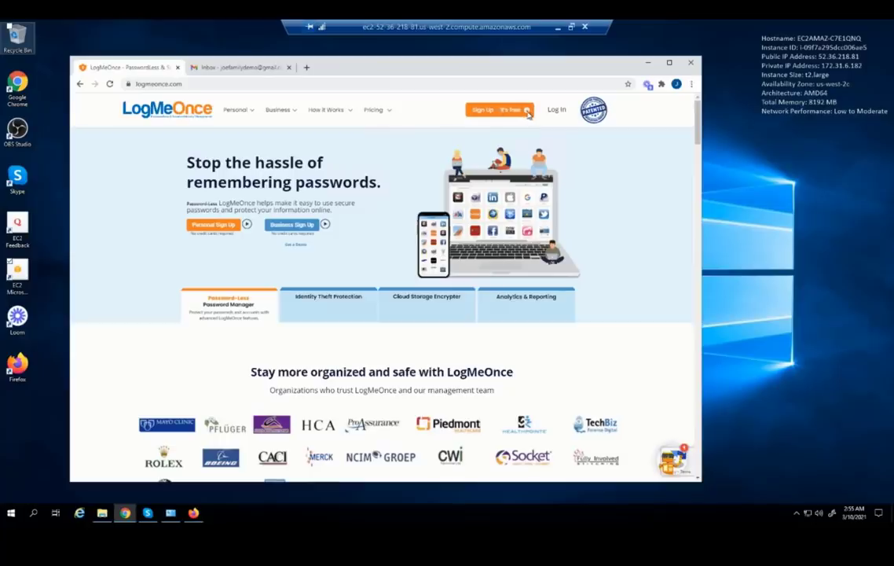
Open the Personal / Family sign-up page from the 'Sign Up – It's free' menu
left_click(526, 110)
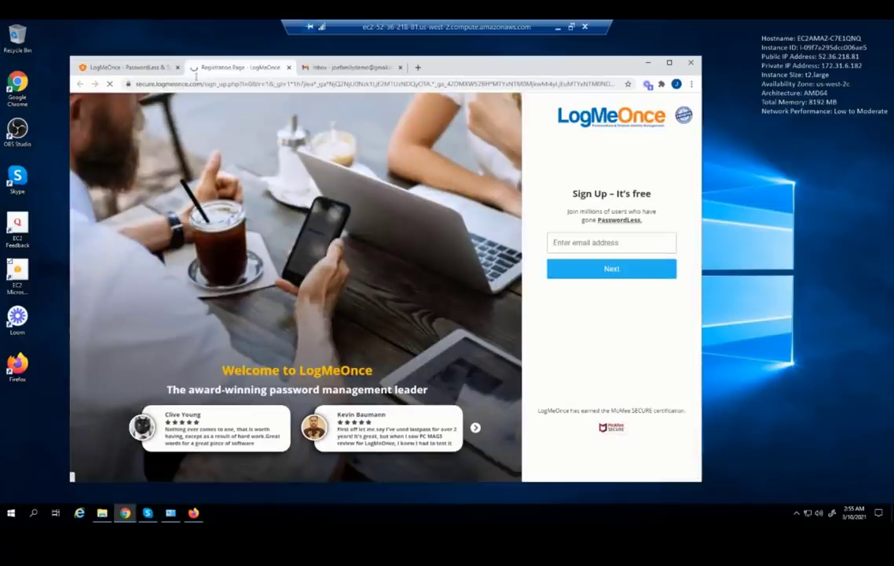
left_click(149, 67)
mouse_move(537, 117)
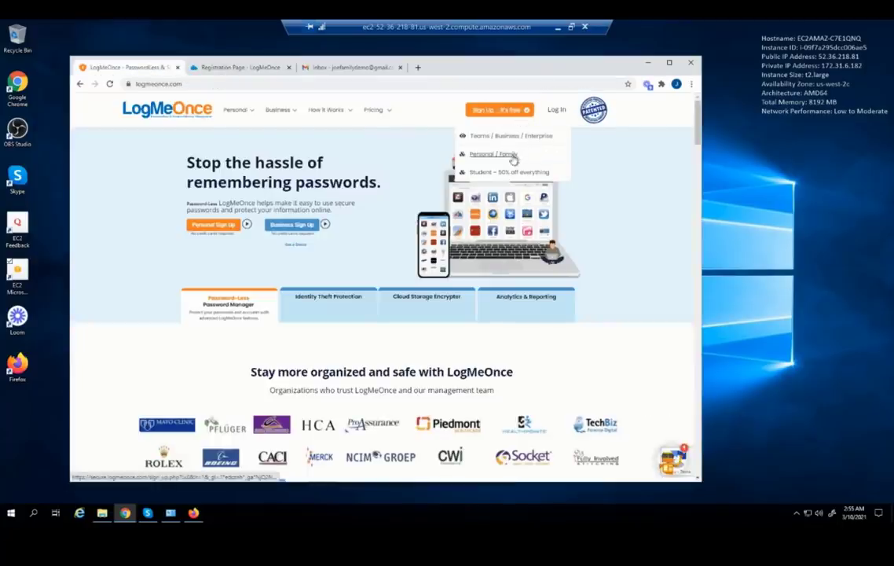
left_click(512, 158)
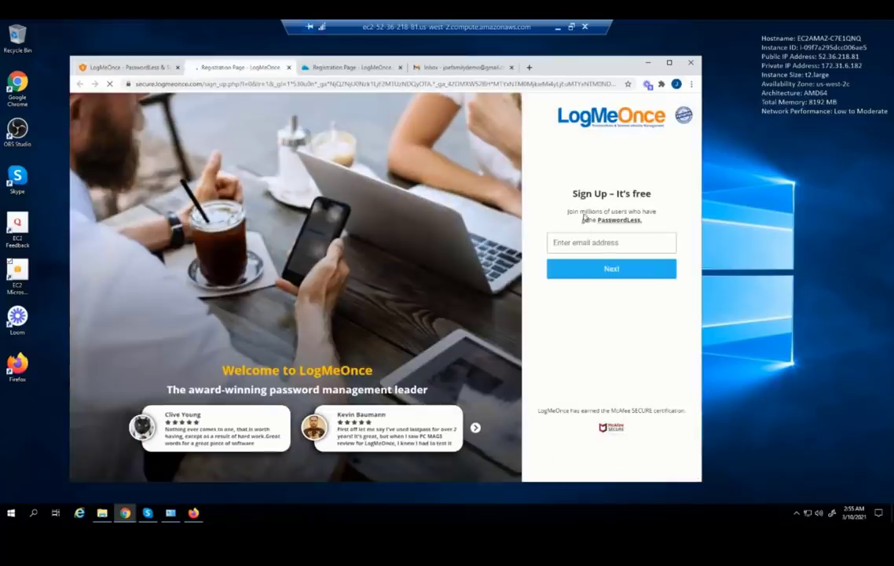
left_click(581, 244)
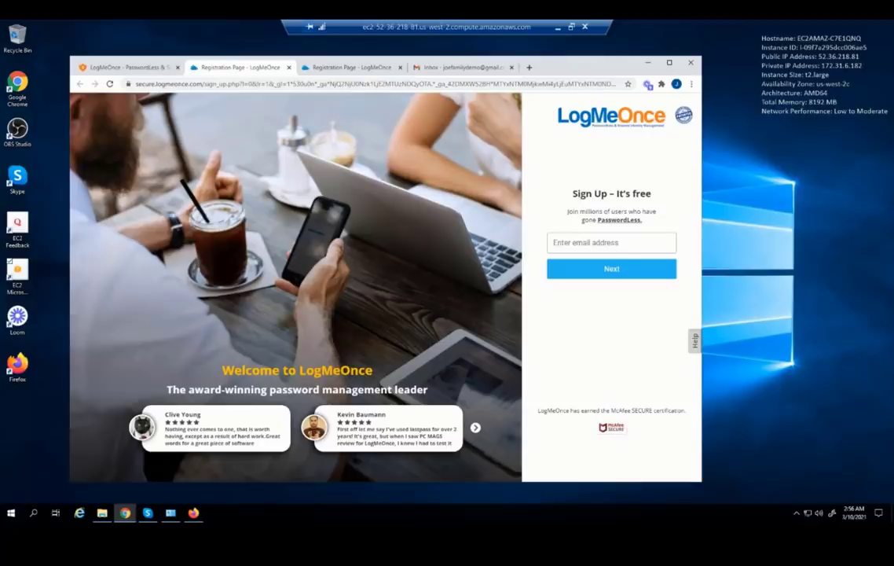
Paste the account e-mail address into the sign-up form and continue
left_click(563, 245)
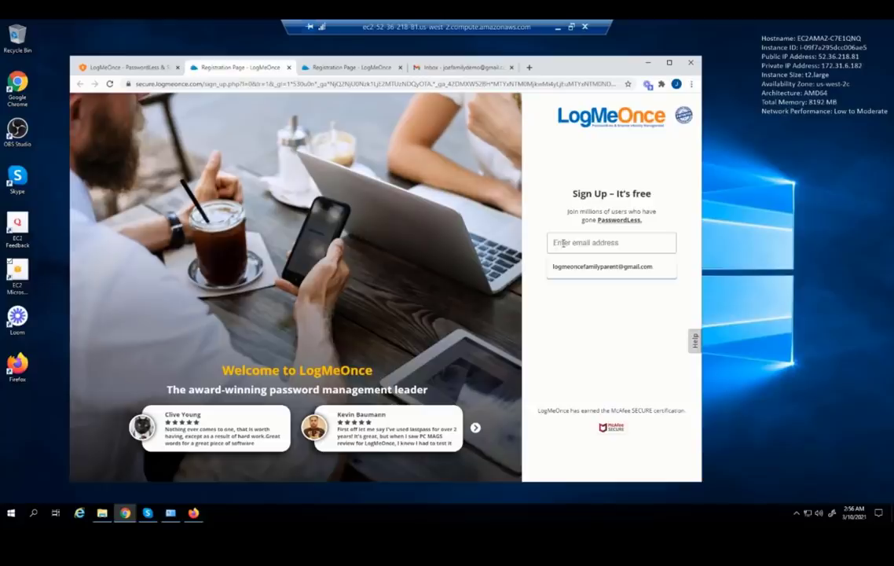
key("ctrl+v")
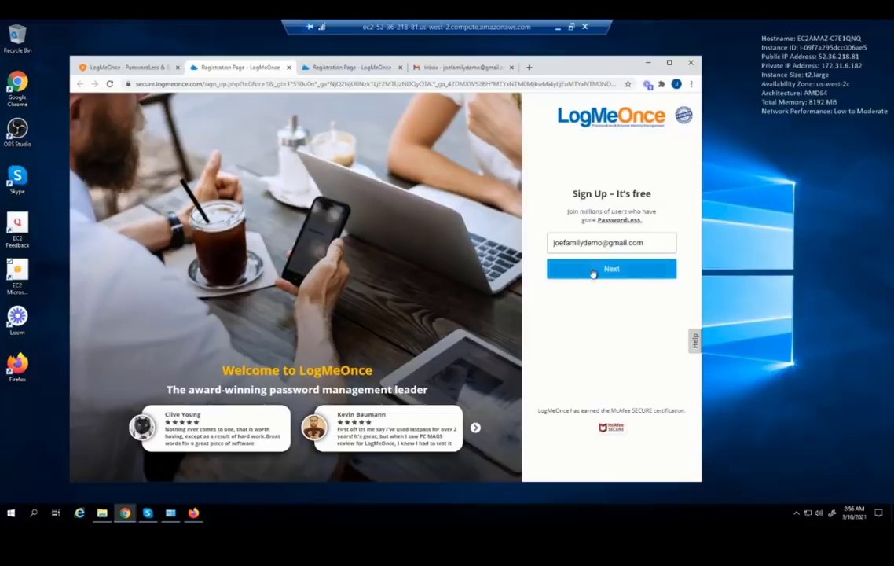
left_click(593, 271)
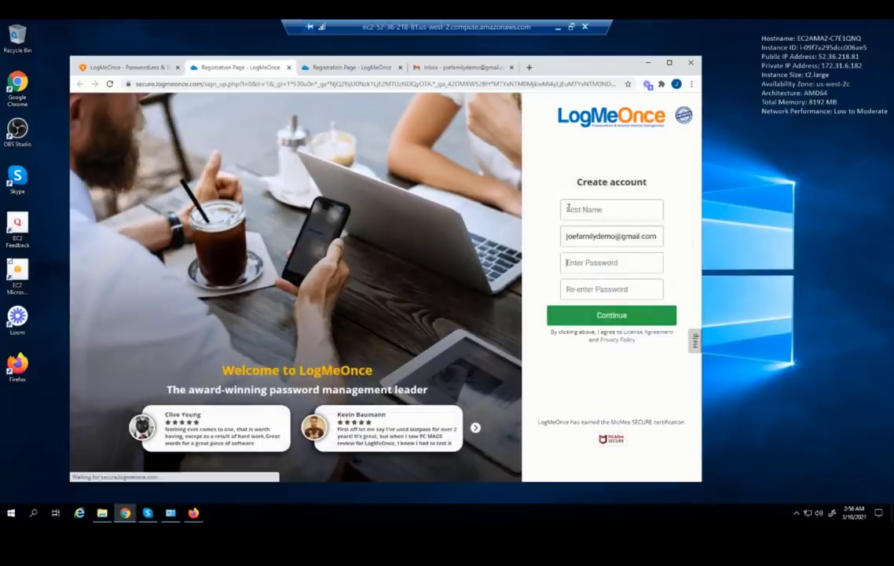
Enter the first name and the account password twice, then submit the details
left_click(576, 211)
type("Joe")
left_click(580, 262)
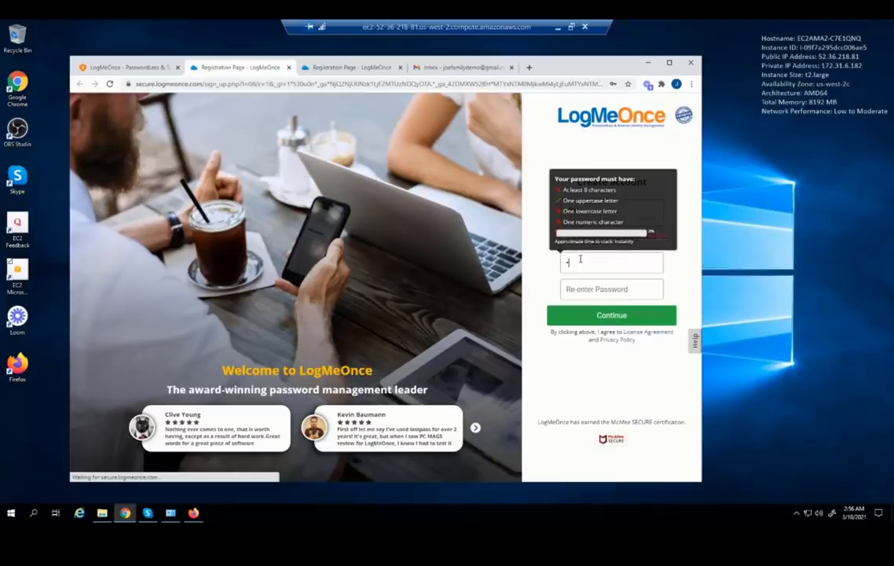
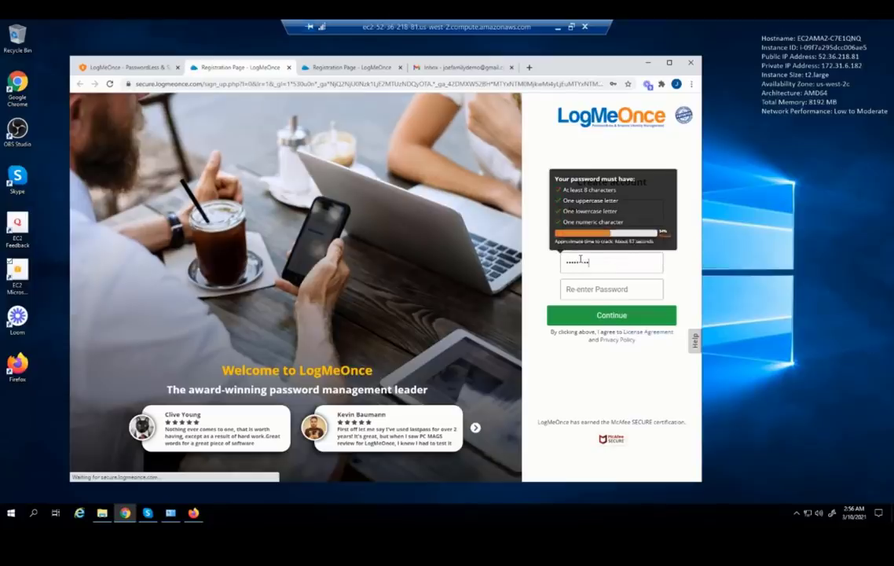
key("Tab")
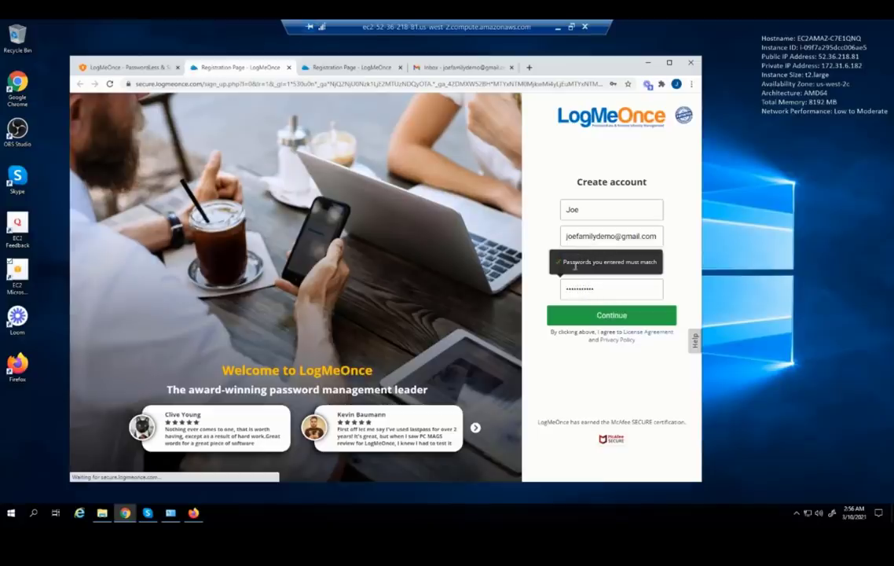
left_click(600, 315)
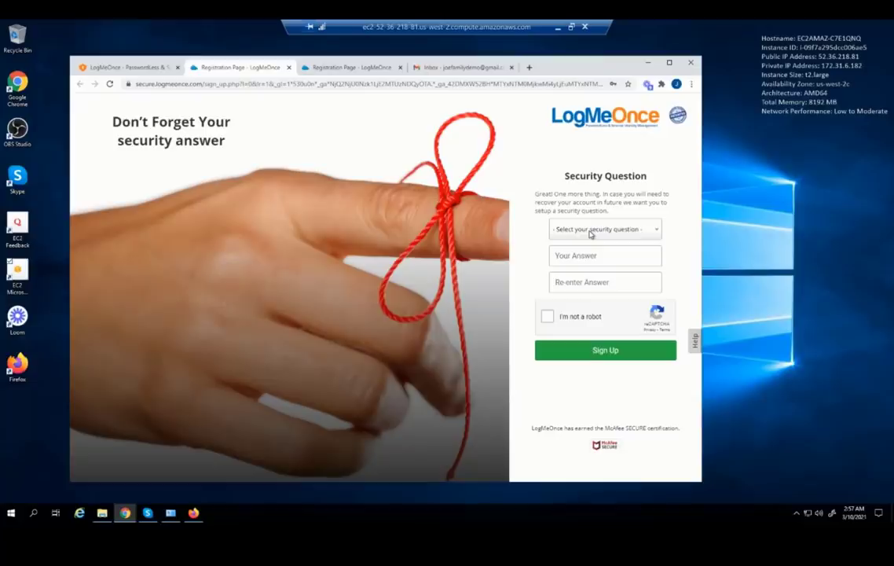
Choose a custom security question and enter 'Where my son?'
left_click(591, 234)
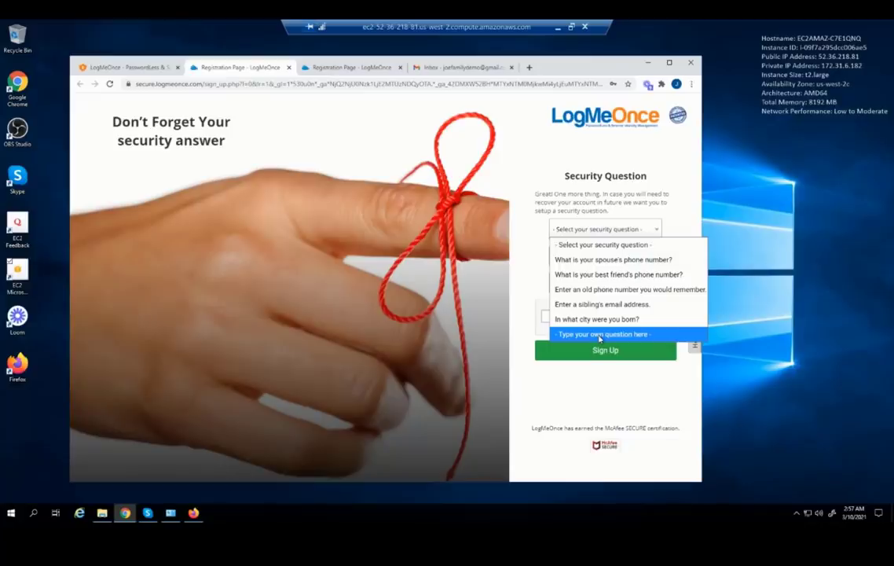
left_click(600, 337)
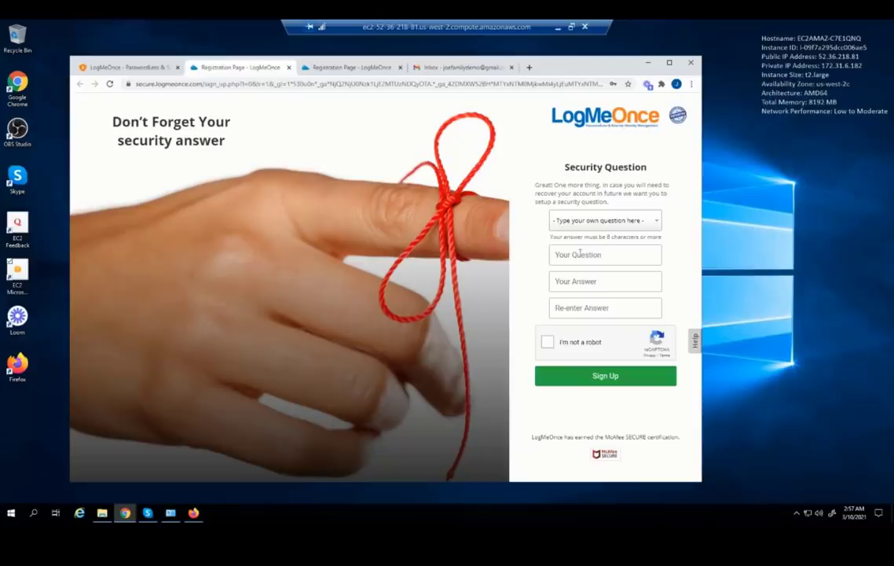
type("Where my son?")
Enter and confirm the security answer, tick I'm not a robot, and submit the sign-up
left_click(598, 277)
left_click(584, 309)
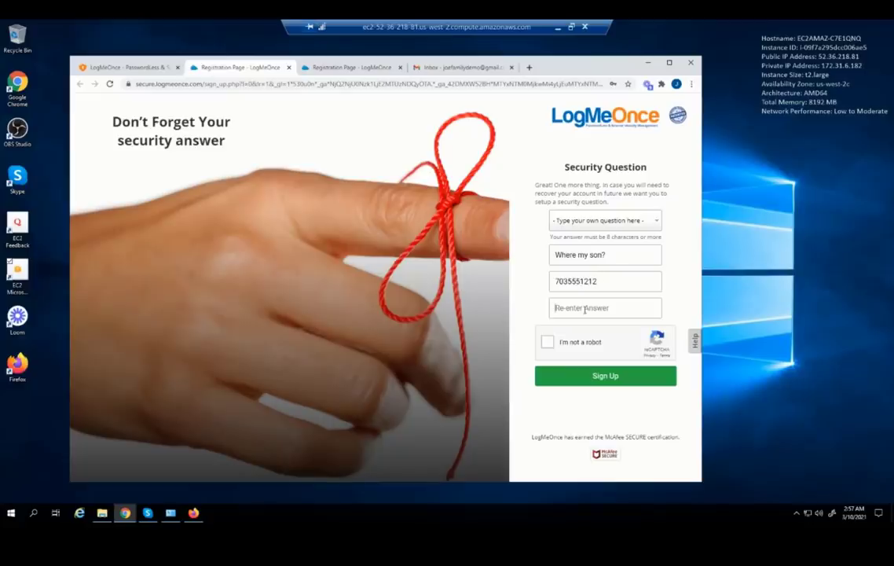
left_click(547, 344)
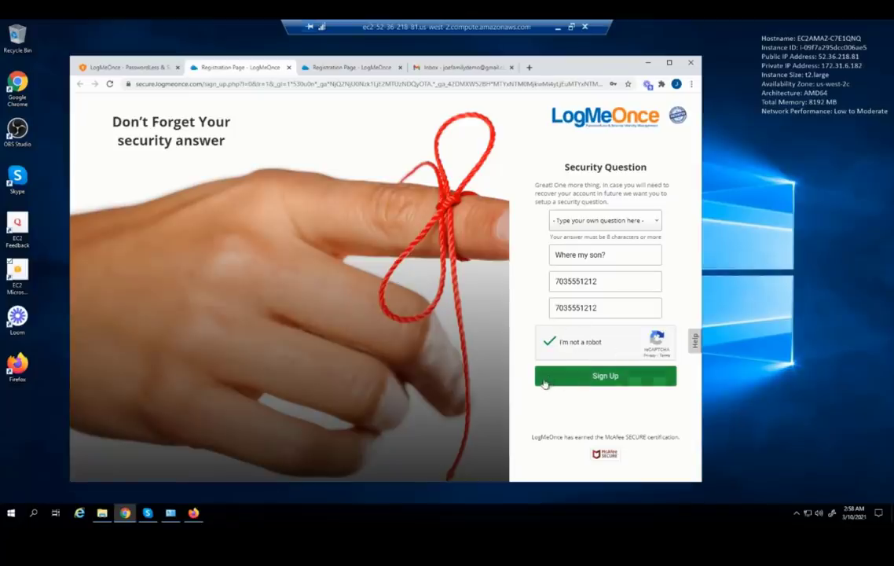
left_click(592, 380)
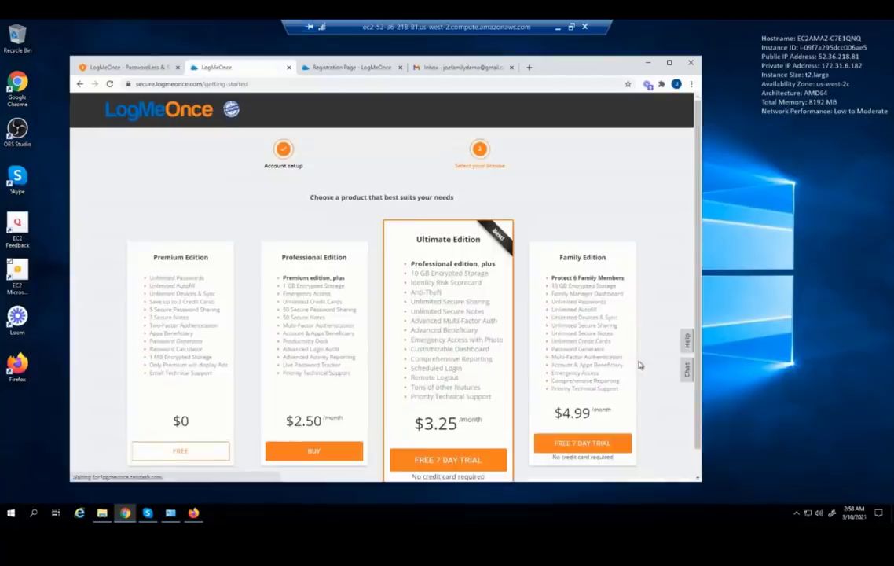
Choose the Family Edition FREE 7 DAY TRIAL on the pricing page and confirm it
scroll(639, 365, "down", 2)
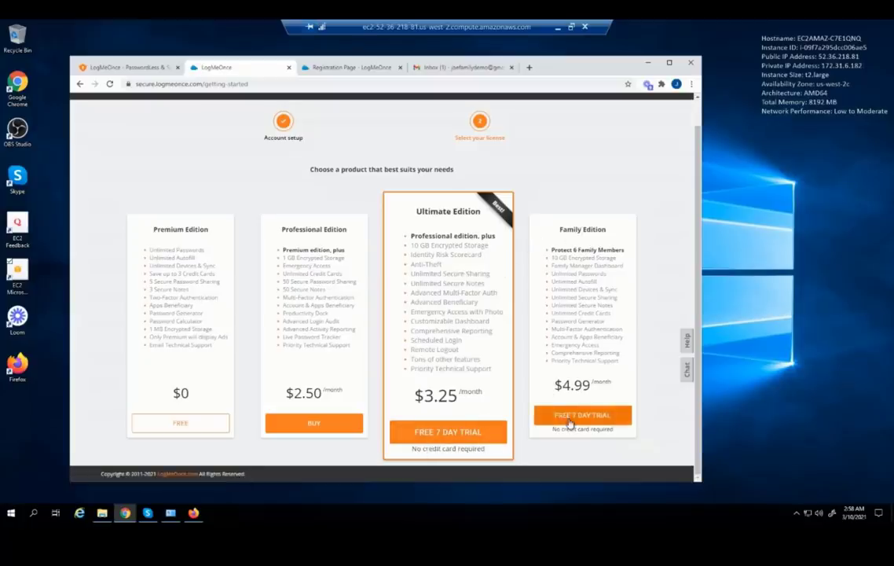
scroll(574, 422, "up", 1)
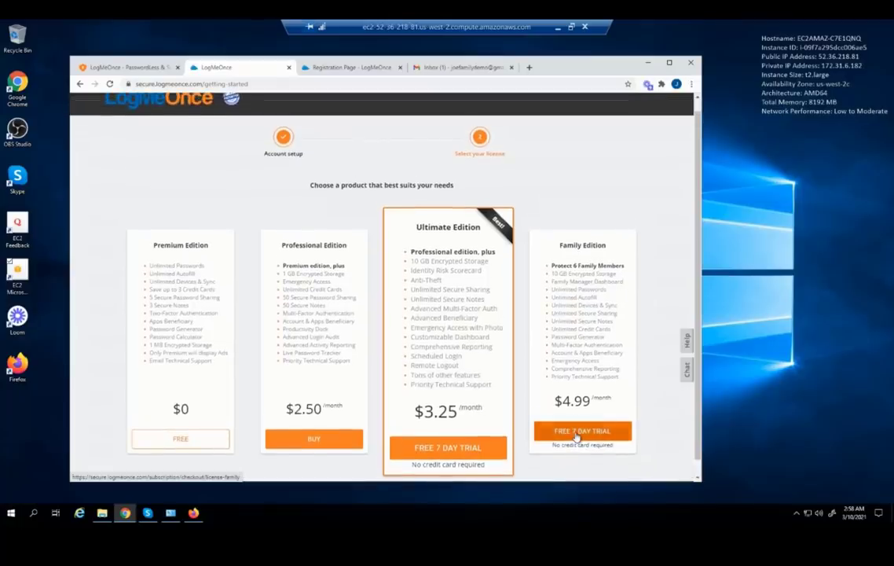
left_click(576, 432)
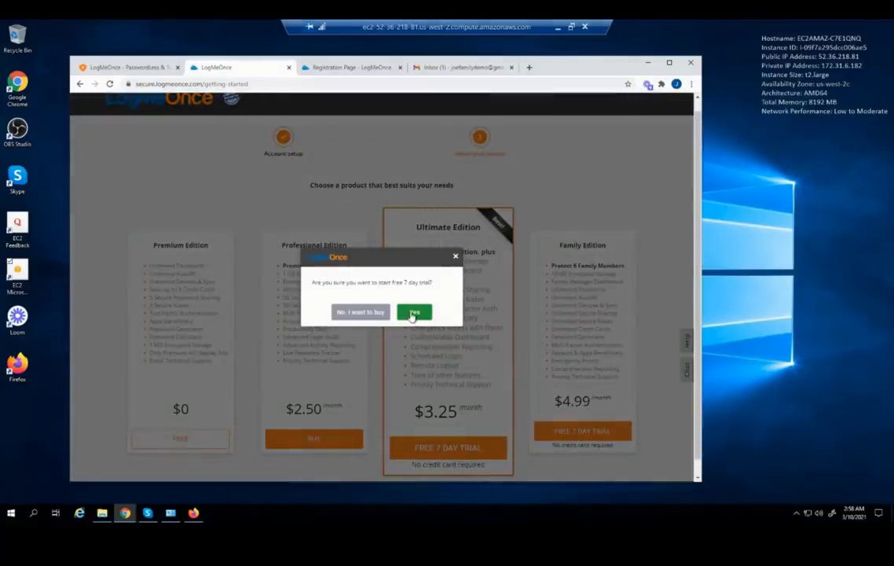
left_click(413, 312)
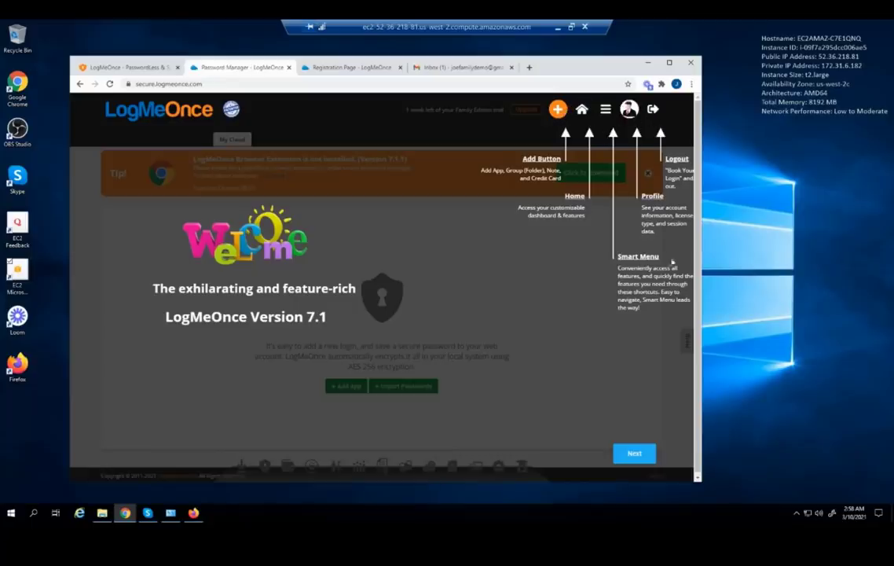
Step through the Version 7.1 welcome tour and open the onboarding checklist
left_click(633, 454)
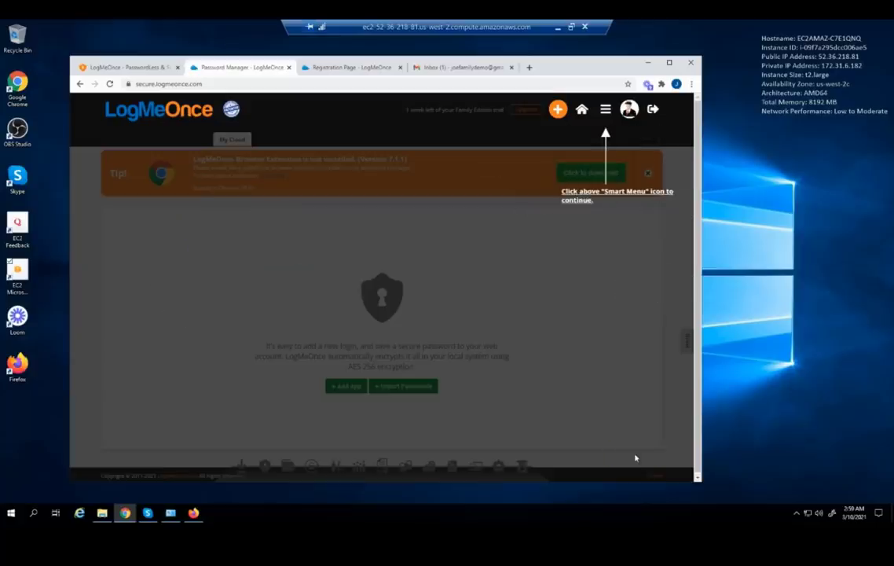
left_click(605, 111)
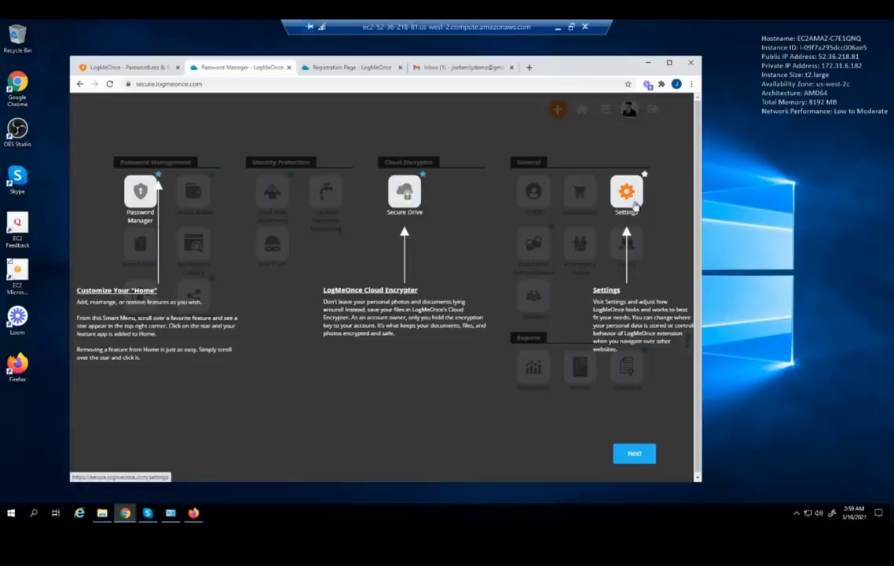
left_click(635, 454)
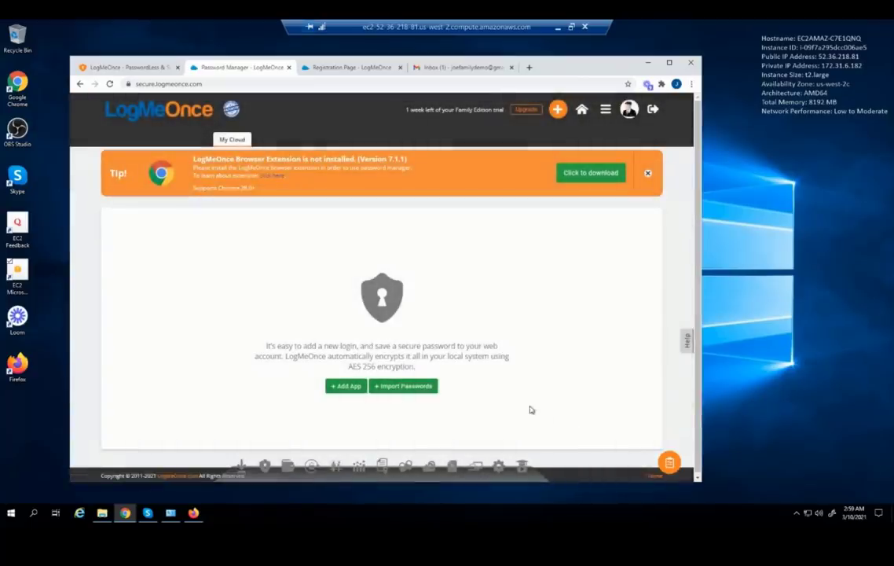
left_click(669, 463)
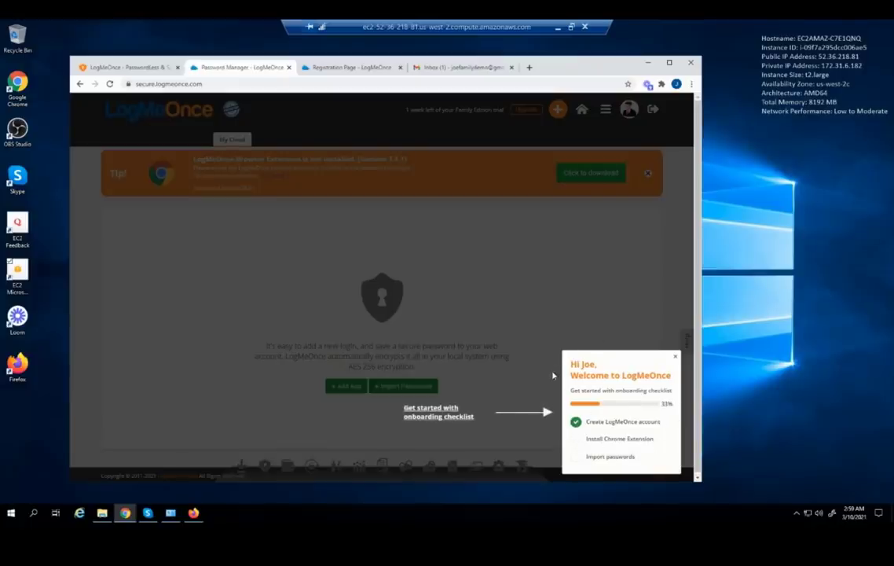
left_click(524, 424)
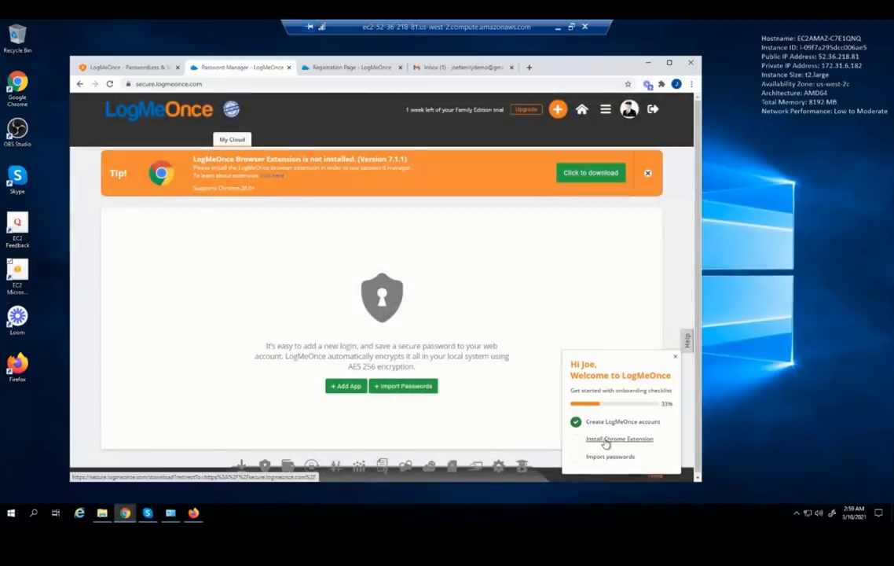
Install the LogMeOnce extension from the Chrome Web Store via Add to Chrome
left_click(605, 440)
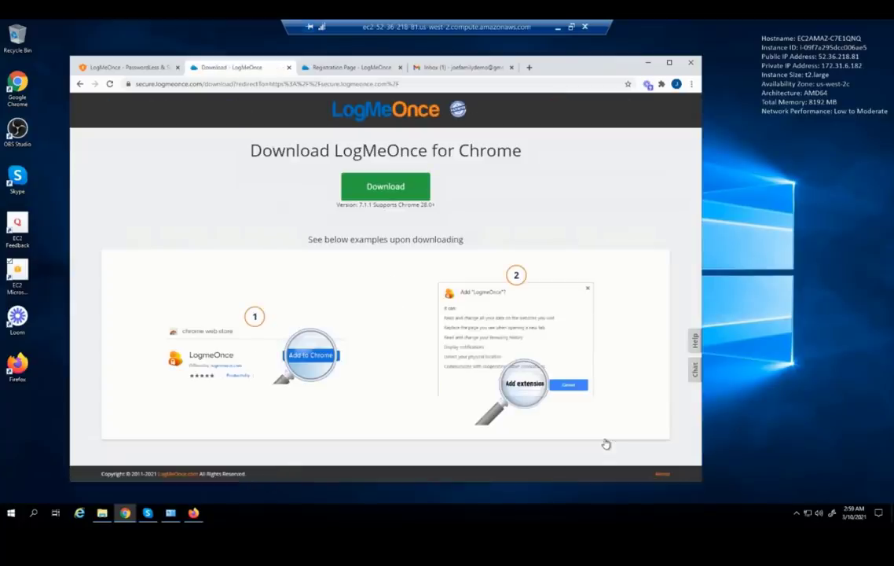
left_click(385, 192)
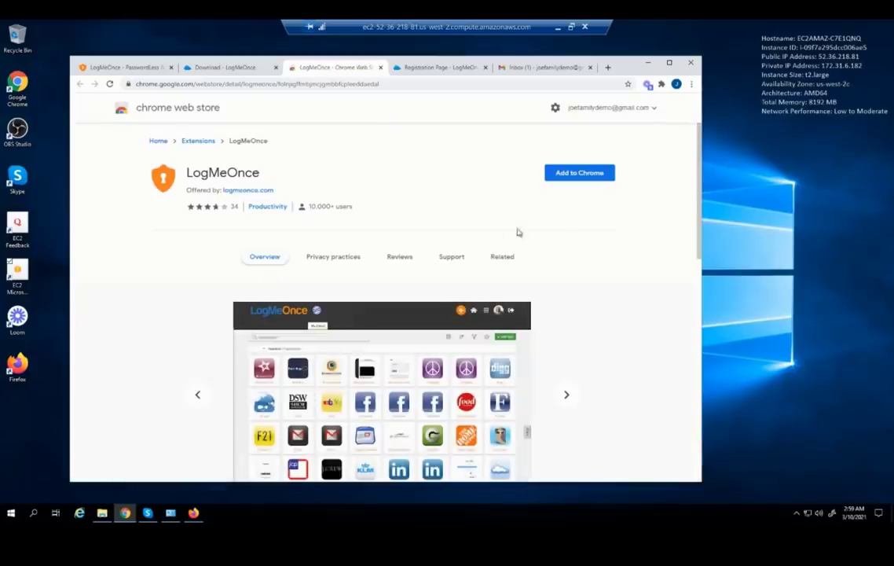
left_click(579, 174)
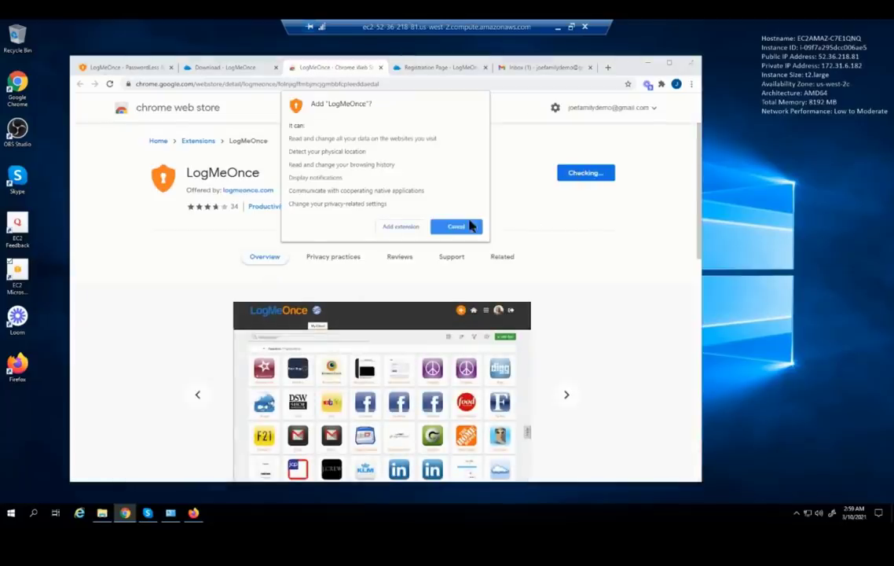
left_click(399, 227)
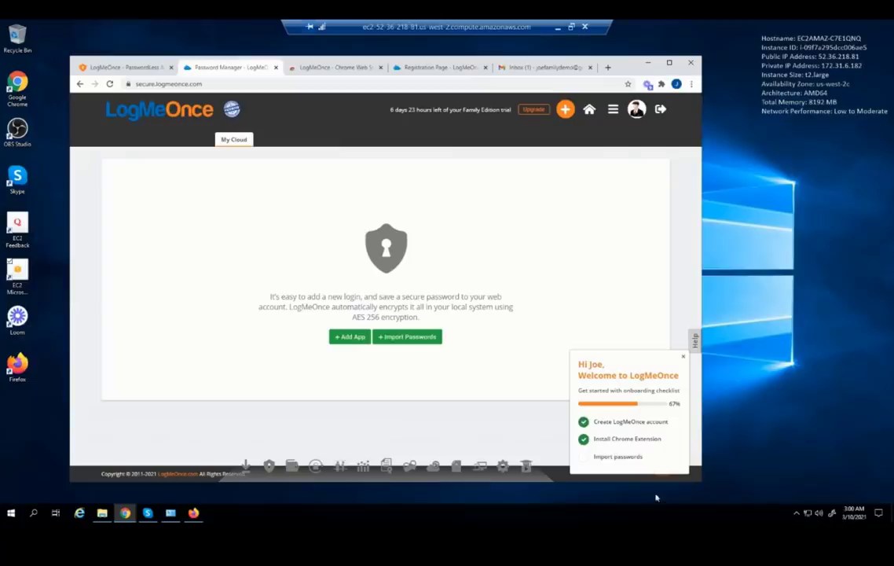
On the Import Passwords page, choose LastPass as the import source
left_click(619, 459)
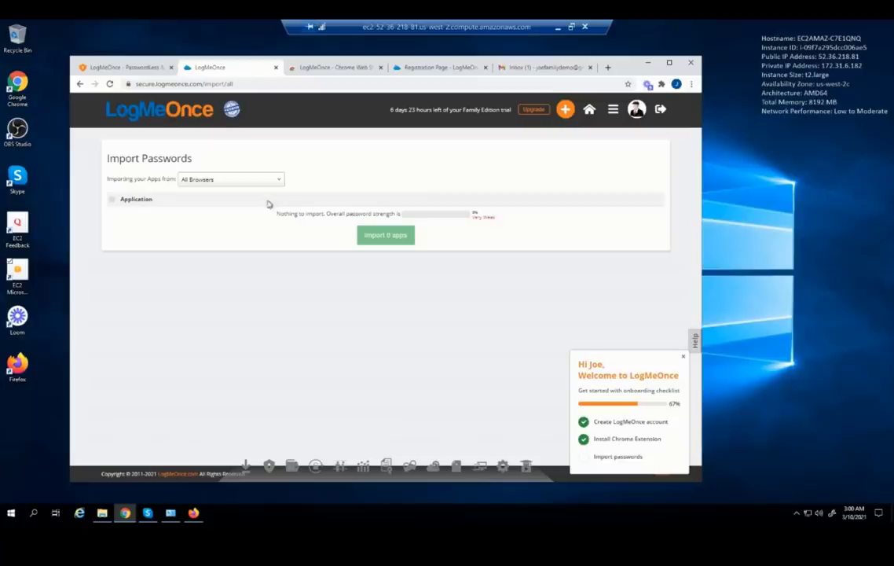
left_click(259, 180)
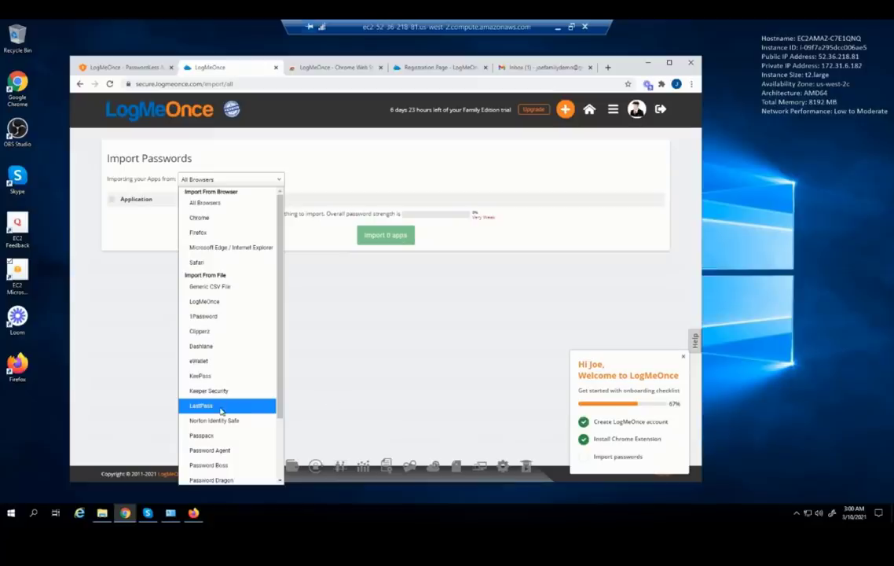
left_click(221, 410)
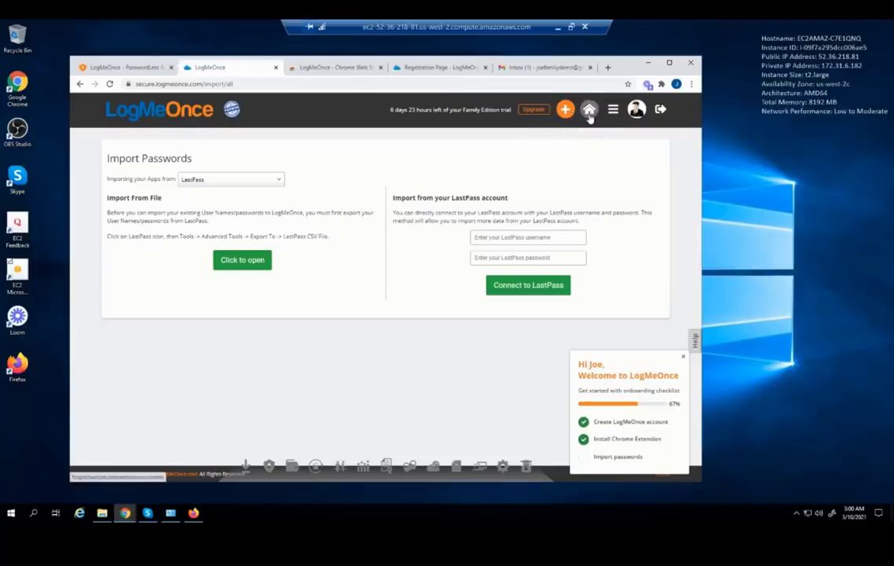
Return home, dismiss the intro overlay, open the Password Manager vault and show its add options
left_click(589, 111)
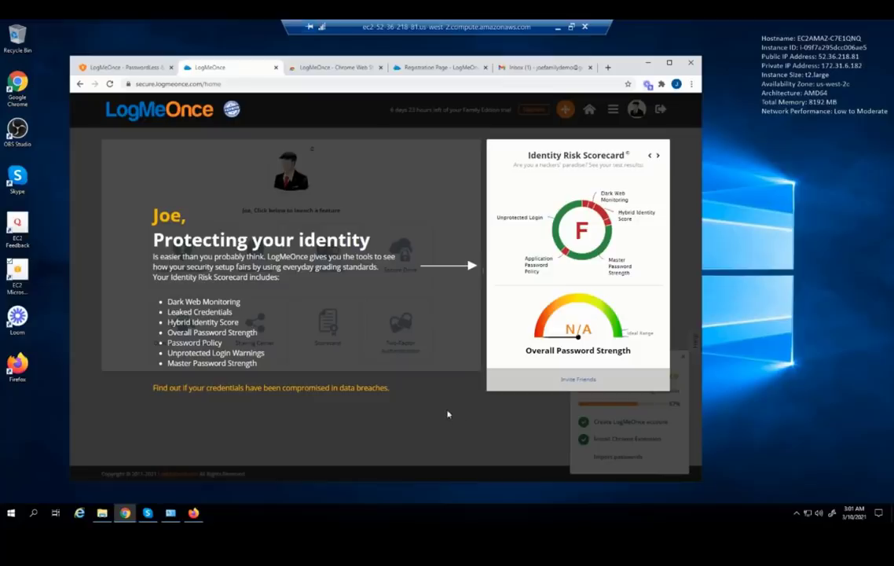
left_click(428, 301)
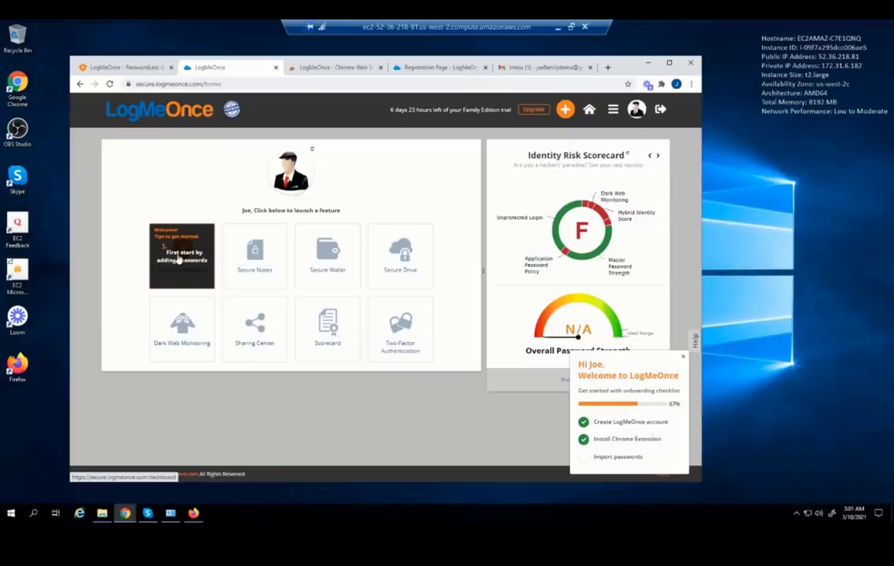
left_click(179, 260)
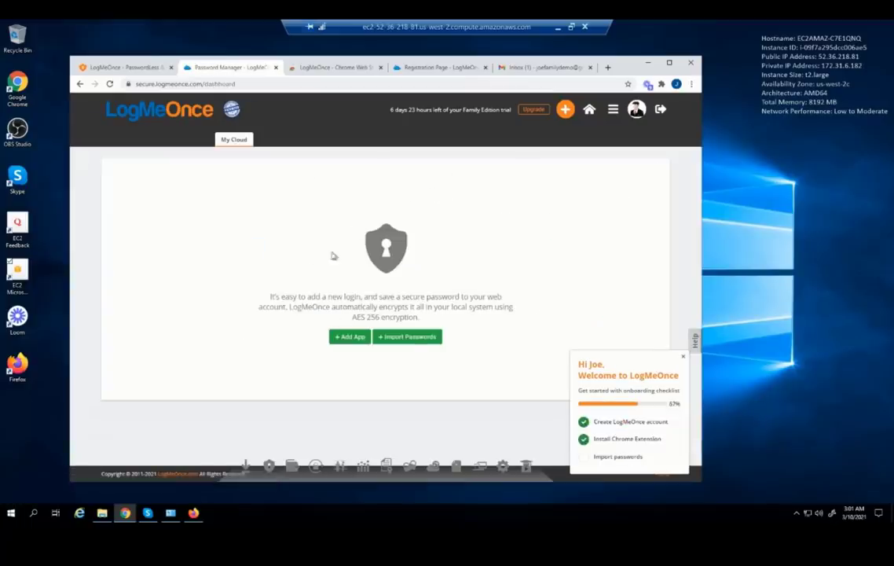
left_click(564, 110)
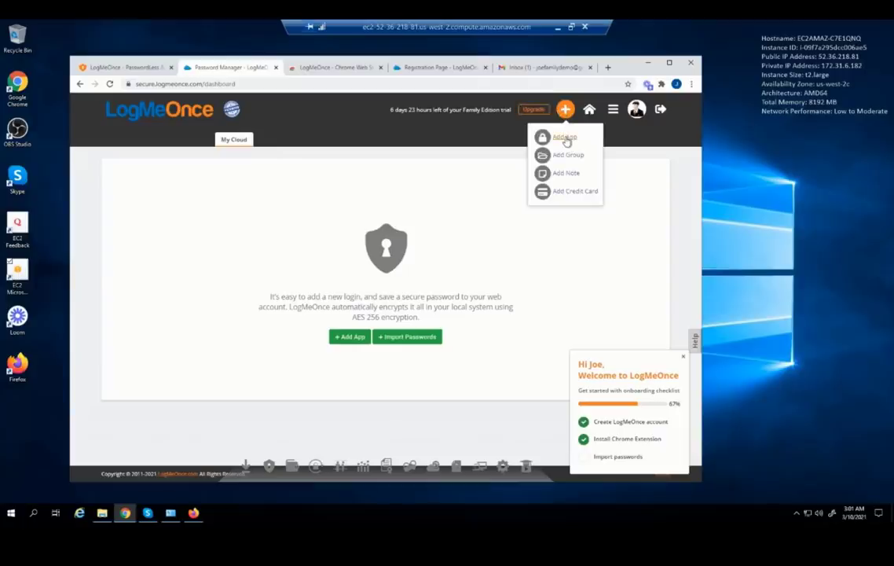
Add a Gmail app entry, pasting the saved e-mail as user name and entering its password
left_click(564, 138)
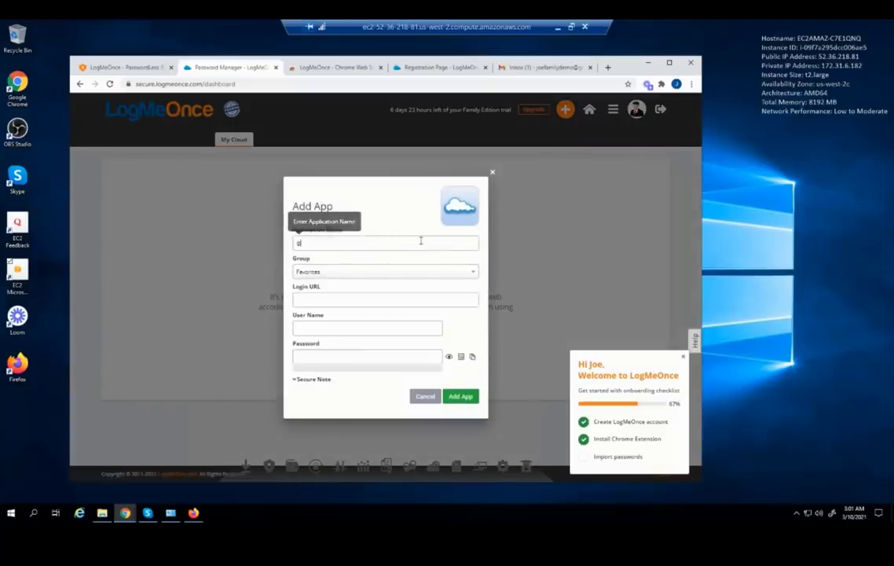
type("gmail")
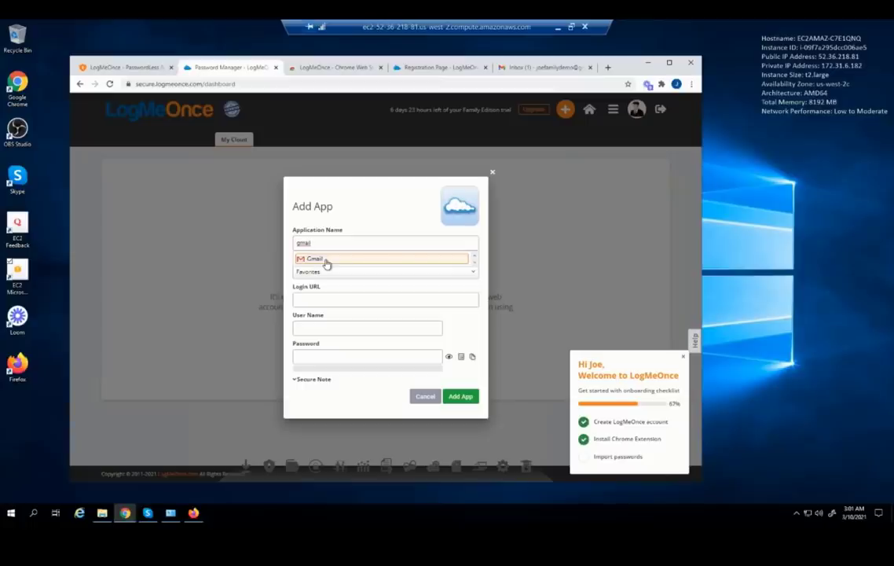
left_click(327, 263)
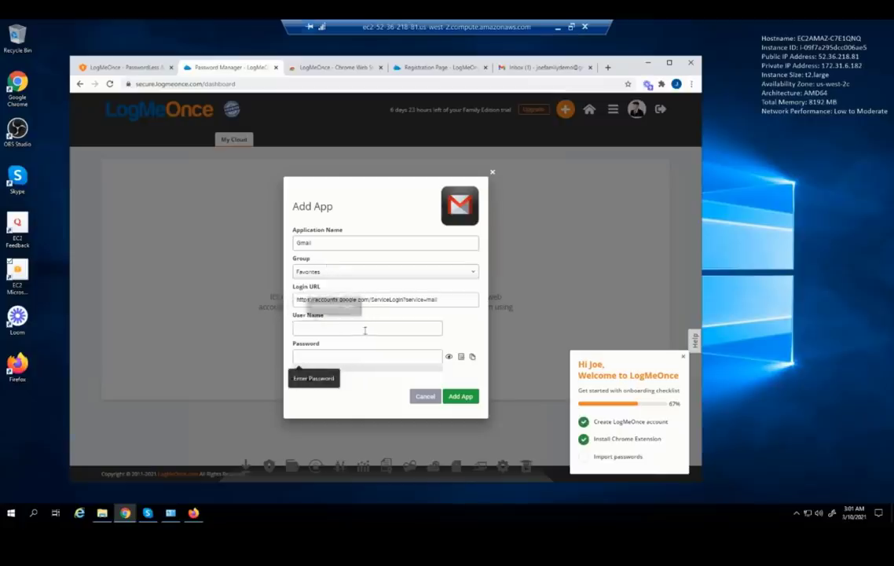
left_click(364, 328)
key("ctrl+v")
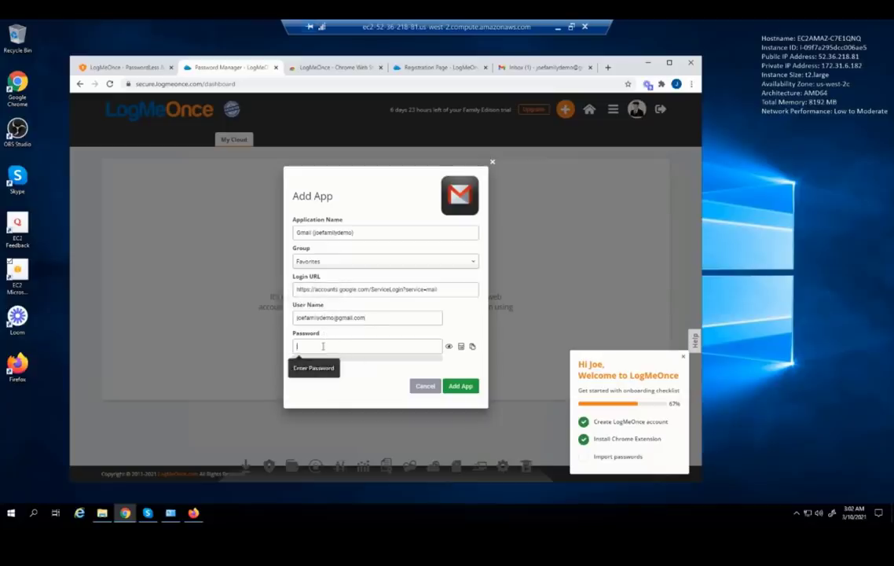
left_click(322, 345)
type("********")
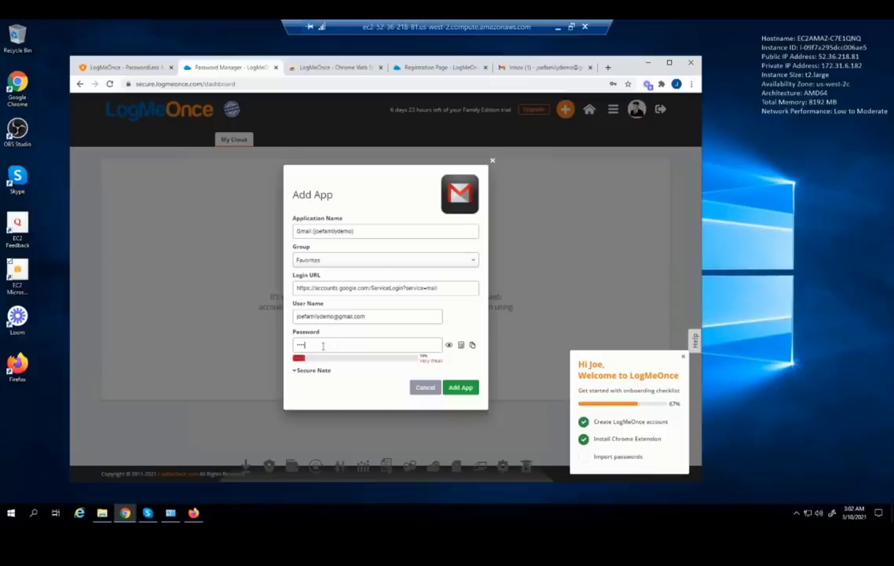
type("****")
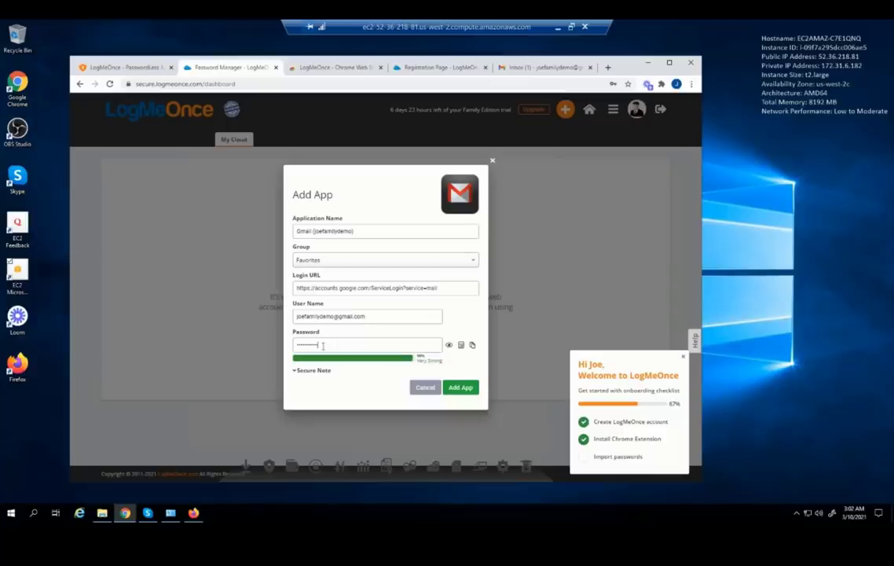
Save the Gmail login, close the onboarding checklist and reload the vault
left_click(462, 388)
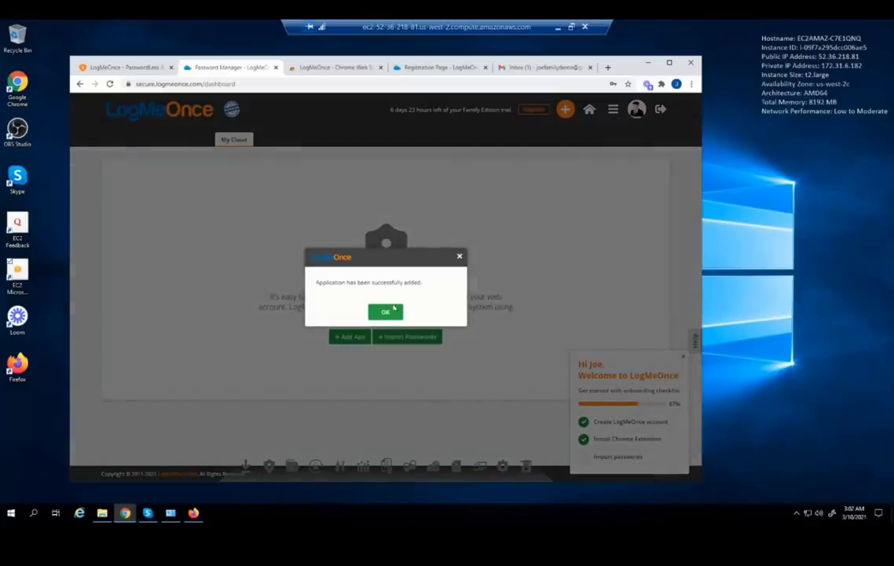
left_click(394, 311)
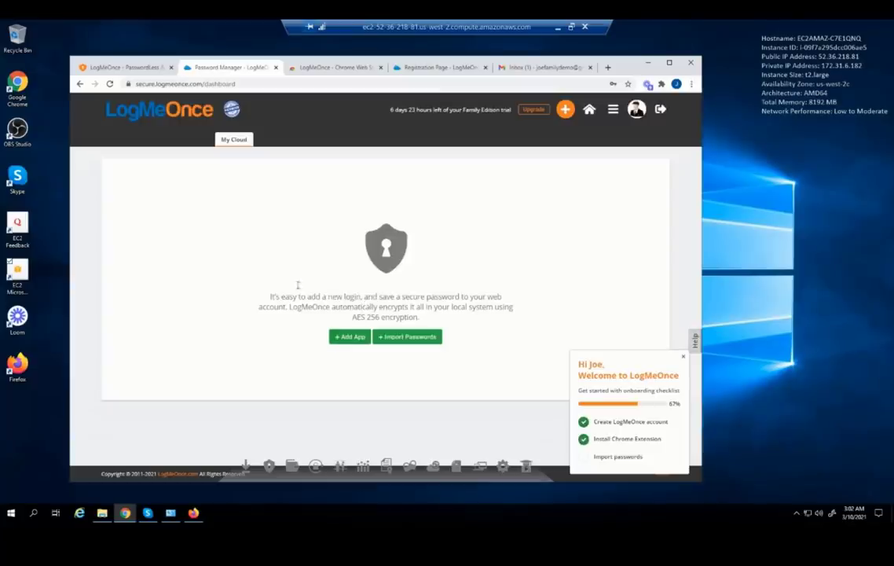
left_click(682, 357)
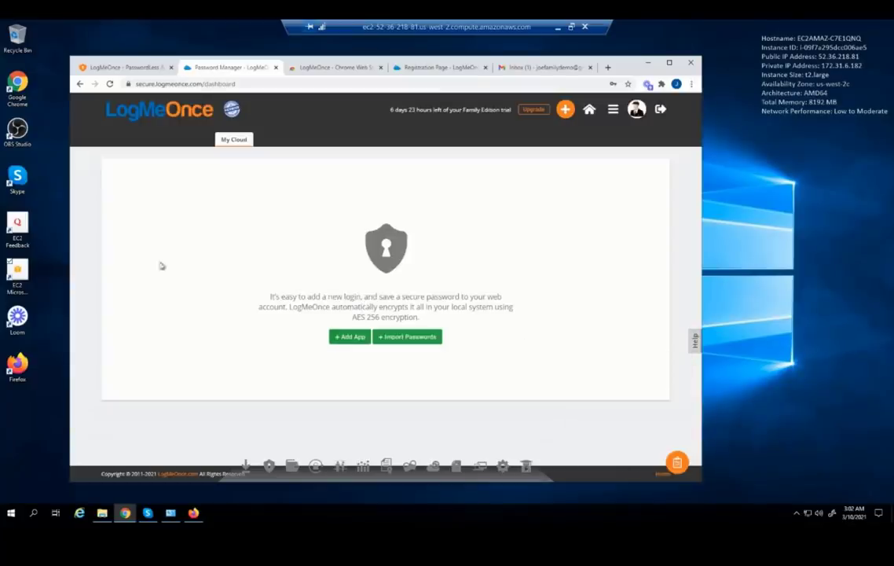
left_click(111, 85)
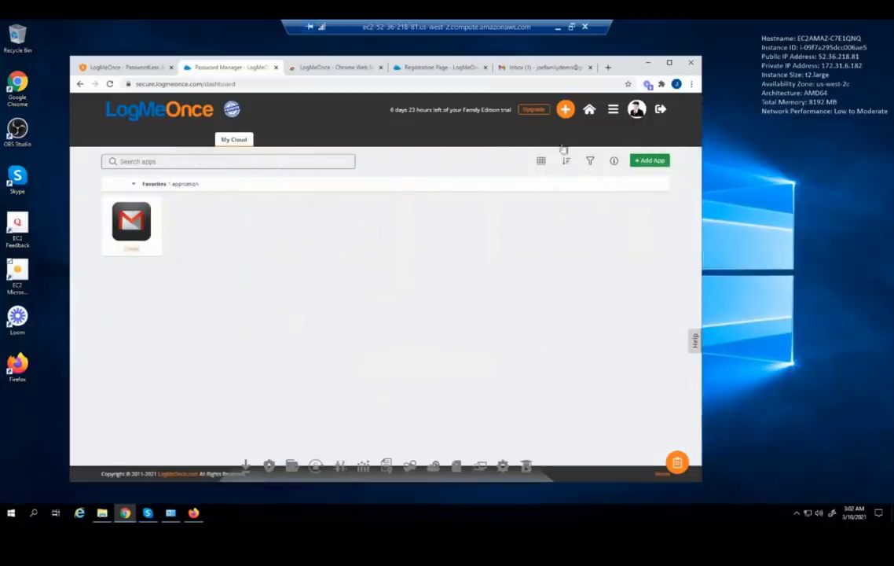
Add a Facebook app entry with the saved e-mail as user name and its password
left_click(564, 110)
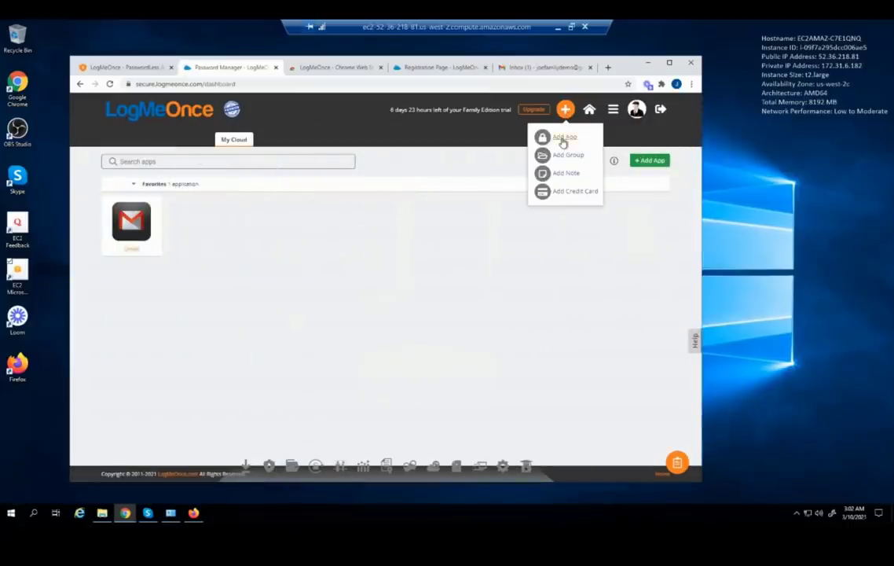
left_click(563, 139)
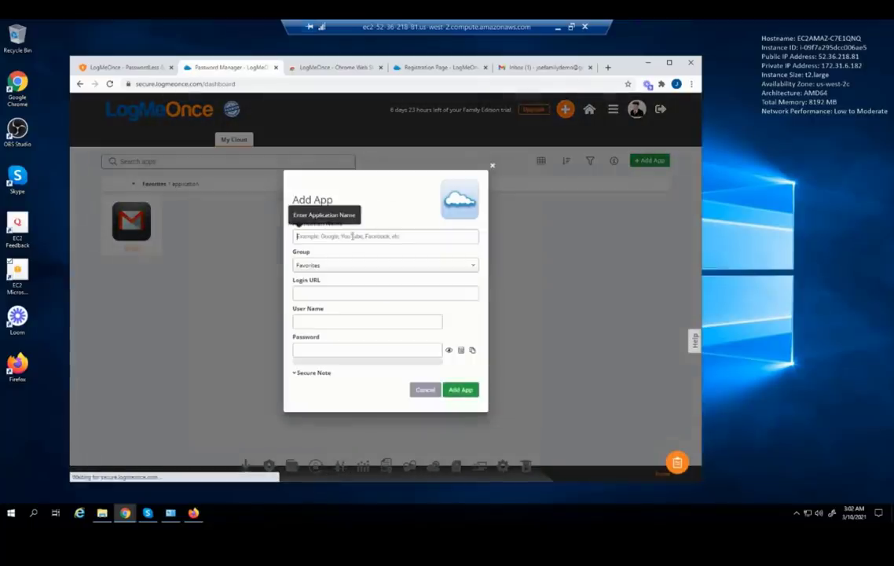
type("Fac")
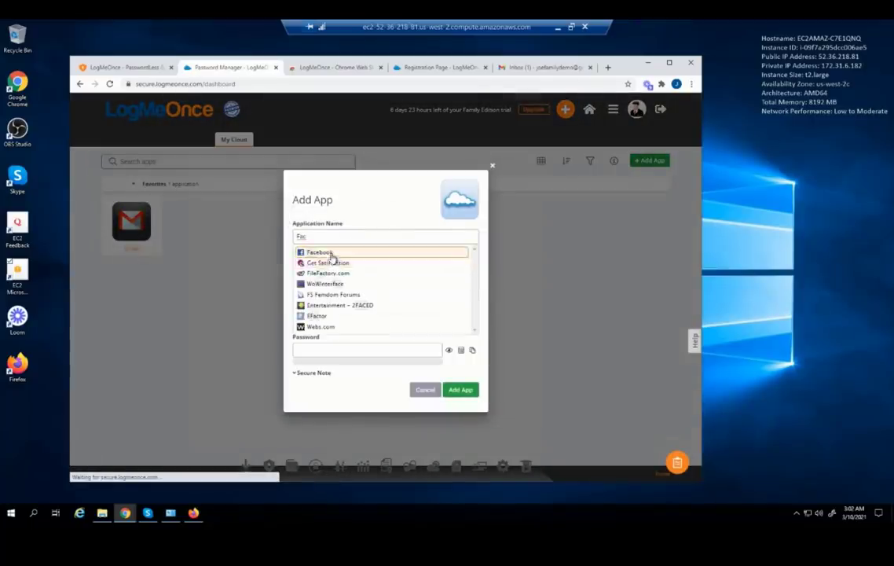
left_click(330, 254)
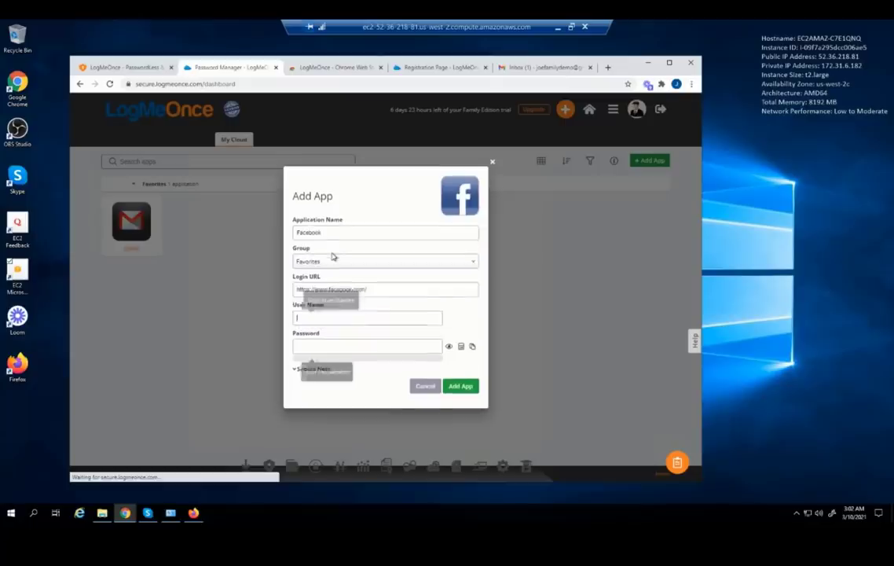
left_click(320, 319)
left_click(335, 355)
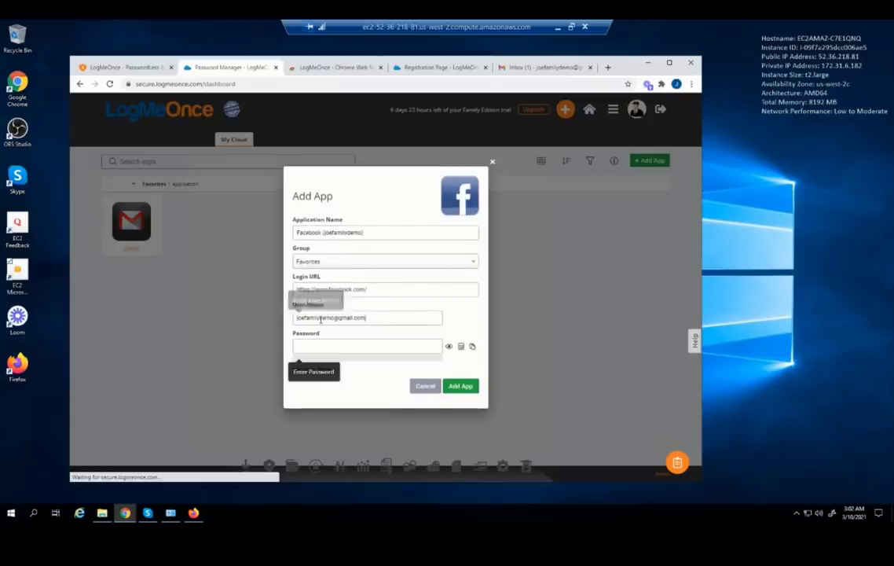
left_click(336, 346)
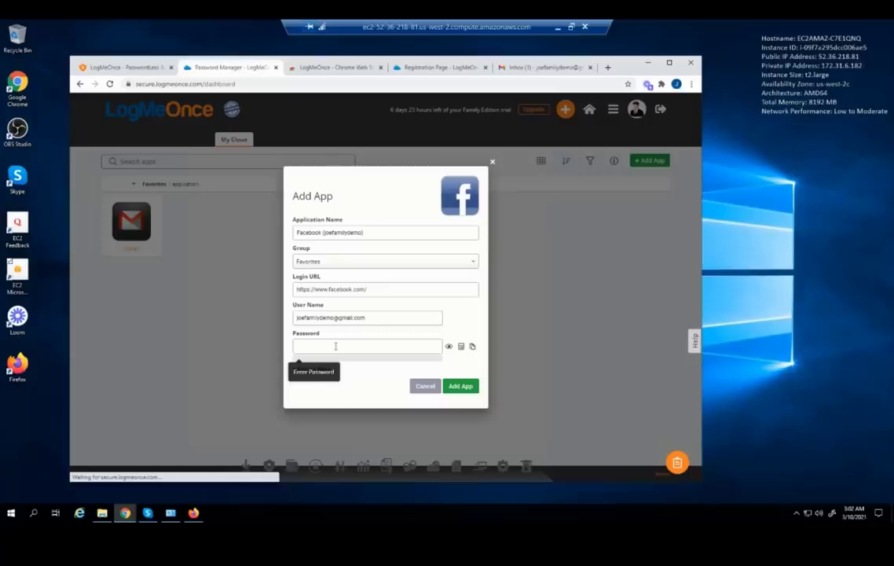
type("********")
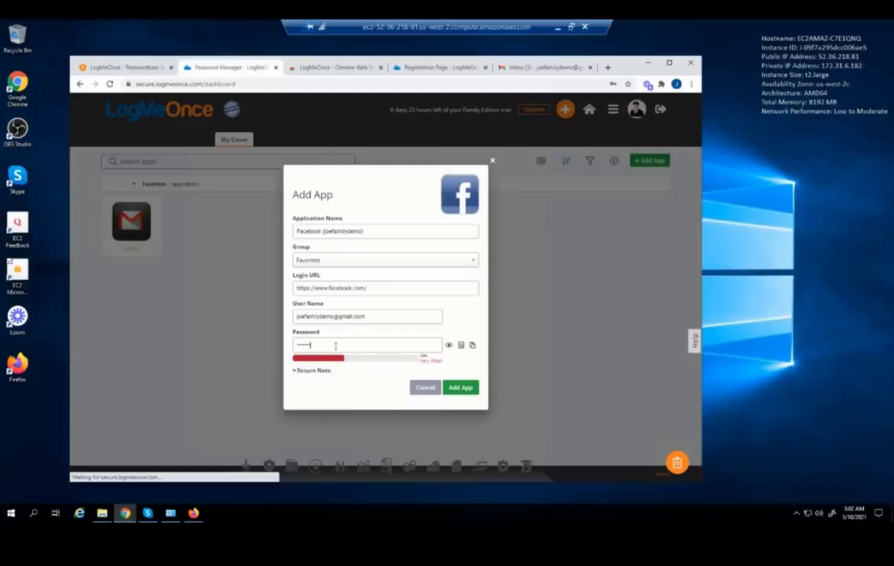
type("***")
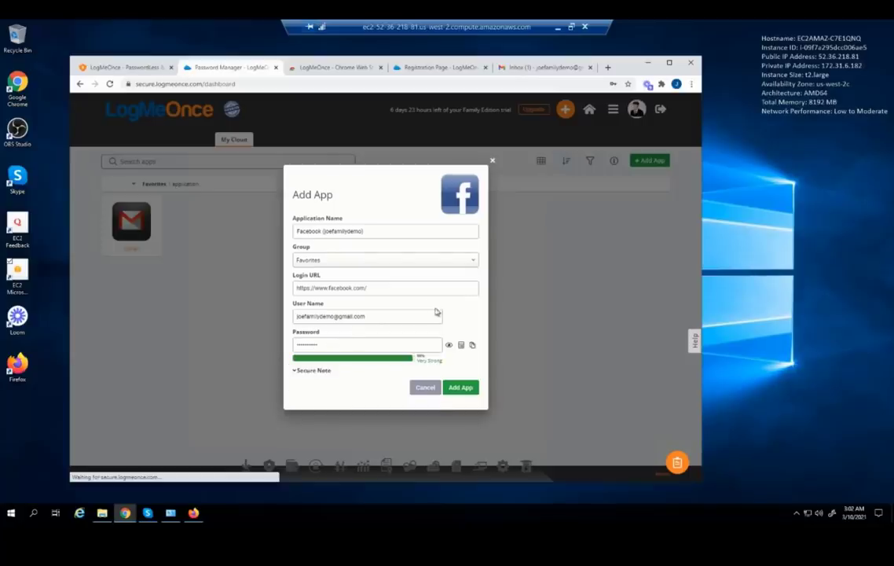
Add a secure note '$ecurity Answer for Faceb' and save the Facebook login
left_click(296, 371)
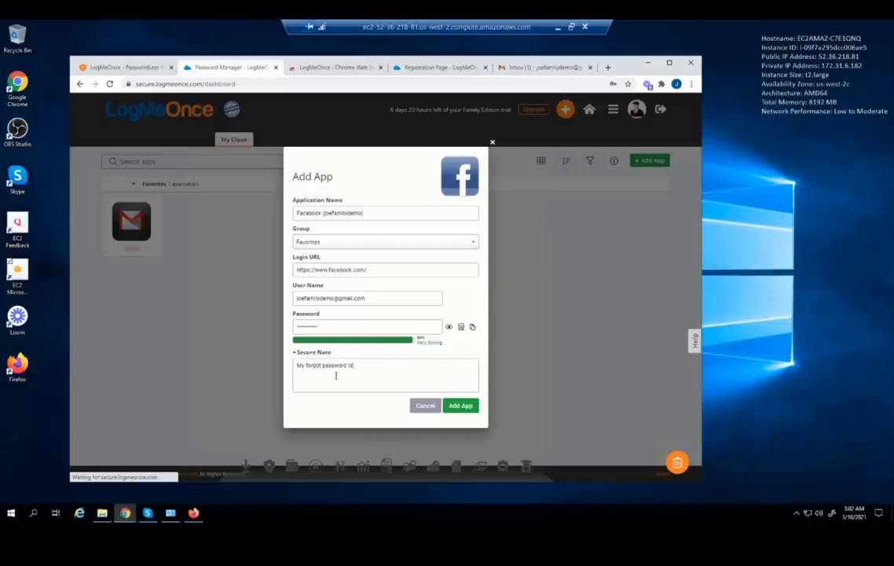
type(":")
key("Return")
type("$ecurity Answer for Faceb")
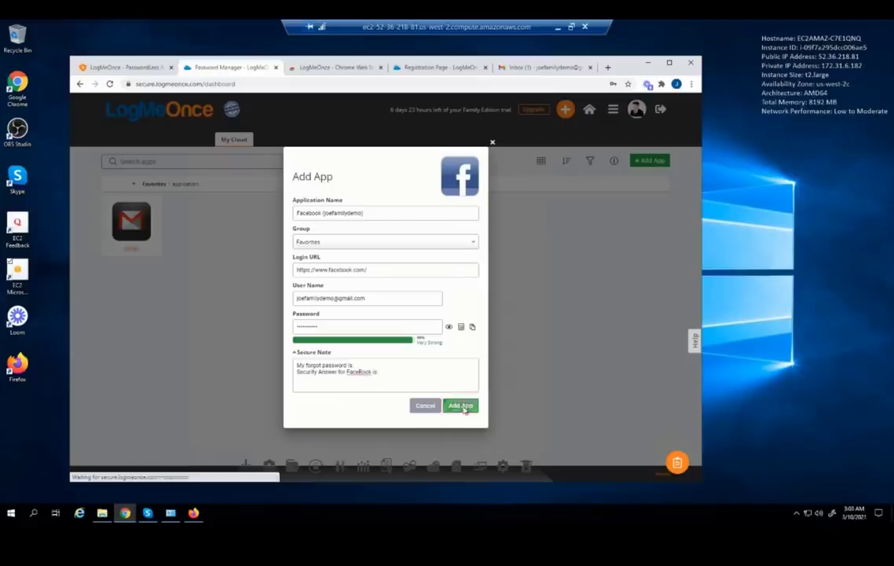
left_click(459, 406)
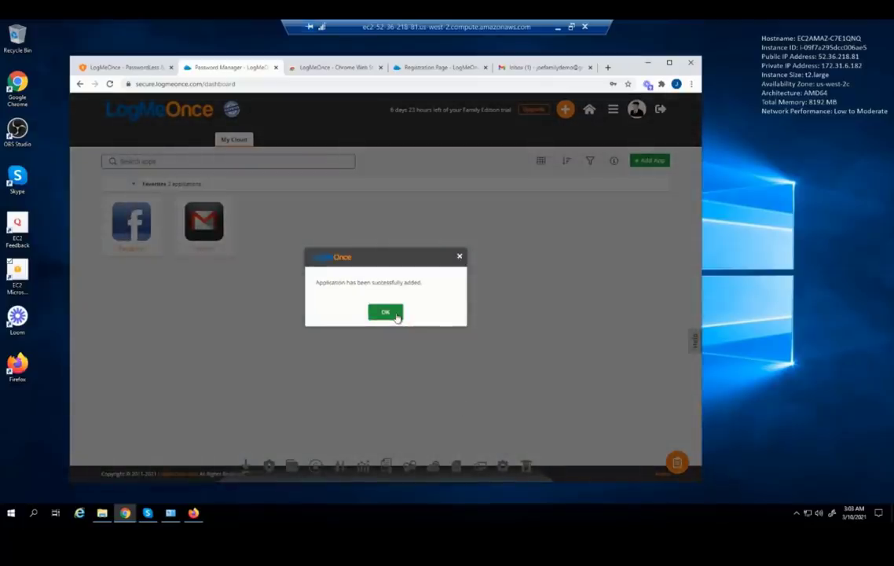
left_click(393, 313)
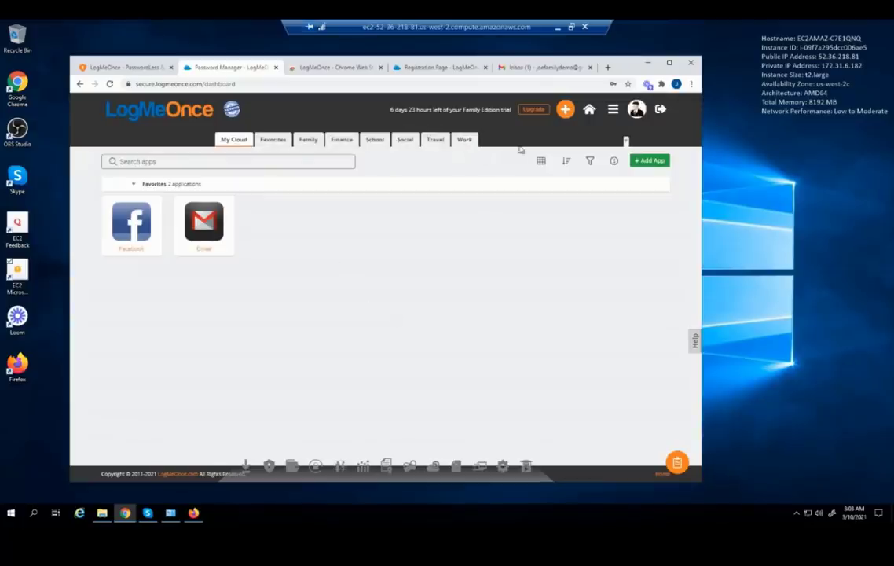
Add an eBay login using the saved account e-mail as user name and a typed password
left_click(564, 111)
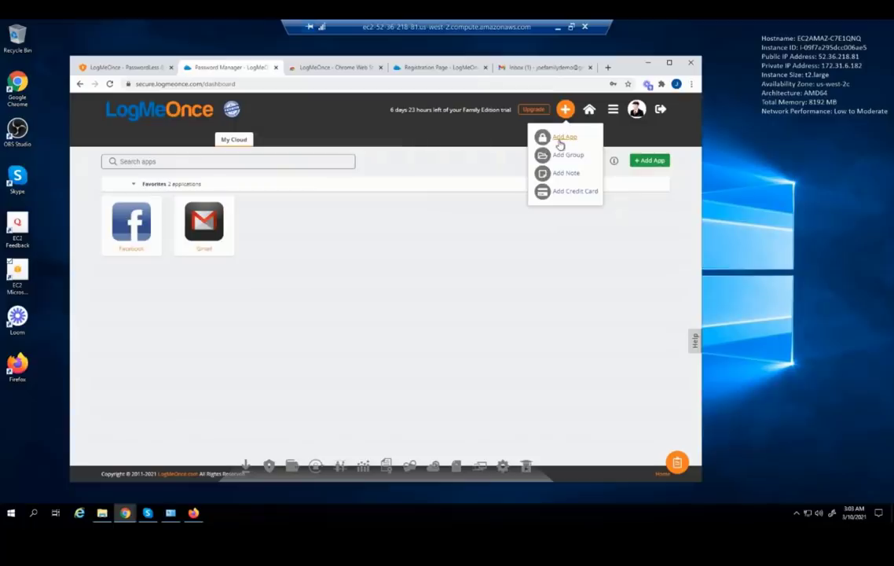
left_click(562, 138)
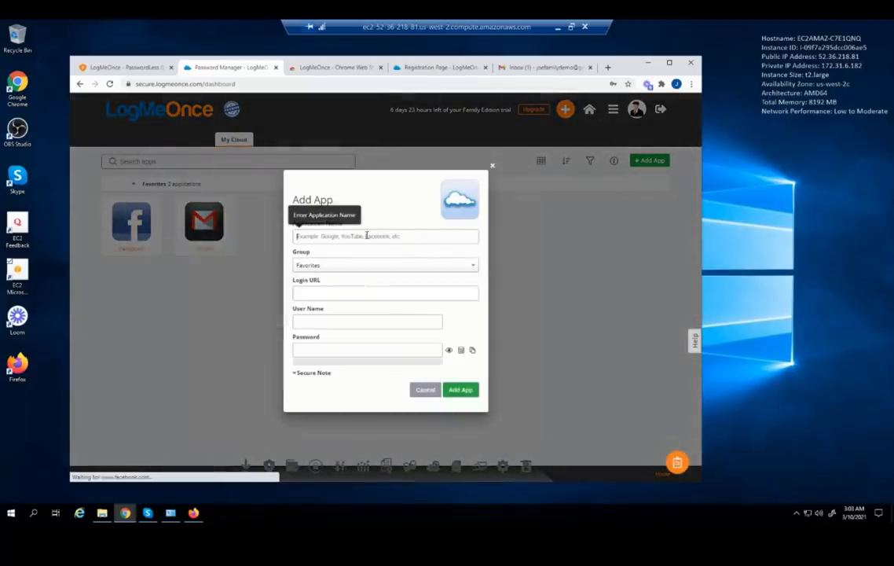
type("eba")
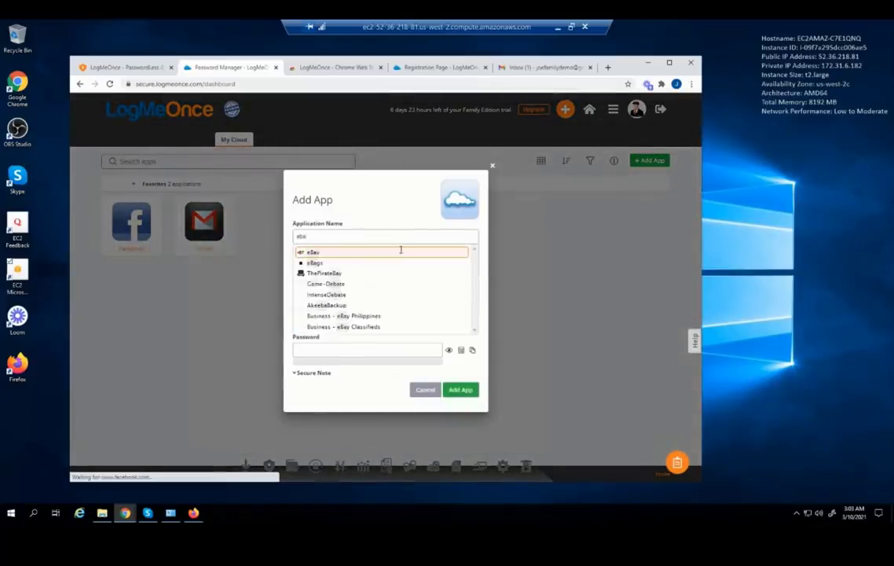
left_click(314, 252)
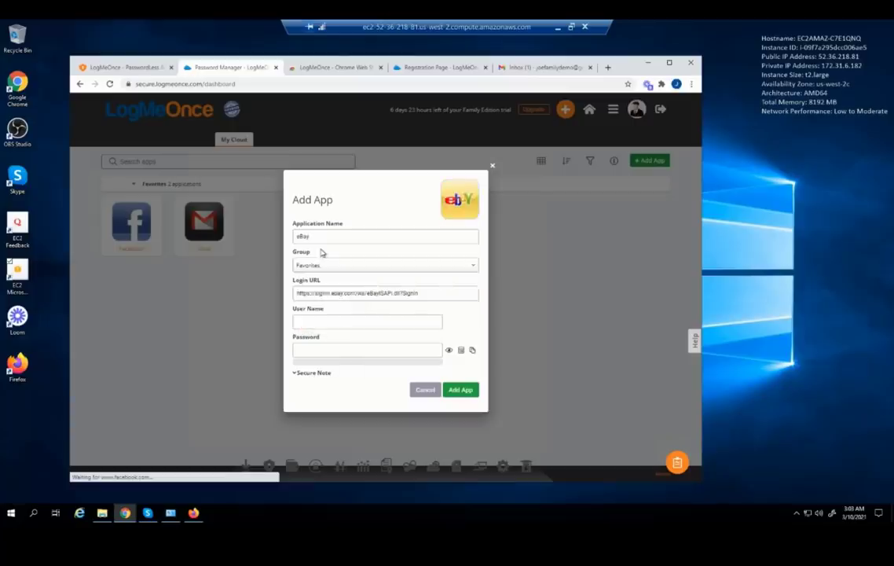
left_click(330, 322)
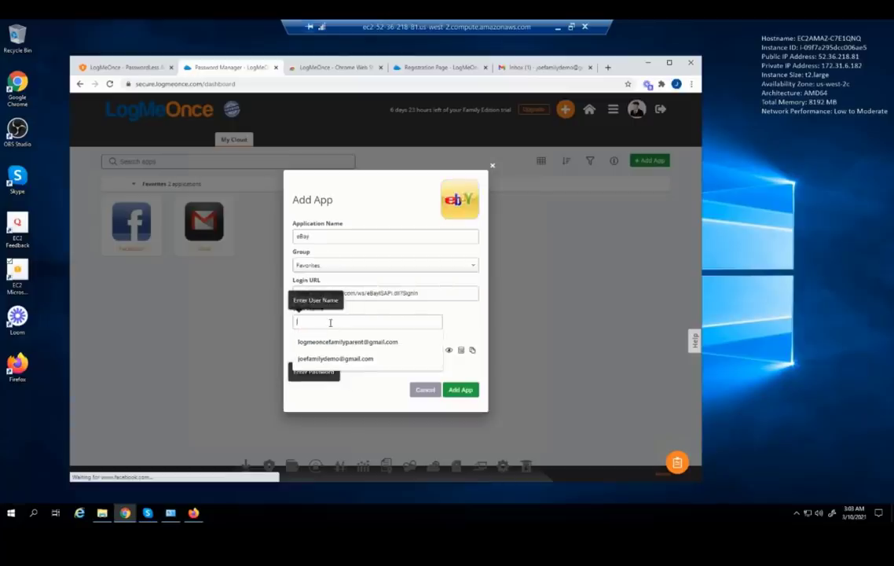
left_click(338, 358)
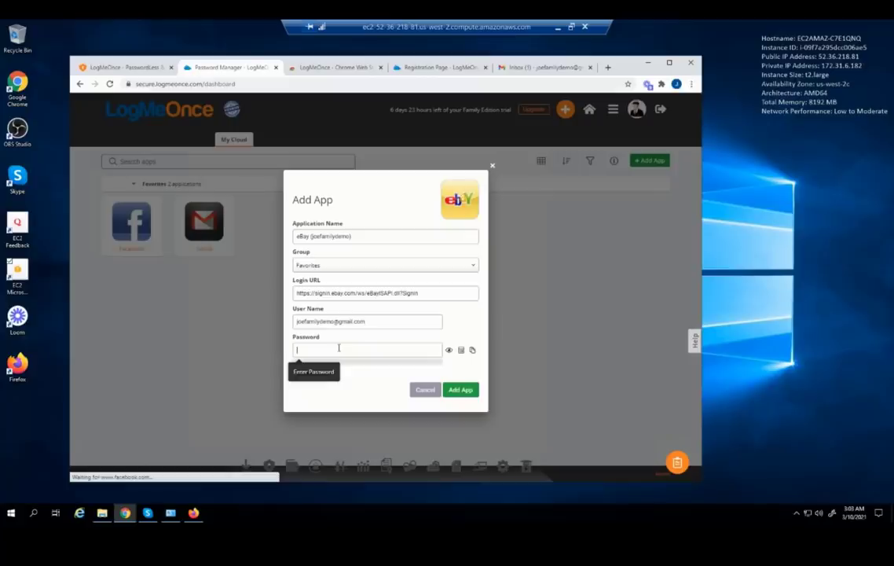
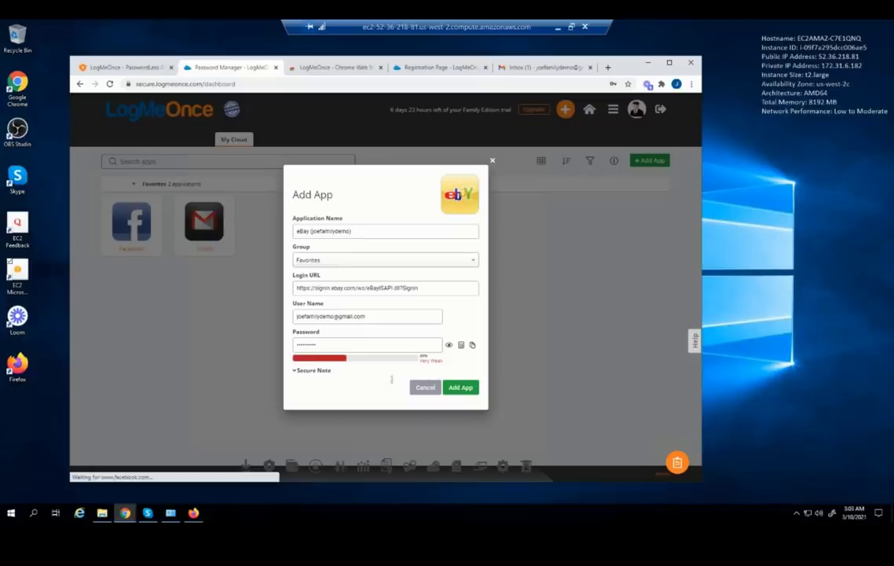
left_click(469, 389)
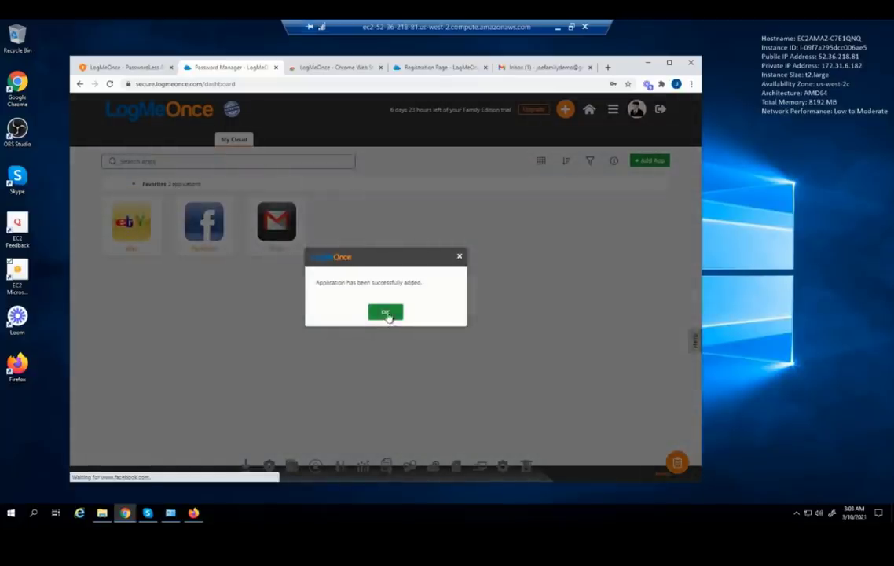
left_click(388, 314)
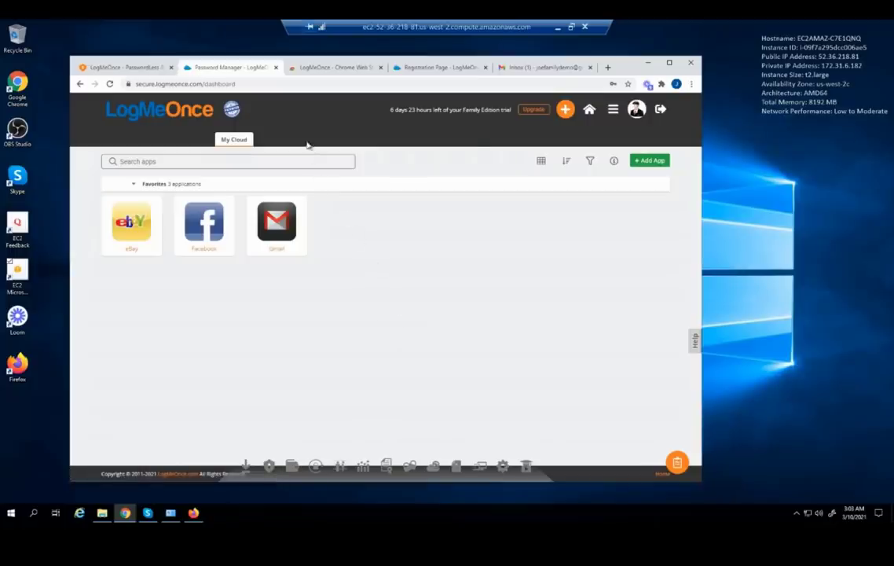
Add a new empty group named 'Travel' from the add menu
mouse_move(310, 127)
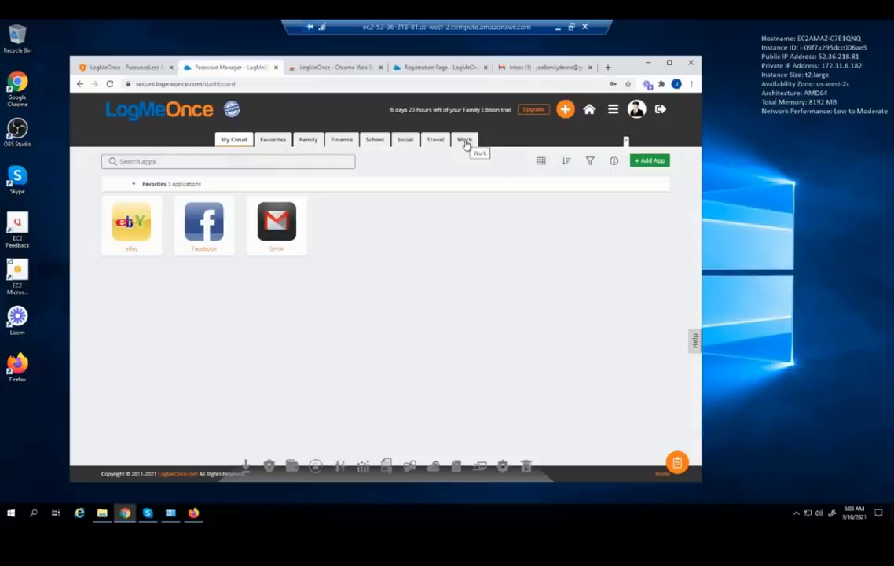
right_click(429, 140)
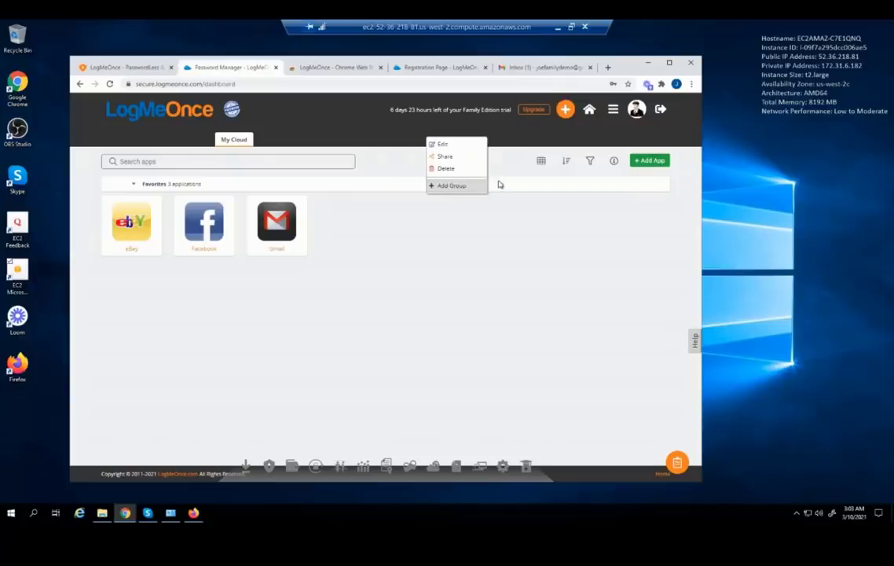
left_click(564, 110)
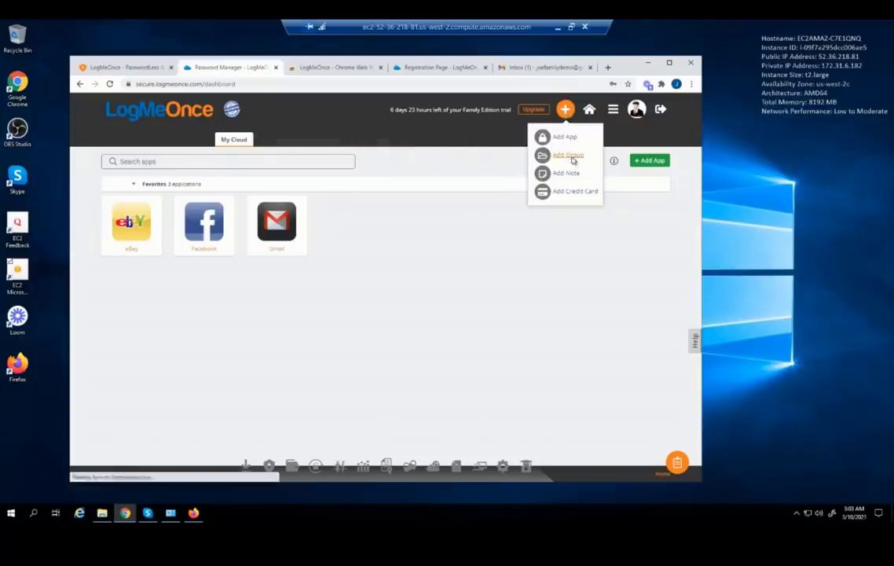
left_click(571, 157)
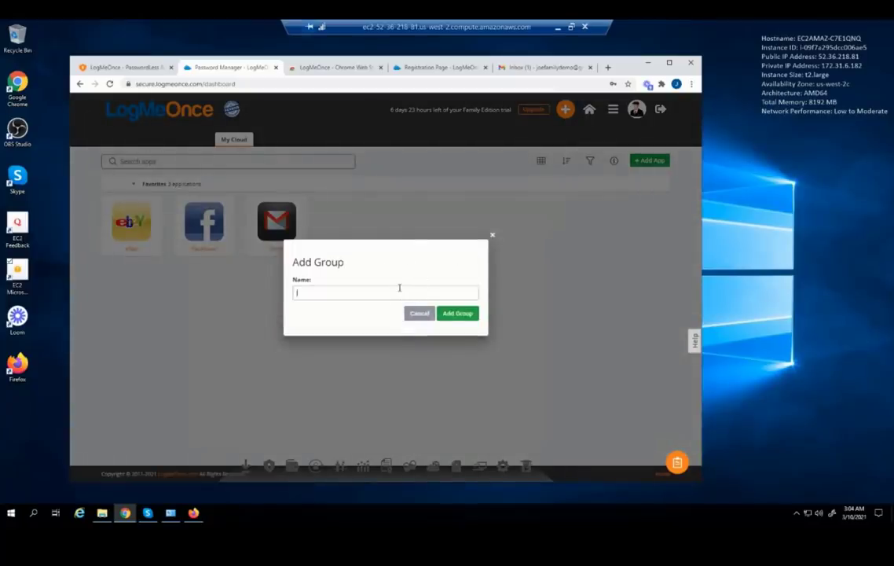
type("Travel")
left_click(470, 314)
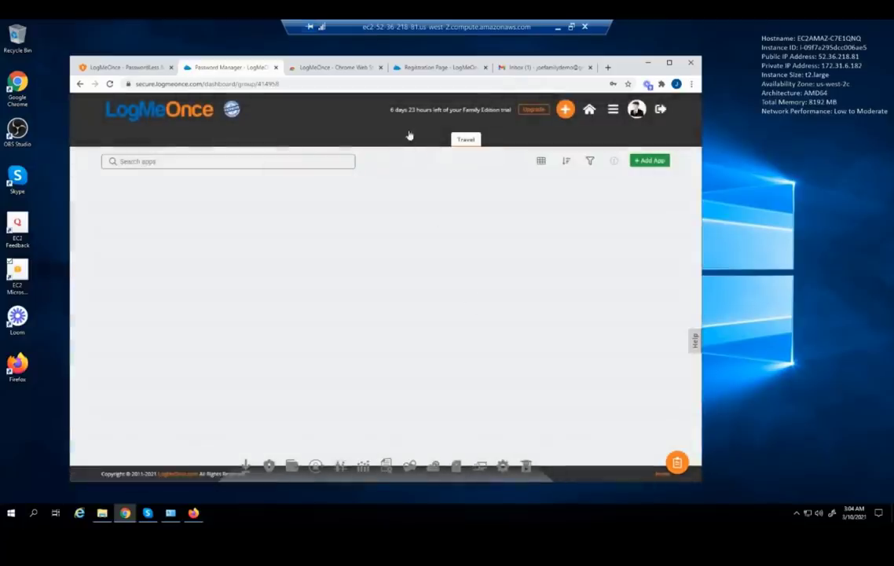
Rename the Travel group to 'Airport' and save the change
left_click(461, 141)
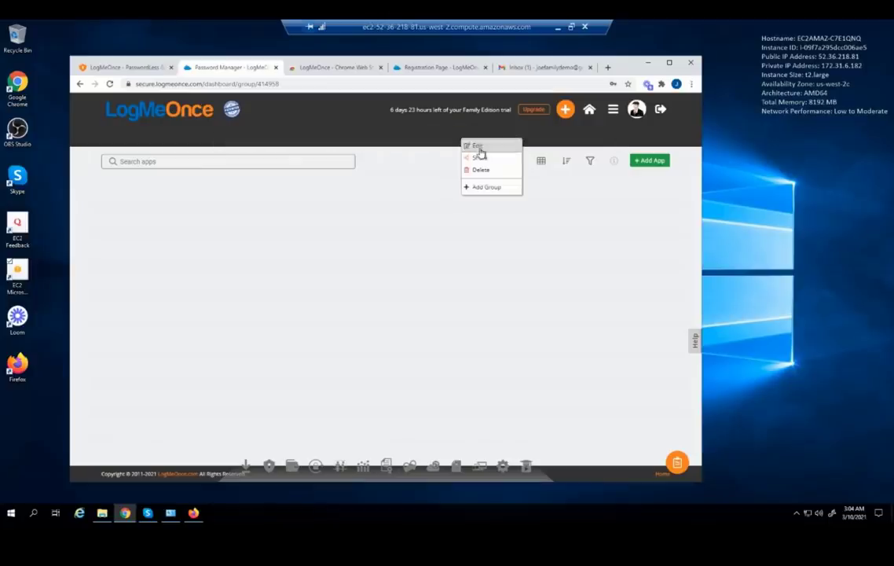
left_click(479, 147)
left_click_drag(367, 294, 287, 296)
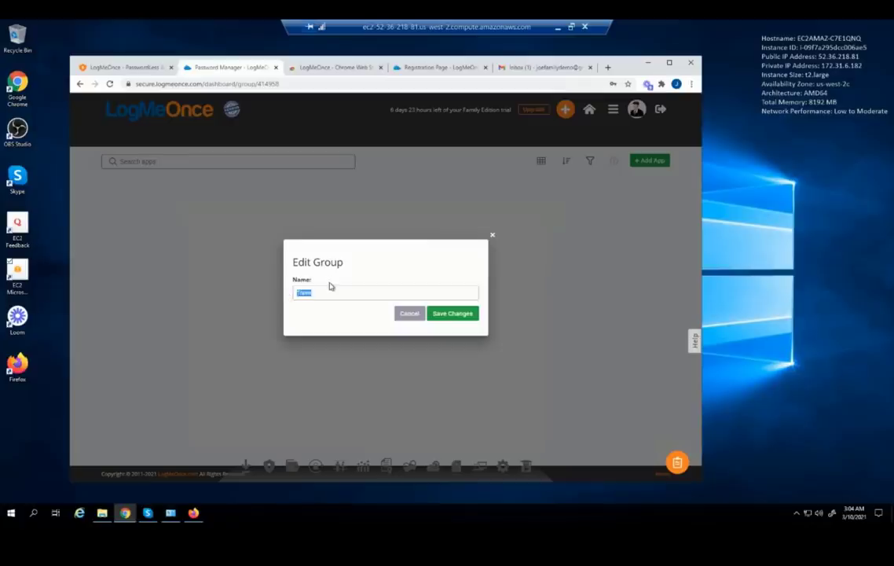
left_click(330, 286)
left_click(451, 316)
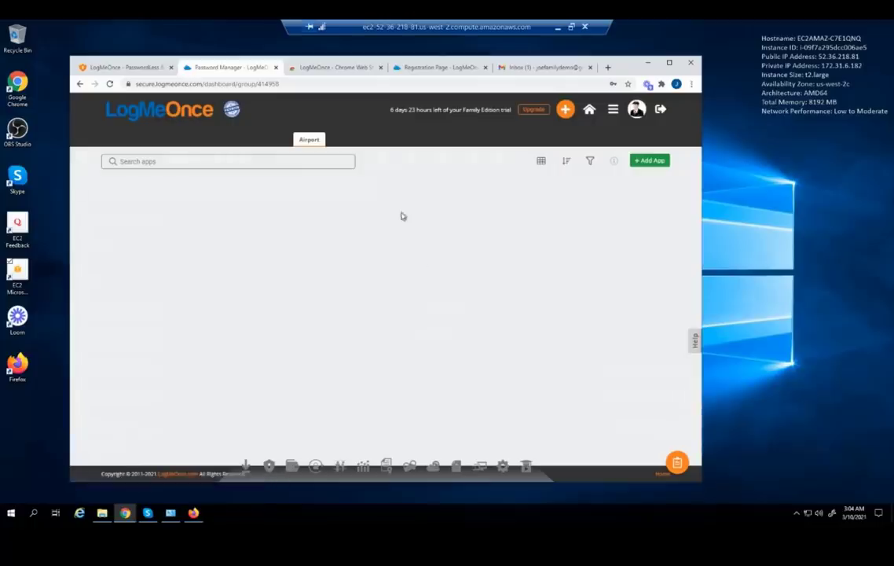
Open the Airport group, then go back to the My Cloud overview
left_click(311, 140)
mouse_move(309, 142)
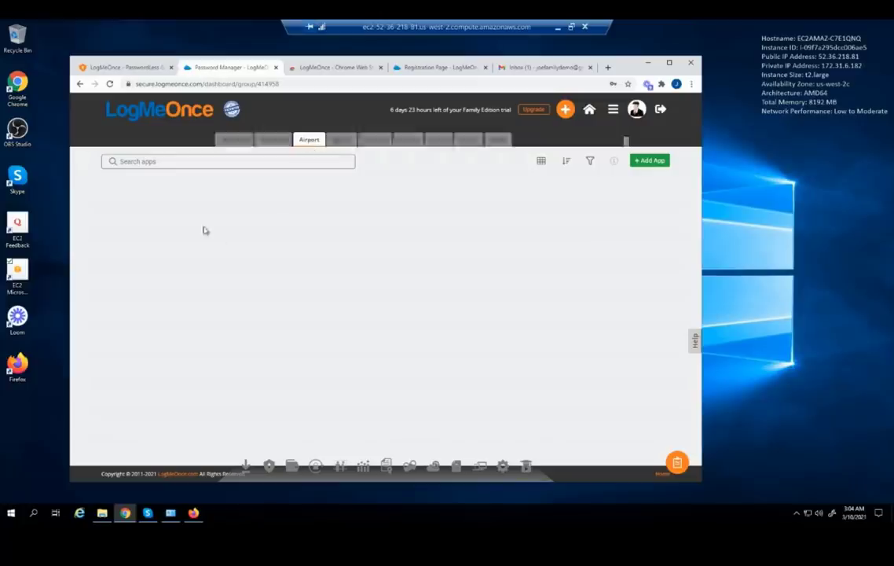
mouse_move(235, 140)
double_click(239, 140)
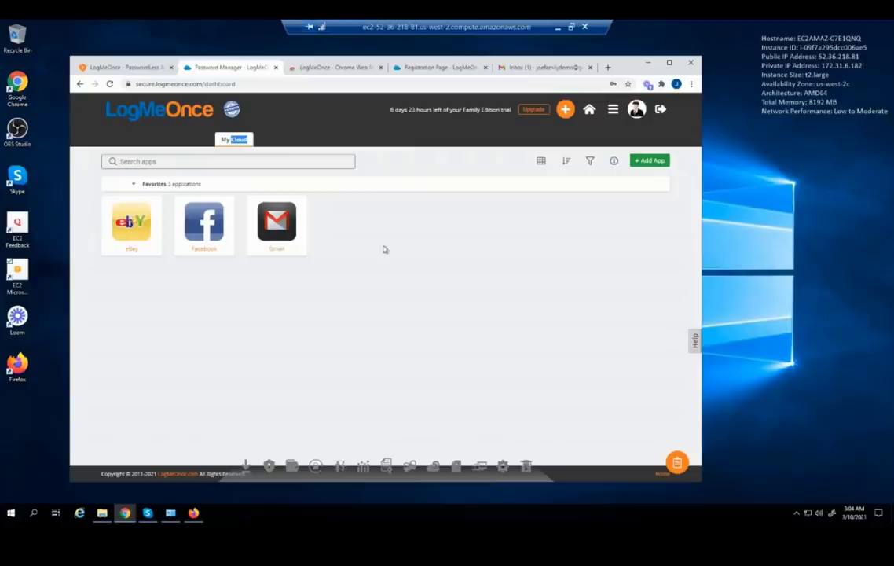
Add a United Airlines login with the saved account e-mail and a strong password
mouse_move(566, 110)
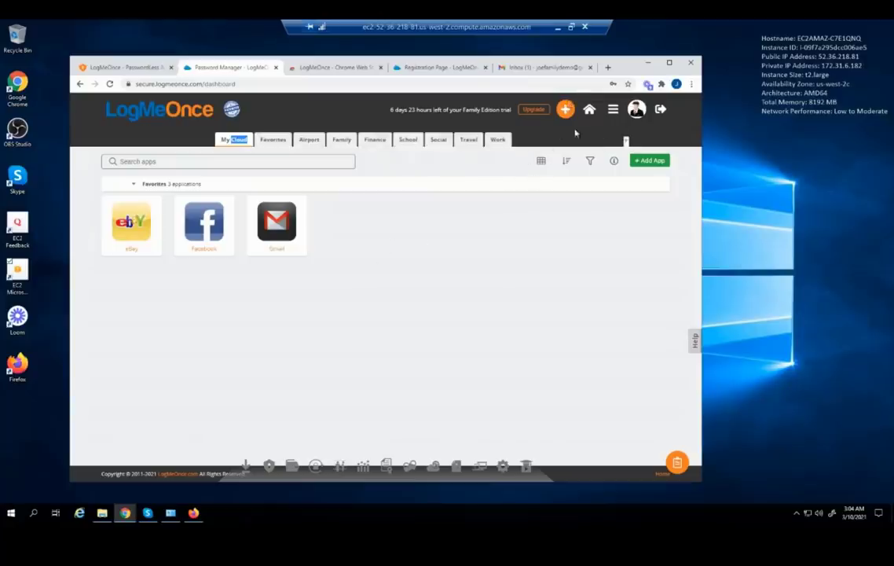
left_click(569, 140)
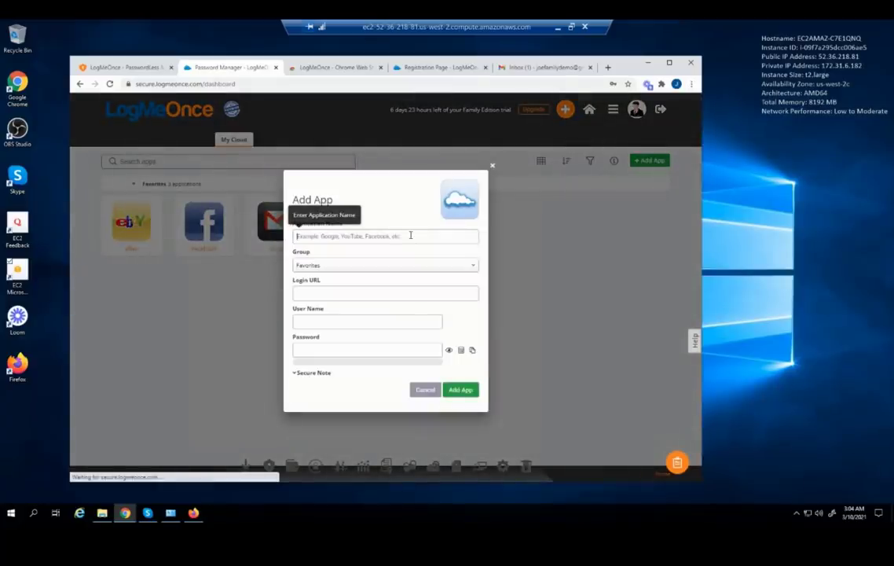
type("un")
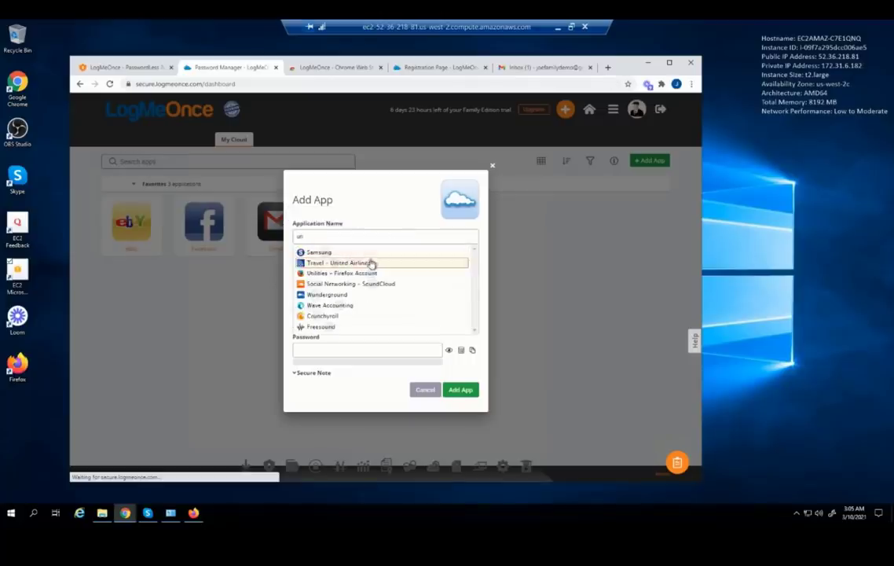
left_click(378, 264)
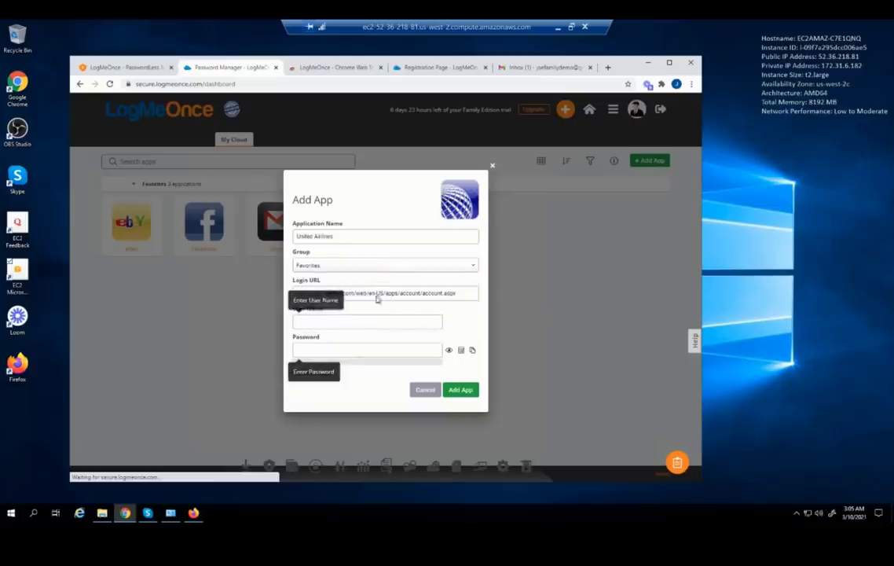
left_click(358, 324)
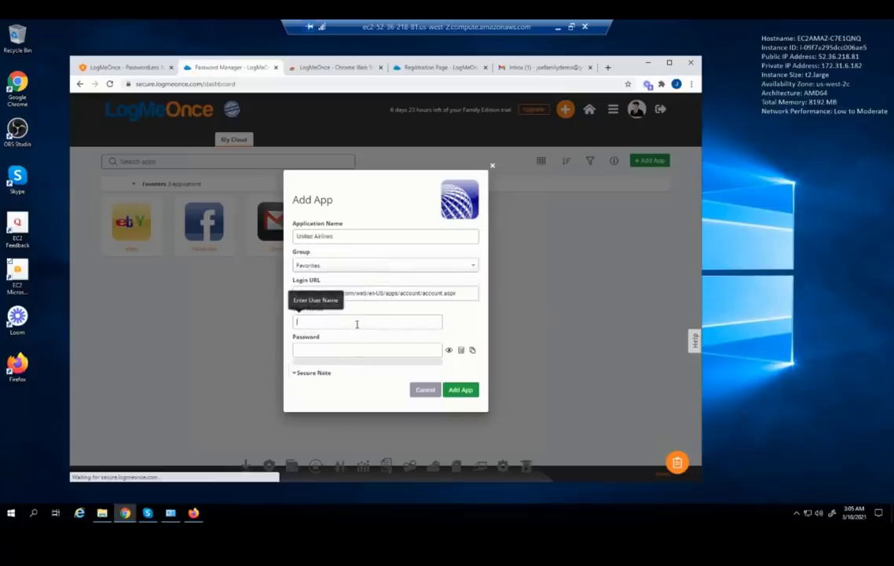
key("ctrl+v")
left_click(364, 351)
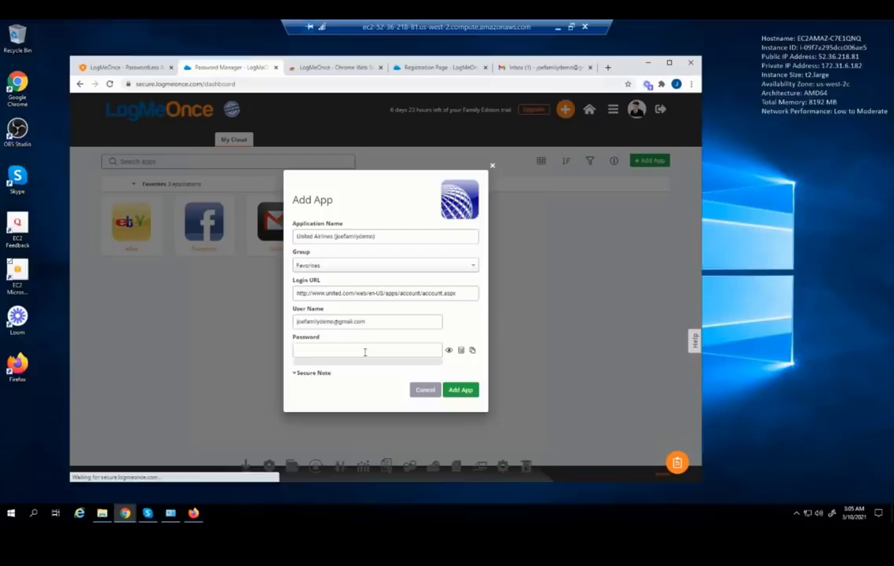
type("********")
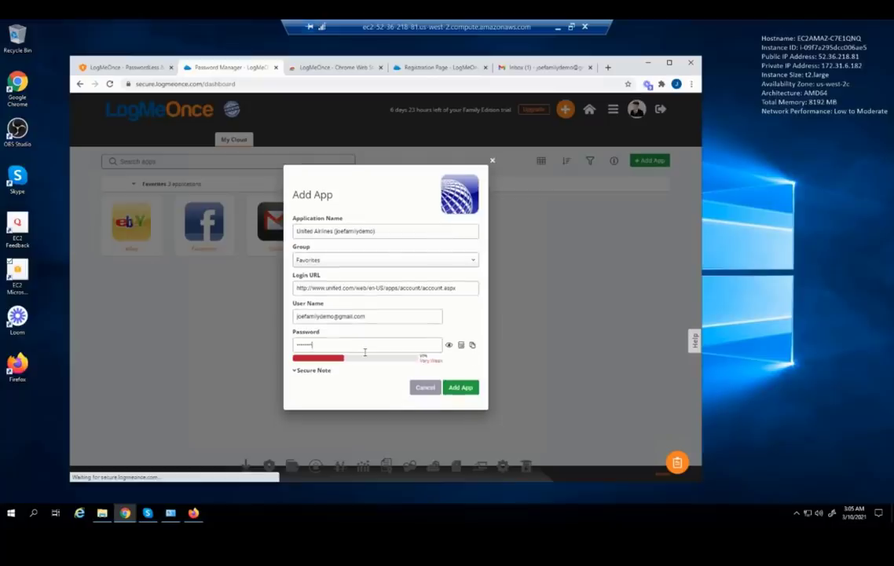
type("****")
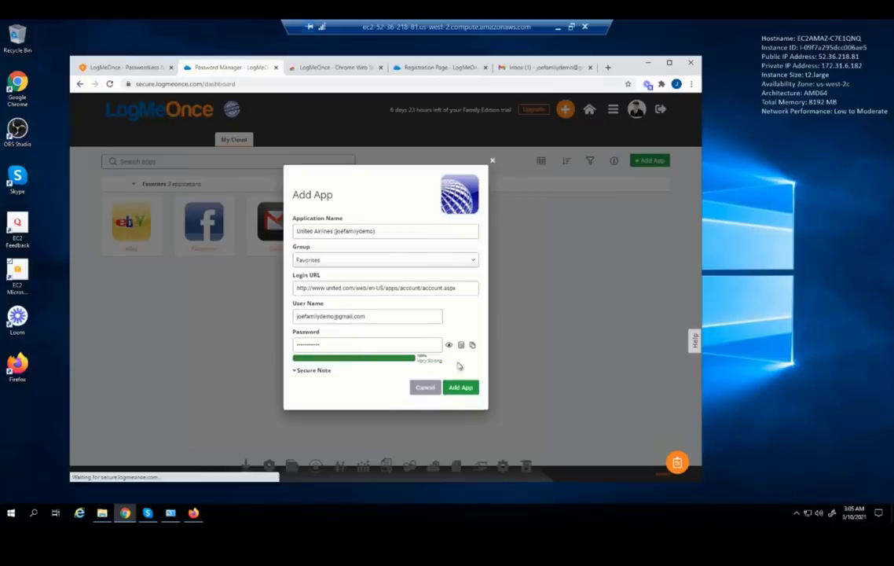
left_click(461, 389)
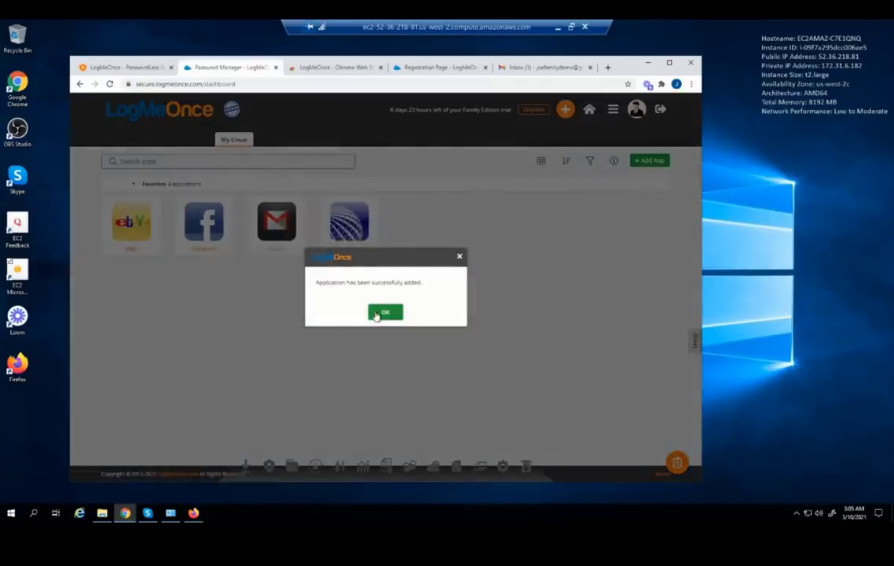
left_click(384, 313)
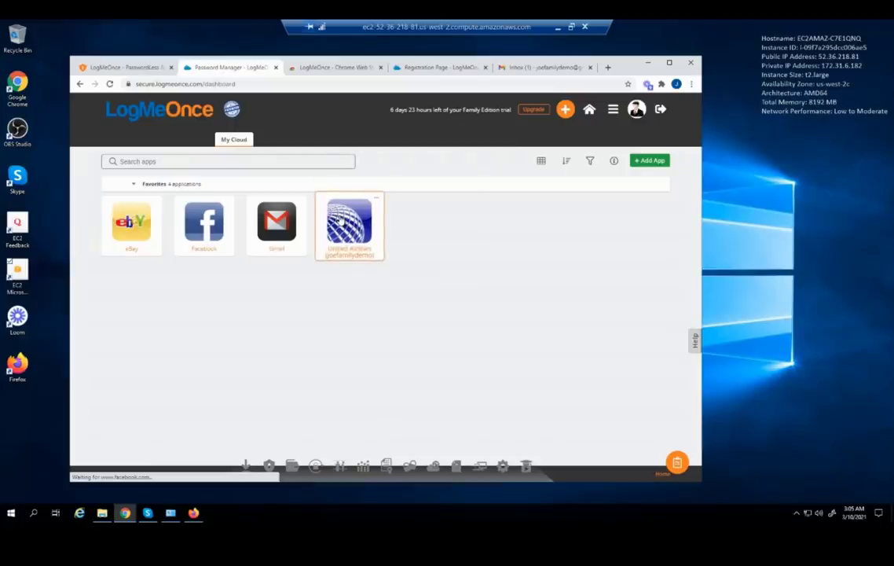
Drag the United Airlines login into the Airport group and view that group
left_click_drag(340, 222, 309, 146)
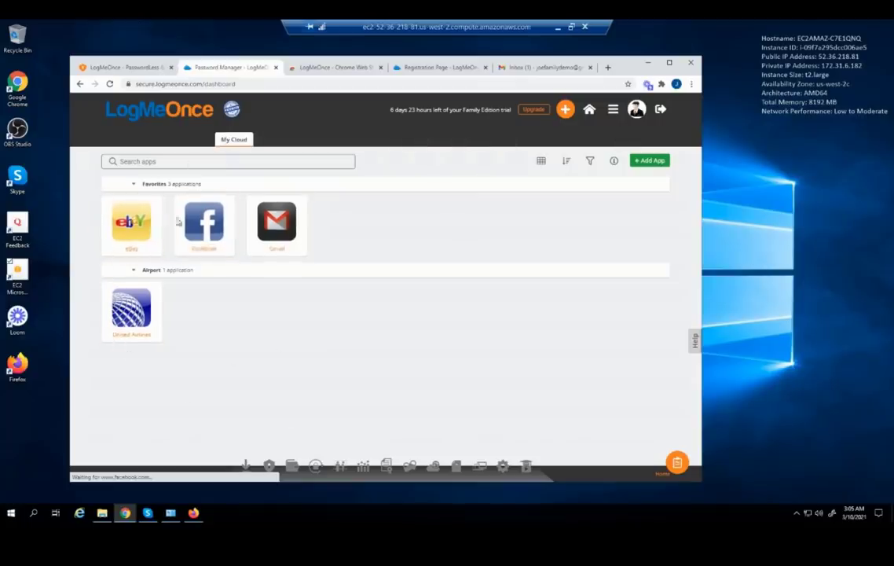
left_click(313, 140)
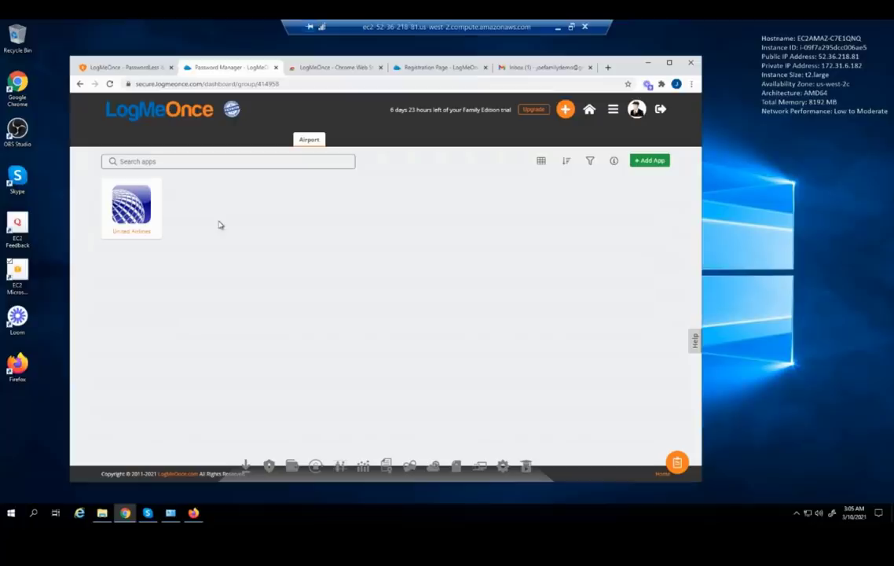
Add a secure note 'Firewall Password' under Appliance Passwords, with a note body, and dismiss the confirmation
mouse_move(293, 147)
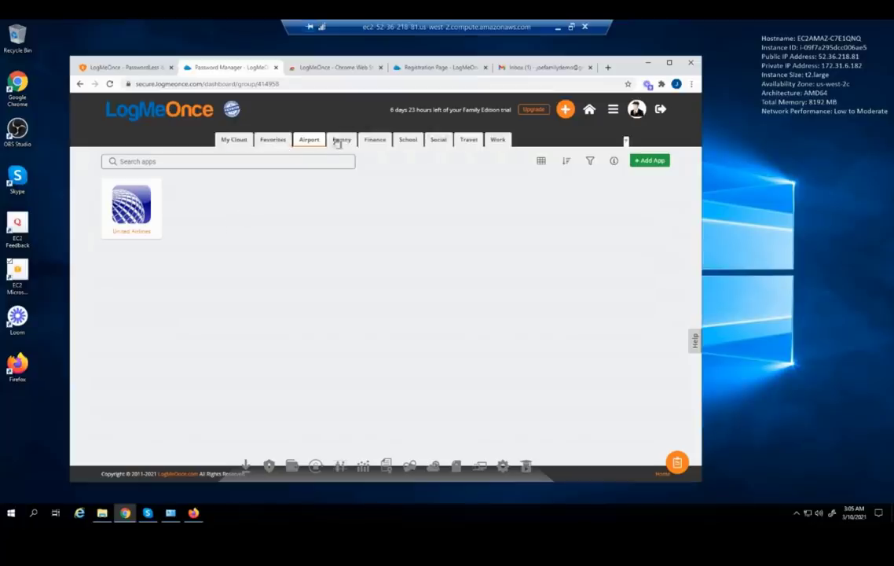
left_click(565, 109)
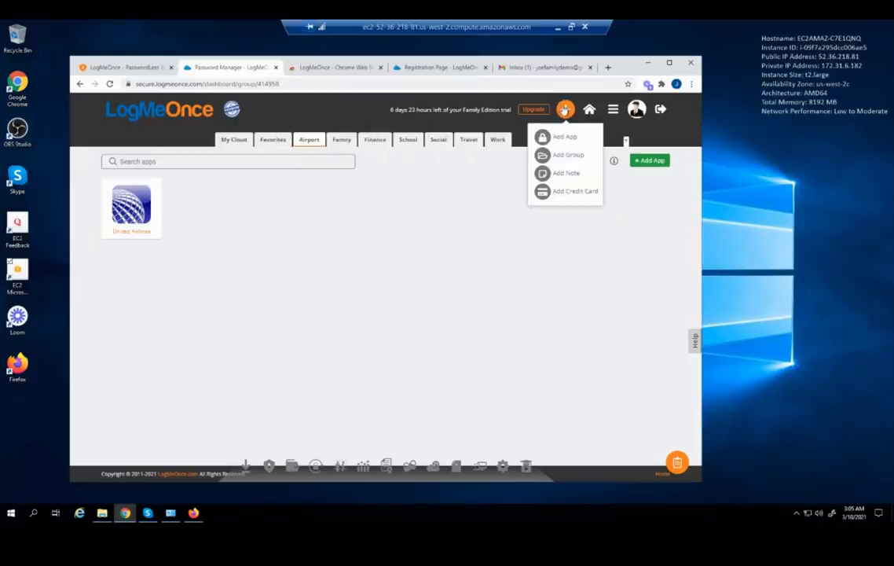
left_click(564, 174)
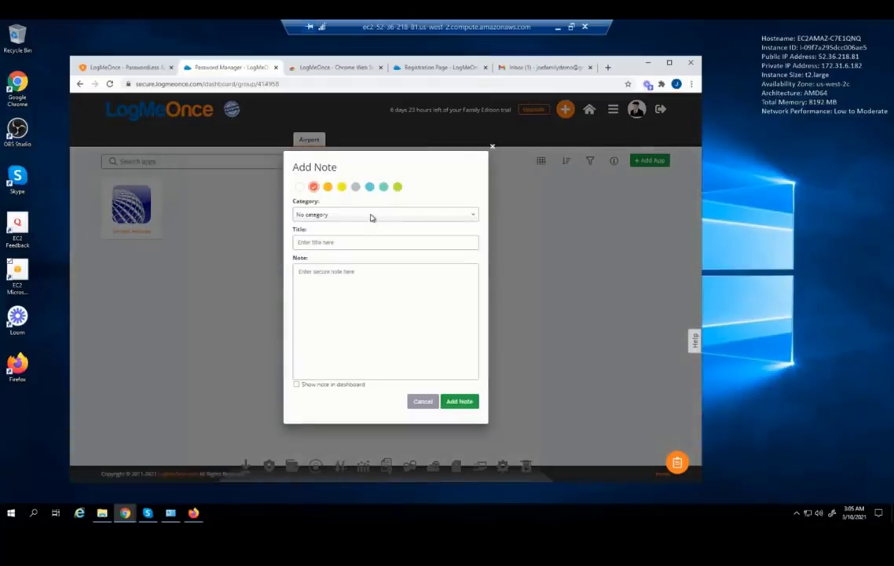
left_click(339, 213)
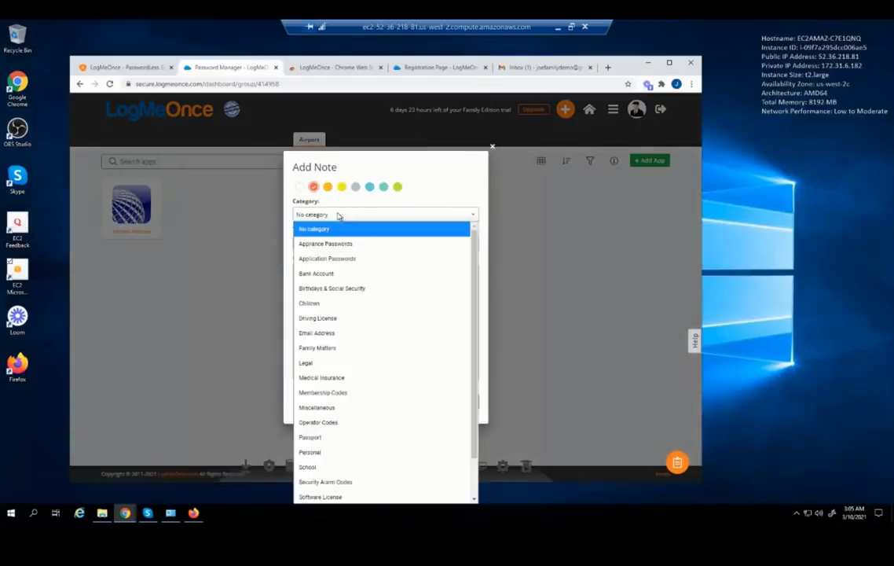
left_click(332, 245)
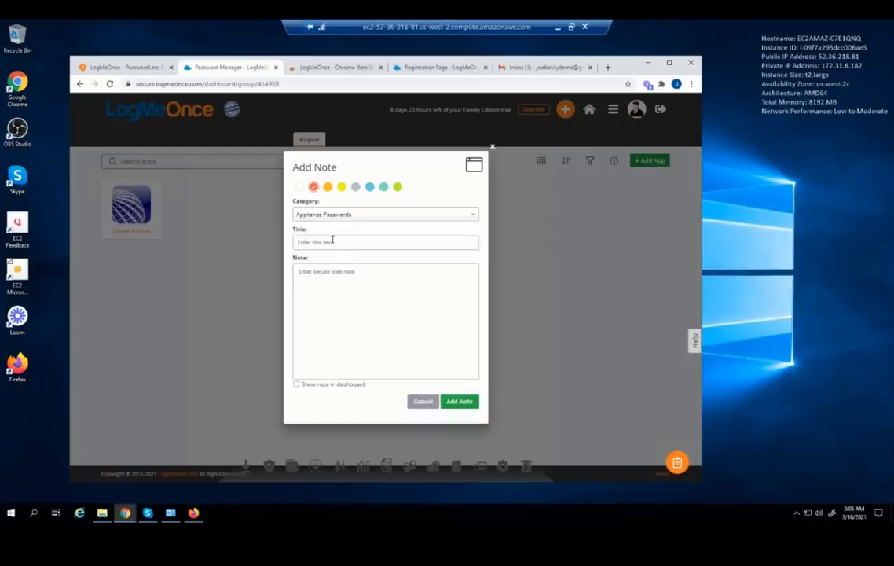
left_click(333, 241)
type("F")
key("Tab")
type("A")
left_click(421, 401)
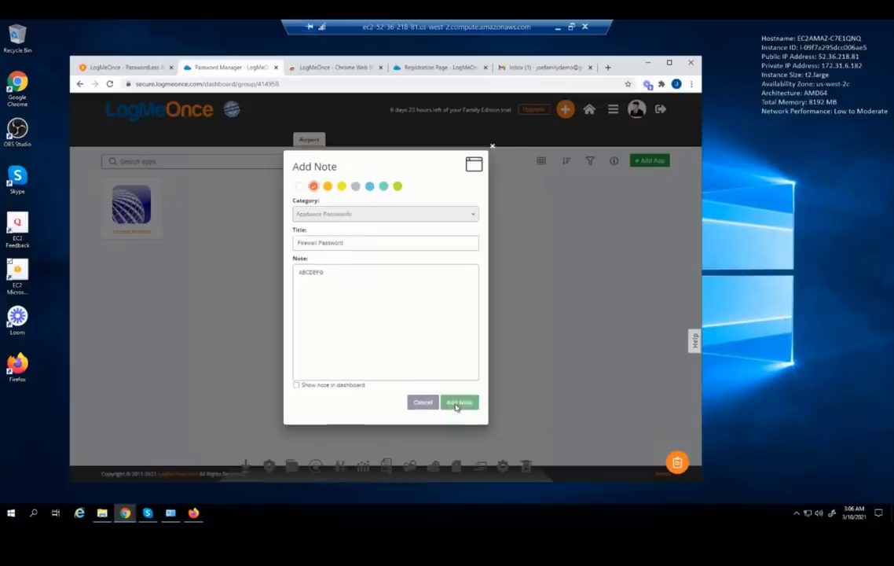
left_click(458, 402)
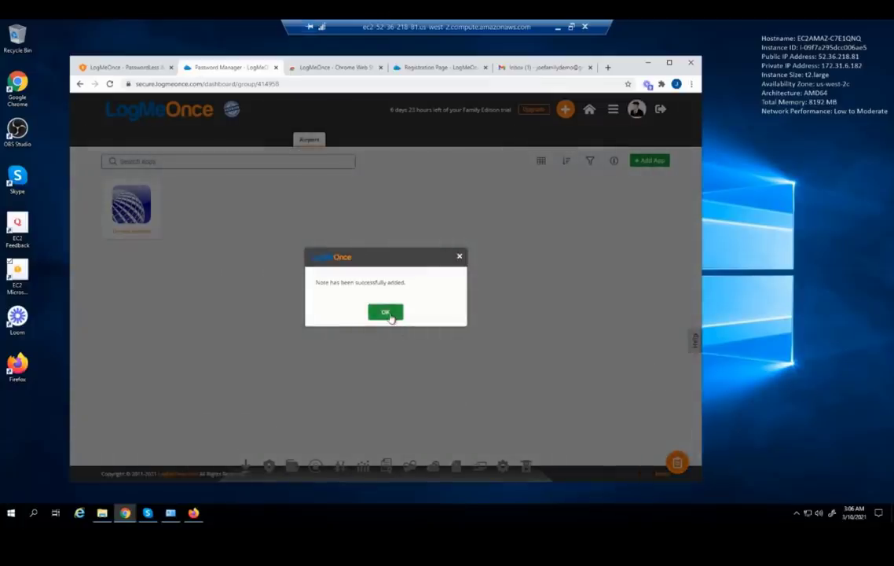
left_click(385, 312)
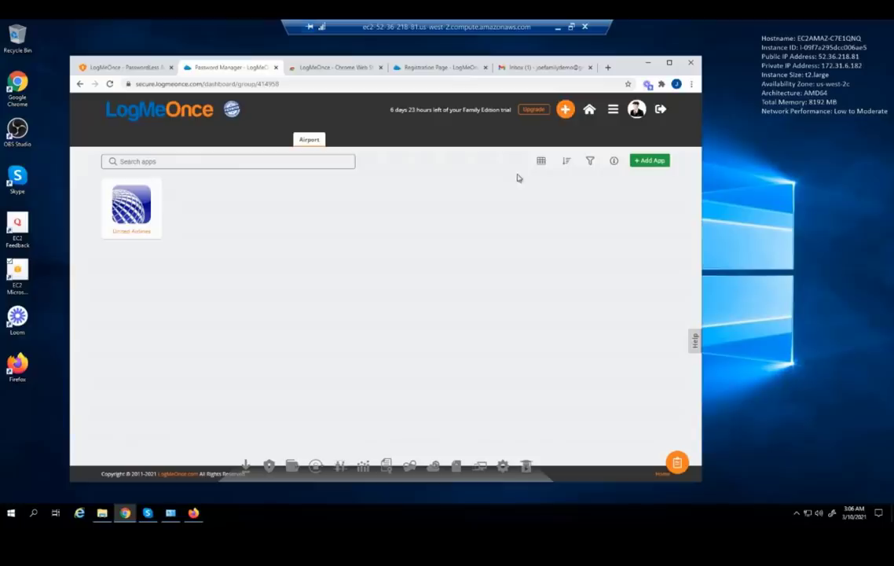
Add a light-blue Bank Account secure note titled 'BOA' shown on the dashboard
left_click(565, 109)
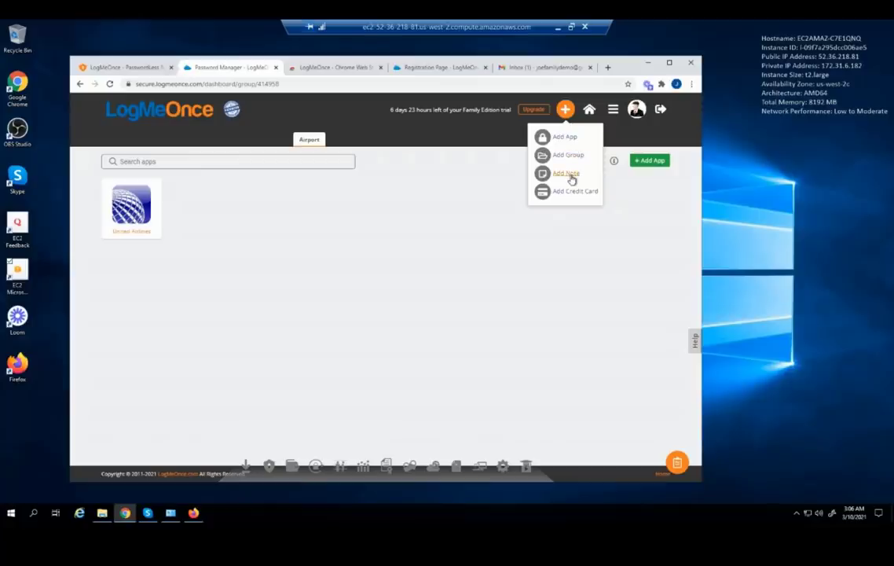
left_click(569, 175)
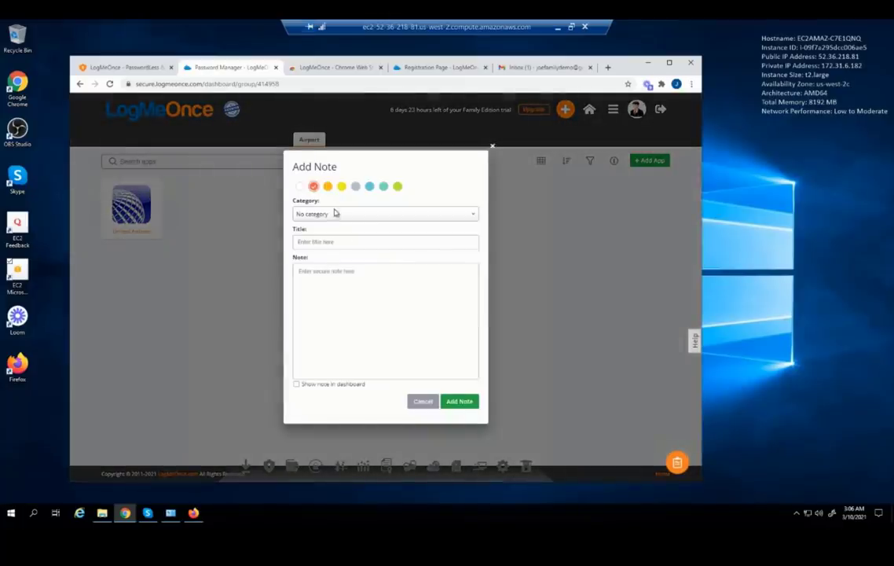
left_click(333, 216)
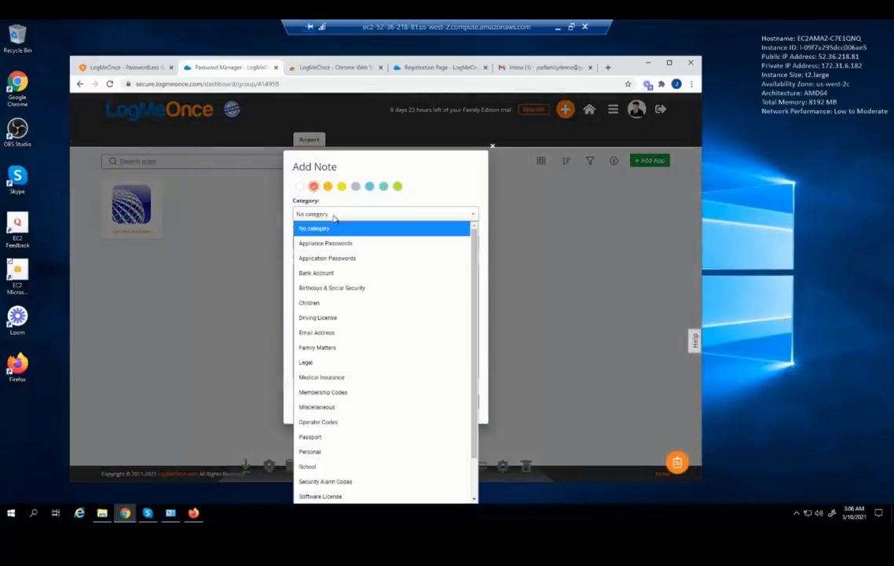
left_click(315, 274)
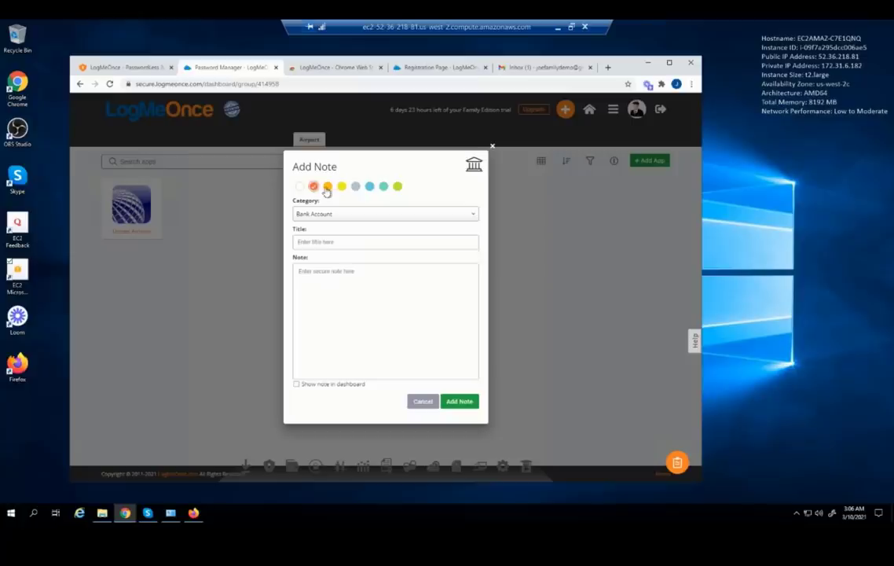
left_click(370, 189)
left_click(330, 242)
type("BOA")
type("1234567")
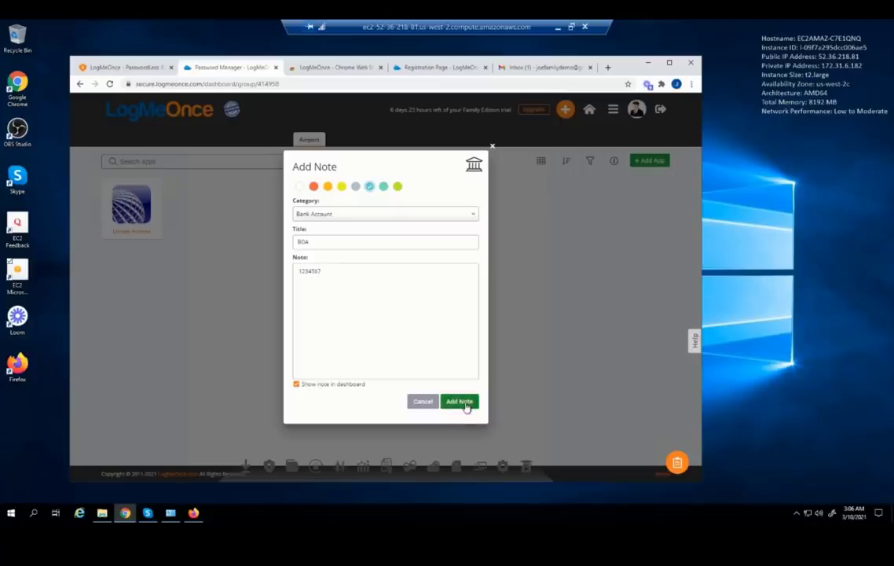
left_click(464, 403)
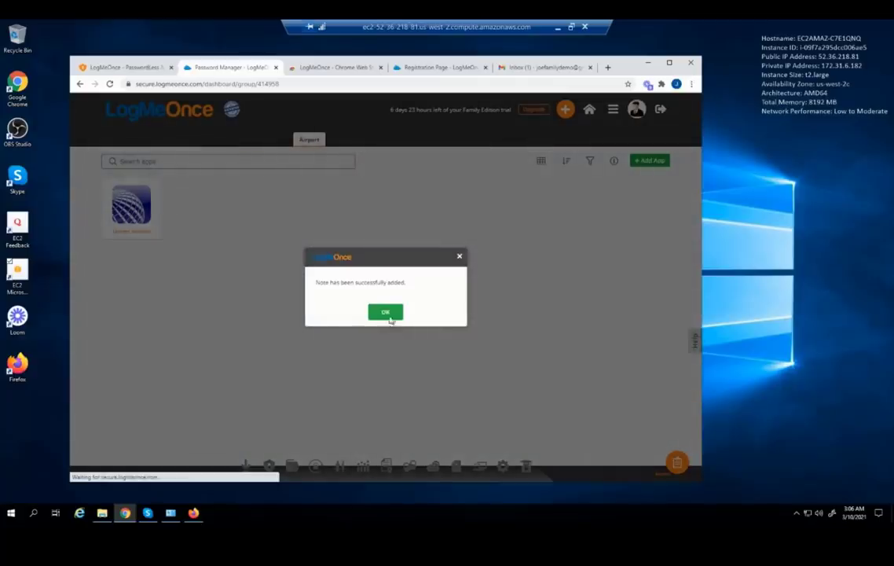
left_click(391, 319)
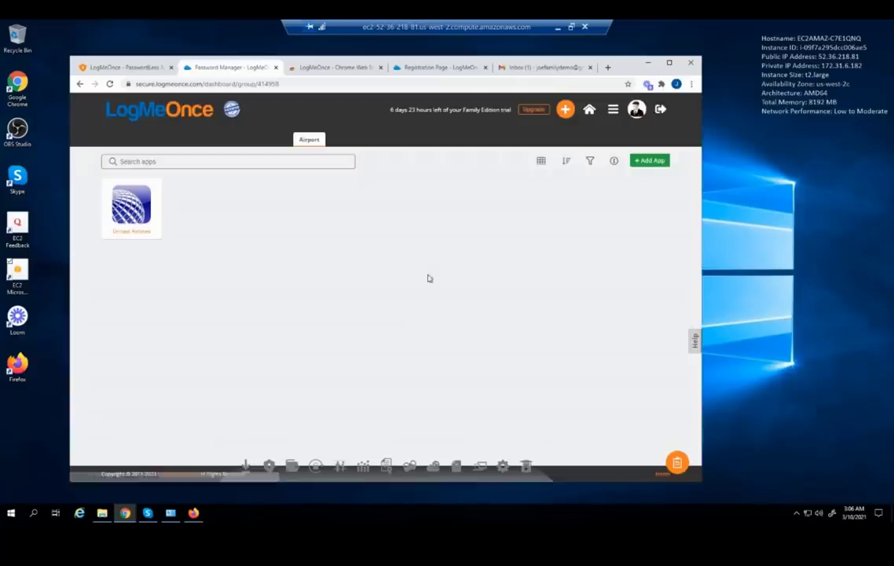
Switch the My Cloud app list to the Details view with strength and authentication columns
left_click(566, 110)
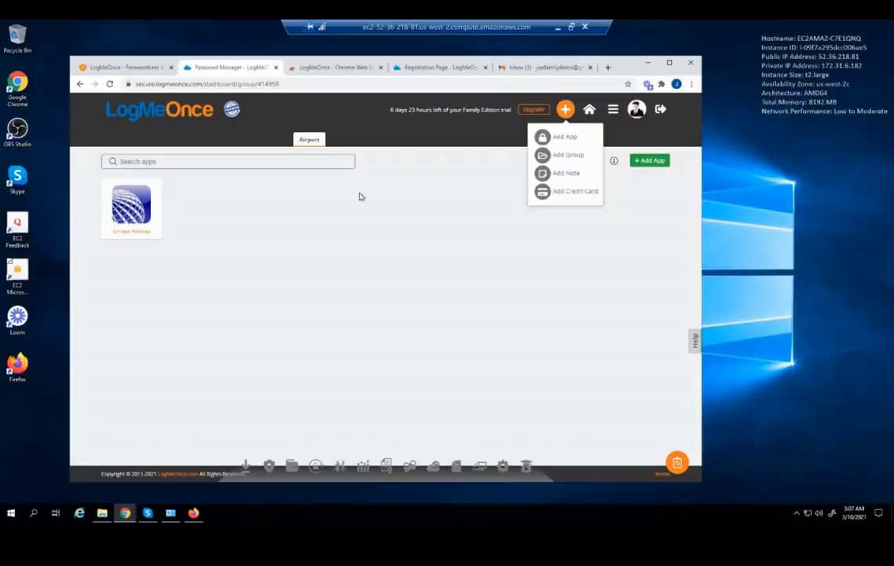
left_click(235, 139)
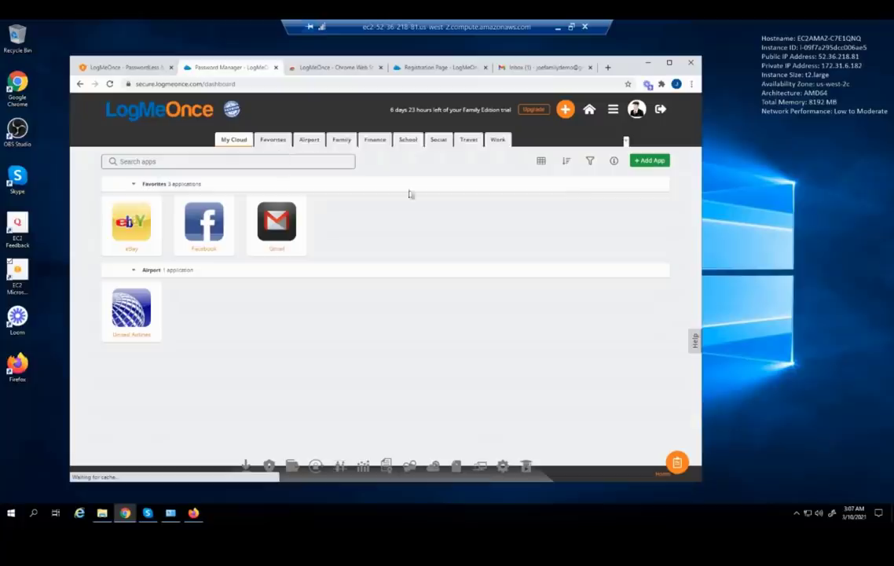
left_click(540, 162)
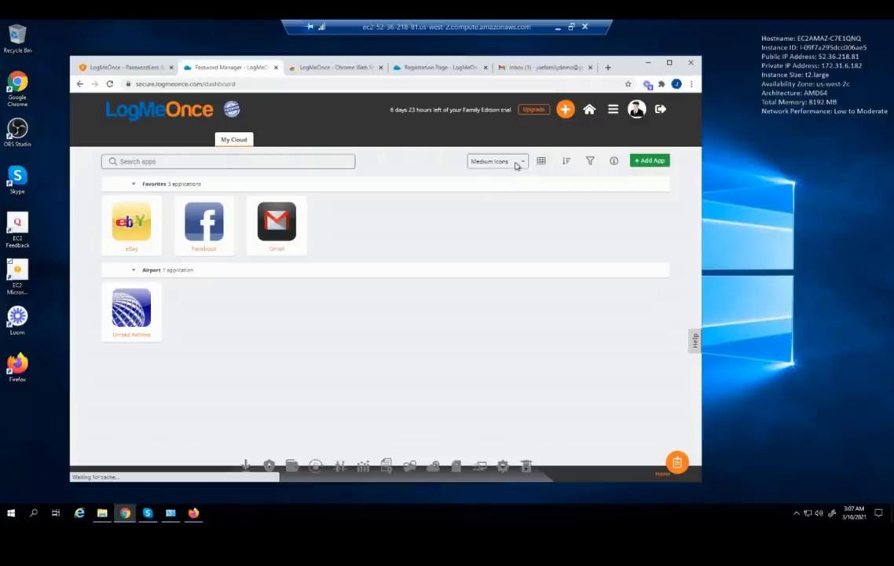
left_click(516, 163)
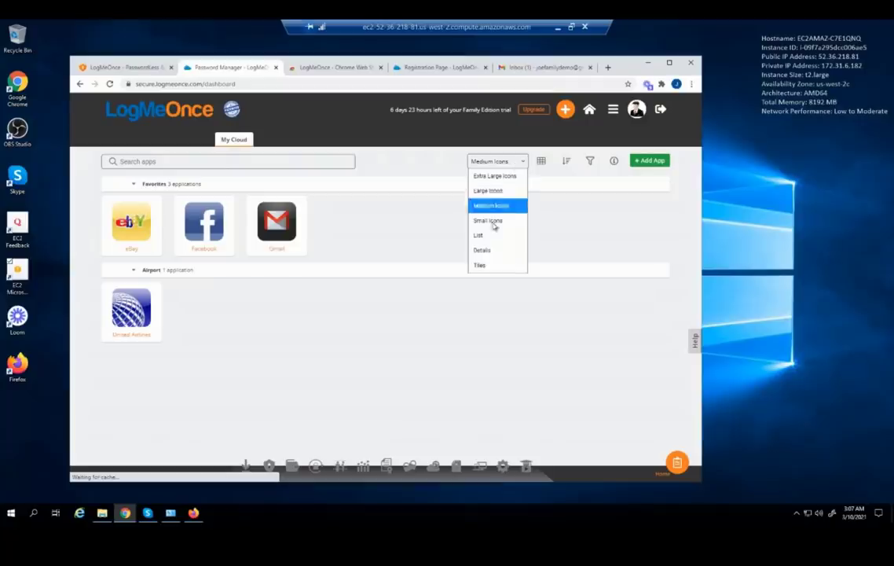
left_click(482, 249)
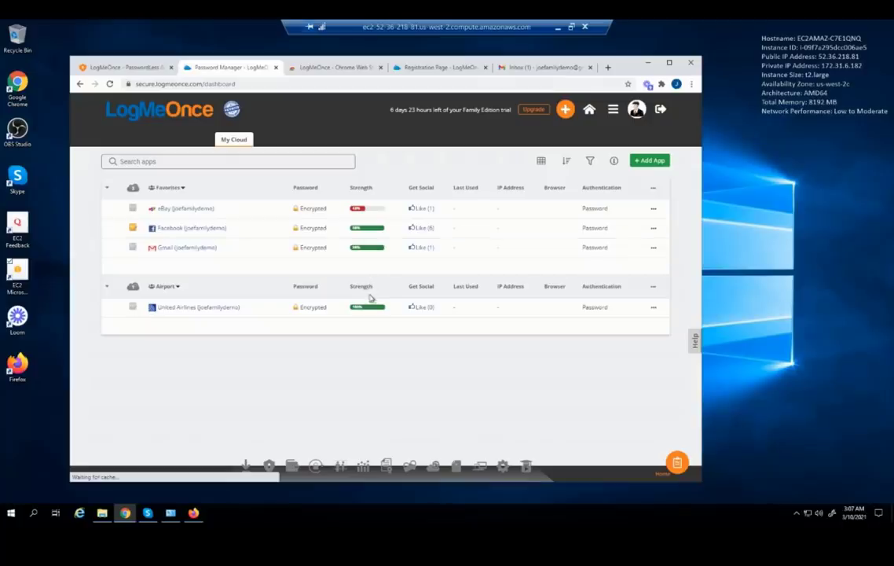
Check the United Airlines actions, then choose Edit from the eBay row's ... menu
right_click(395, 308)
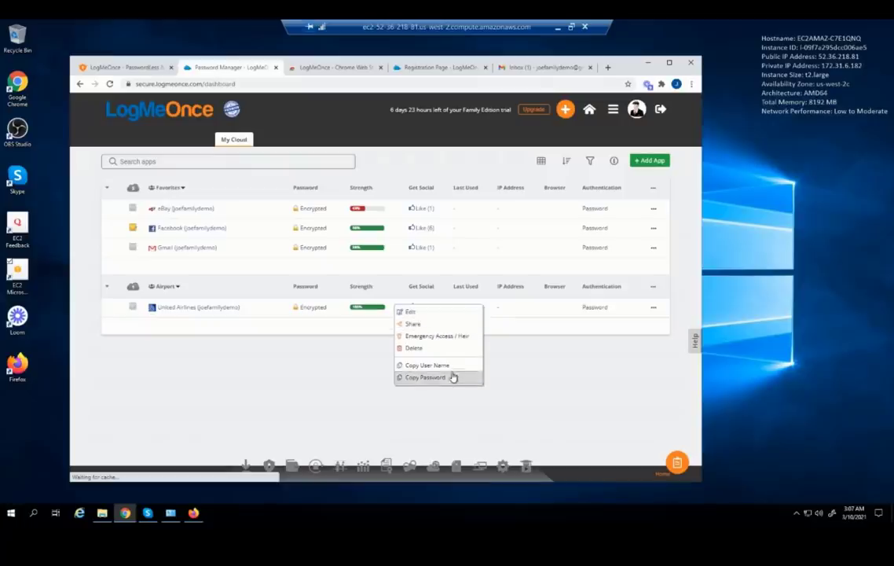
left_click(555, 382)
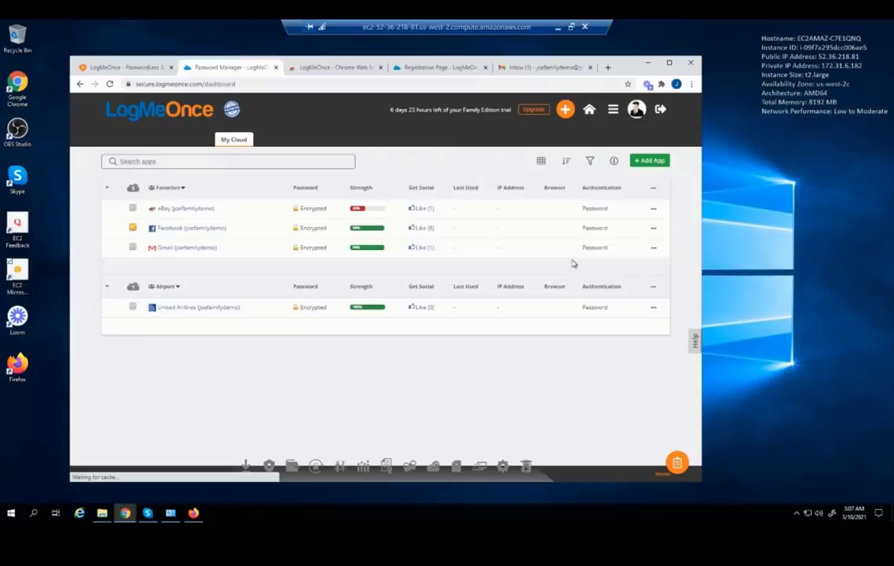
left_click(654, 212)
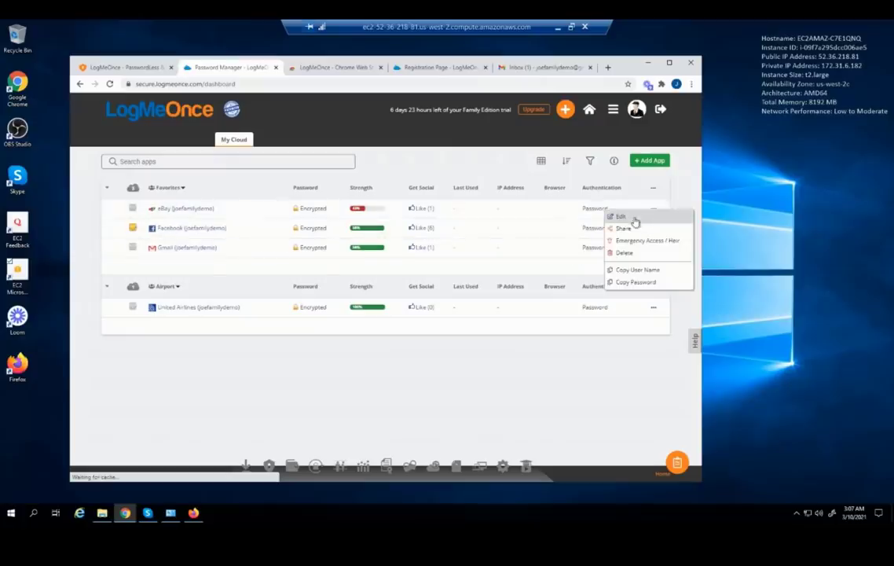
left_click(636, 220)
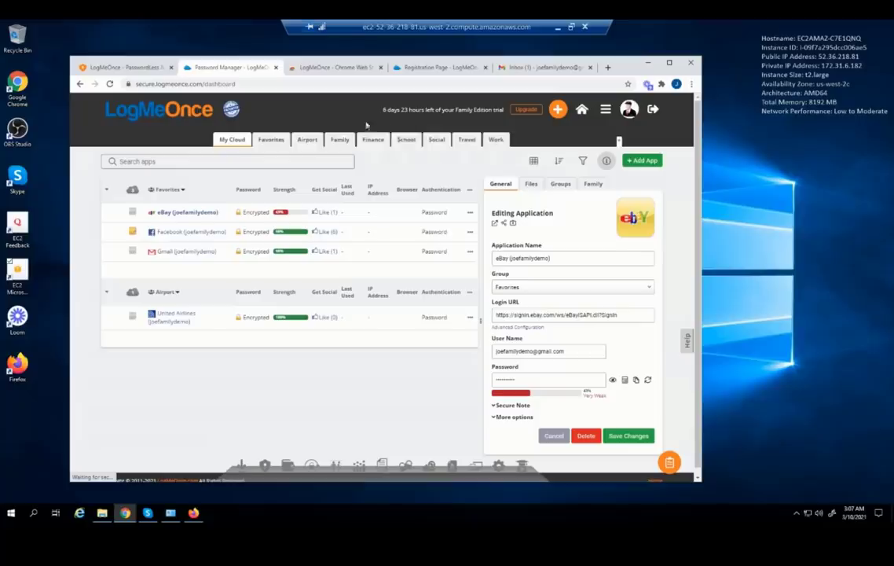
Set the eBay login's group to Family, look over its other tabs, and save
left_click(539, 287)
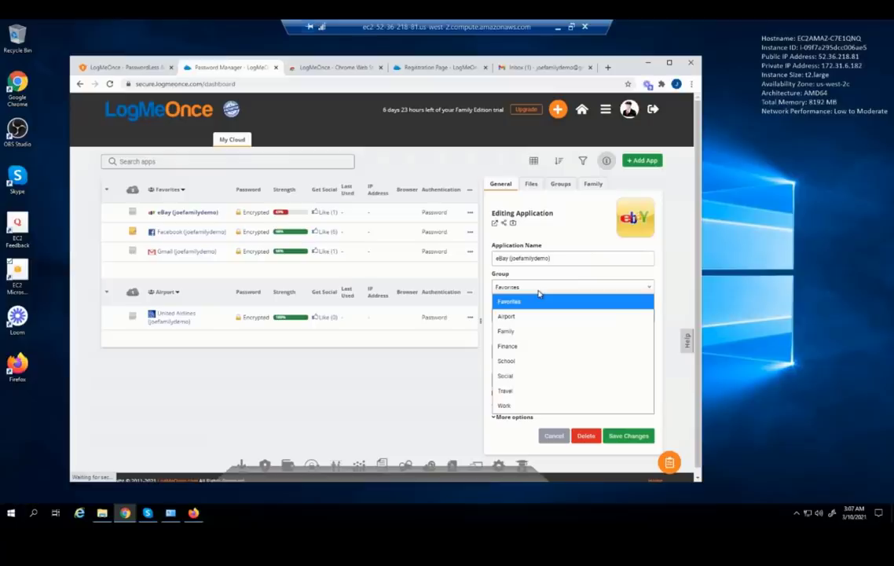
left_click(517, 333)
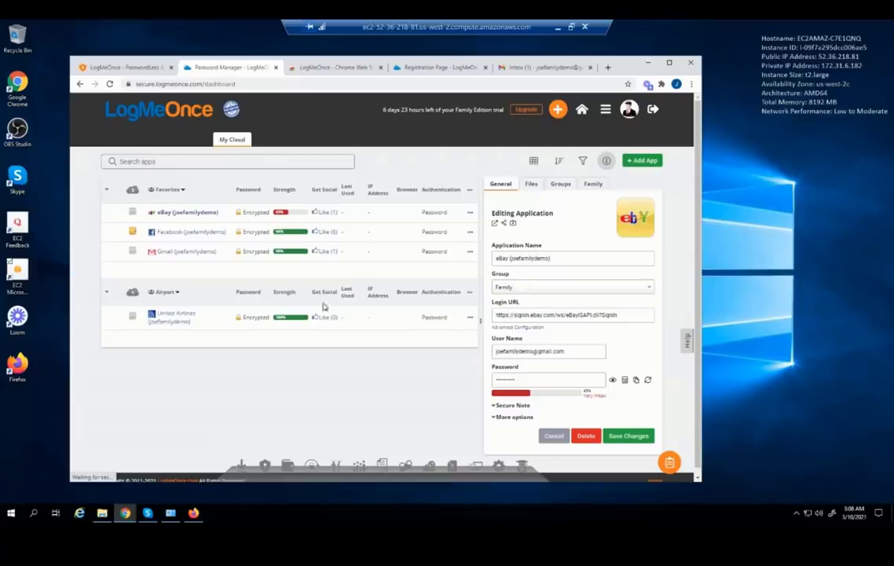
left_click(531, 184)
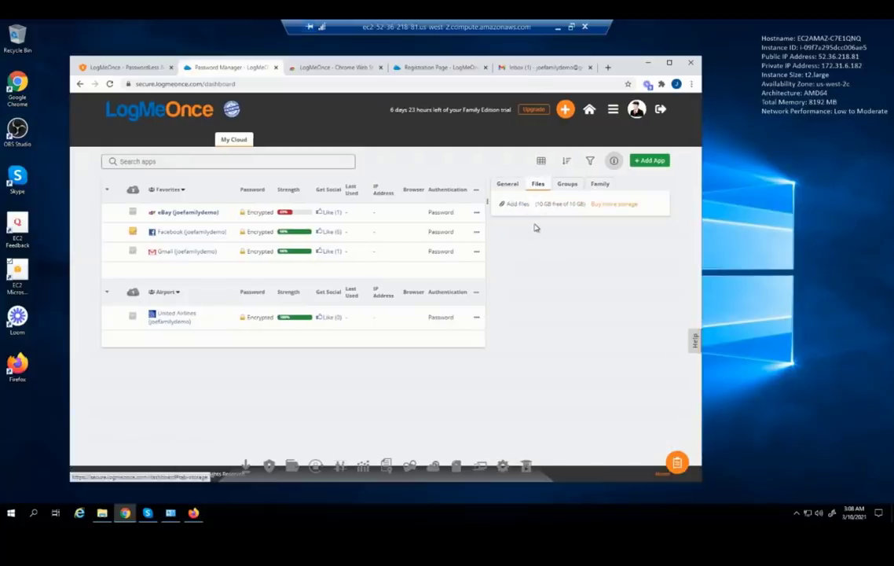
left_click(568, 186)
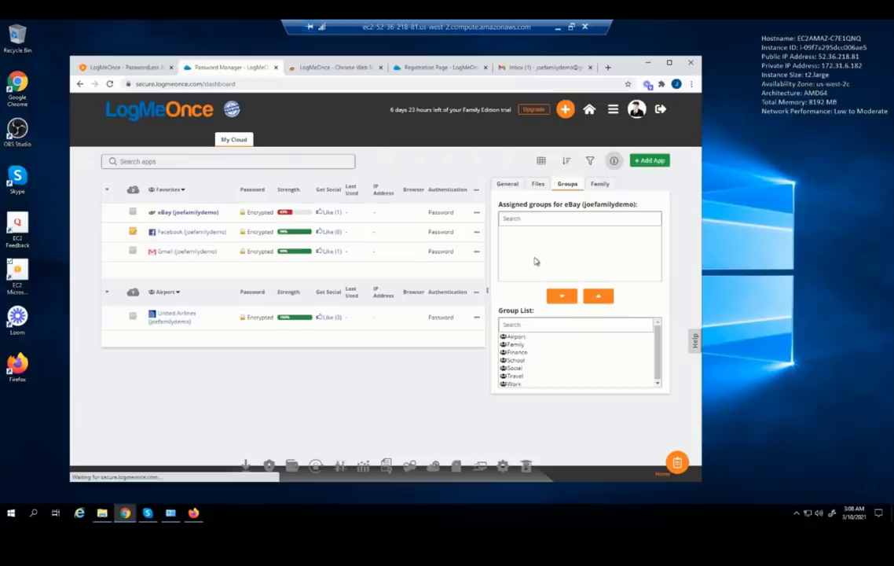
left_click(598, 188)
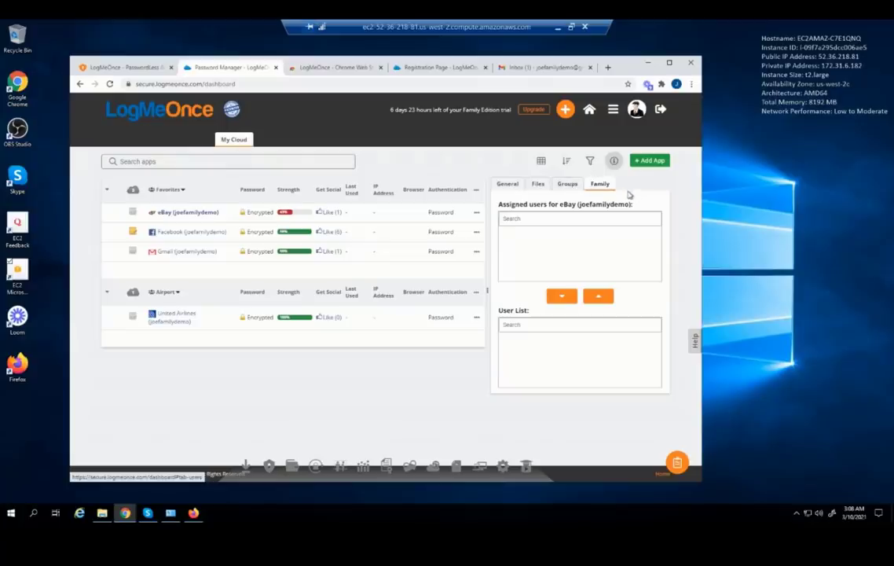
left_click(509, 184)
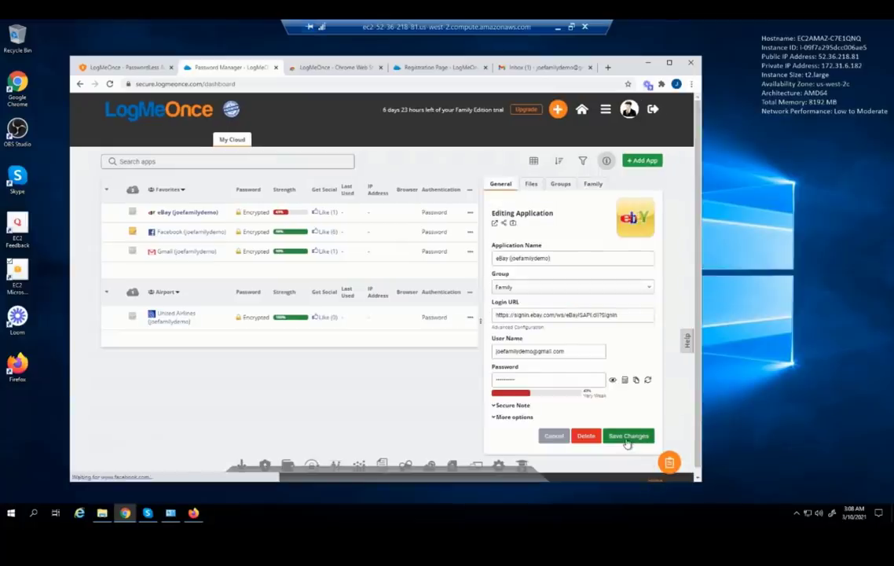
left_click(627, 440)
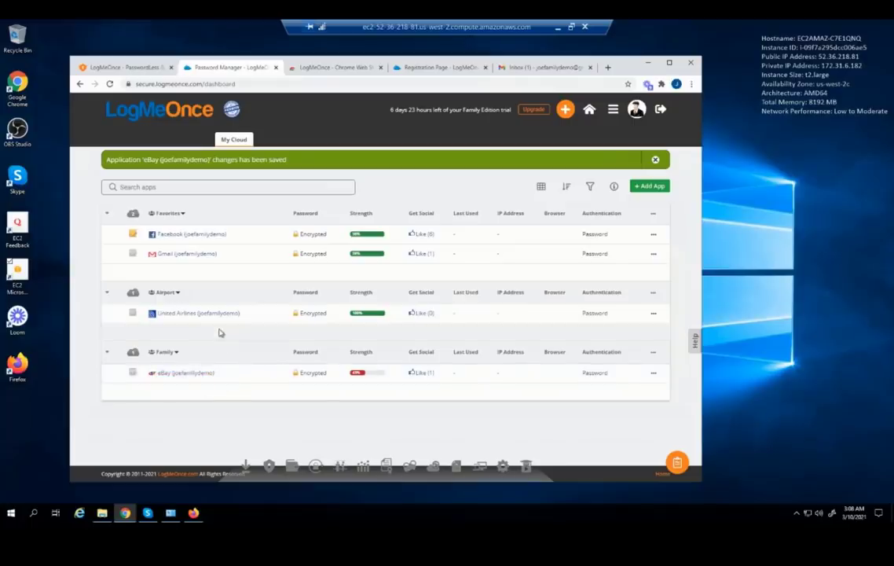
Dismiss the changes-saved notice and go to Secure Notes from the apps menu
mouse_move(338, 229)
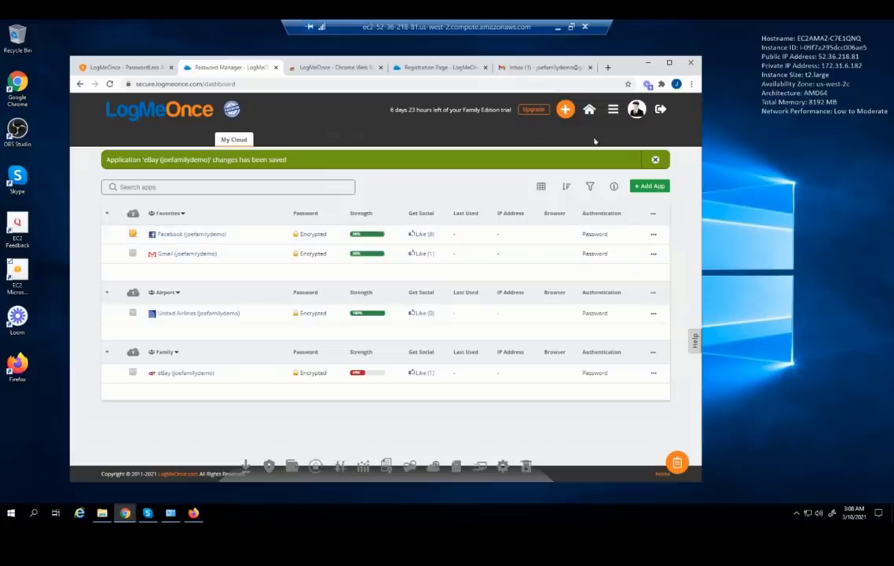
left_click(655, 161)
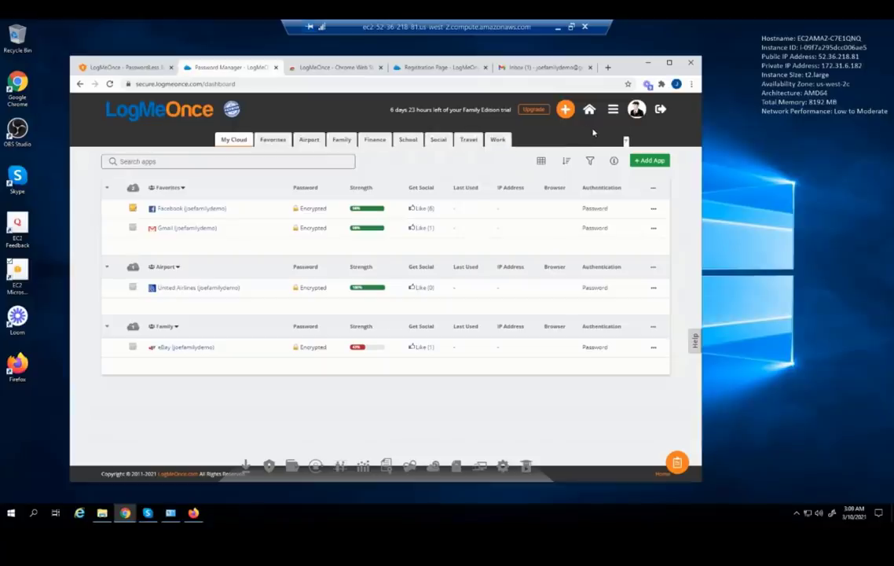
left_click(613, 110)
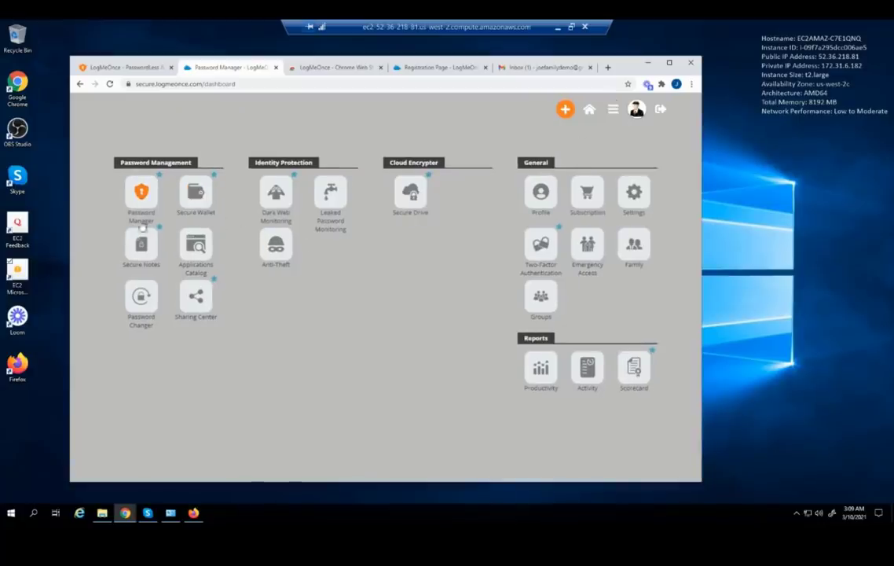
left_click(141, 247)
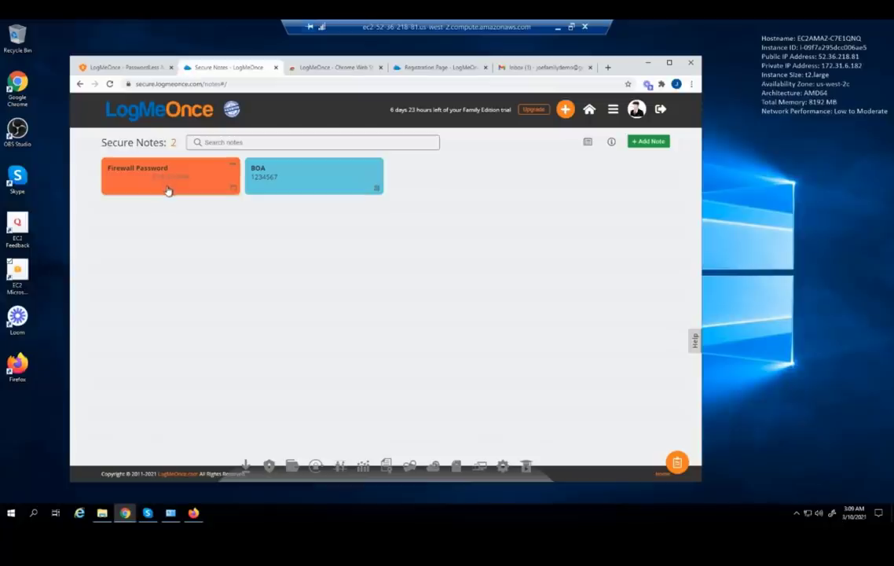
Uncheck 'Show note in dashboard' for the BOA note and save the change
left_click(281, 184)
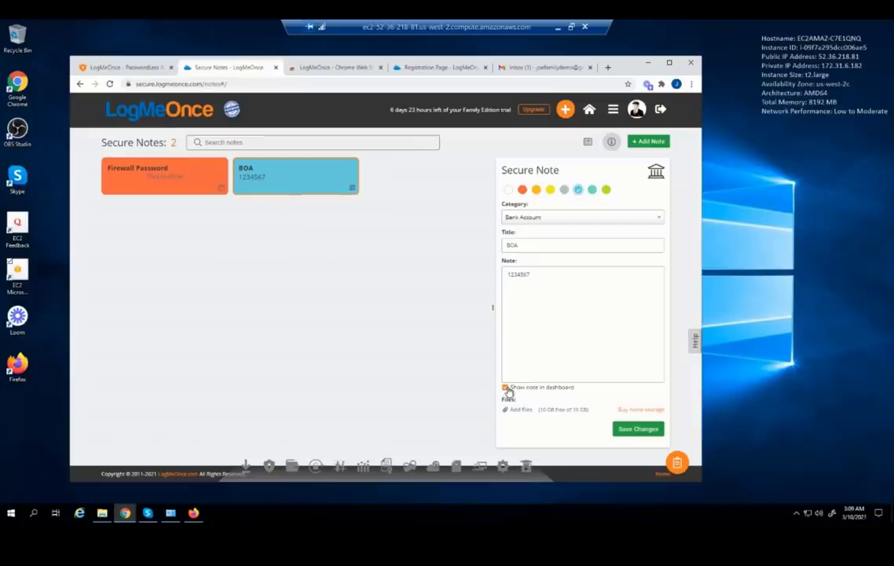
left_click(506, 388)
left_click(635, 429)
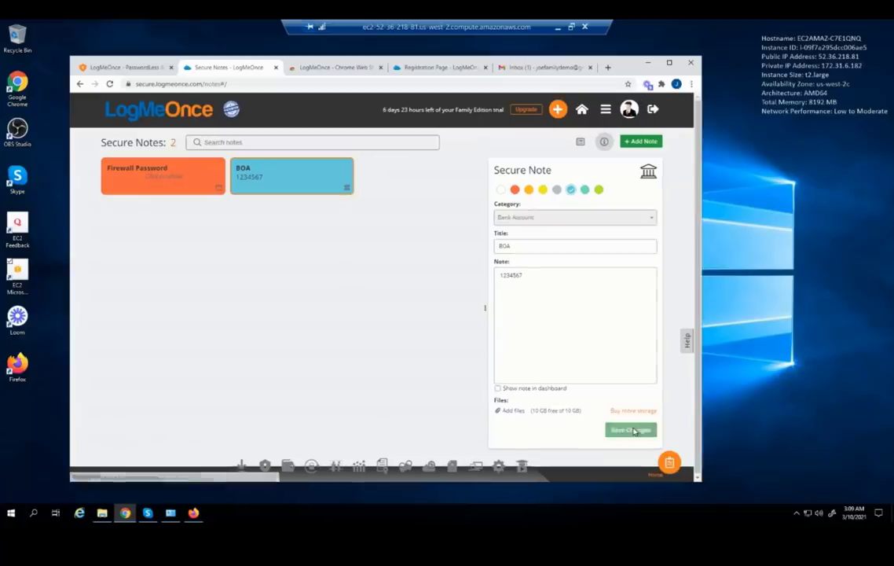
Switch the secure notes to the list-table view, with the BOA note reopened
left_click(612, 145)
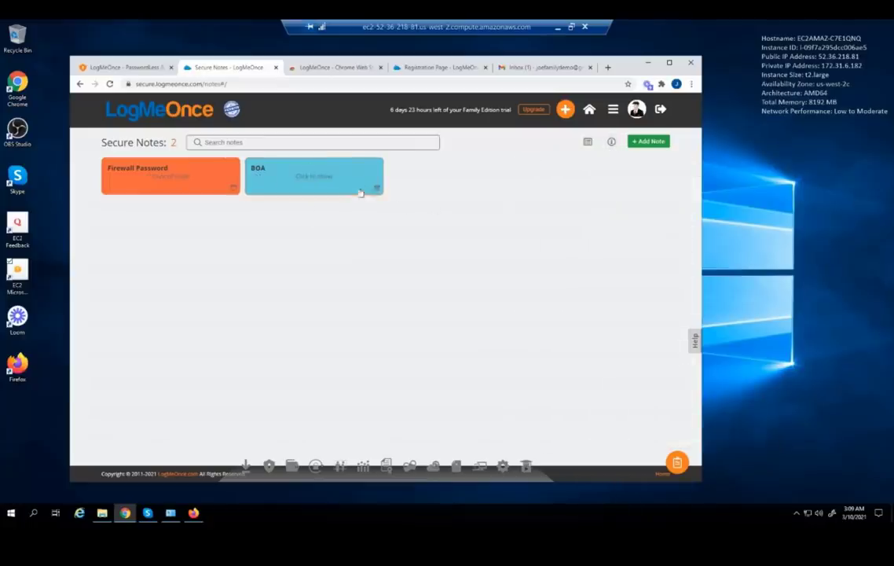
left_click(340, 188)
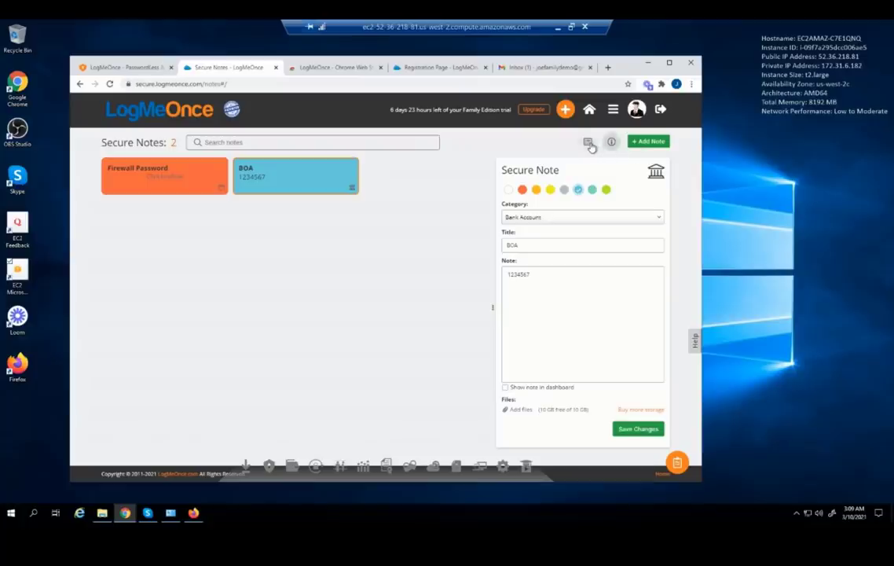
left_click(588, 143)
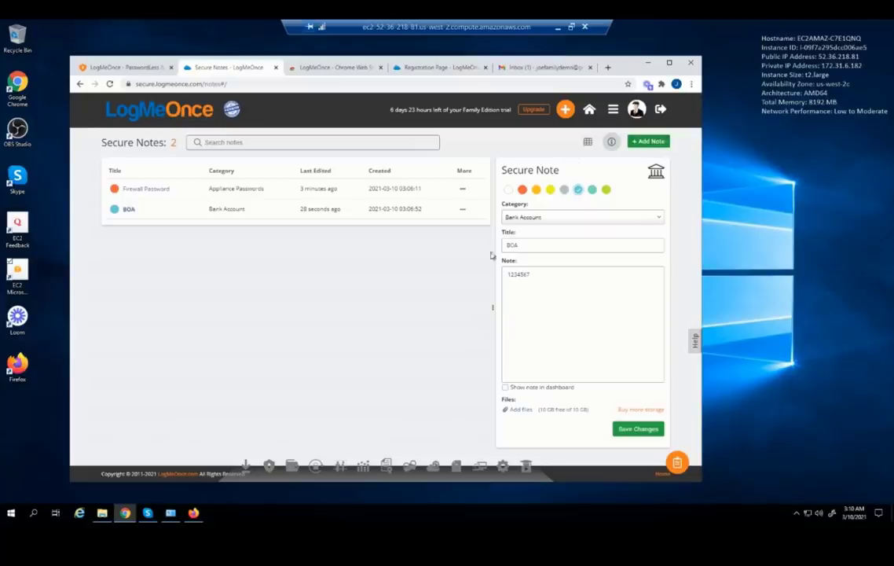
Go to the Family page from the apps menu and start '+ Add Family Member'
left_click(613, 112)
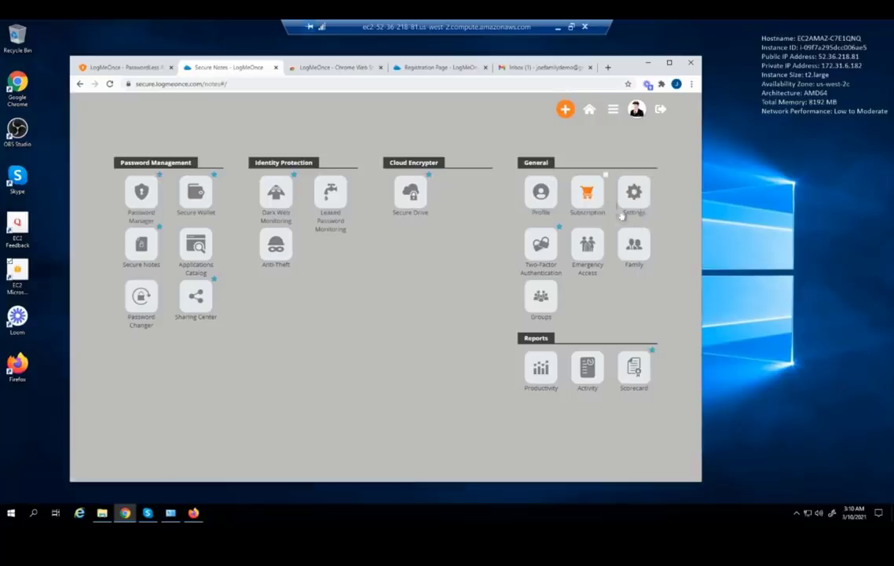
left_click(634, 254)
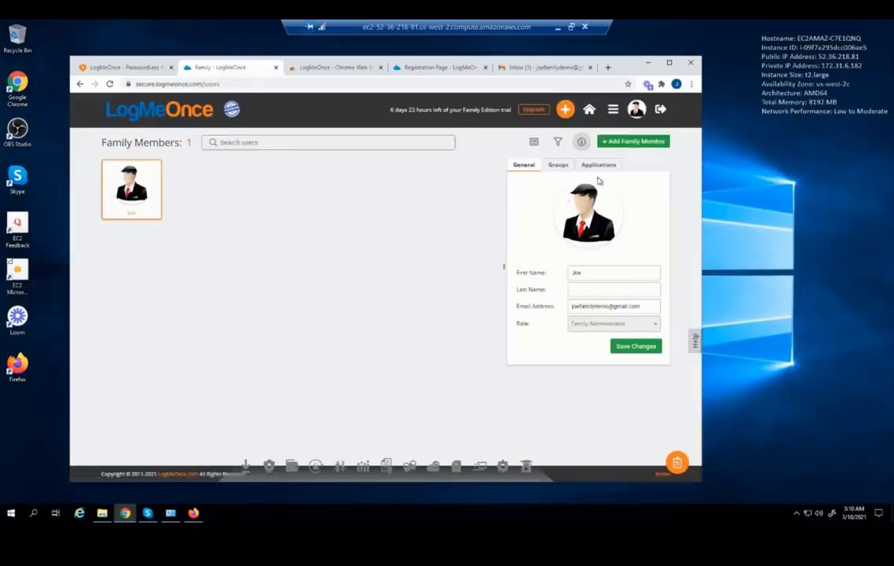
left_click(613, 143)
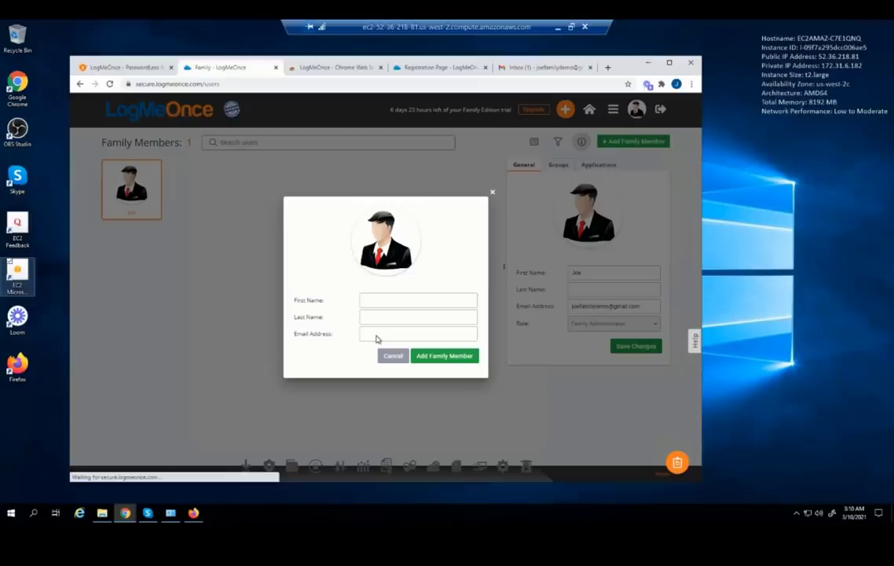
Paste the new member's e-mail address, enter their name, and submit them as a family member
left_click(377, 335)
key("ctrl+v")
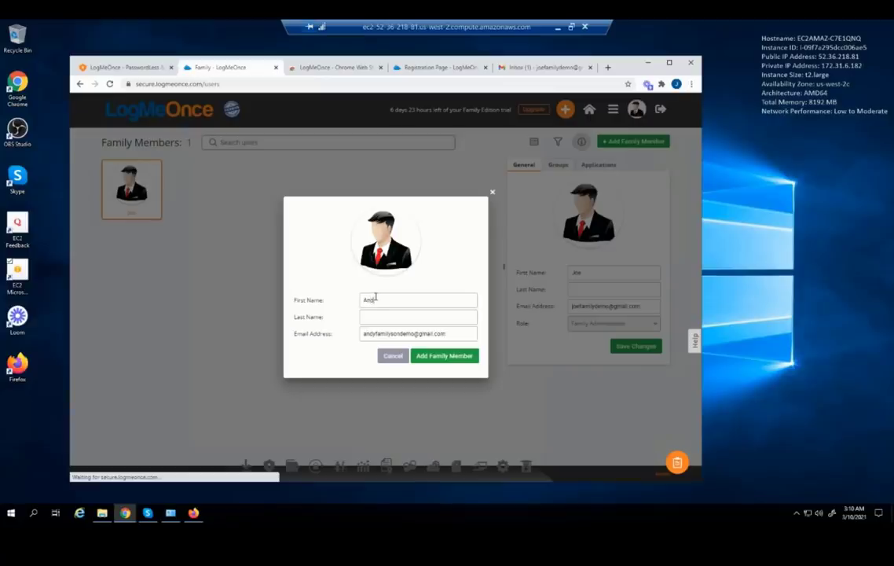
type("Son")
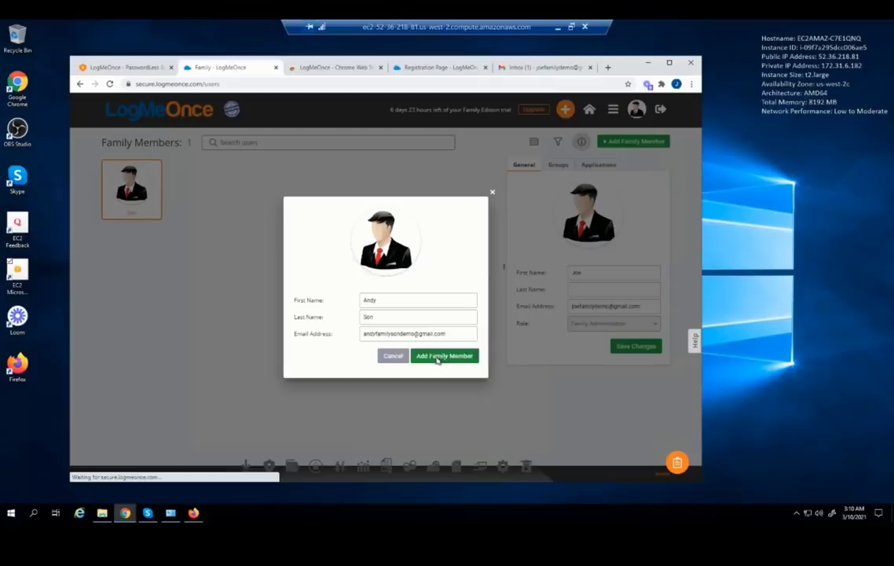
left_click(437, 357)
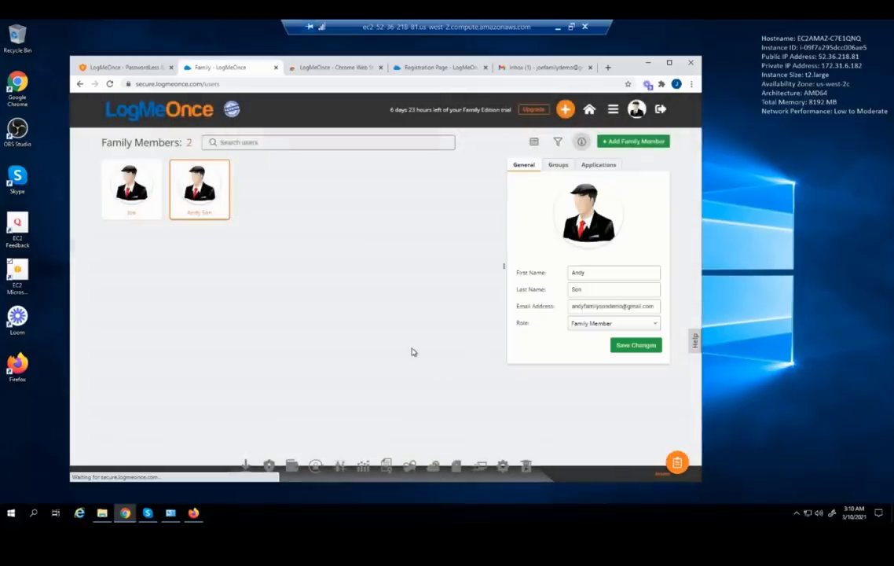
mouse_move(138, 171)
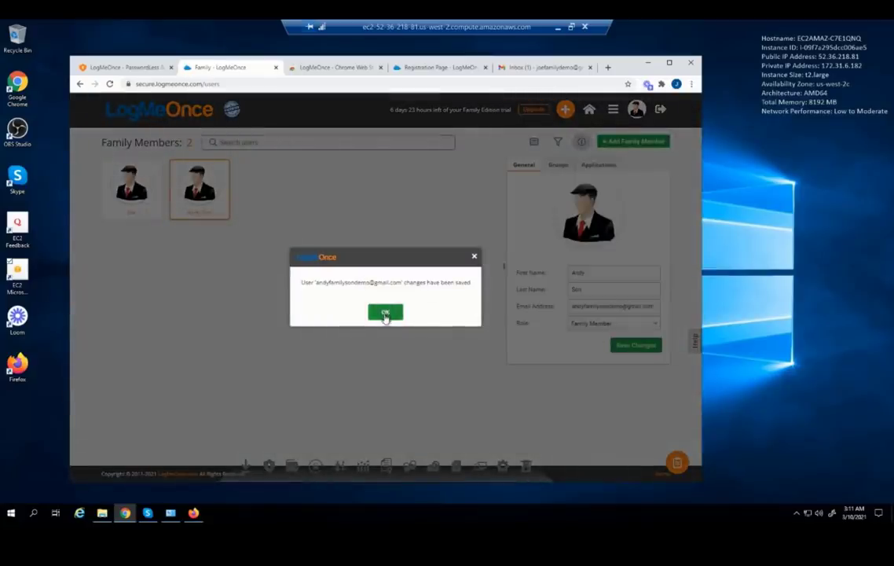
Acknowledge the saved dialog and review session settings, keeping Auto-Logout at 4 hours and browser-default language
left_click(385, 313)
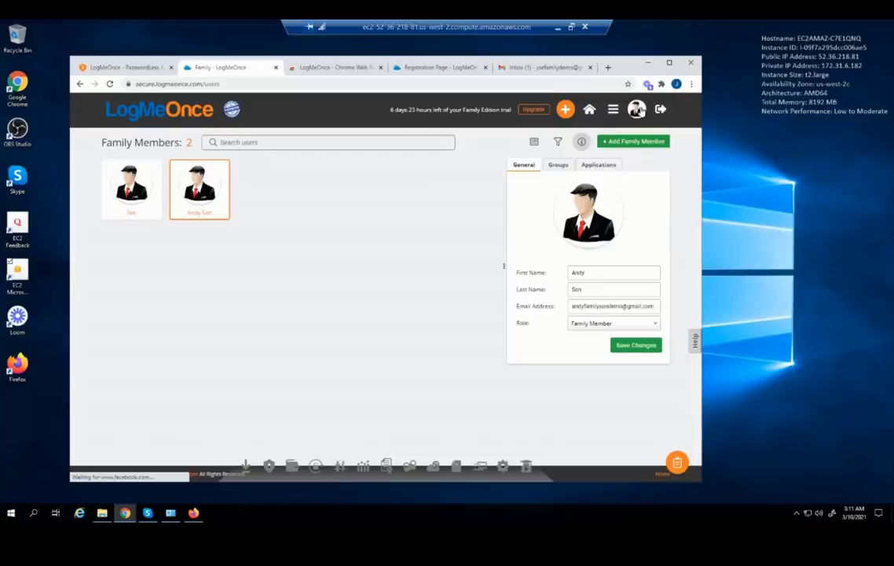
left_click(638, 111)
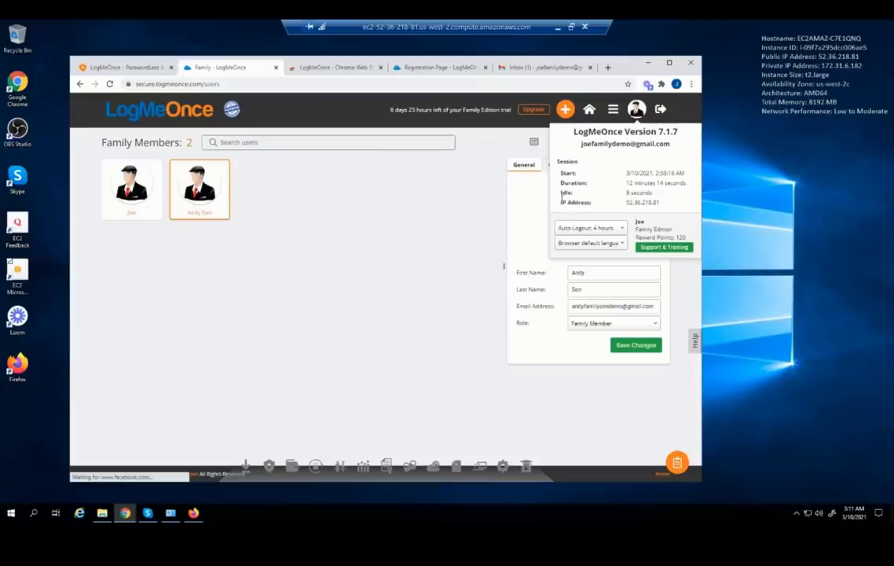
left_click(609, 229)
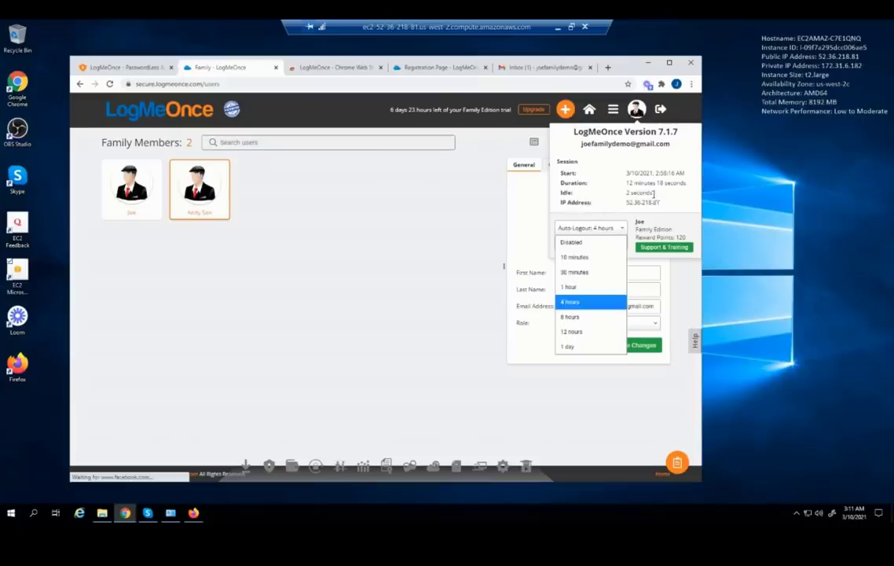
left_click(657, 229)
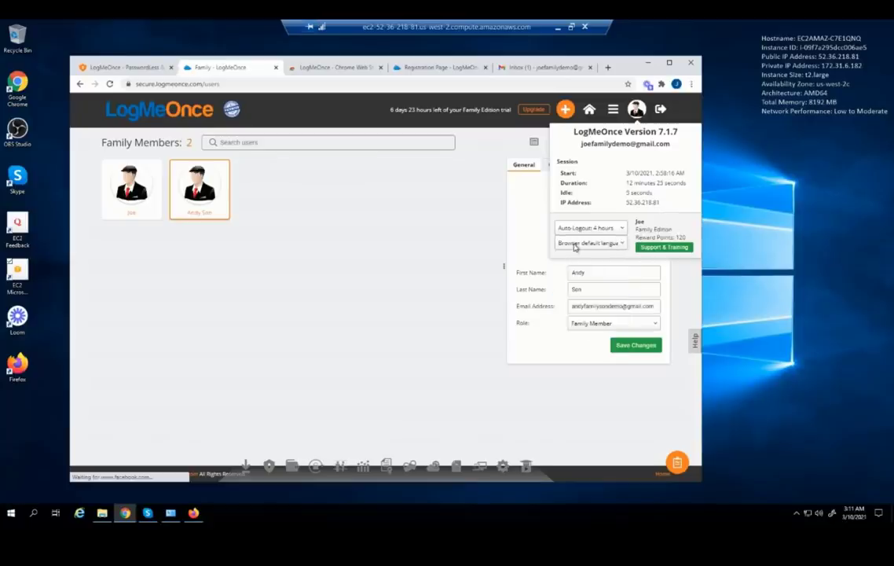
left_click(576, 245)
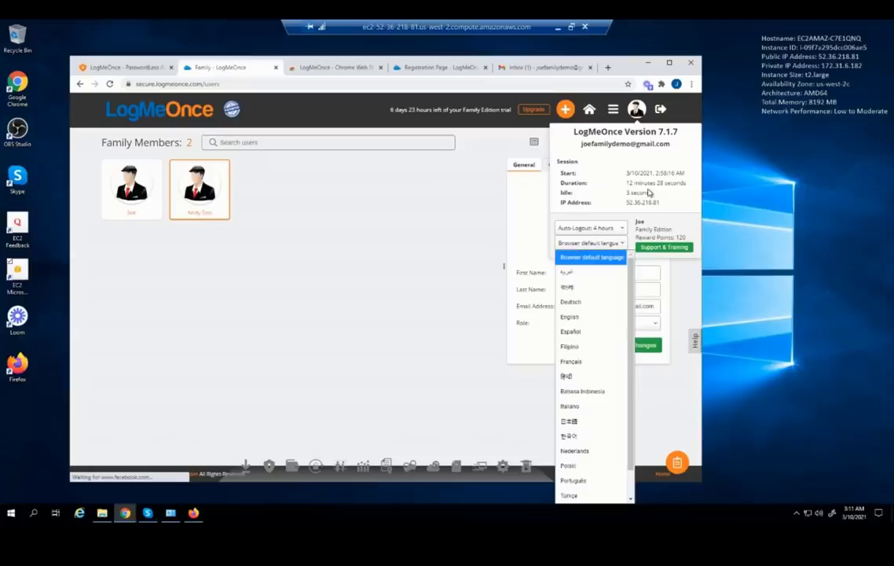
left_click(429, 193)
left_click(429, 193)
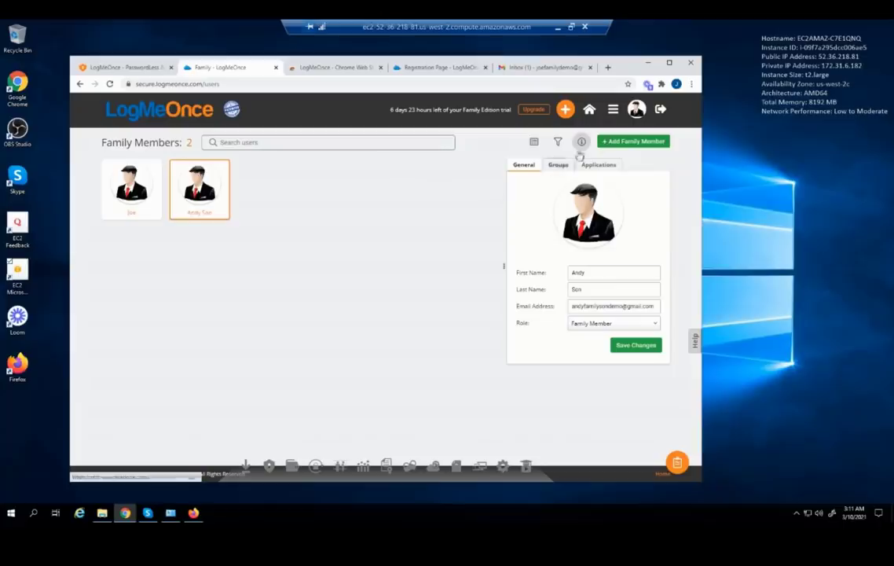
left_click(612, 110)
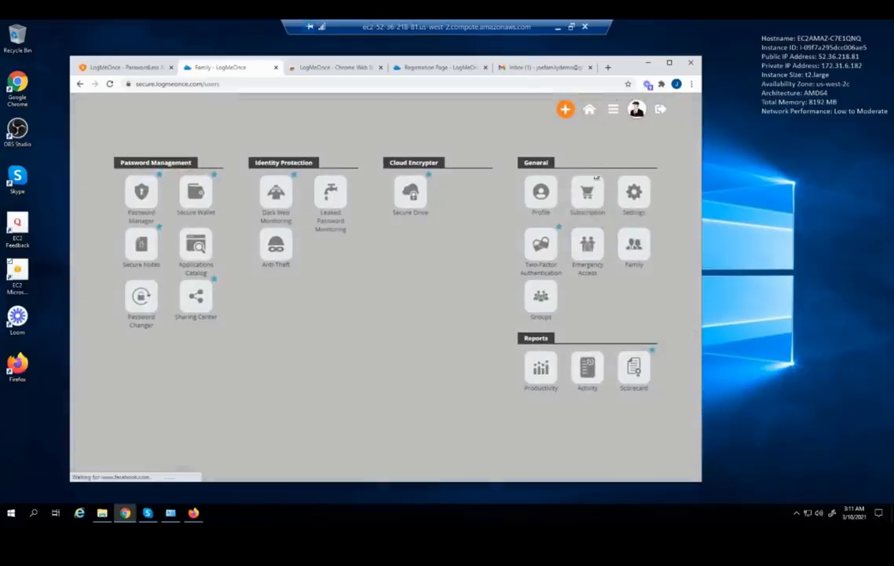
On the Profile page, upload the My Dog image from Pictures as the profile picture
left_click(539, 198)
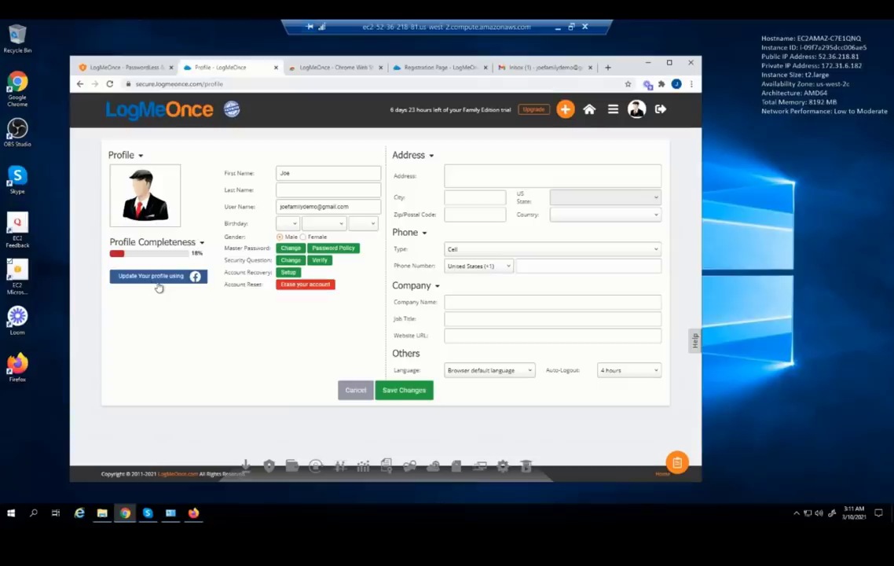
mouse_move(167, 174)
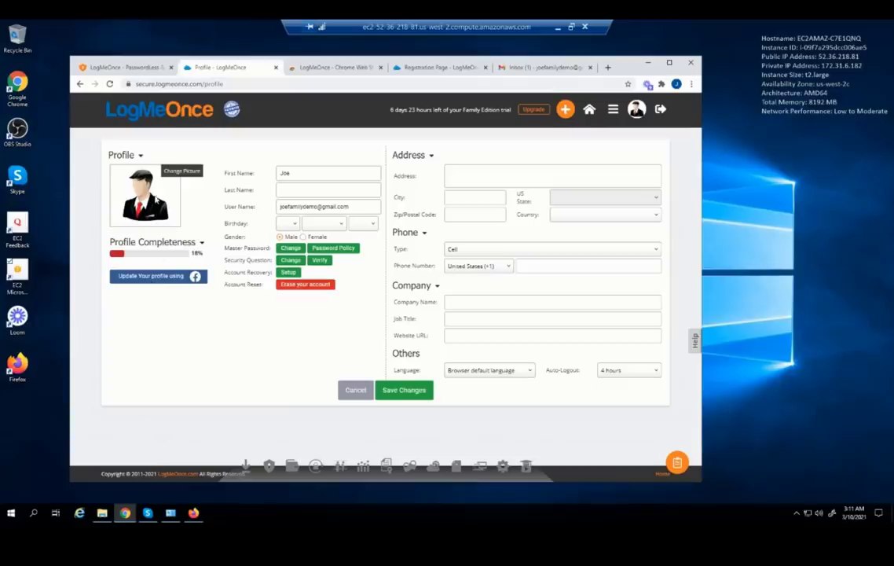
left_click(166, 172)
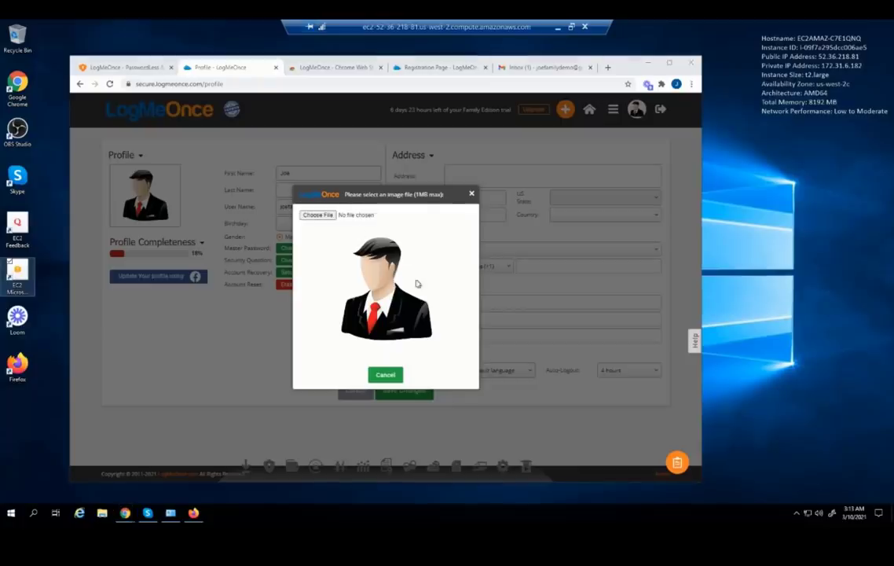
left_click(330, 217)
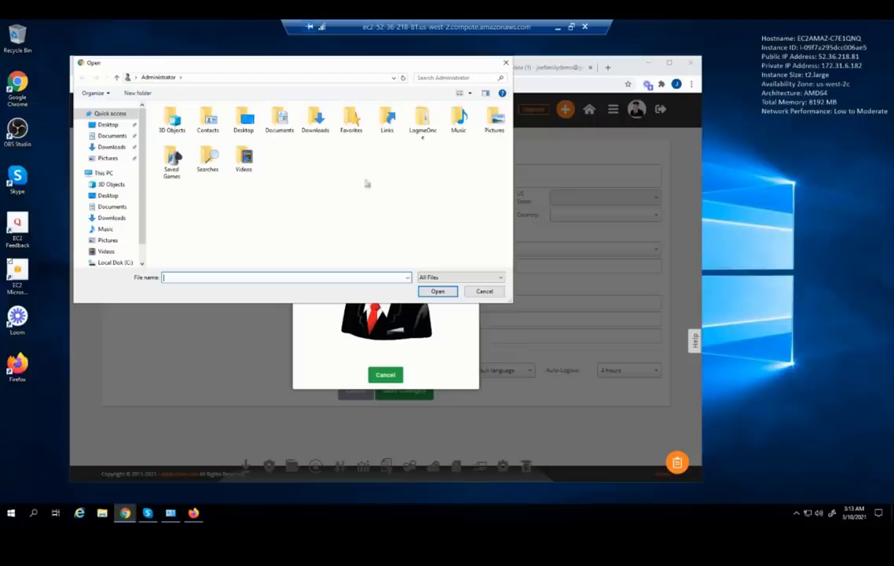
double_click(495, 121)
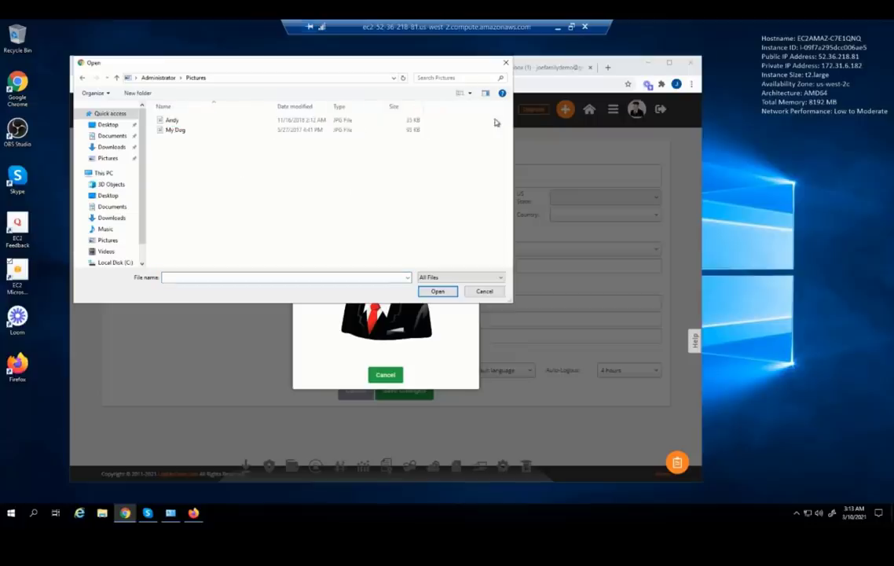
left_click(176, 132)
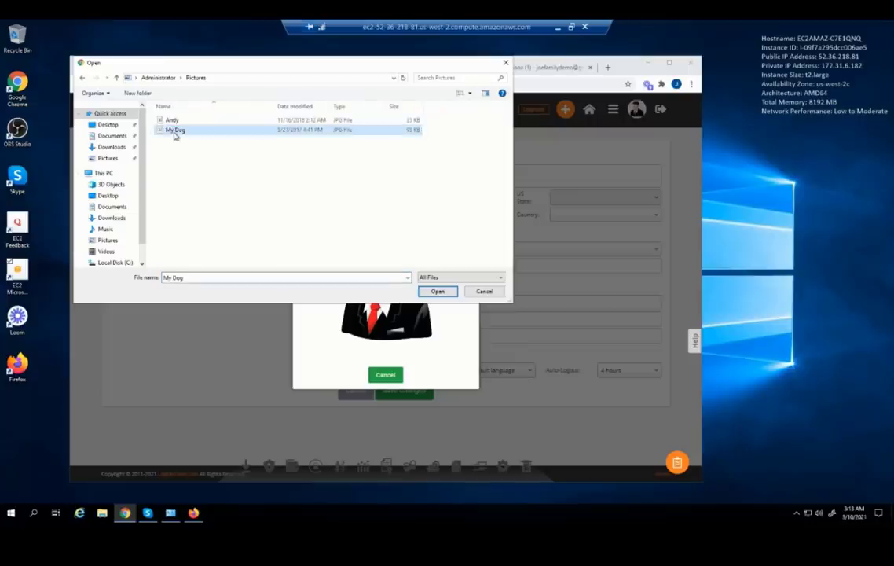
left_click(437, 291)
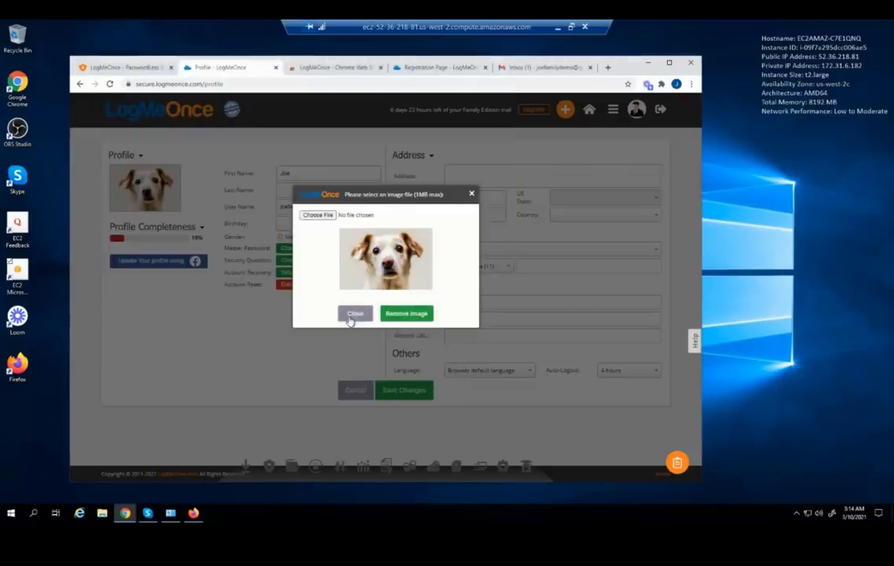
Close the picture dialog, save the profile changes, and acknowledge the confirmation
left_click(350, 315)
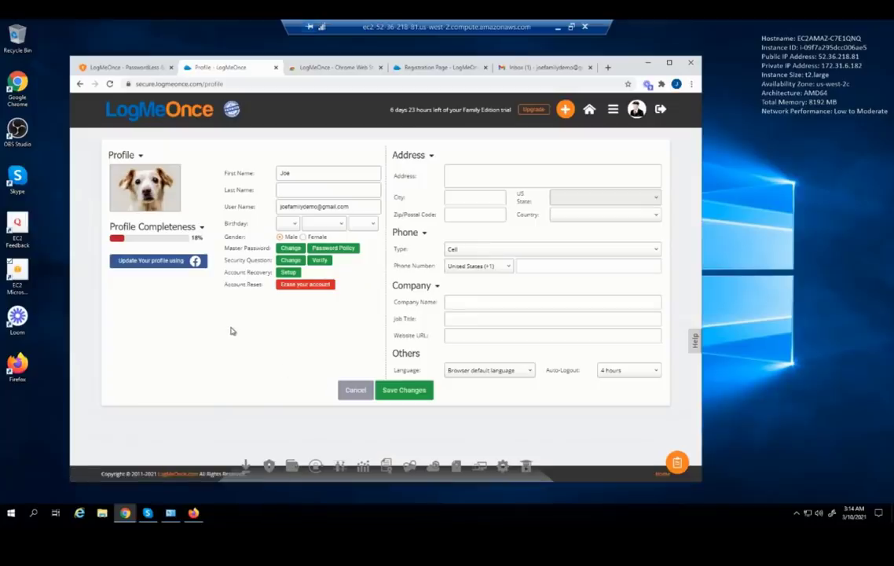
left_click(401, 389)
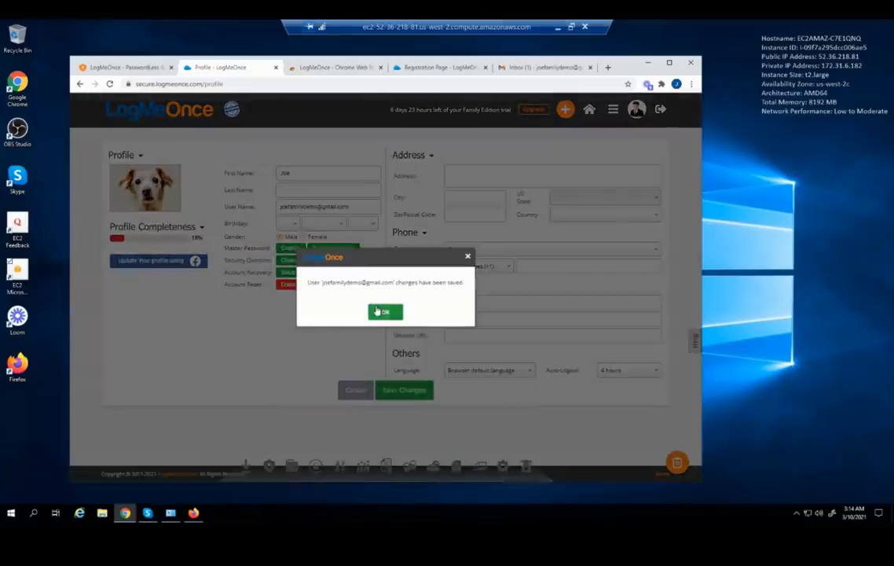
left_click(378, 311)
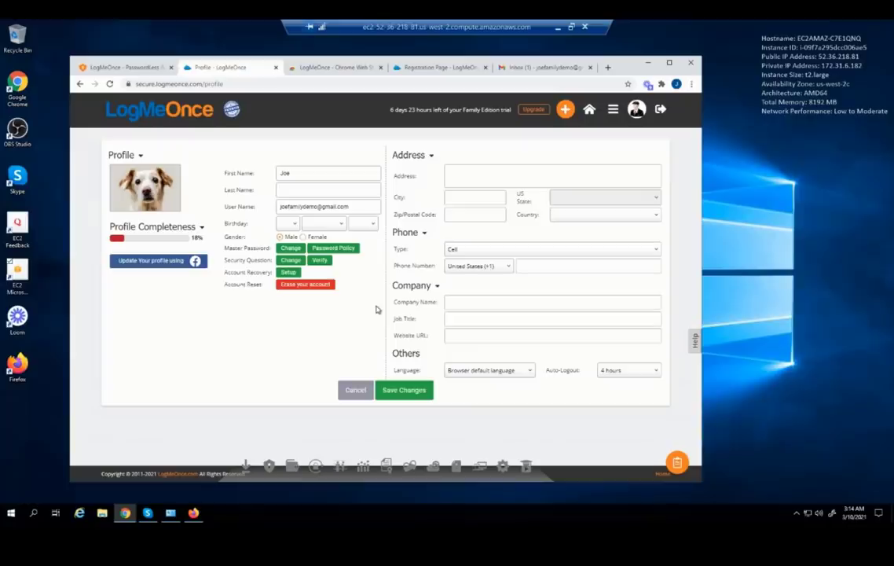
Go back to the home dashboard and dismiss the security posture introduction
left_click(589, 112)
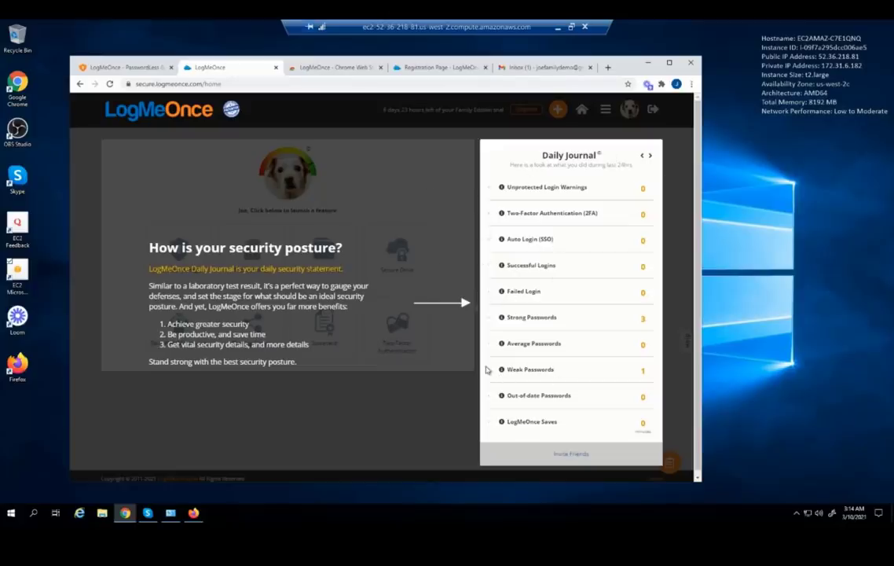
left_click(449, 425)
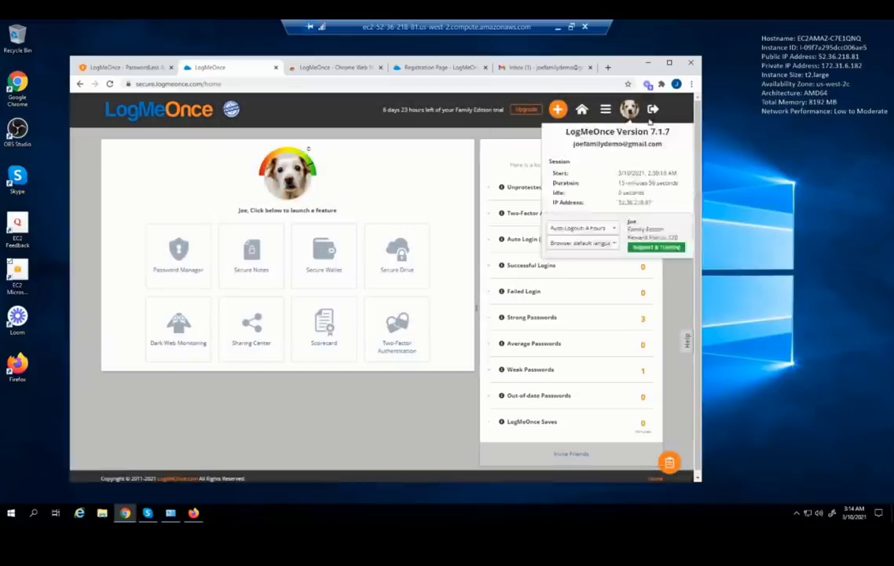
mouse_move(630, 110)
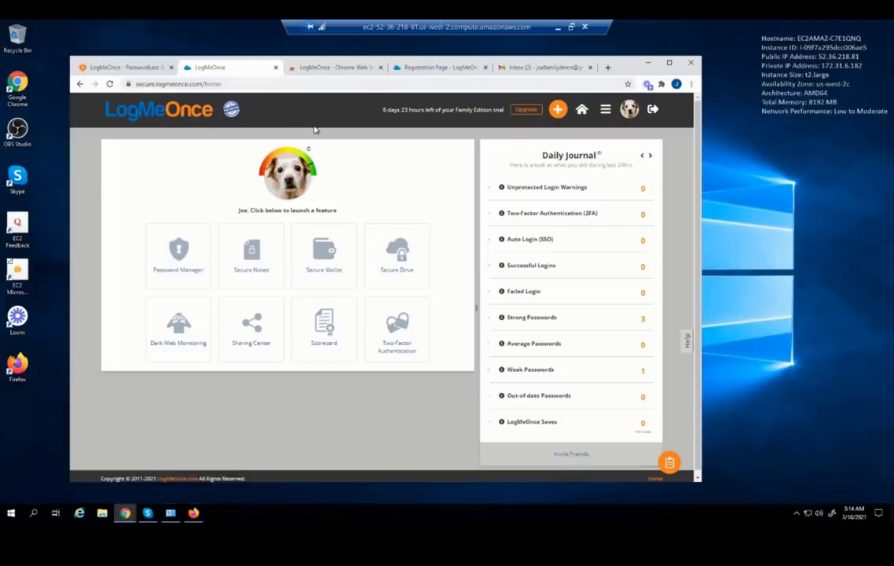
In Firefox's Gmail inbox, open the LogMeOnce invitation email and choose Join Family Account
left_click(193, 512)
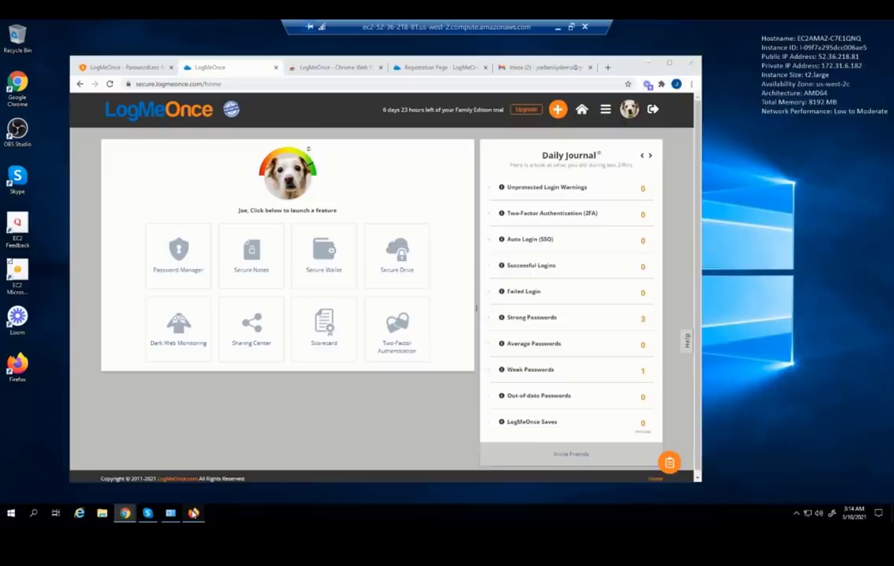
scroll(529, 217, "down", 3)
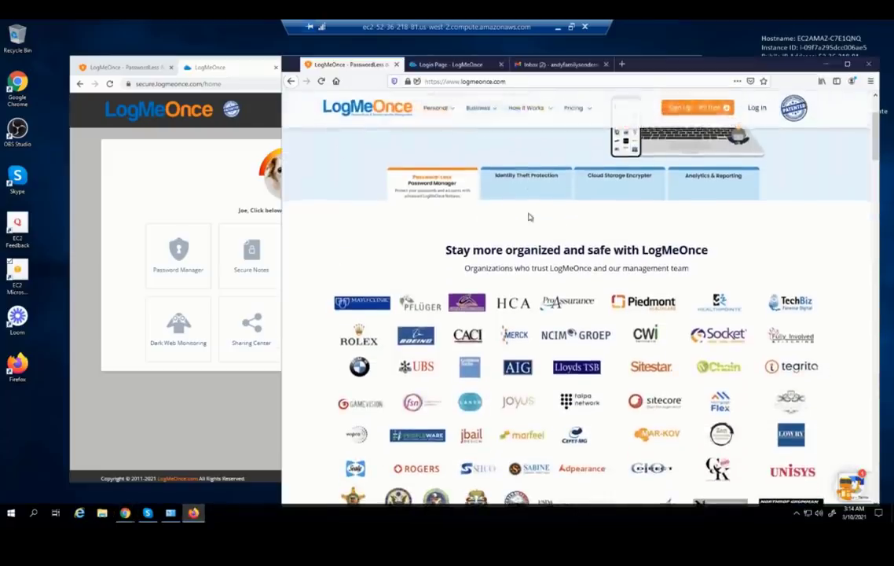
scroll(524, 196, "up", 3)
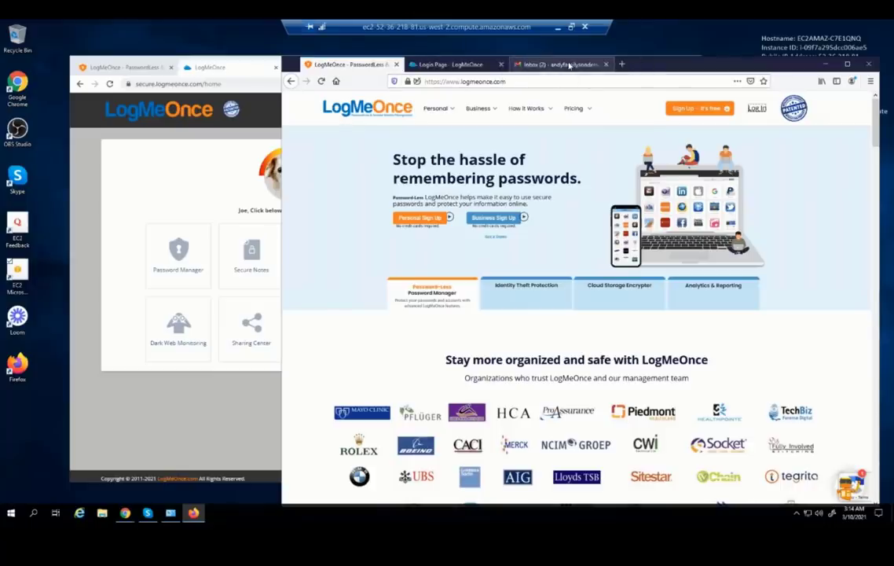
left_click(570, 65)
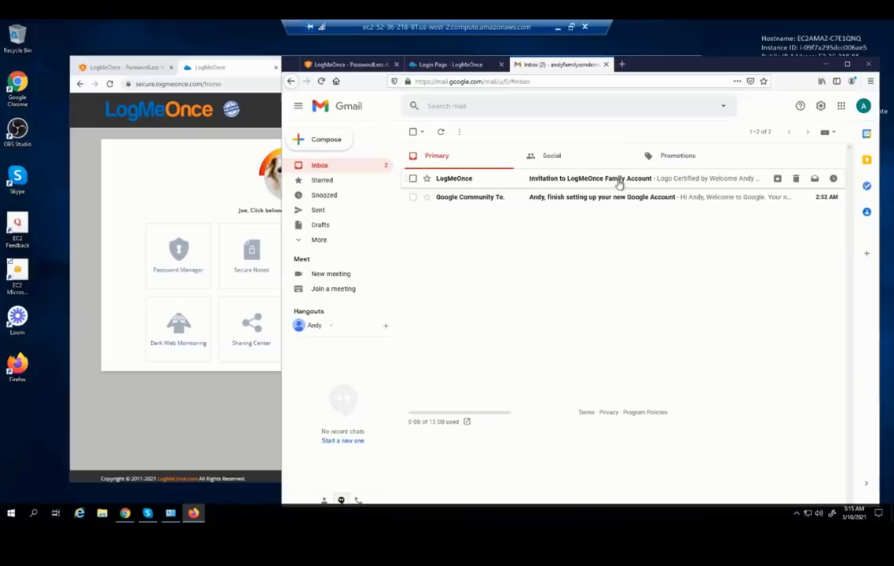
left_click(620, 182)
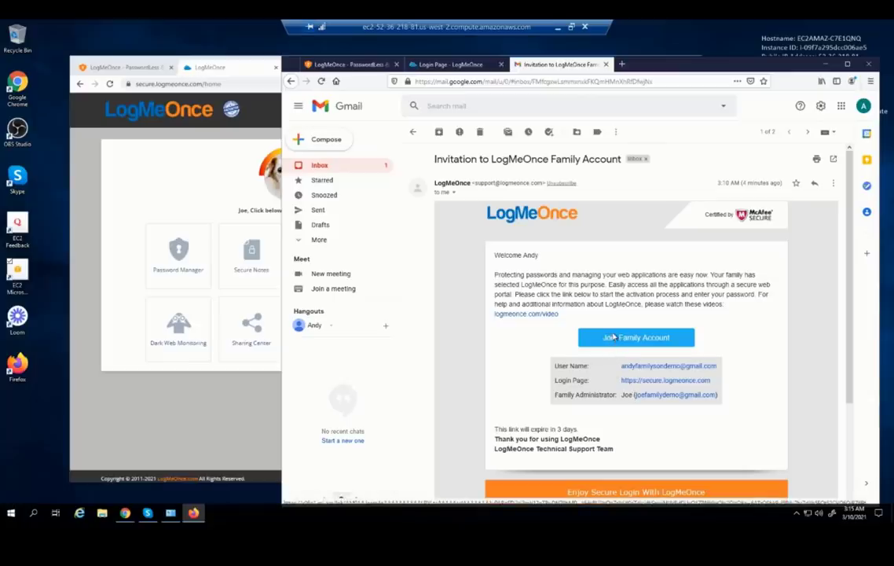
left_click(613, 336)
Follow the invitation to account setup and enter and confirm a new password
left_click(617, 340)
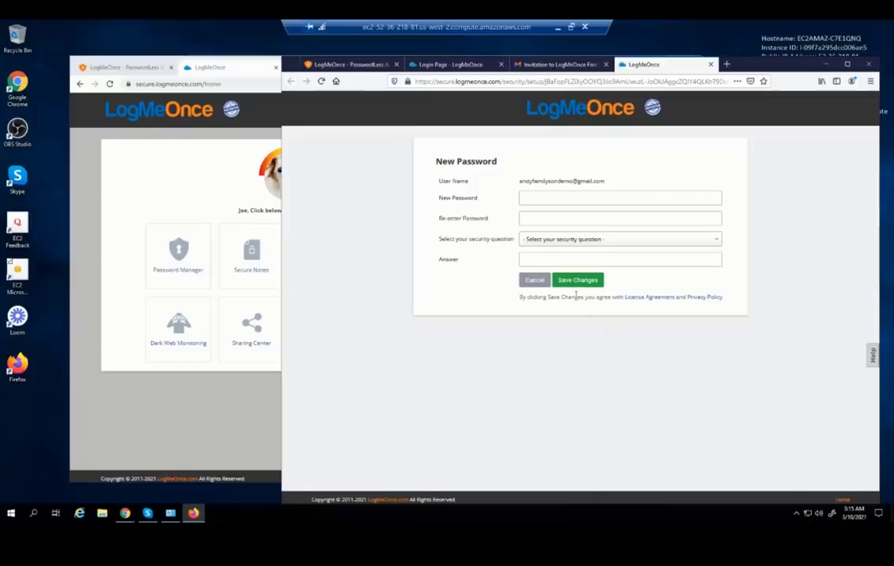
left_click(544, 196)
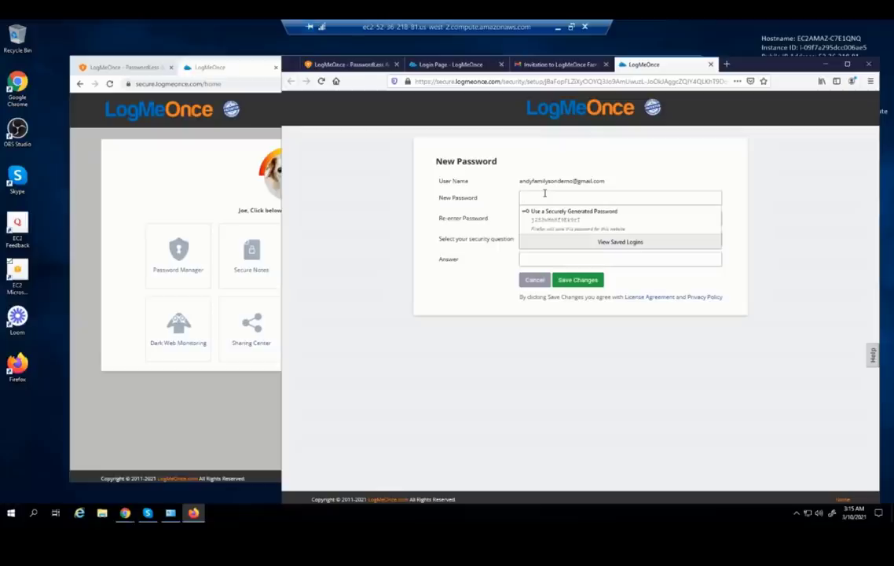
type("a")
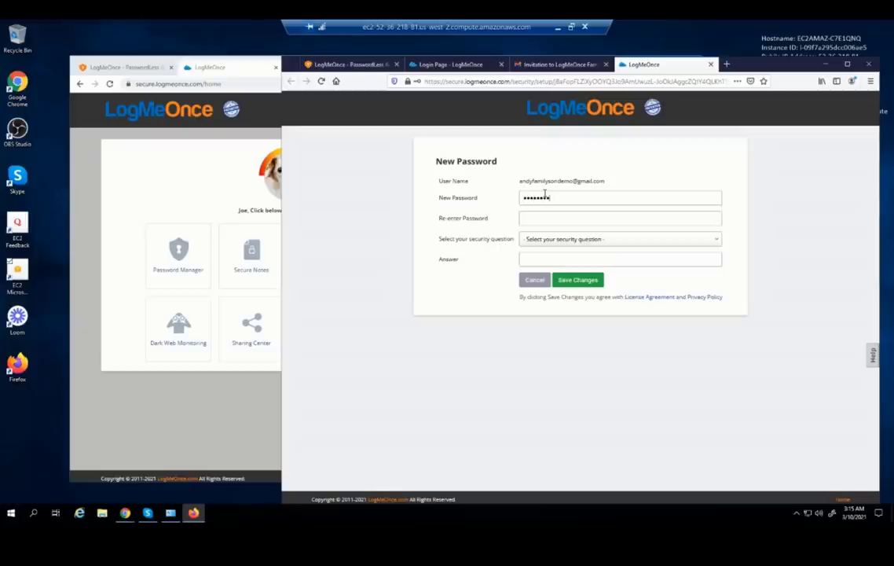
key("Tab")
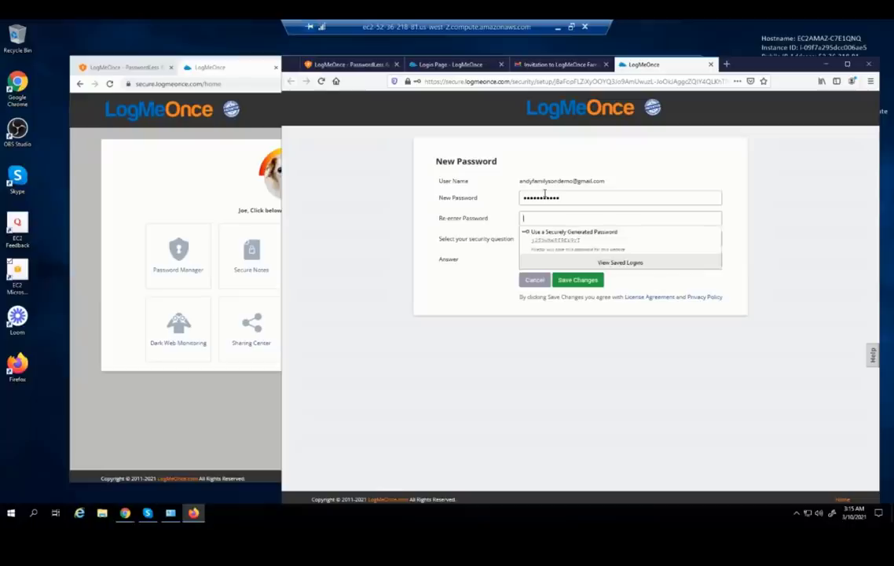
type("aa")
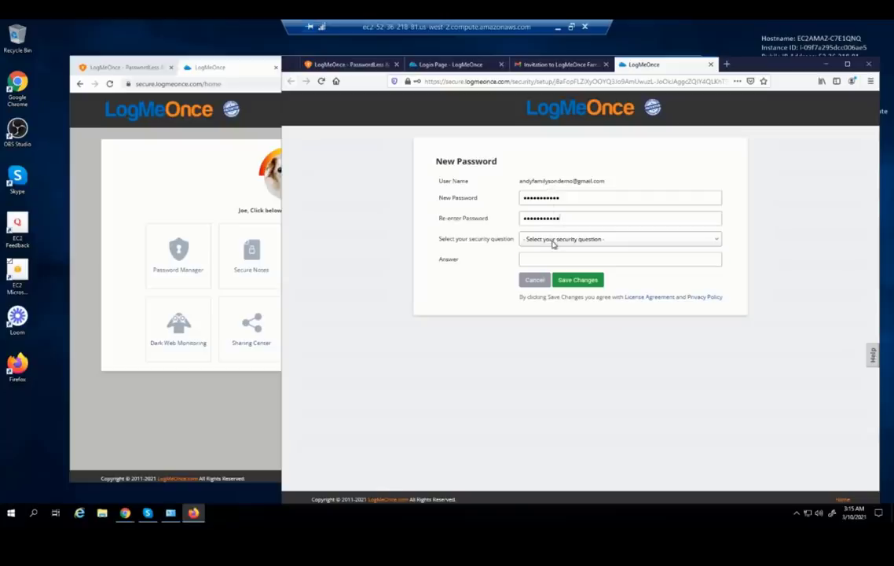
Choose the best friend's phone number security question, enter the answer, and save
left_click(553, 244)
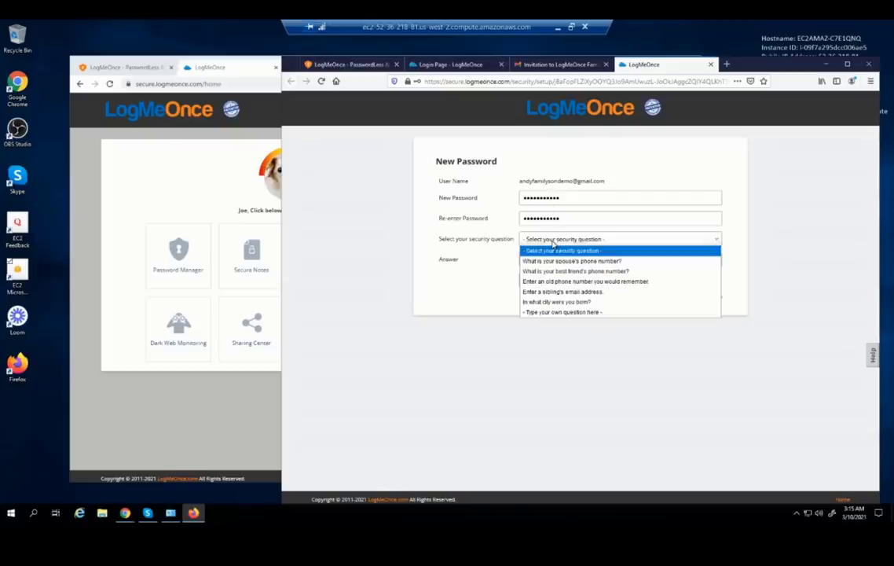
left_click(571, 262)
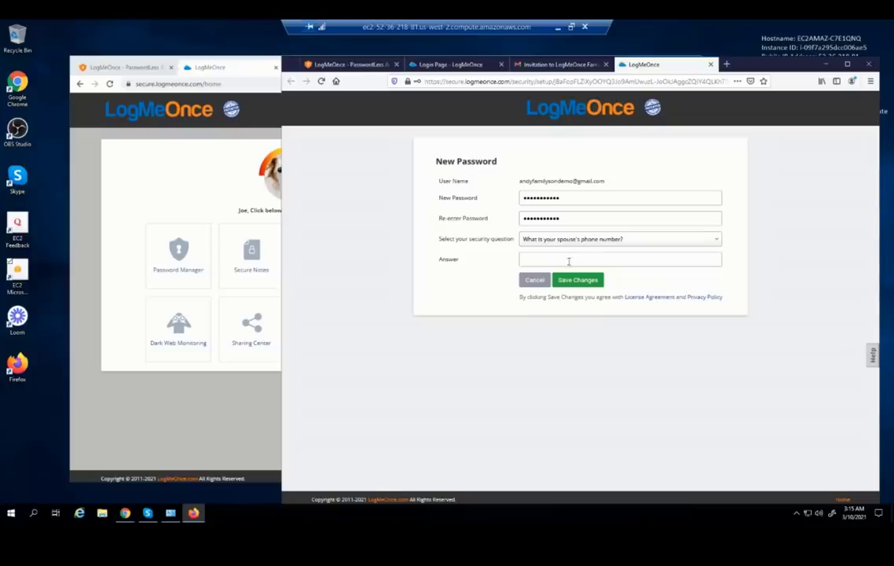
left_click(572, 240)
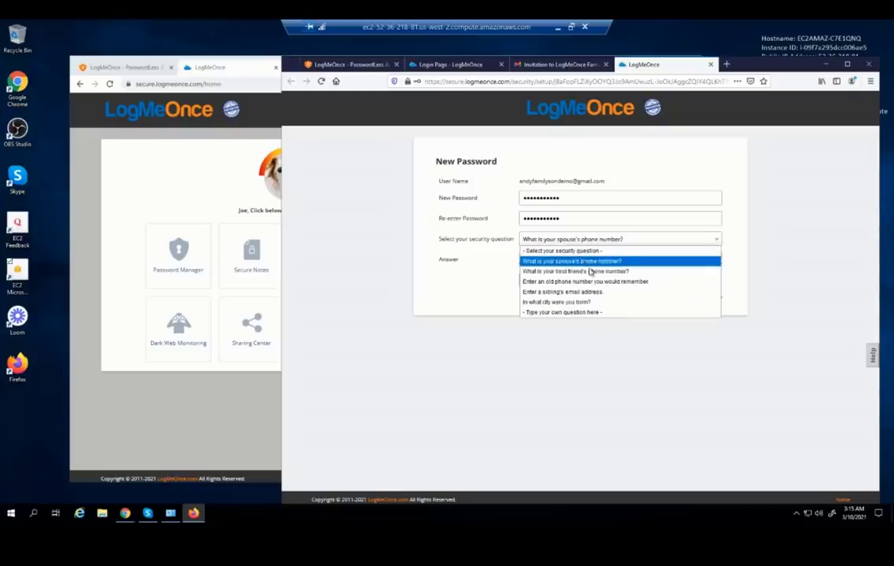
left_click(585, 270)
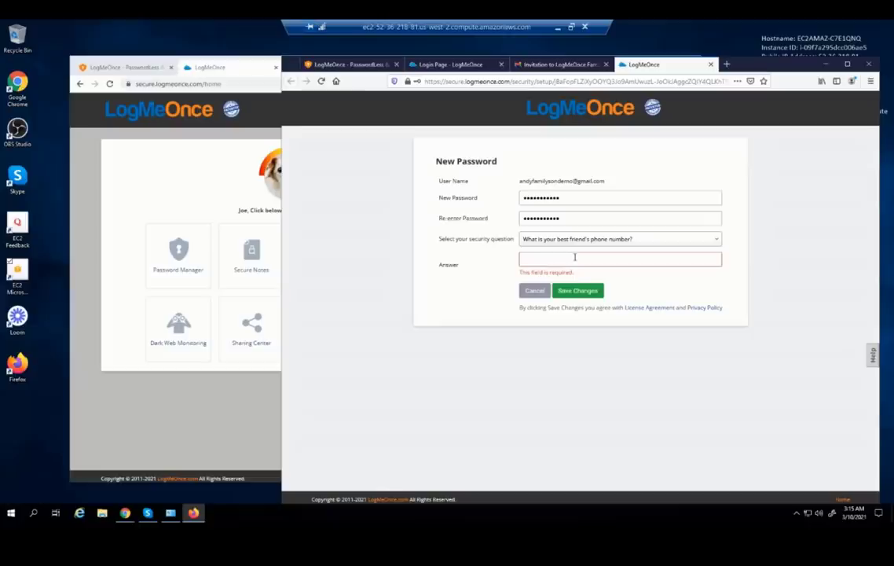
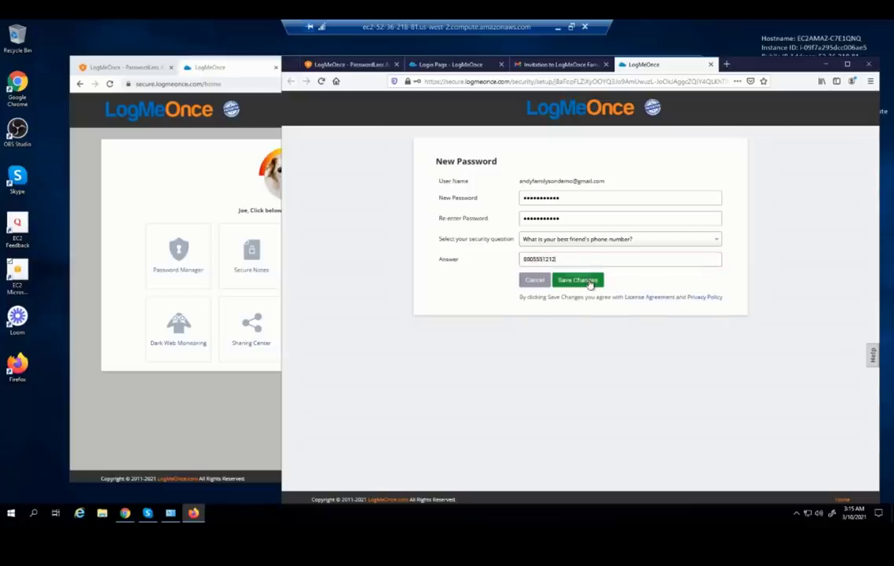
left_click(589, 281)
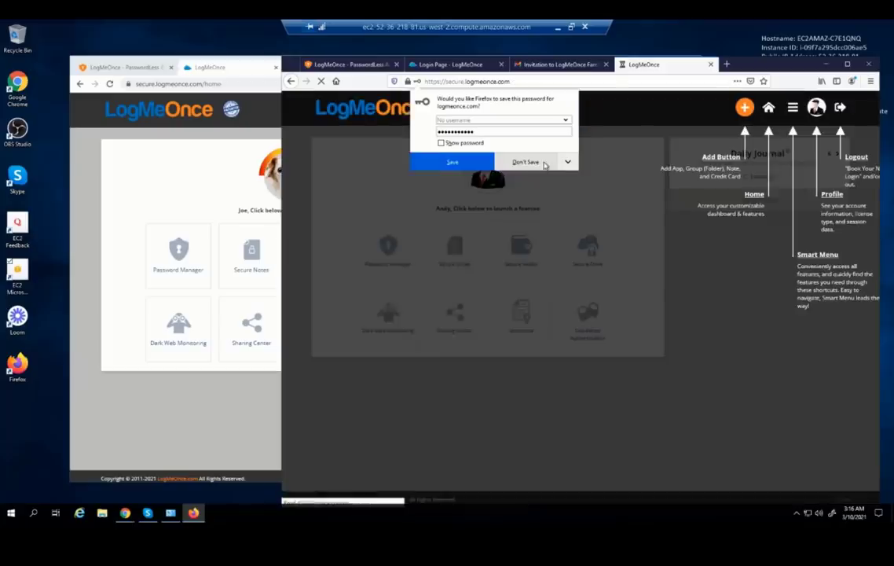
Decline saving the password in the browser and step through the welcome tour, including the Smart Menu
left_click(544, 163)
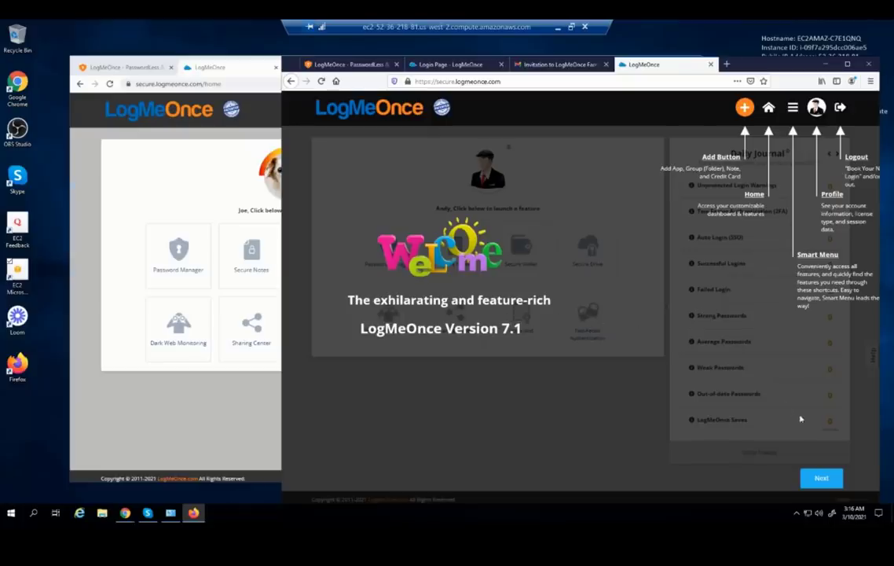
left_click(822, 479)
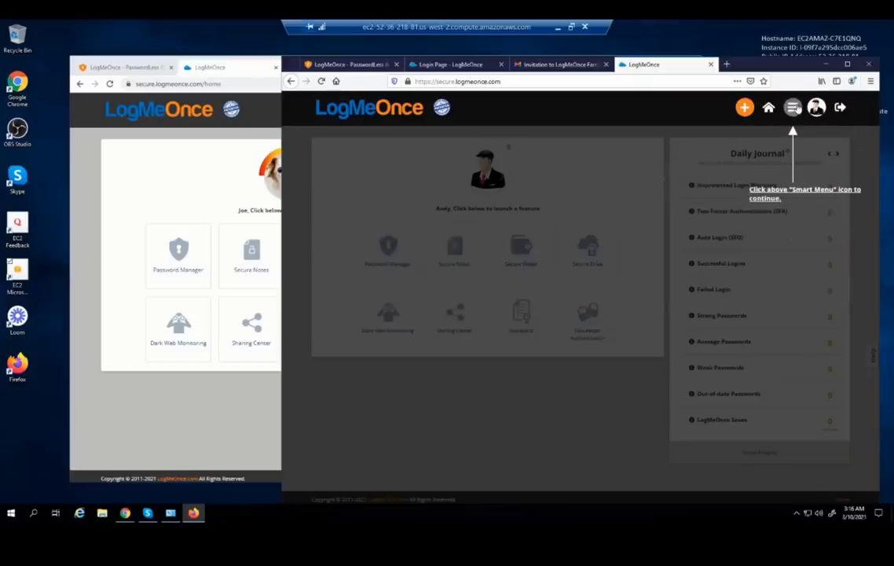
left_click(792, 106)
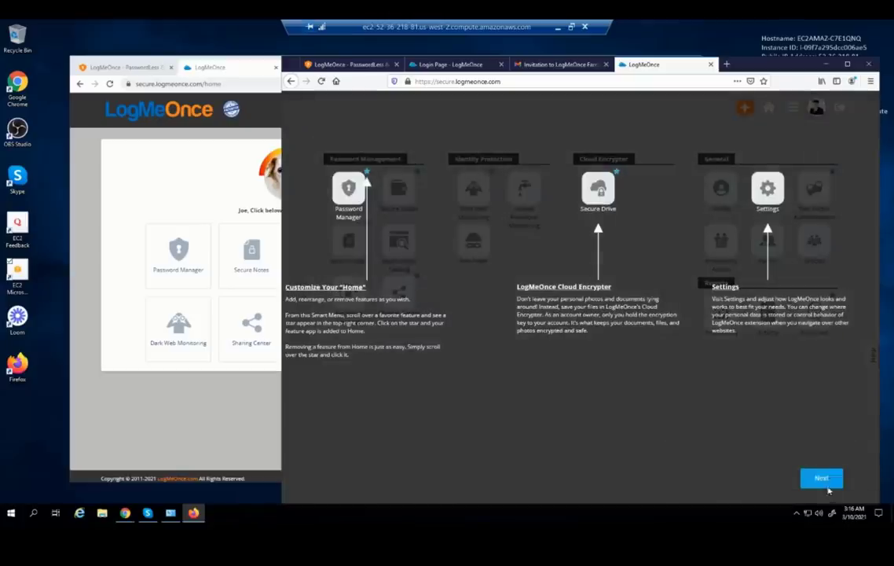
left_click(828, 482)
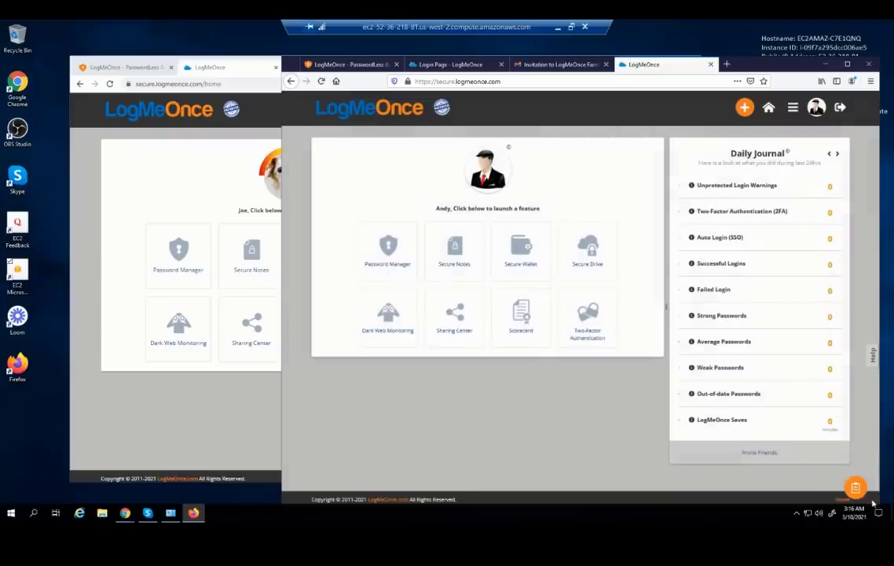
From the onboarding checklist, choose the Install Firefox Extension step
left_click(857, 488)
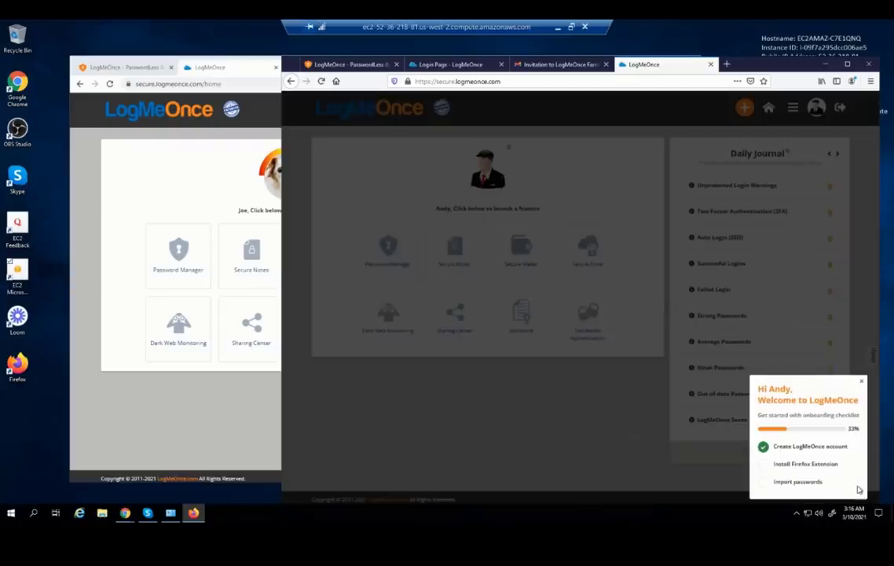
left_click(734, 457)
left_click(786, 465)
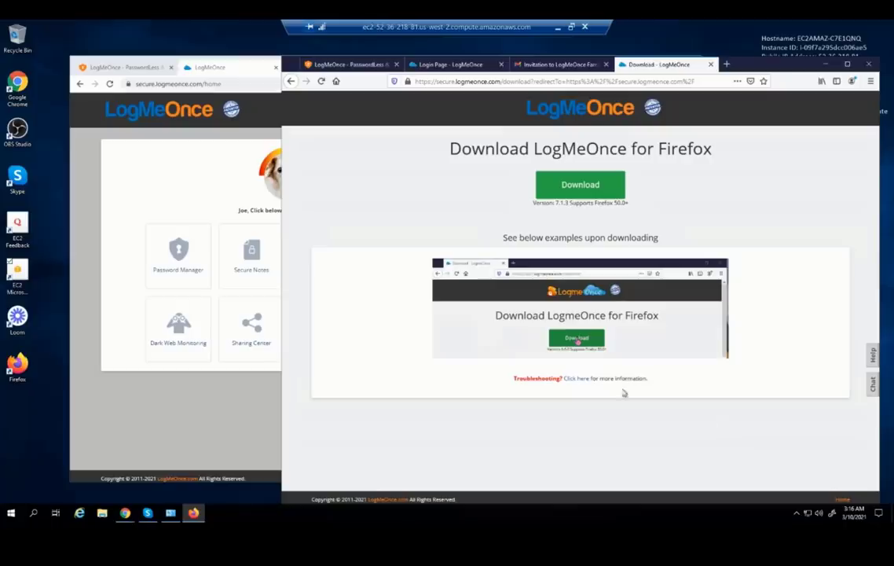
Install and approve the LogMeOnce Firefox extension, then dismiss the installed notice and security tour
left_click(567, 186)
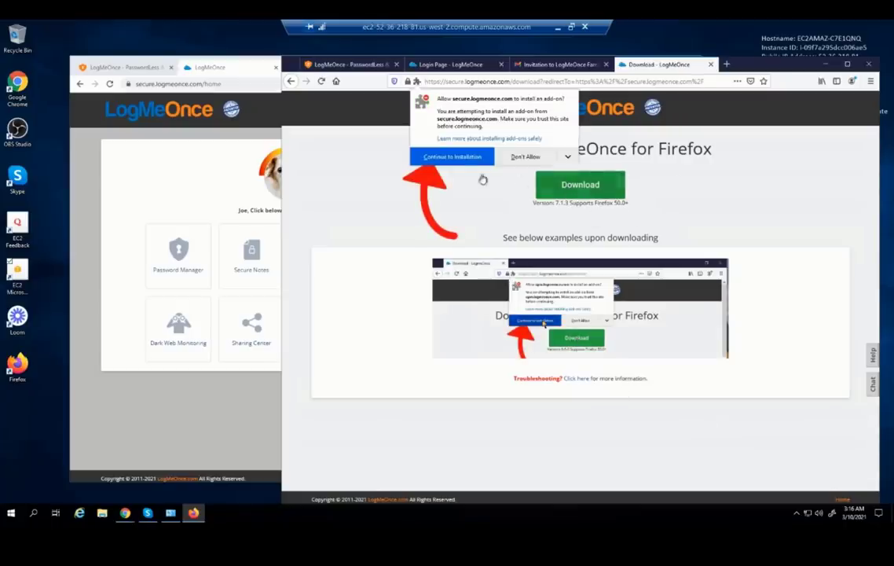
left_click(458, 159)
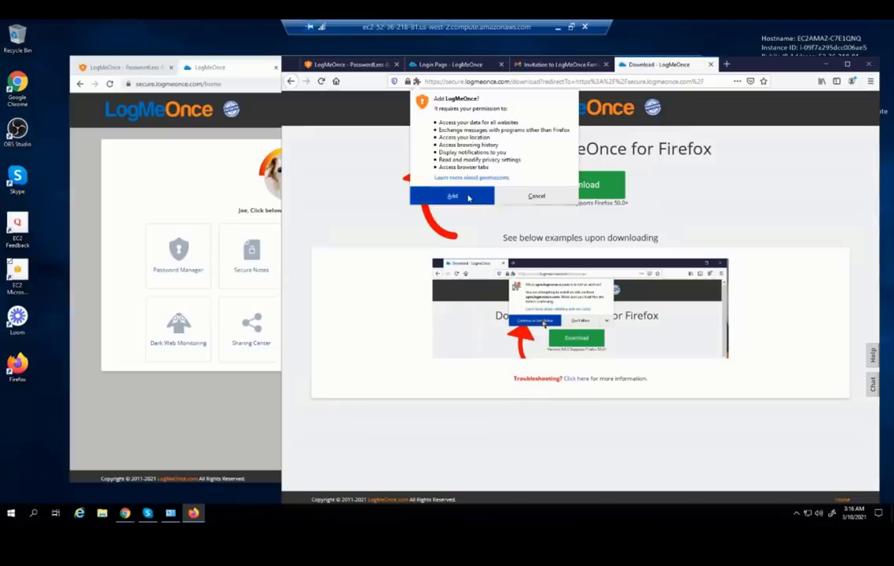
left_click(448, 194)
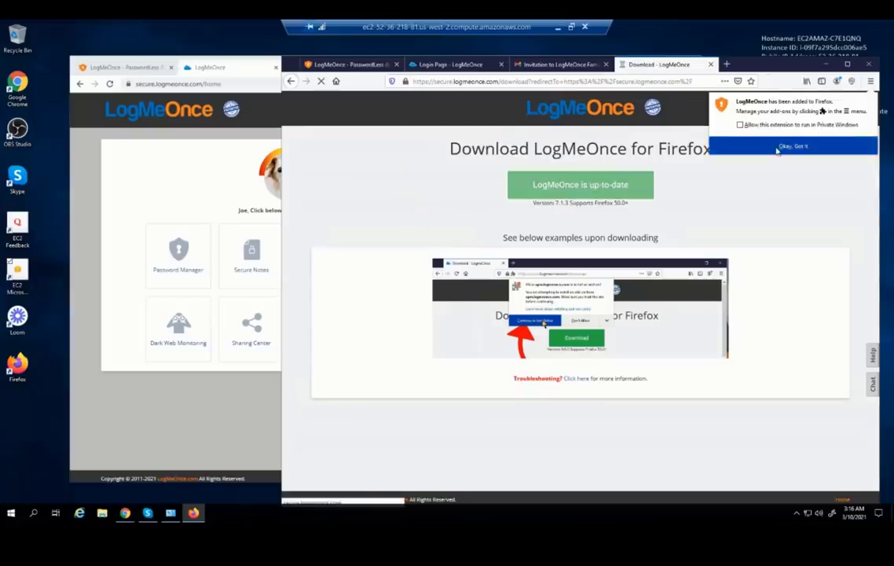
left_click(797, 145)
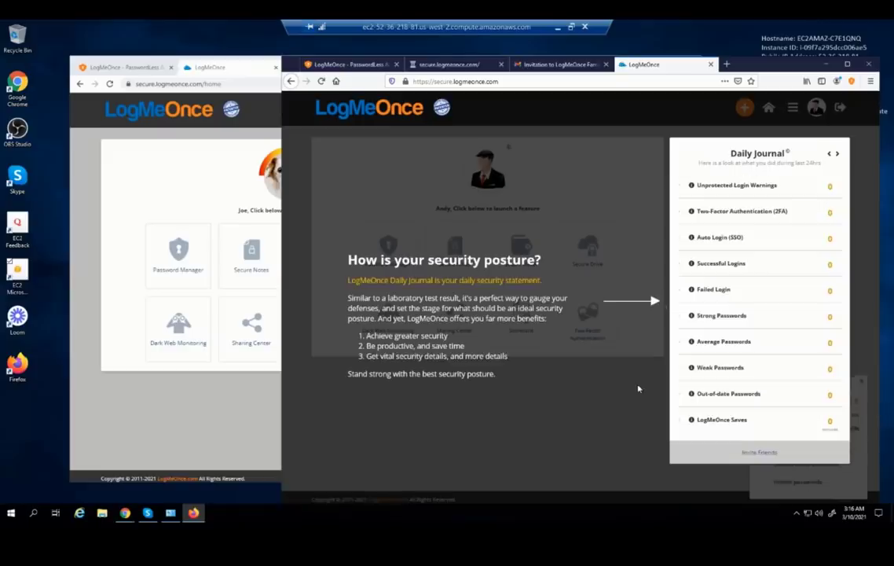
left_click(593, 424)
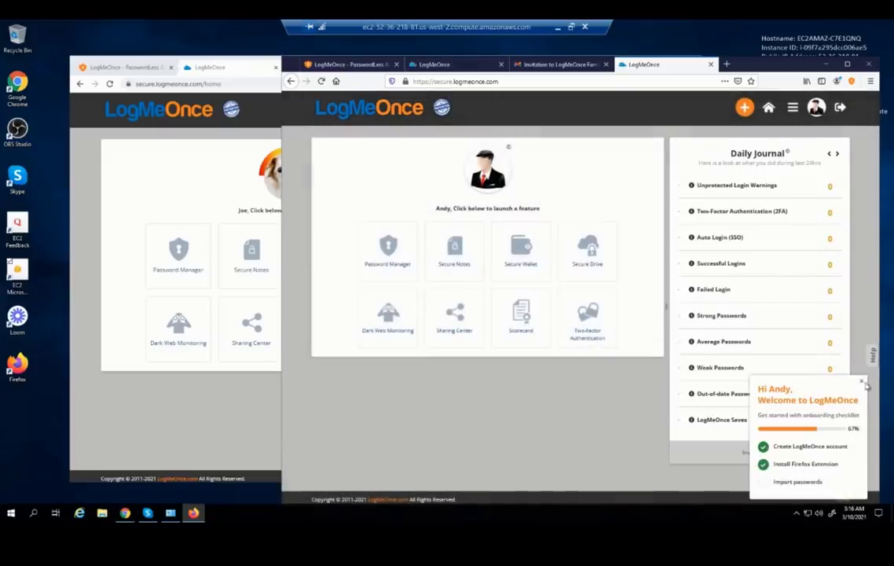
Open the member's empty Password Manager in Firefox, then the administrator's Password Manager in Chrome
left_click(862, 381)
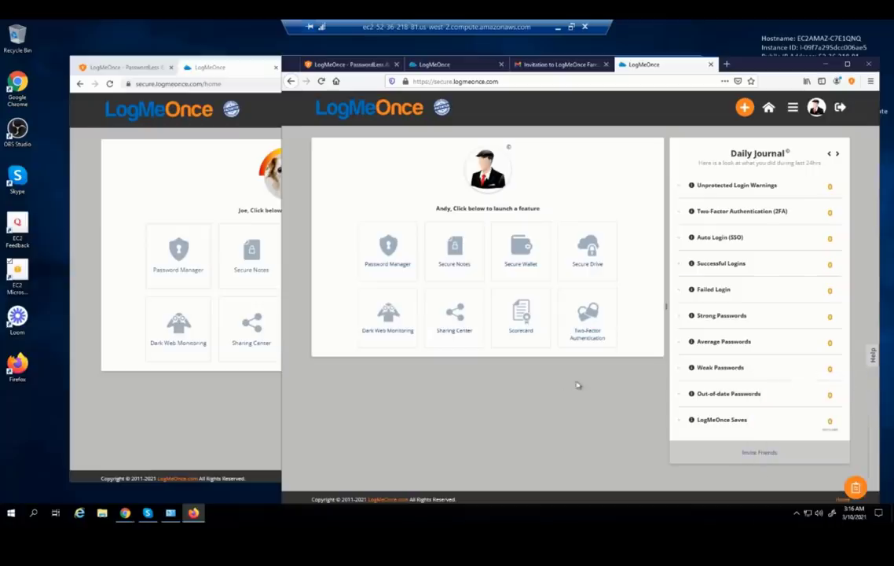
left_click(392, 250)
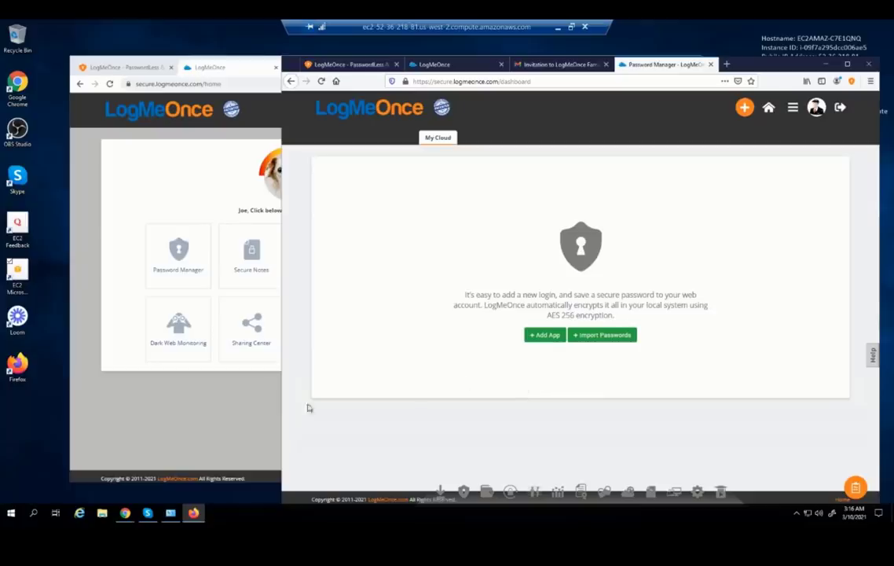
left_click(158, 402)
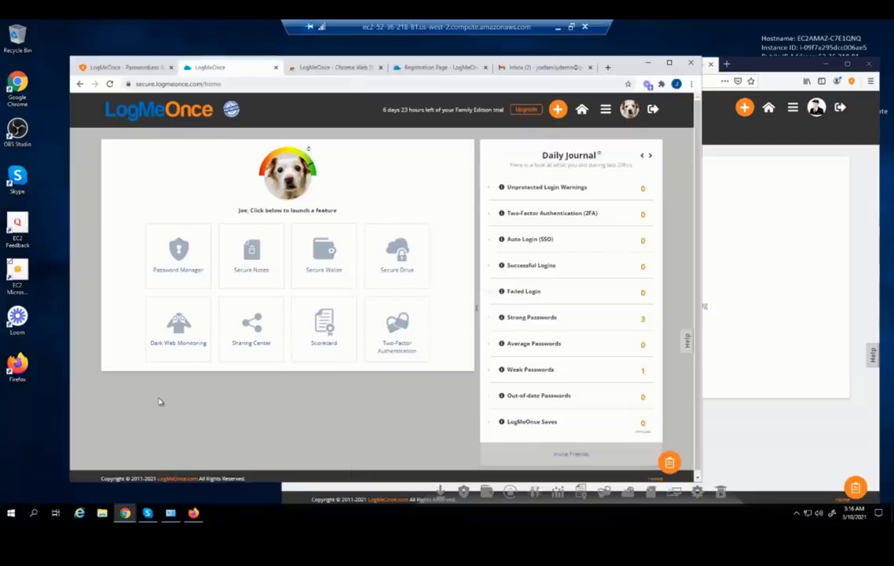
left_click(180, 261)
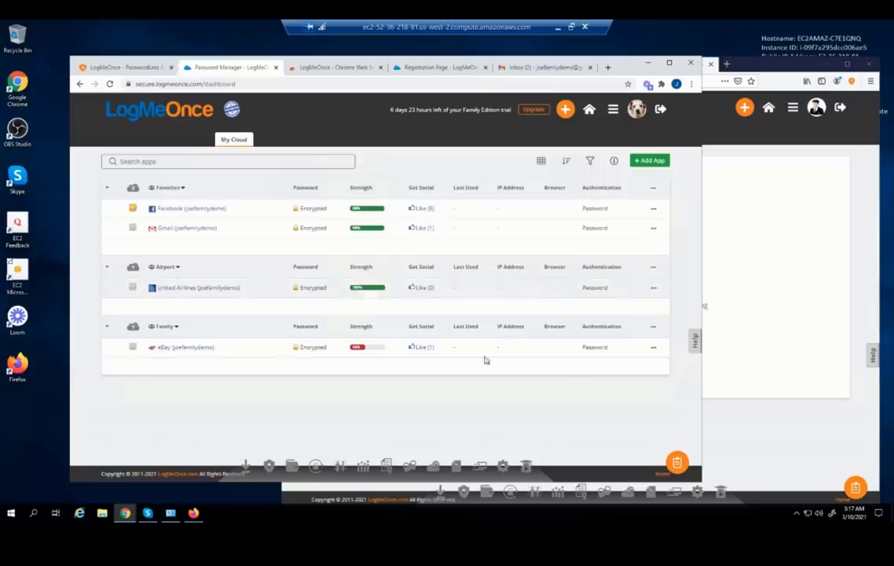
Assign the eBay login to the second family member through the Family page's Applications tab
mouse_move(633, 111)
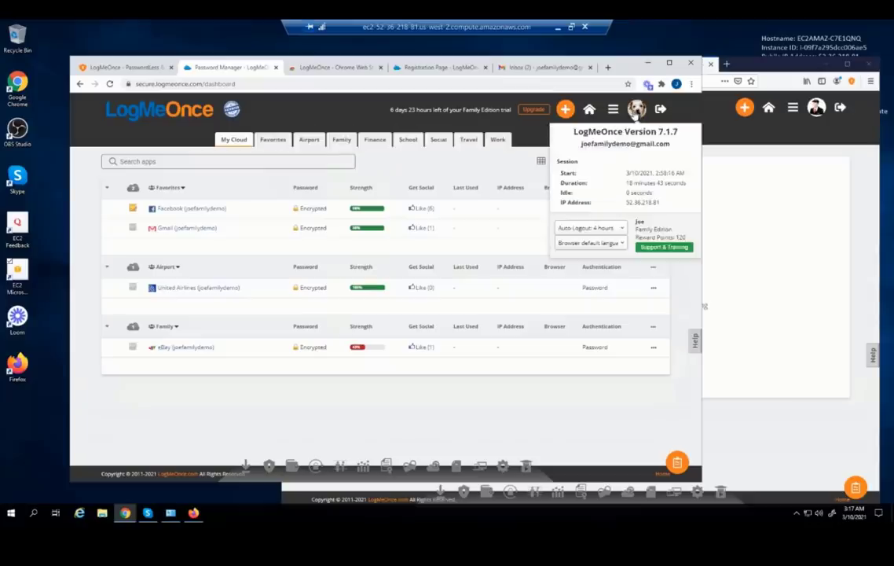
left_click(613, 110)
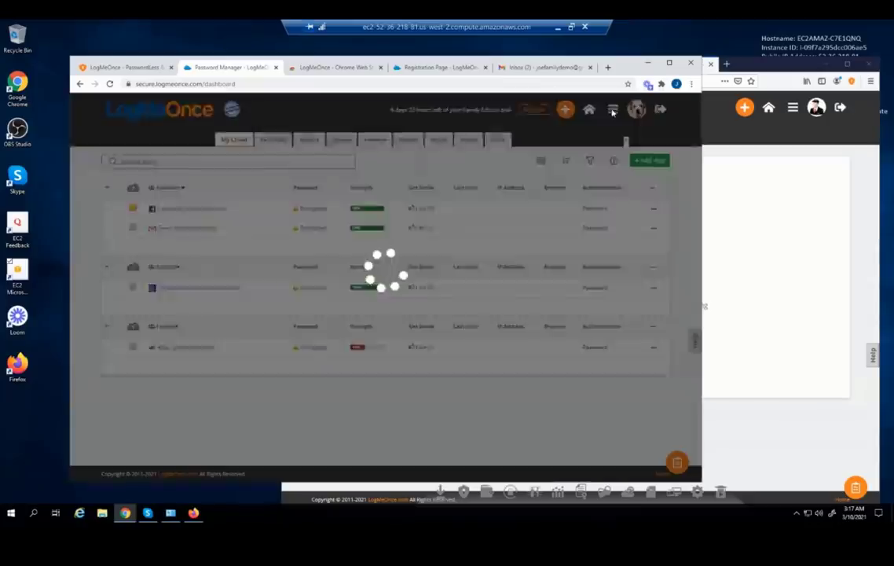
left_click(628, 245)
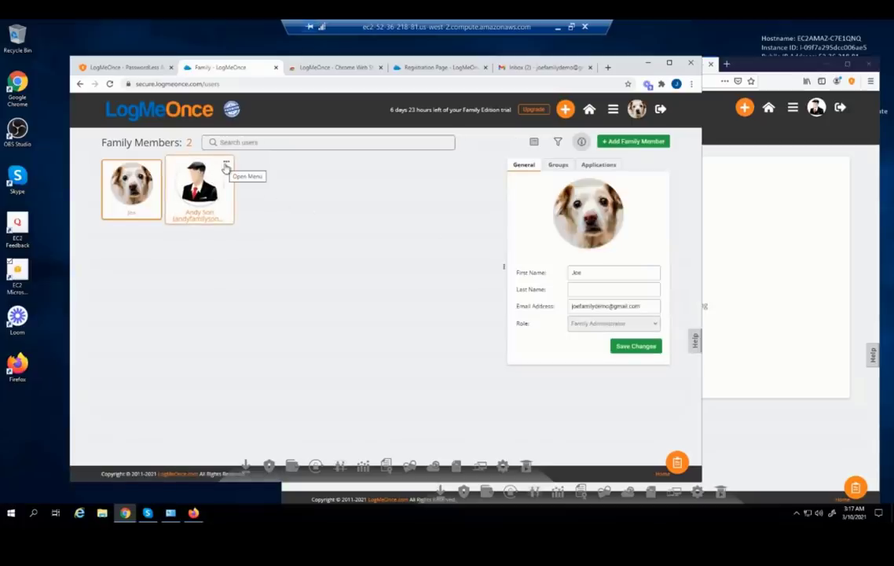
left_click(226, 167)
left_click(233, 170)
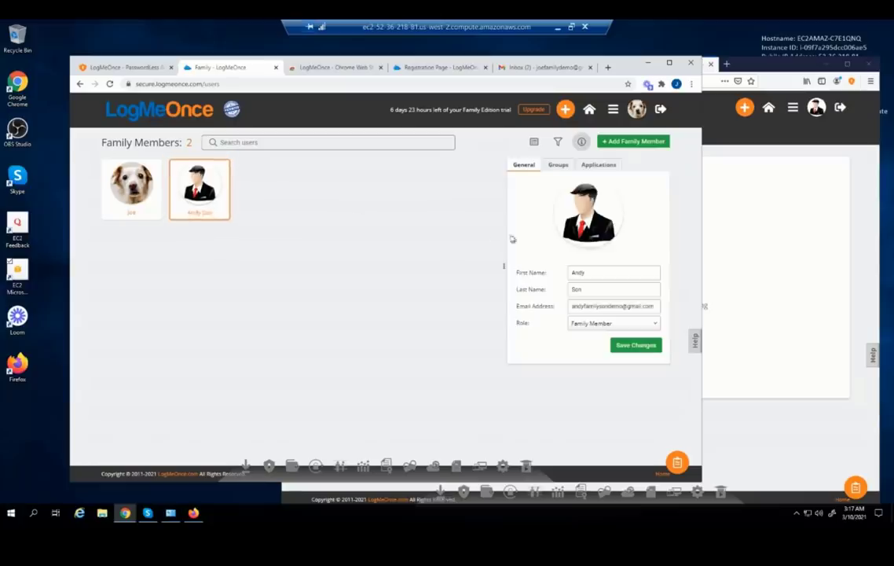
left_click(601, 167)
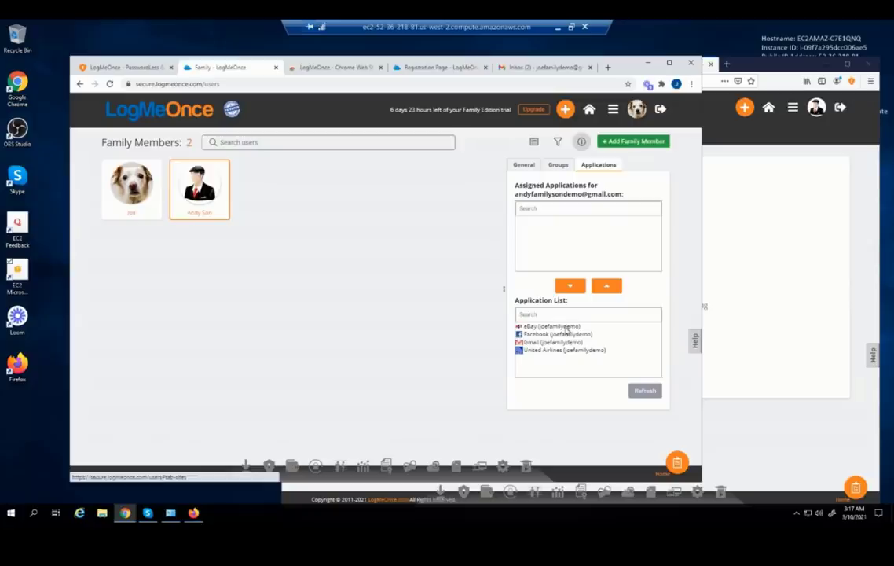
left_click(564, 326)
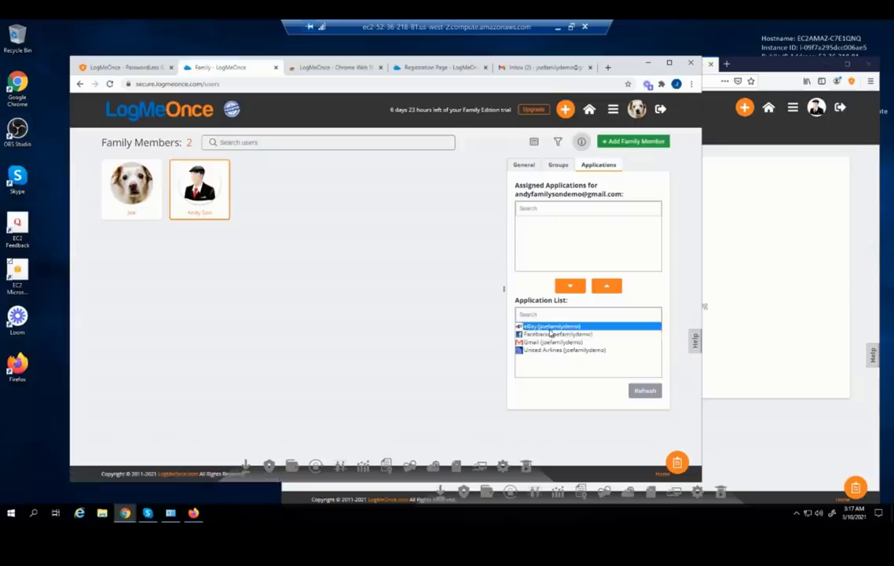
left_click(604, 287)
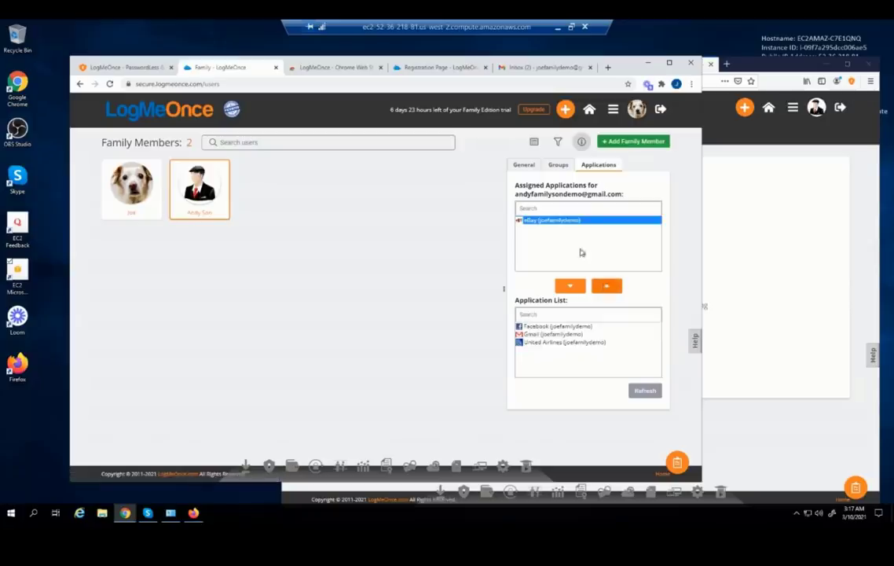
Reload the member's Firefox vault to show eBay under Shared with Me
left_click(775, 277)
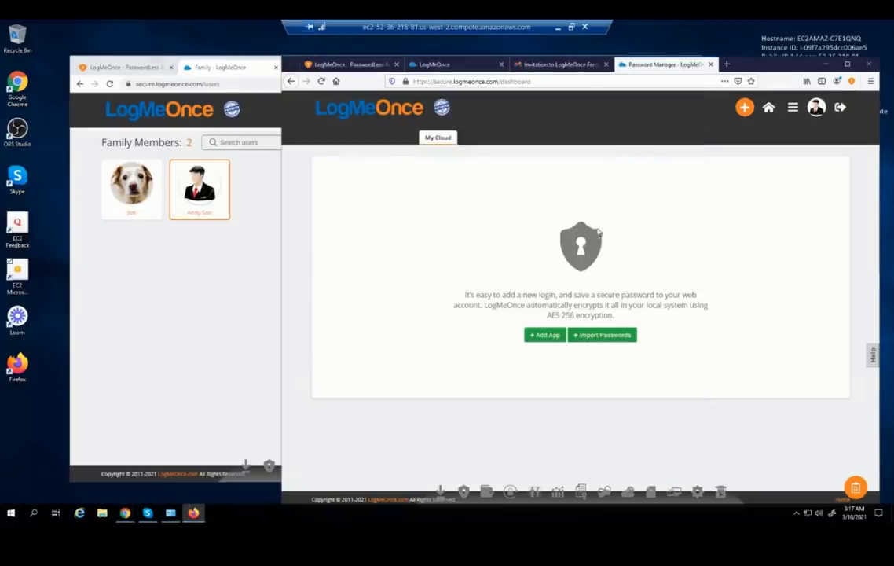
left_click(321, 81)
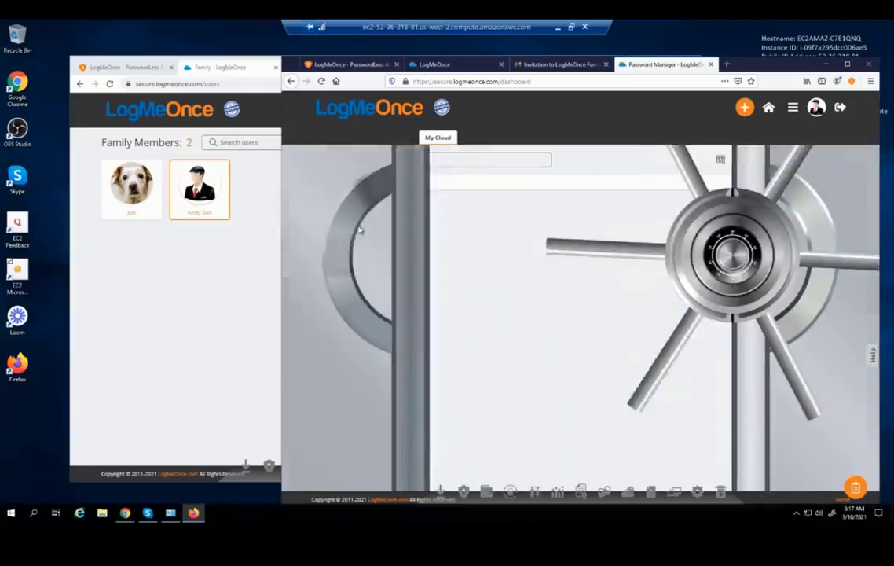
mouse_move(351, 242)
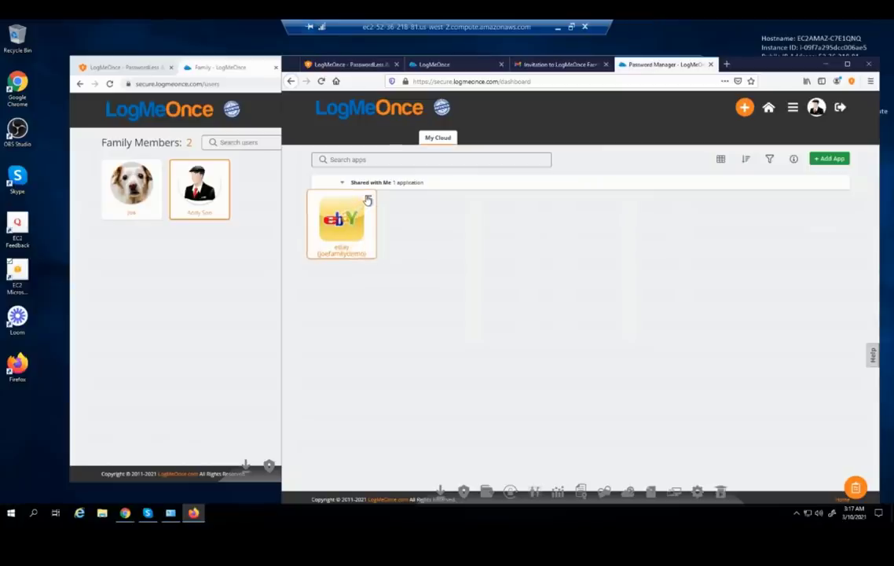
Set the member's Role to Family Administrator on the General tab
left_click(253, 249)
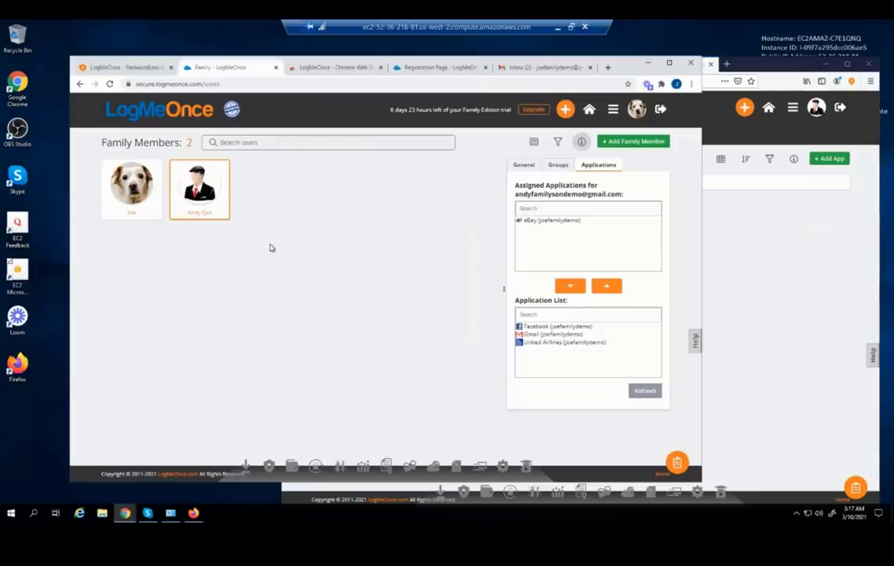
left_click(528, 165)
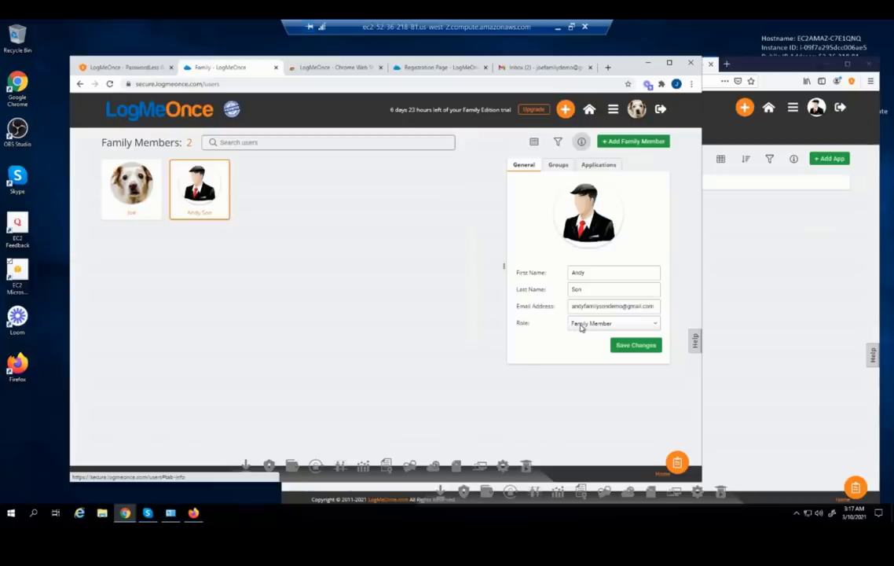
left_click(582, 324)
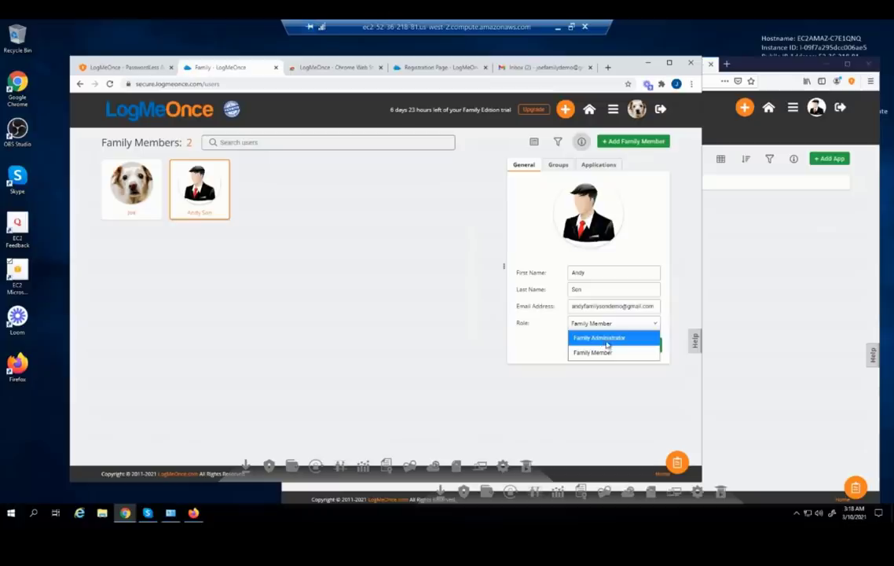
left_click(578, 339)
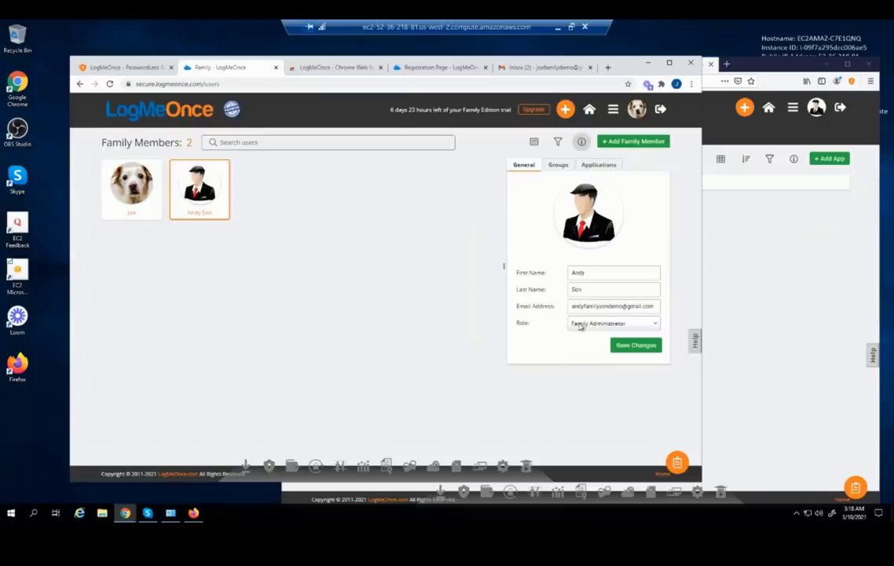
Check the member's Firefox dashboard, briefly returning to the admin's family page
left_click(782, 319)
left_click(792, 110)
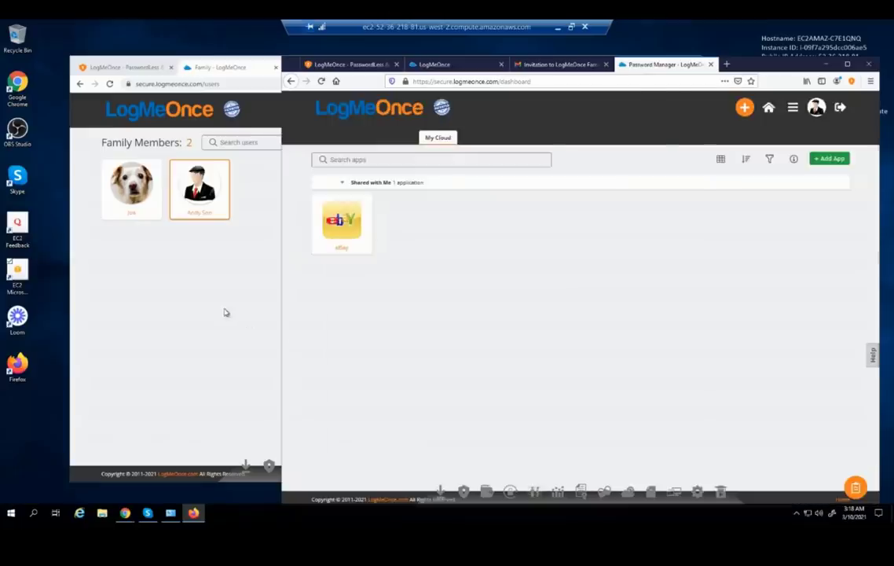
left_click(202, 280)
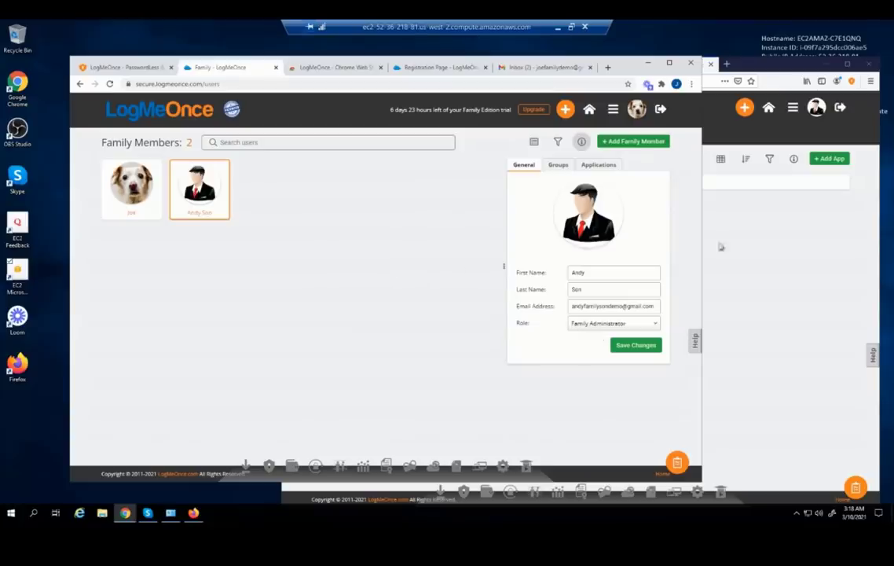
left_click(825, 240)
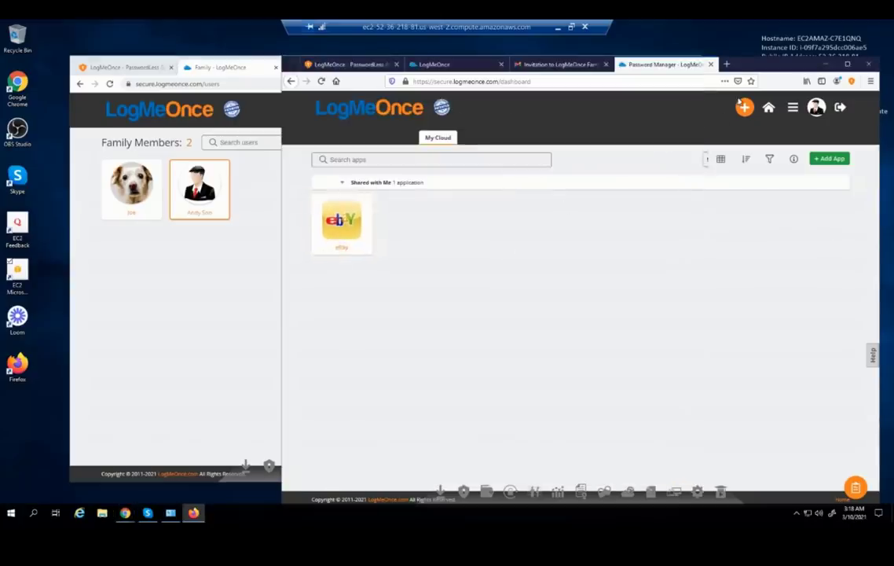
Start a new login and pick Twitter by searching 'tw'
mouse_move(743, 109)
left_click(747, 135)
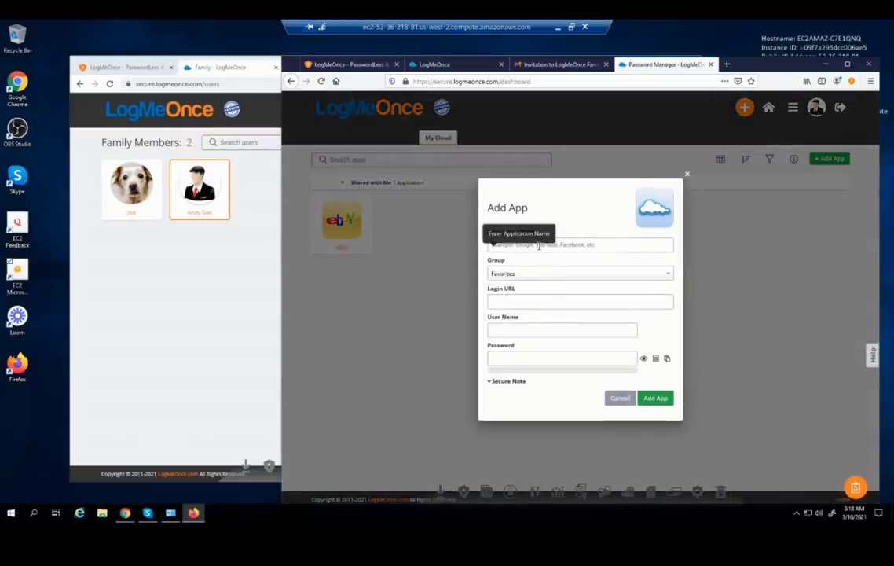
left_click(539, 245)
type("tw")
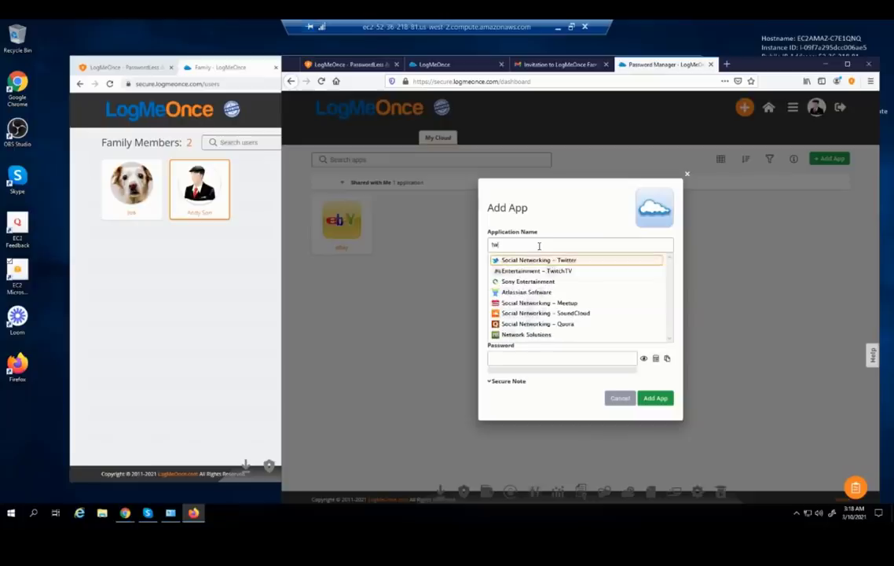
left_click(538, 260)
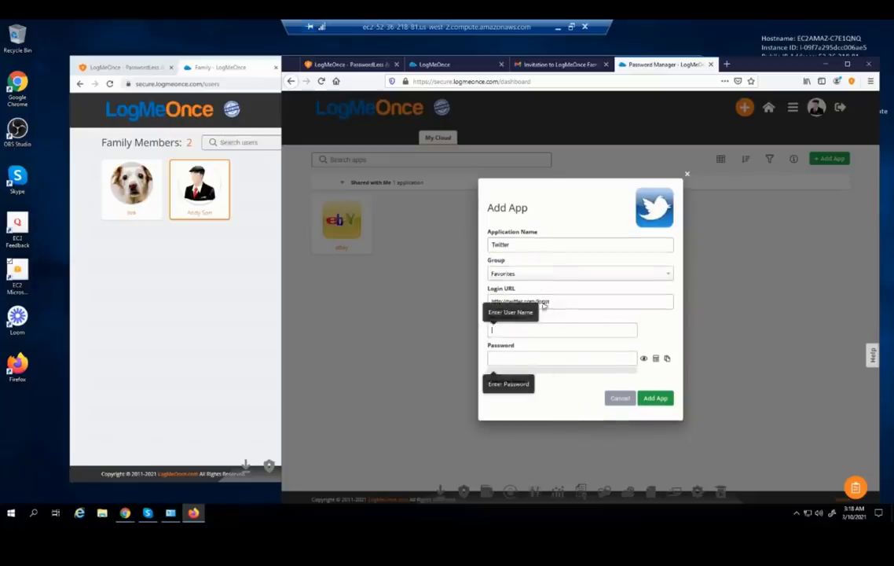
Save the Twitter login, verifying with the account password and confirming the success message
double_click(539, 357)
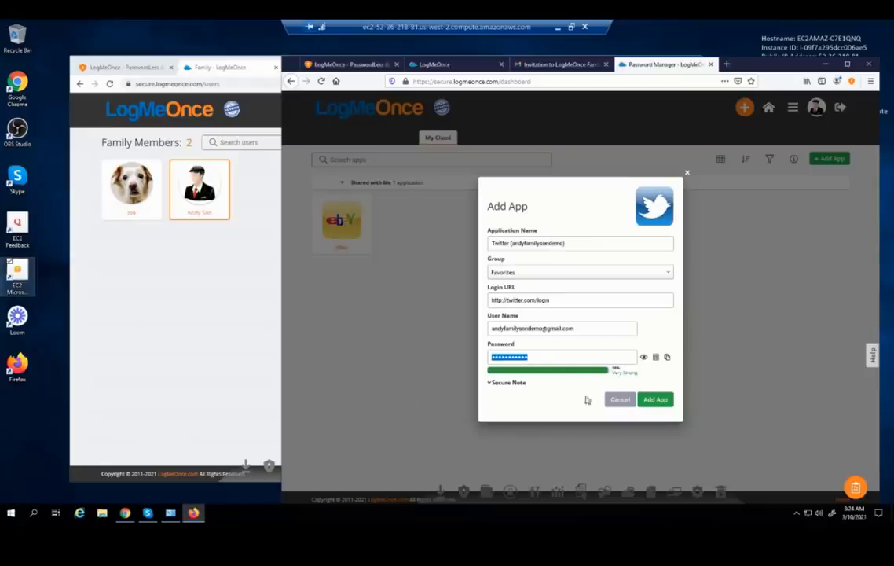
left_click(650, 402)
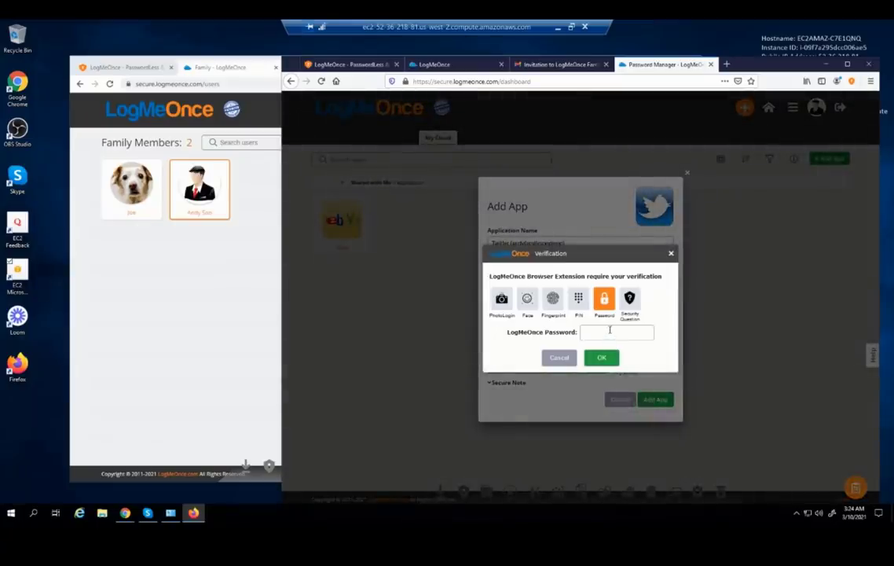
type("•••••••")
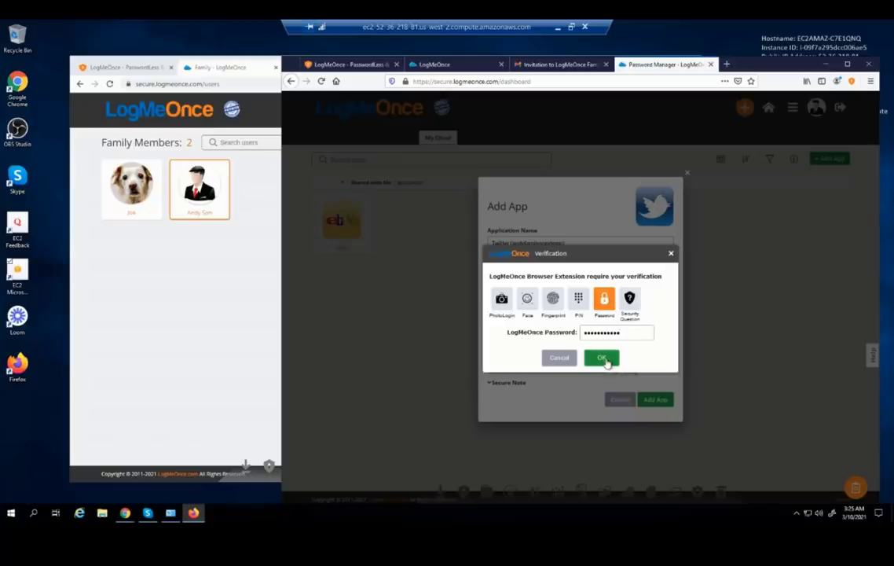
left_click(601, 358)
key("Return")
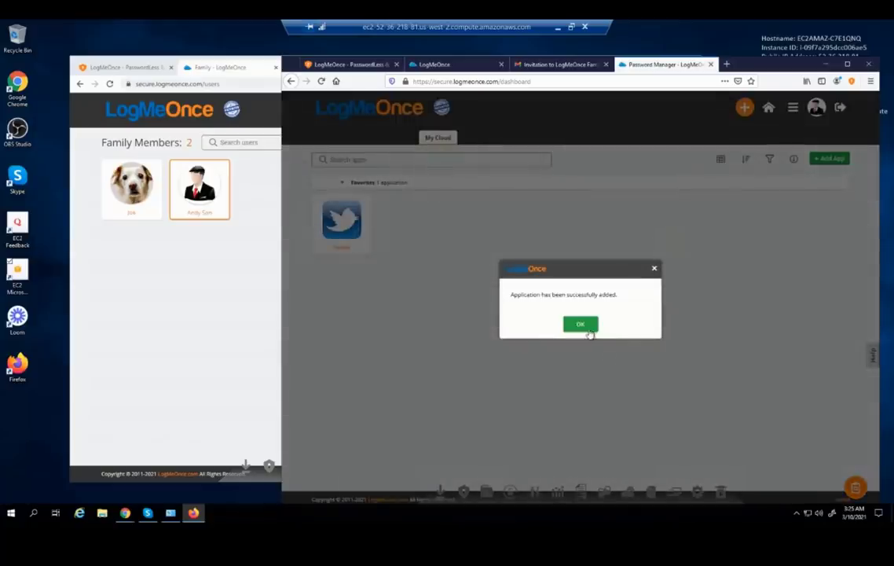
left_click(590, 330)
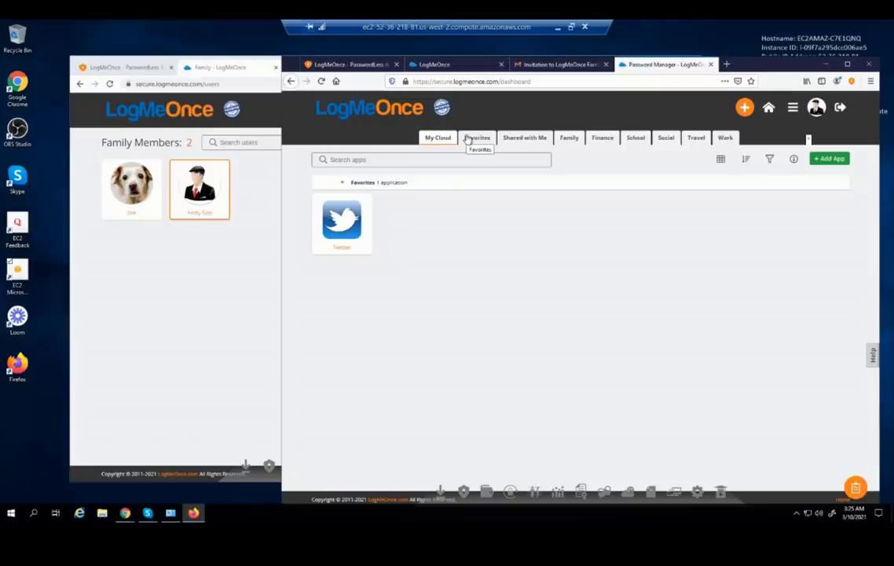
Show Favorites and reload the member's vault, then bring the admin's Chrome window forward
left_click(470, 138)
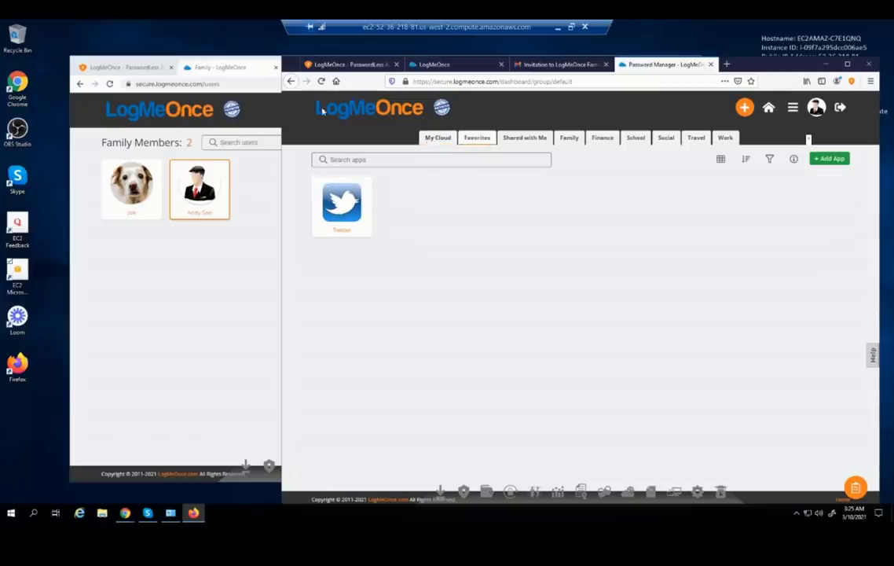
left_click(323, 82)
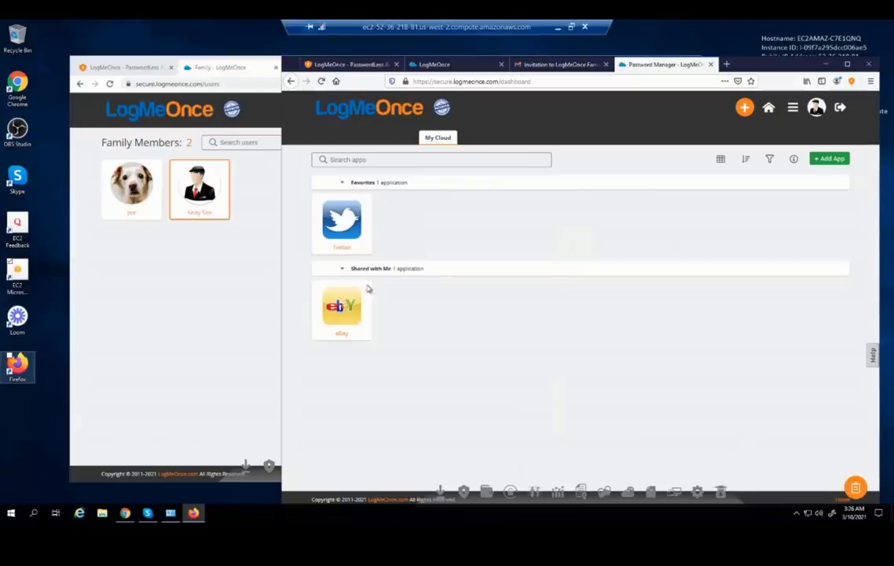
left_click(175, 270)
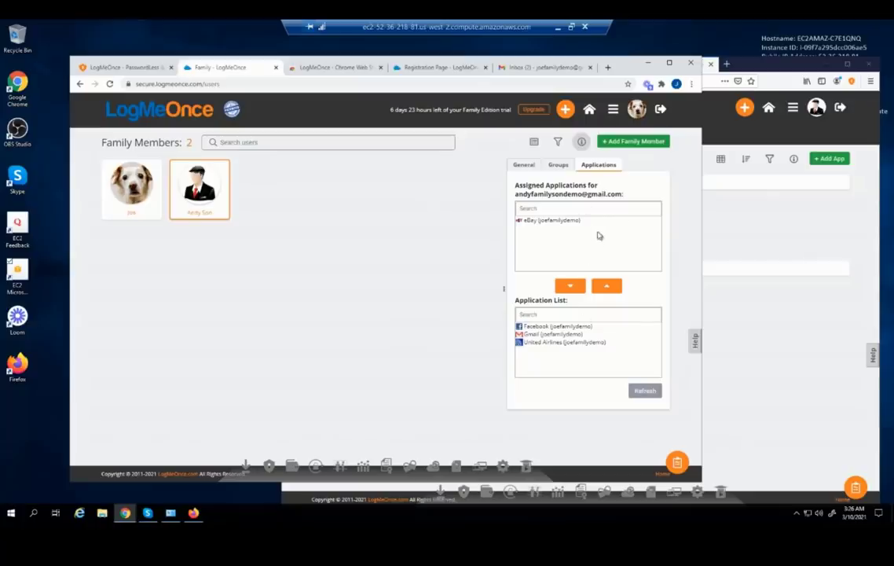
Reach the Family Members page in the member's window and reopen the features grid
left_click(834, 223)
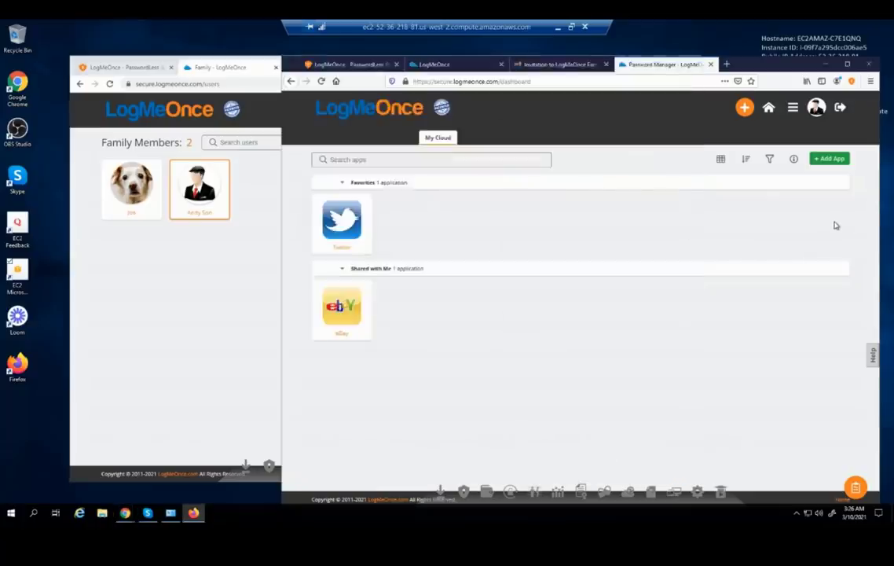
left_click(793, 109)
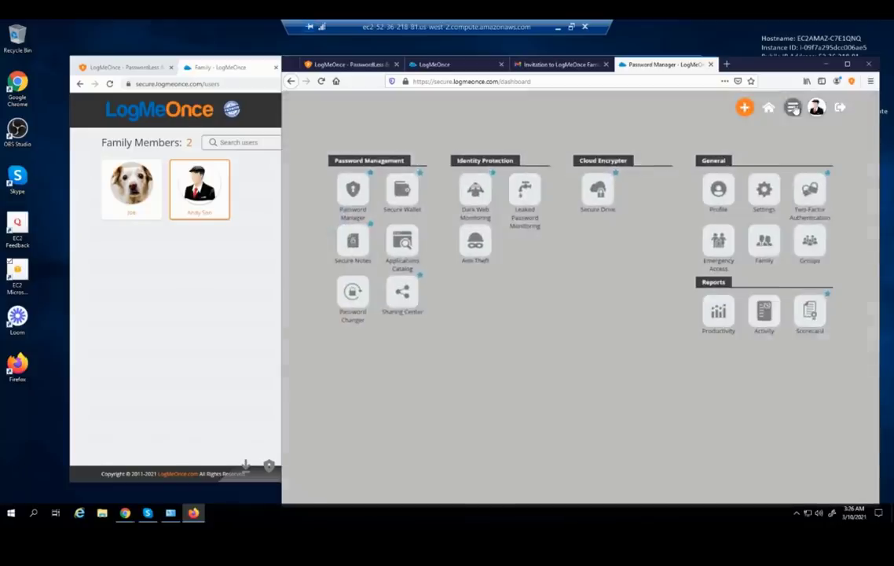
left_click(770, 248)
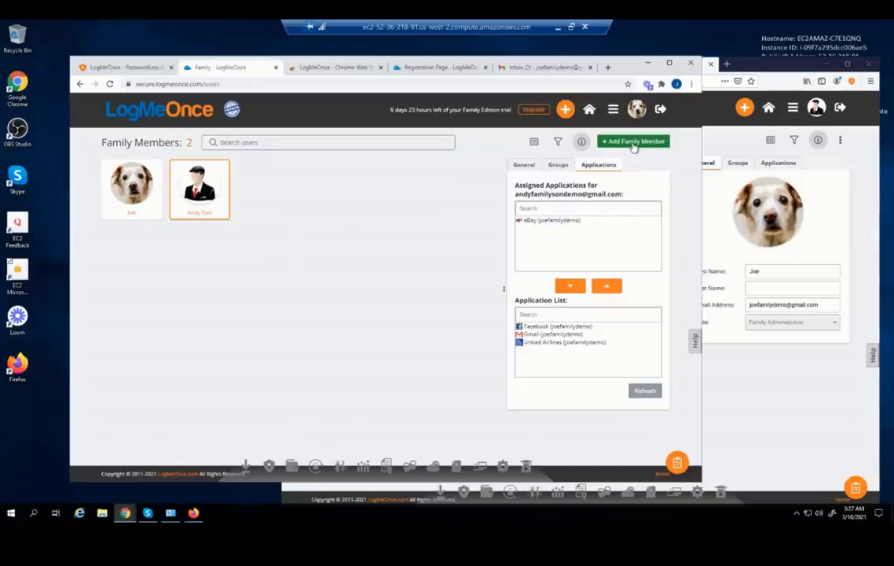
left_click(847, 207)
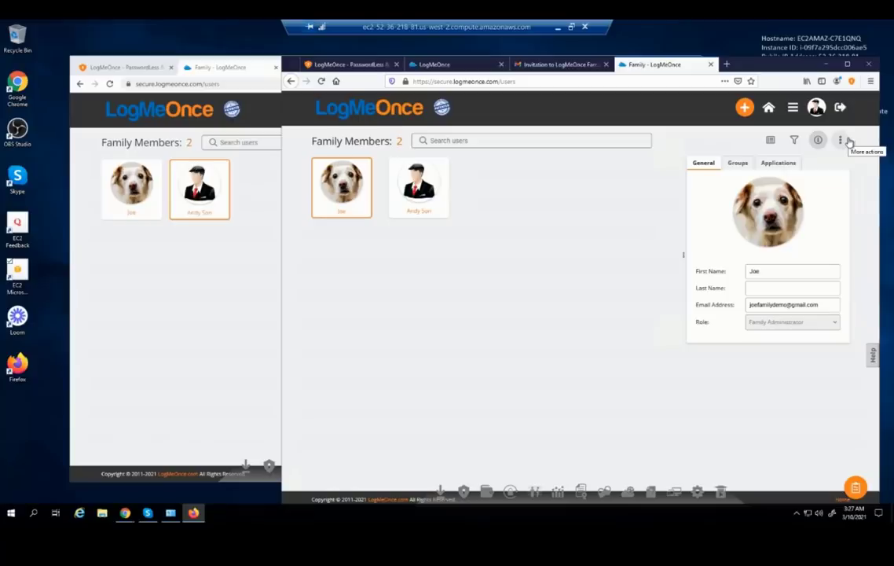
left_click(776, 163)
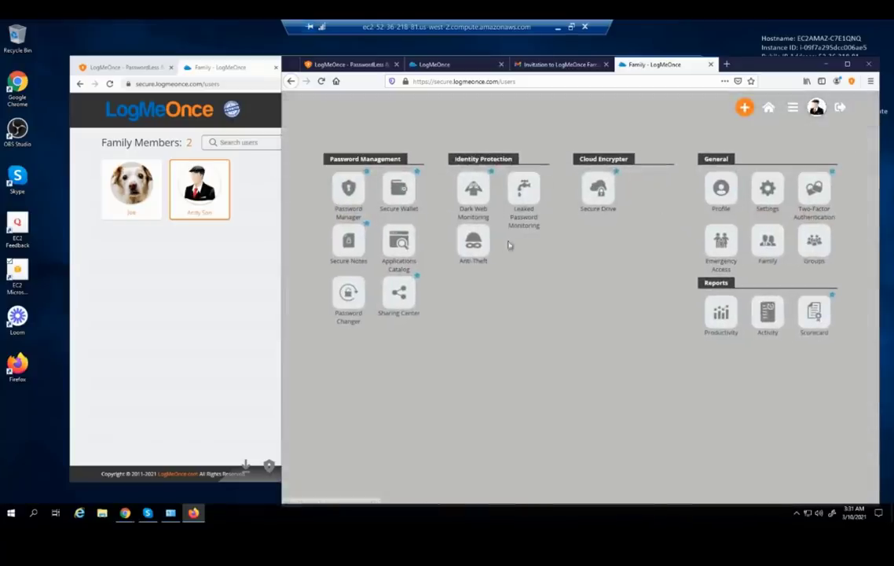
Open the eBay tile's edit view in the member's Password Manager, then switch to Chrome
left_click(348, 188)
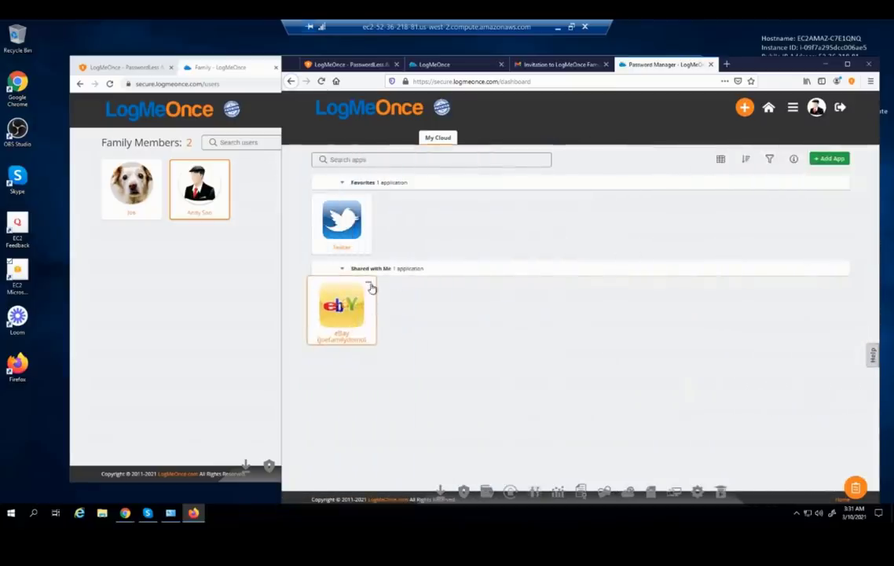
left_click(369, 286)
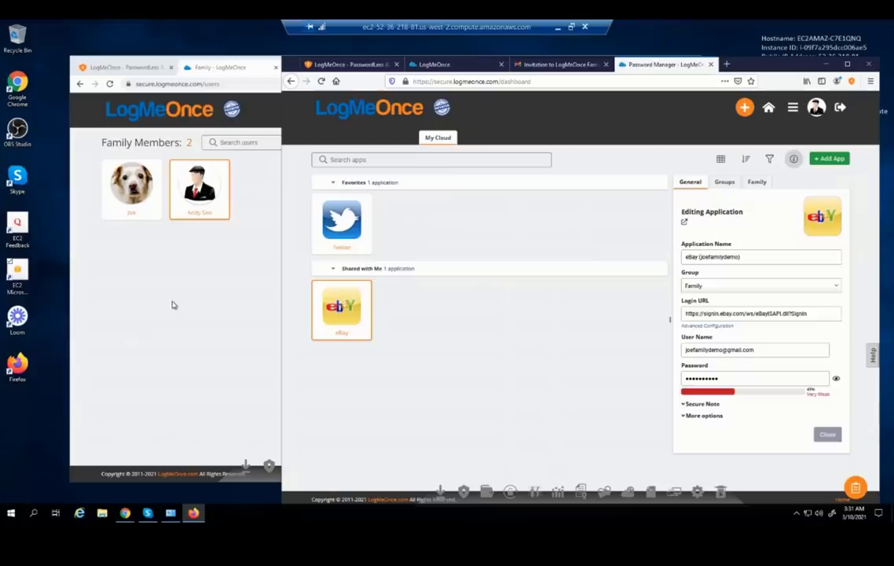
left_click(172, 305)
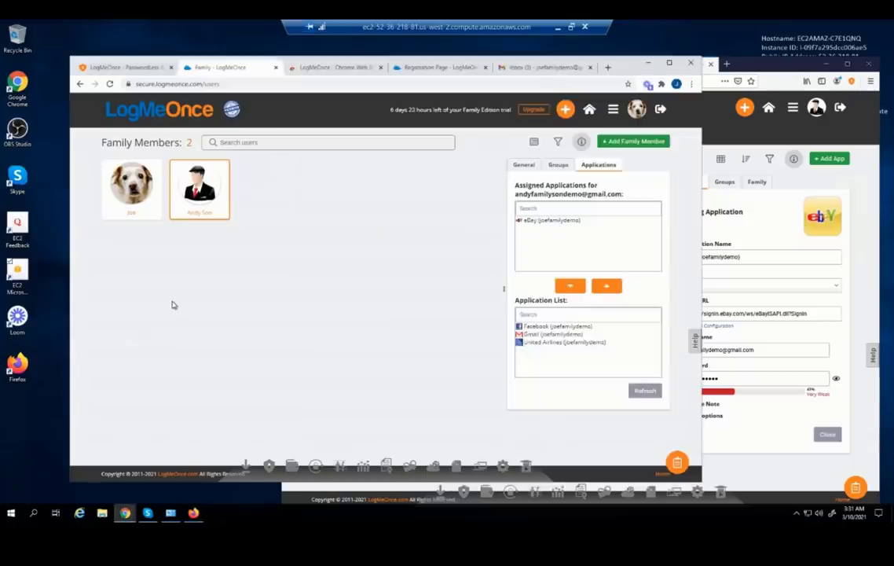
Go to the admin's Password Manager and open the eBay login via its three-dot Edit
left_click(613, 114)
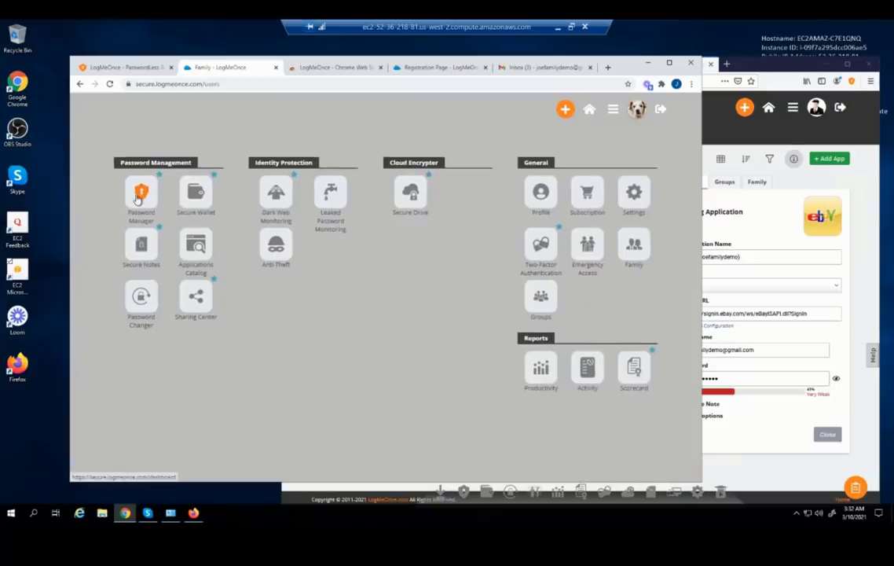
left_click(138, 199)
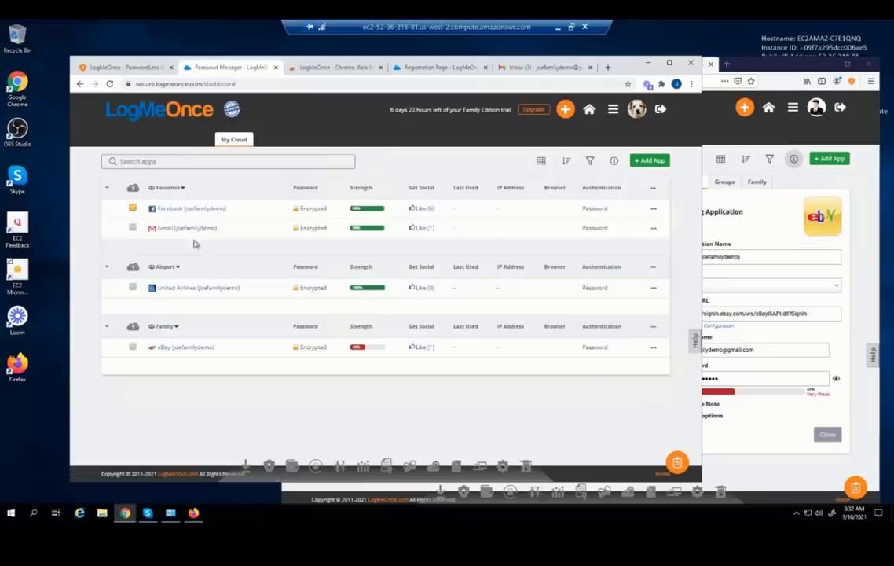
left_click(655, 353)
left_click(633, 359)
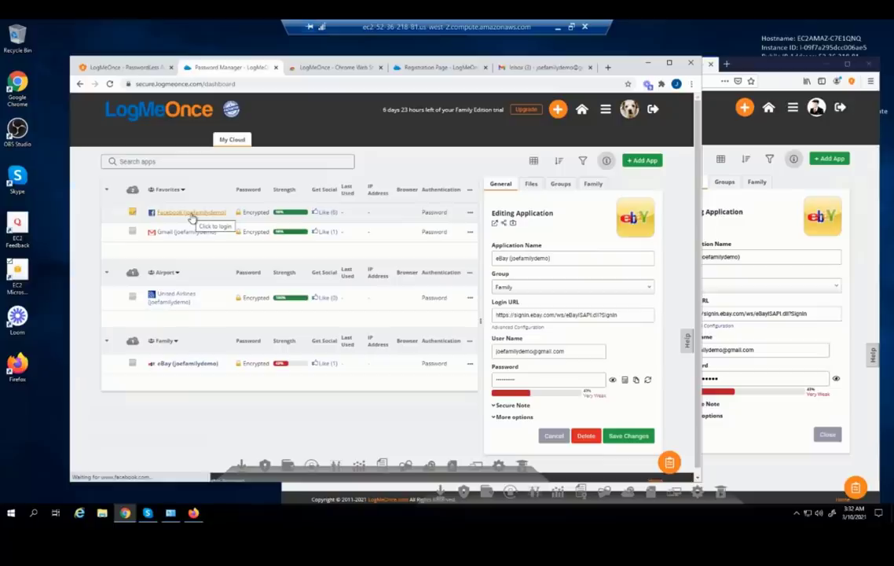
Start sharing the Facebook login and add the family member as recipient
right_click(194, 220)
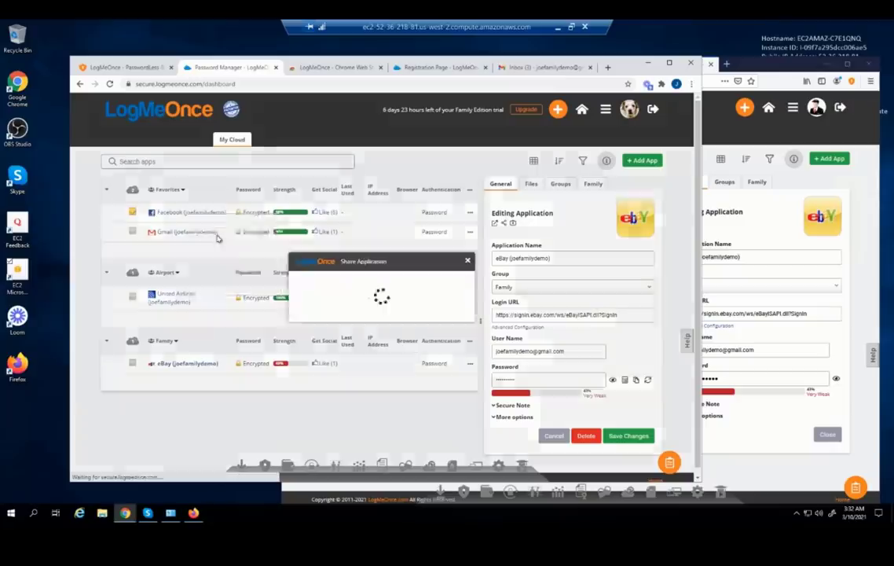
left_click(216, 236)
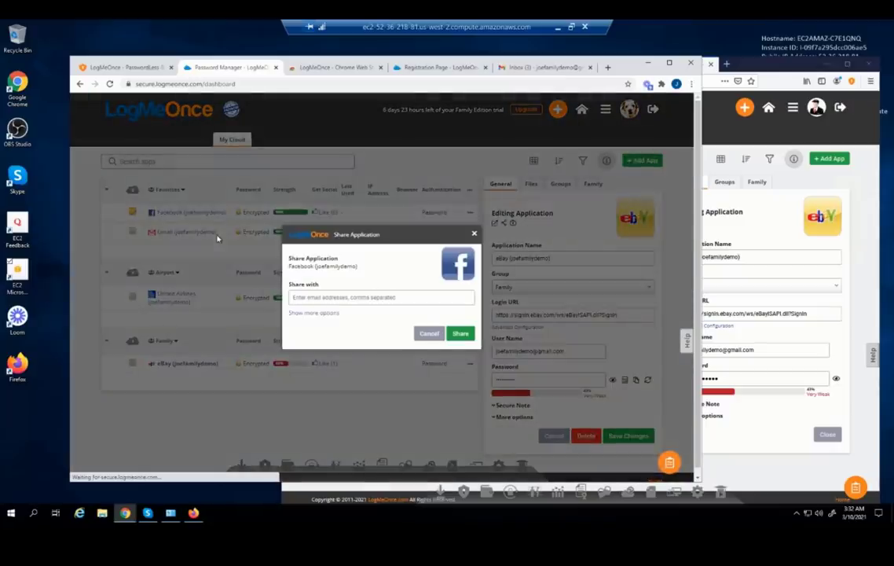
left_click(331, 295)
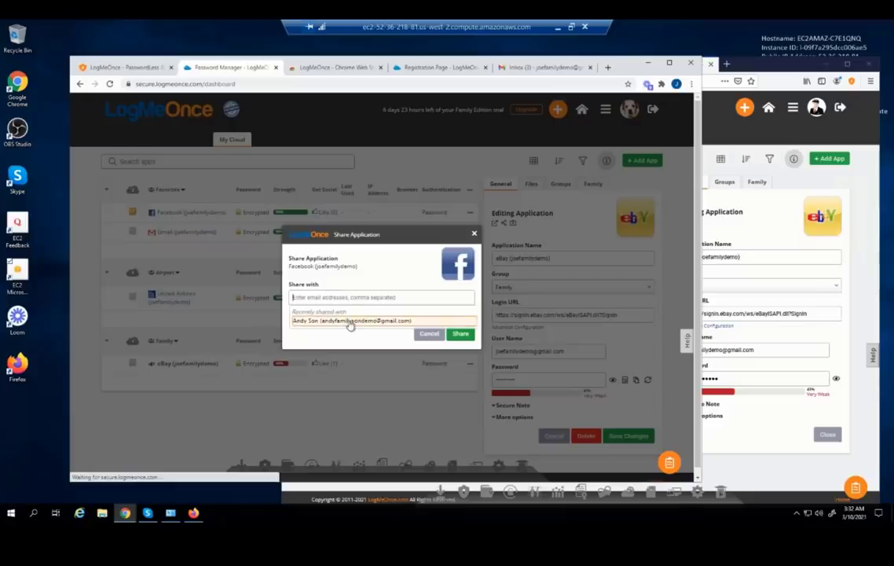
left_click(351, 323)
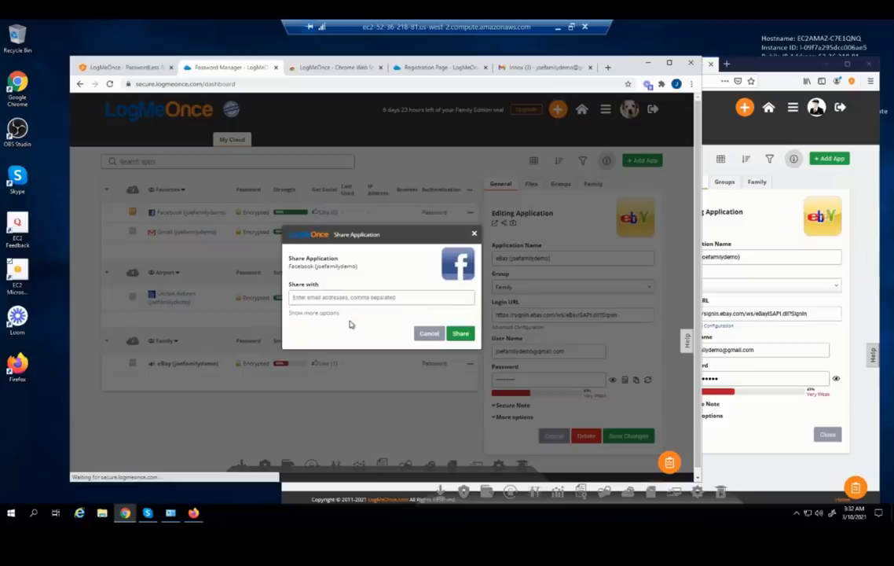
left_click(290, 315)
left_click(321, 267)
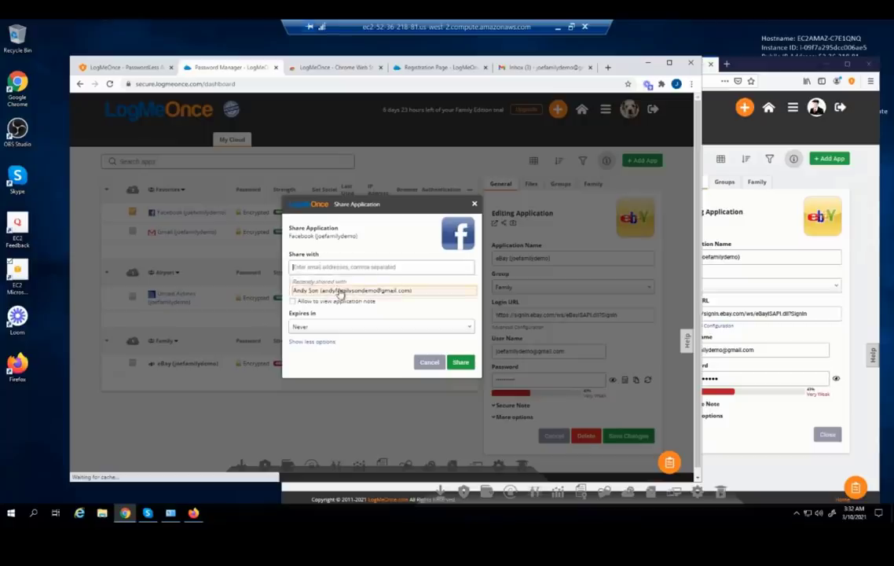
left_click(340, 291)
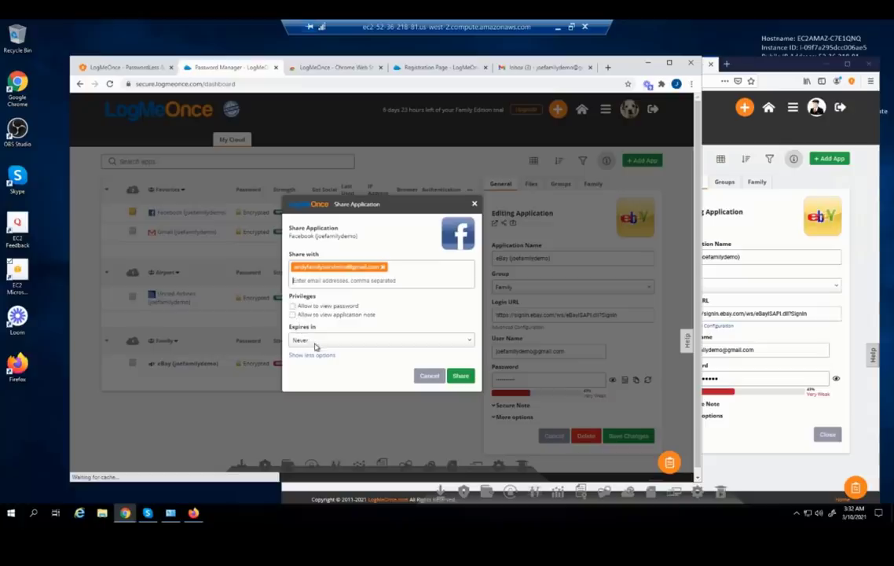
Allow the recipient to view the password, send the share, and return to Firefox
left_click(315, 340)
left_click(454, 308)
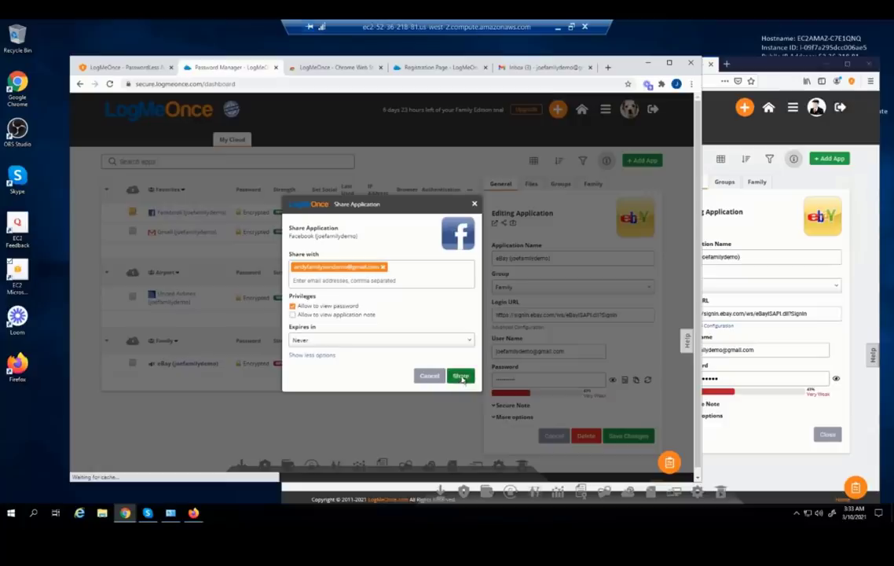
left_click(461, 377)
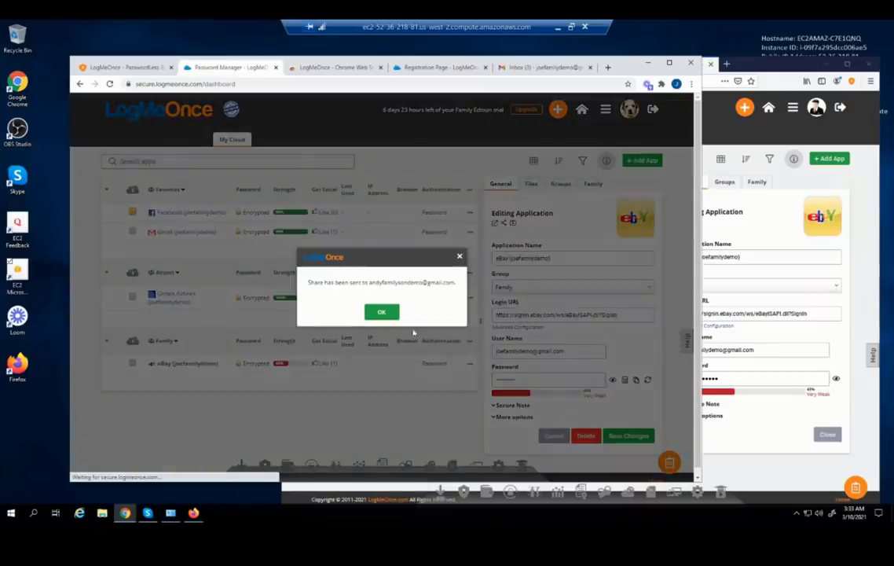
left_click(381, 313)
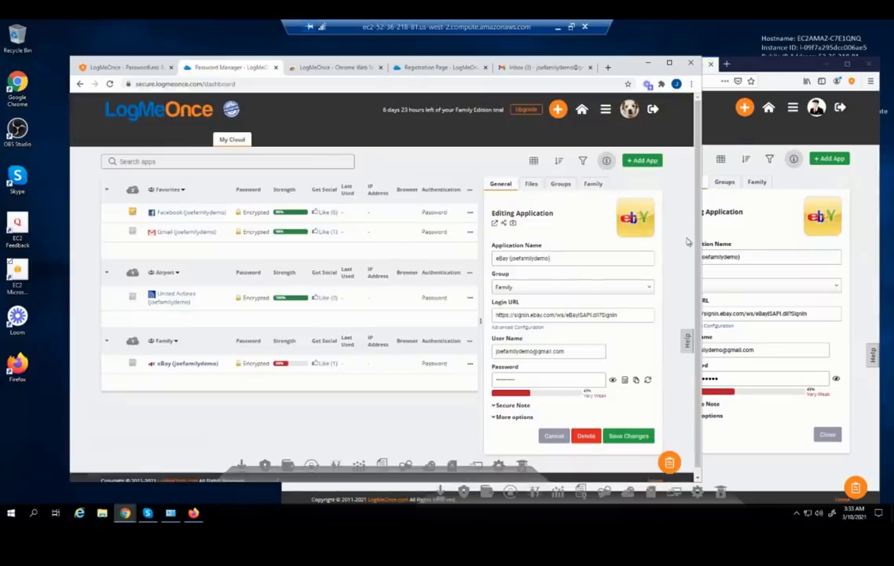
left_click(861, 194)
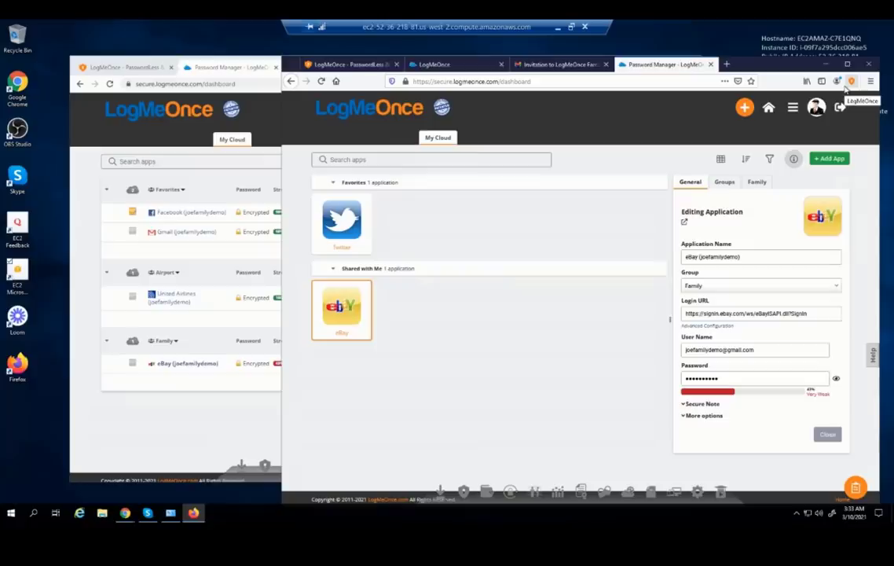
Check the extension's notifications and the LogMeOnce invitation email in the inbox
left_click(851, 81)
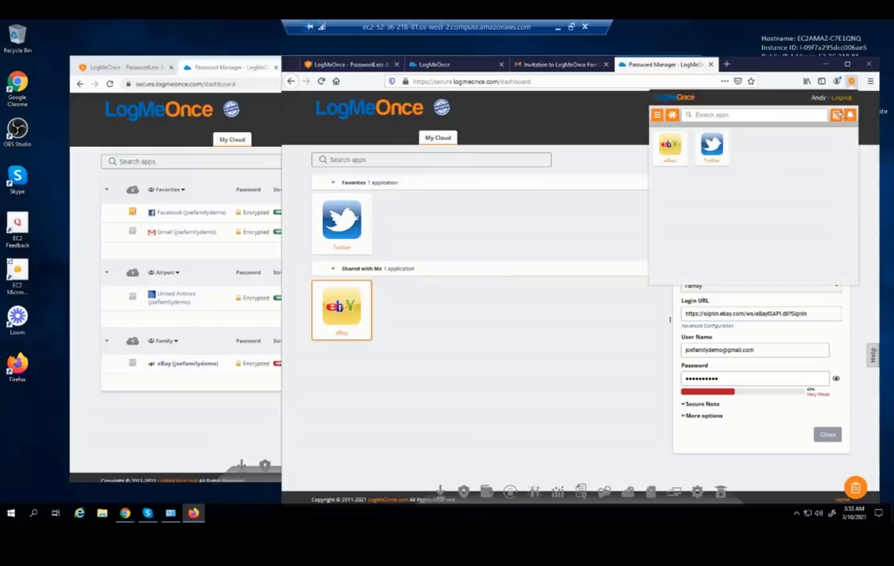
left_click(849, 115)
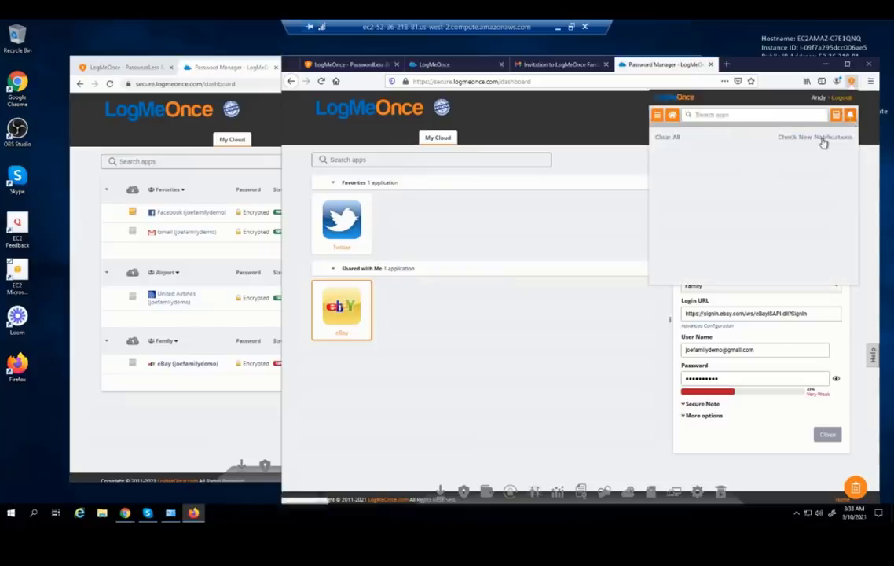
left_click(822, 140)
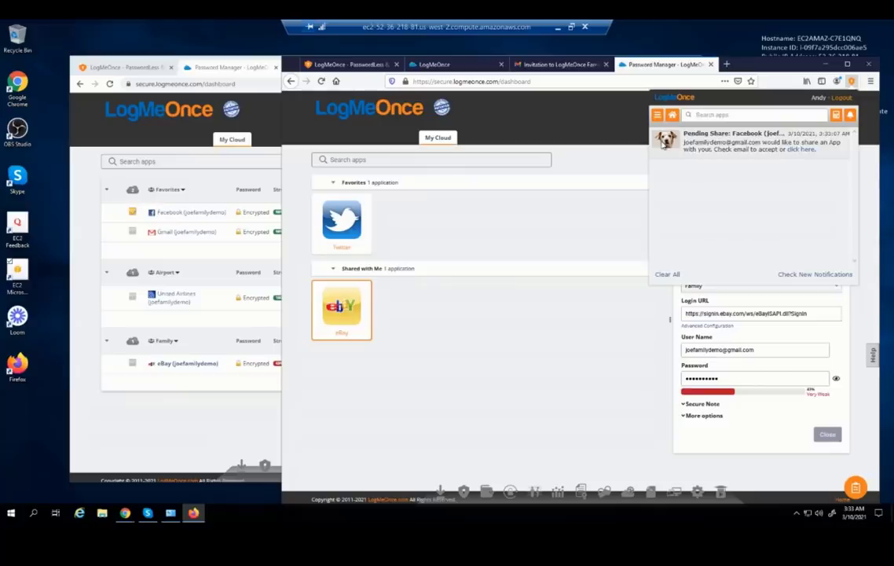
left_click(547, 69)
left_click(548, 66)
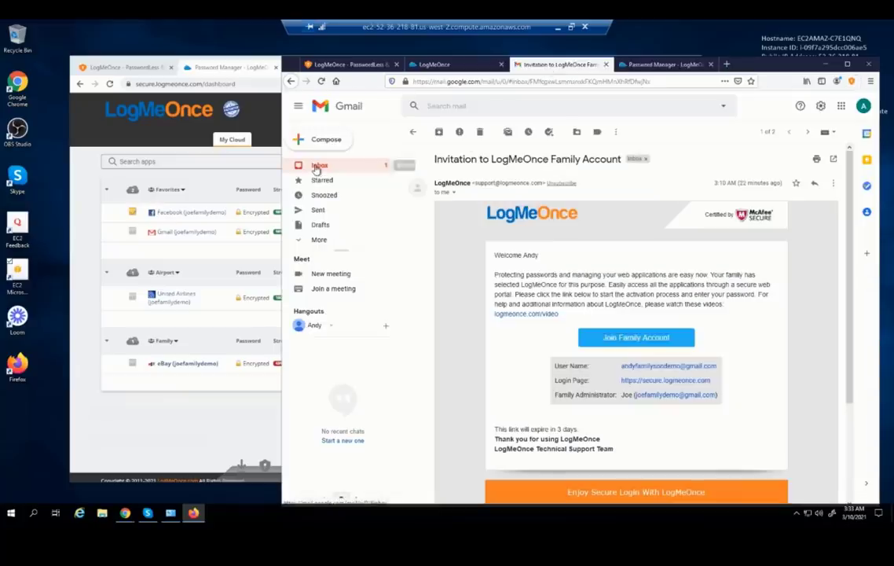
left_click(318, 166)
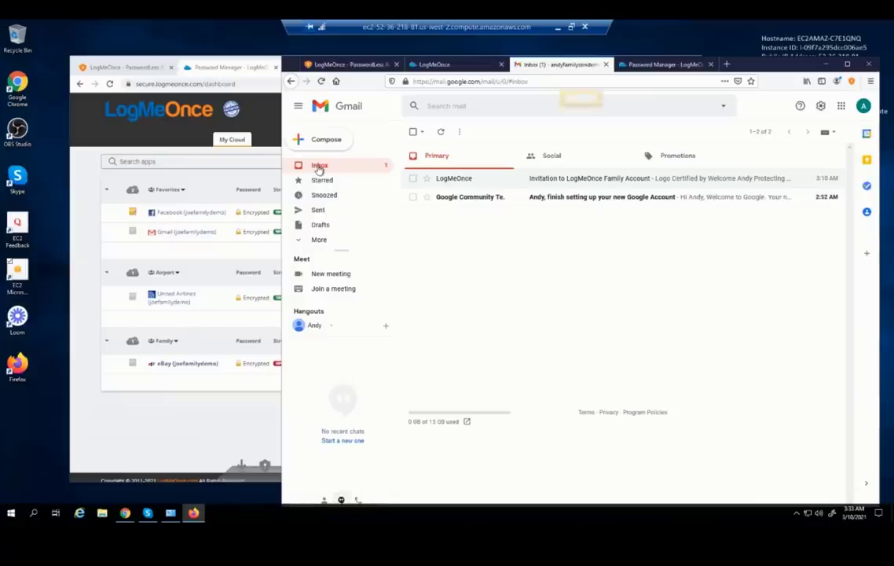
Accept the pending Facebook share from the extension's notifications and close the edit form
left_click(662, 66)
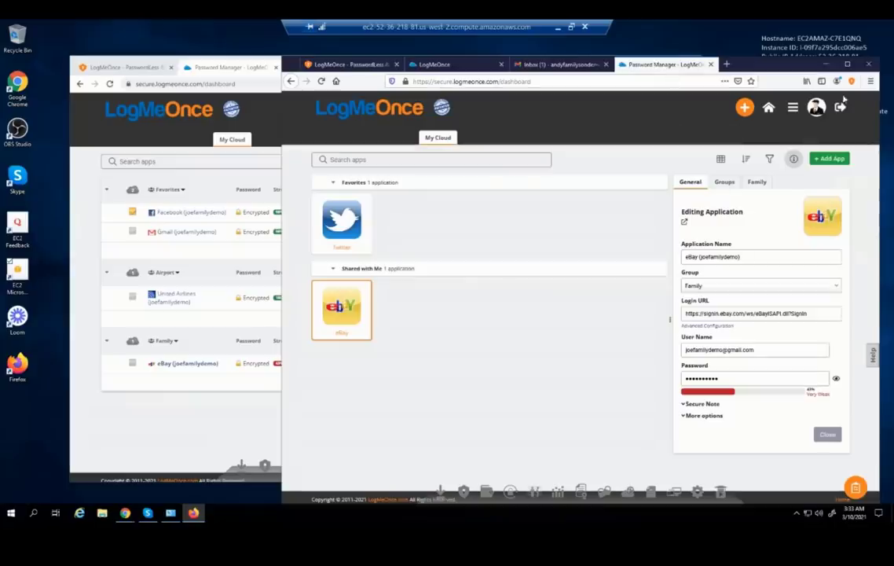
left_click(851, 82)
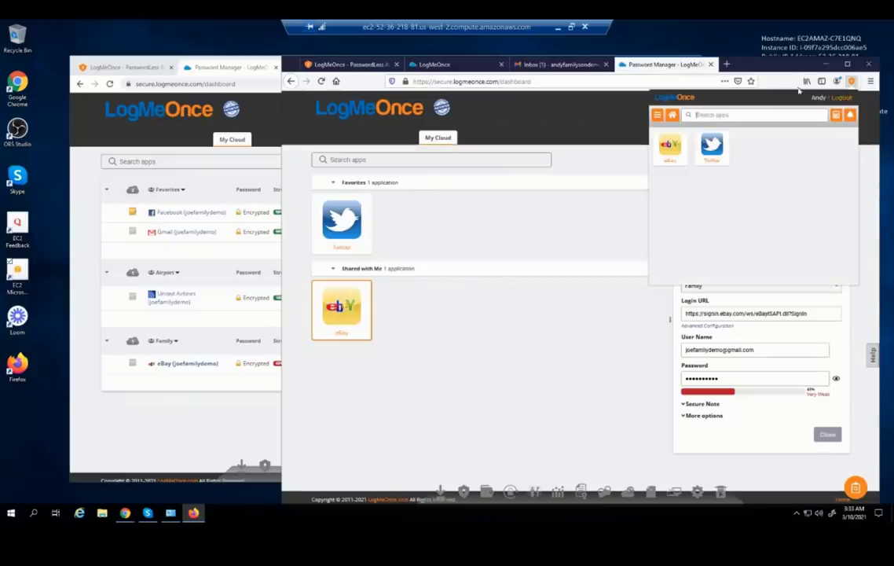
left_click(851, 117)
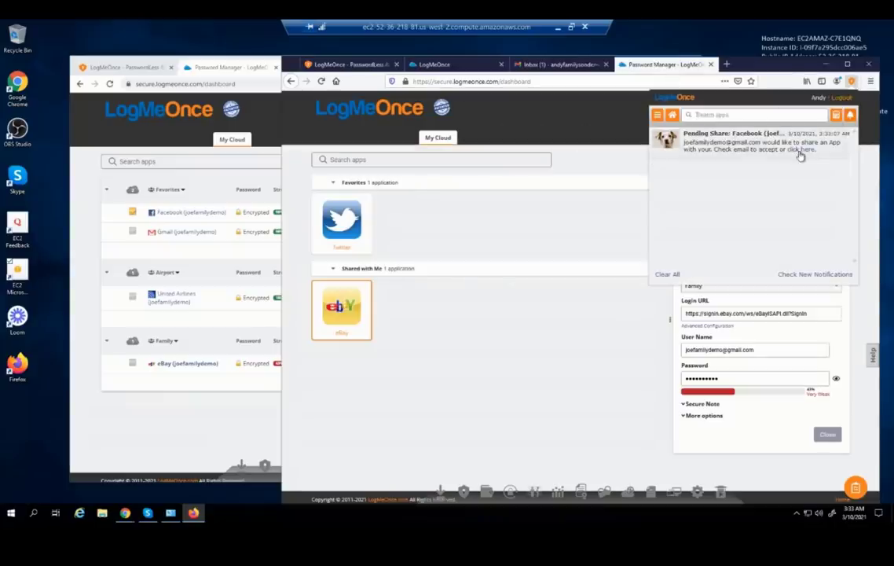
left_click(800, 151)
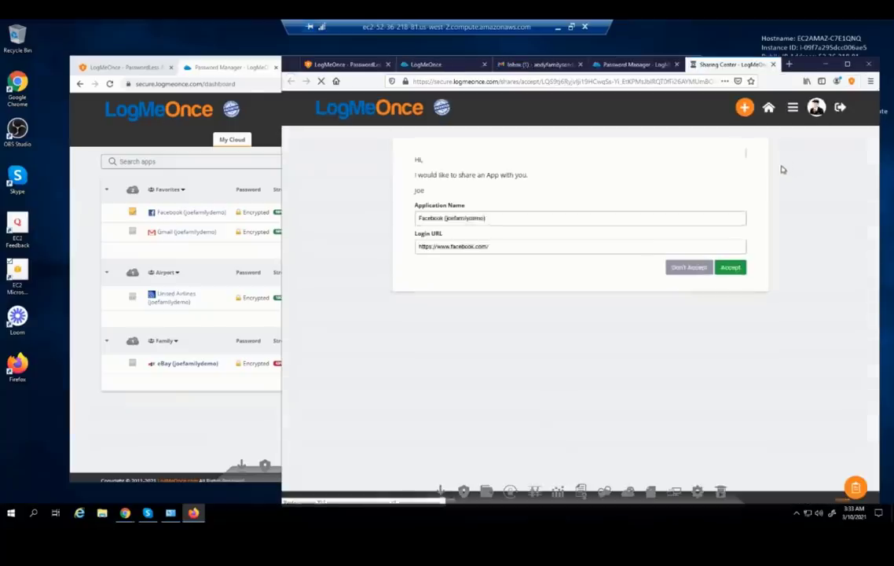
left_click(739, 290)
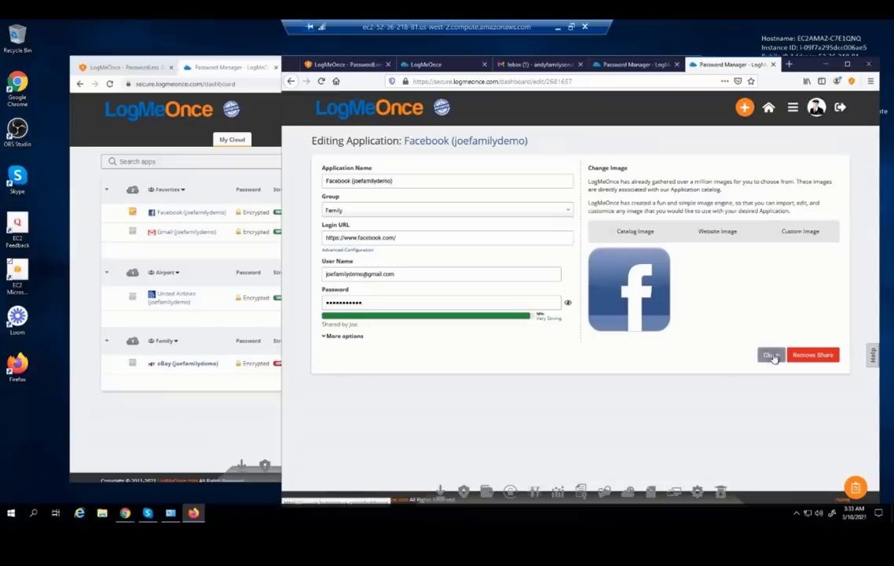
left_click(771, 355)
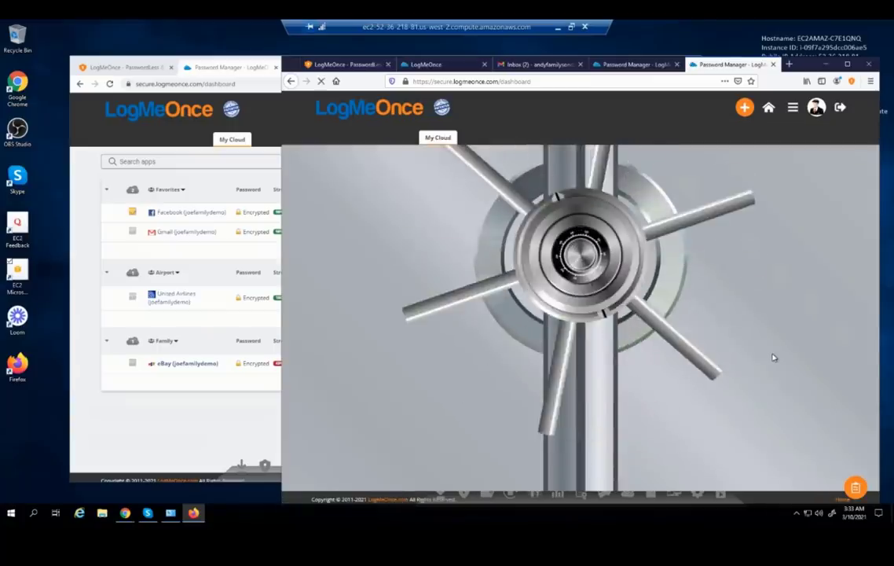
Open Facebook's share settings from its Edit form and go to the Sharing Center
left_click(199, 411)
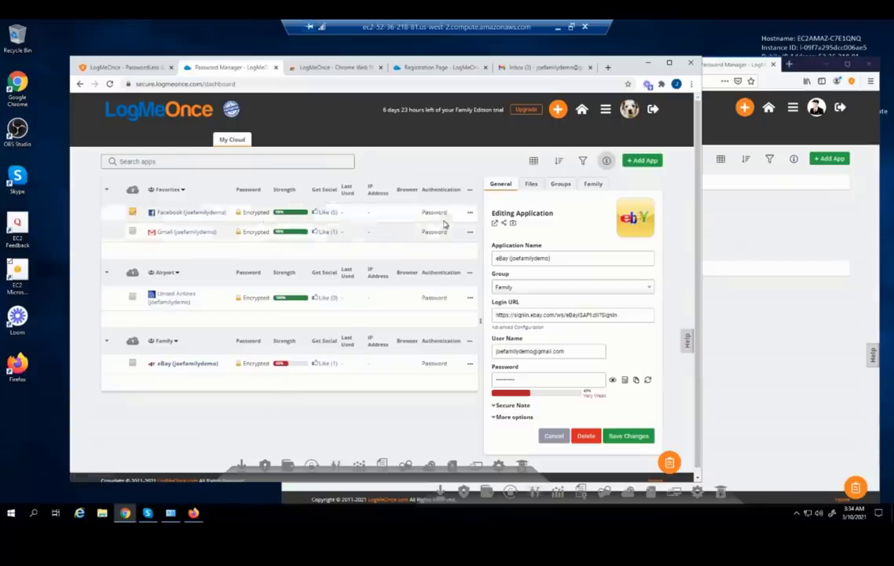
mouse_move(551, 130)
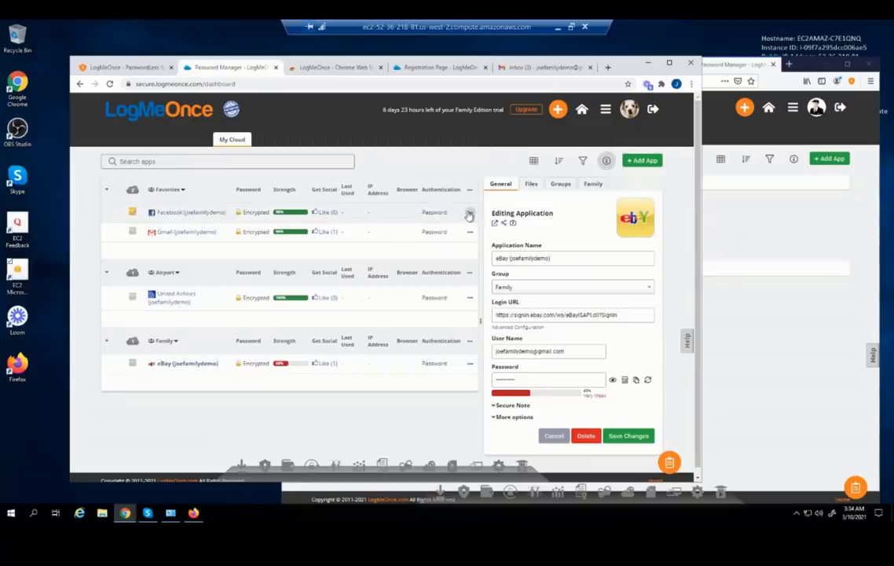
left_click(469, 213)
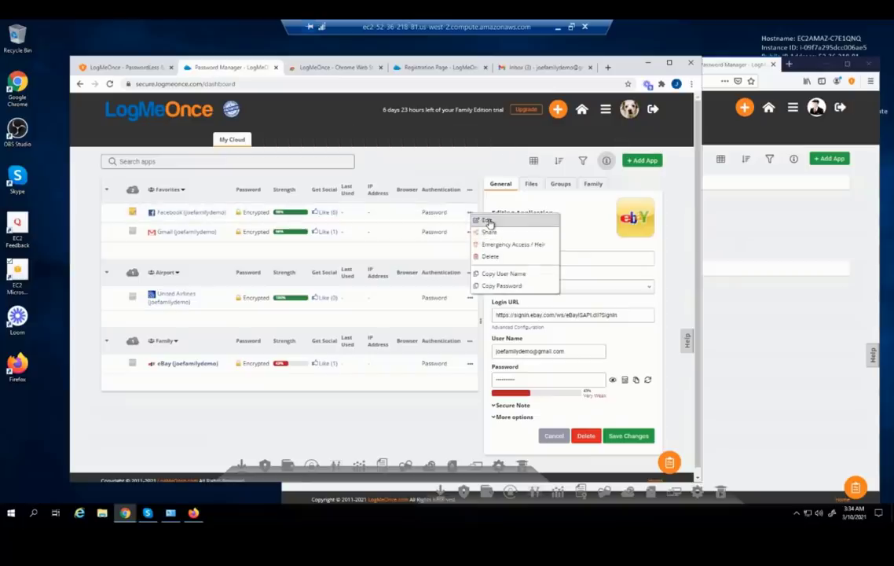
left_click(487, 222)
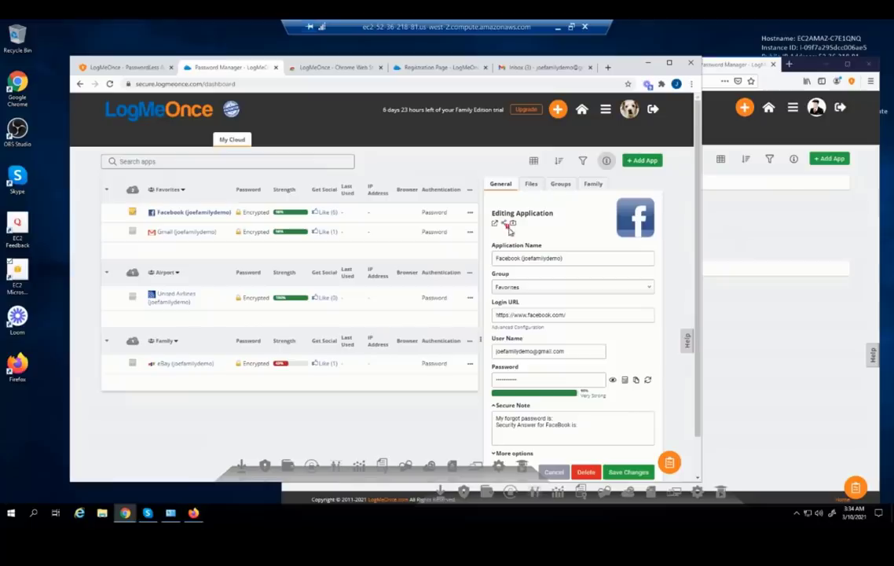
left_click(504, 224)
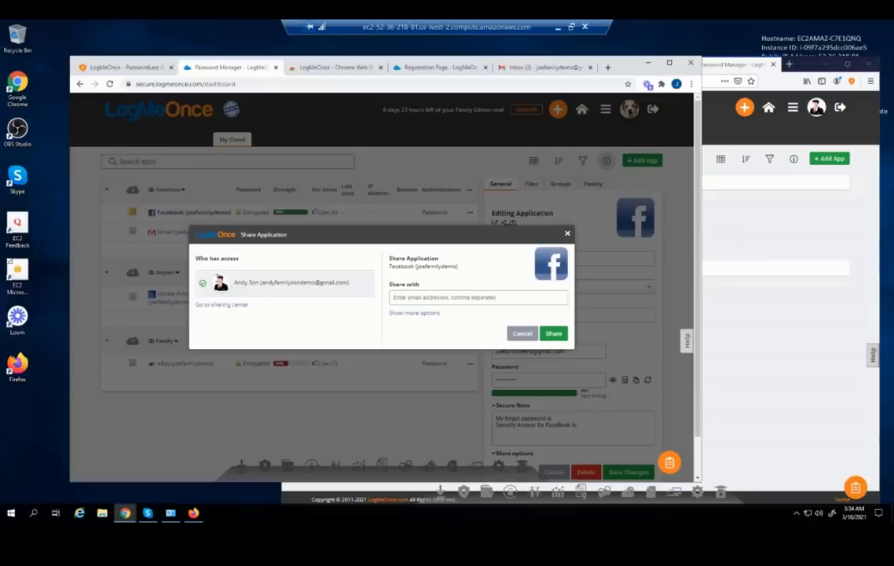
left_click(222, 305)
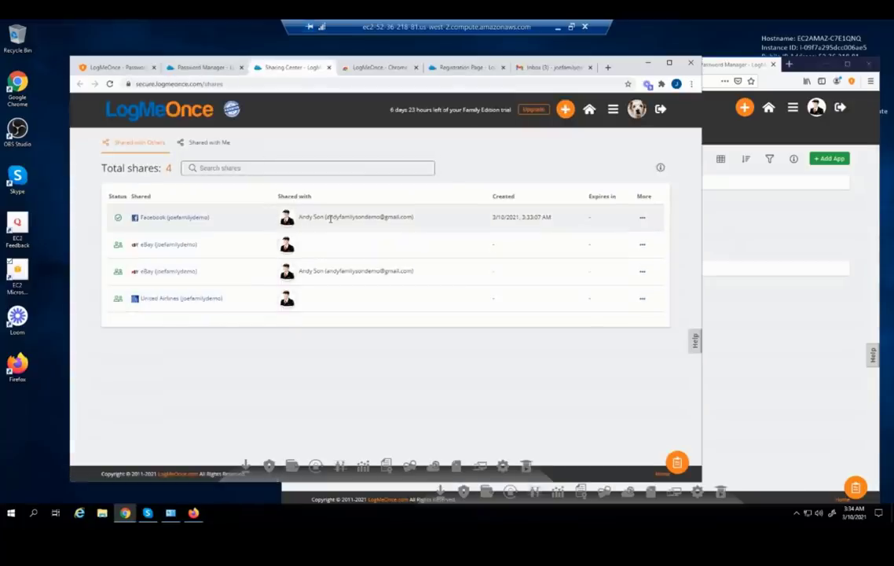
Untick 'Allow to view password' on the Facebook share and save the changes
left_click(642, 221)
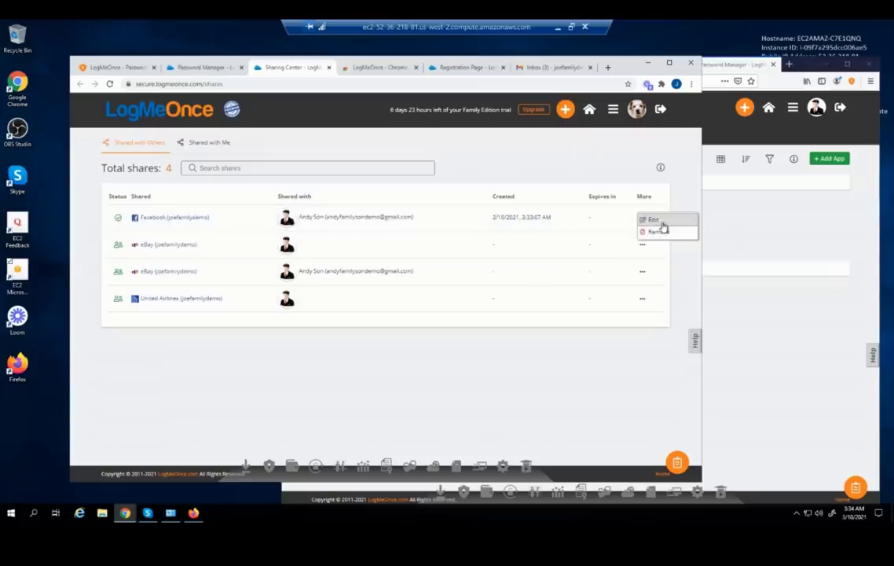
left_click(657, 231)
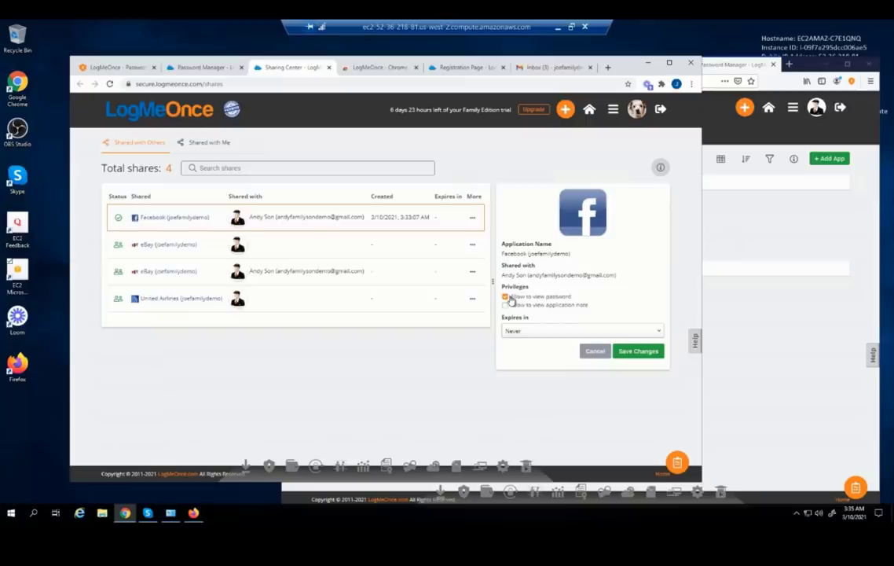
left_click(506, 297)
left_click(627, 358)
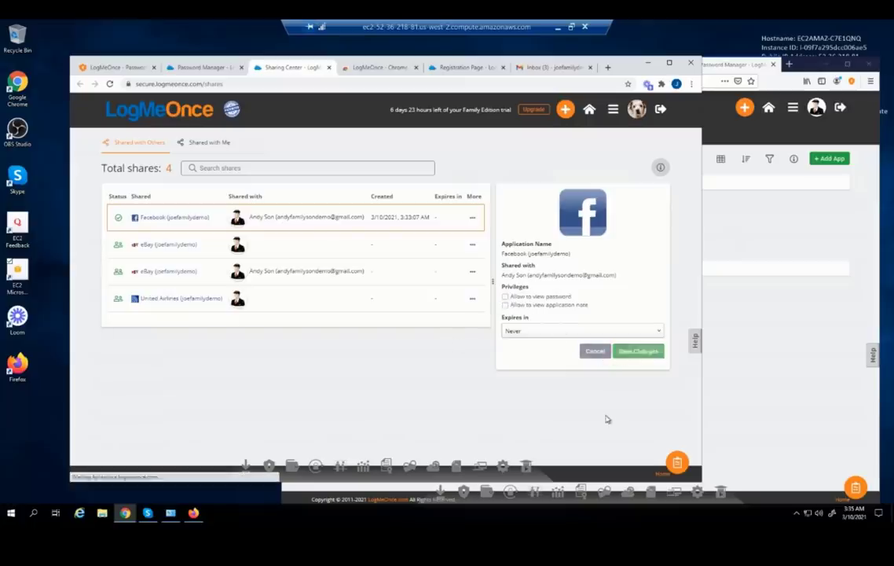
left_click(750, 370)
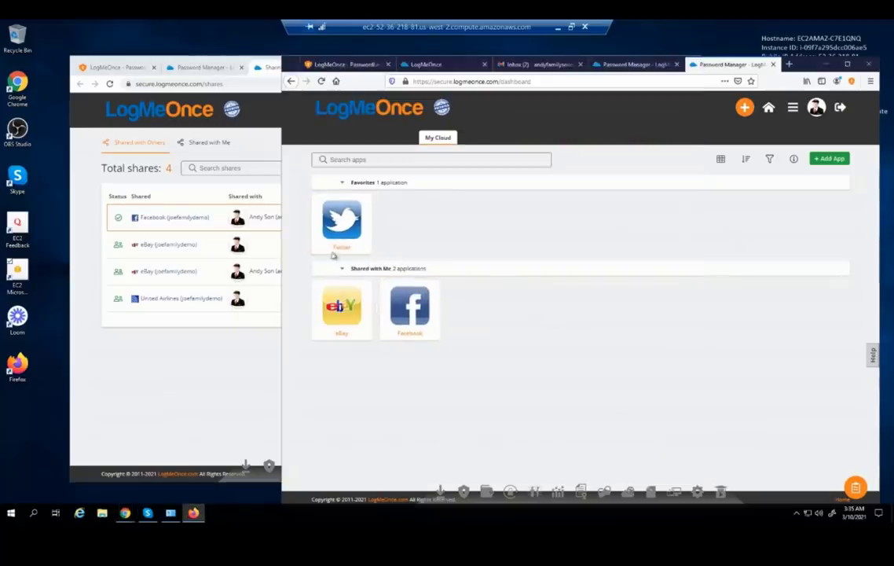
right_click(435, 287)
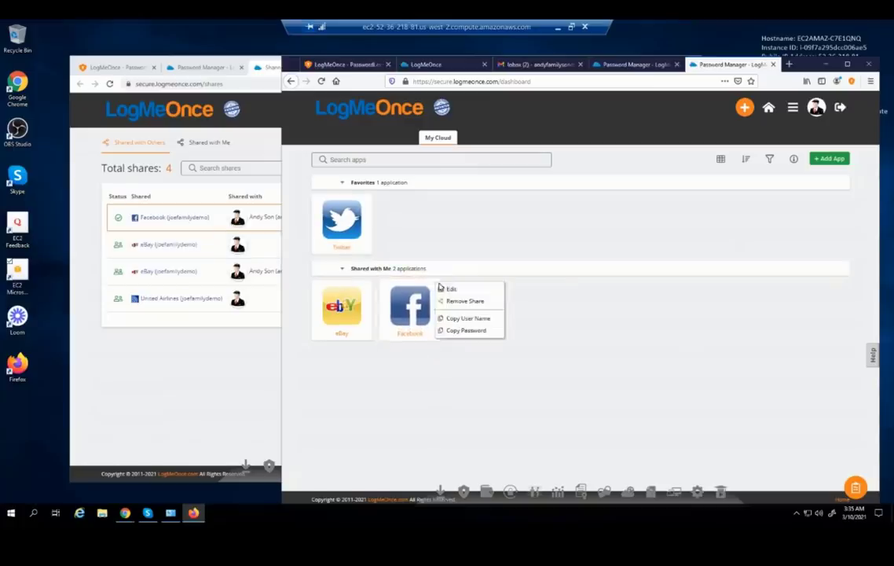
left_click(446, 291)
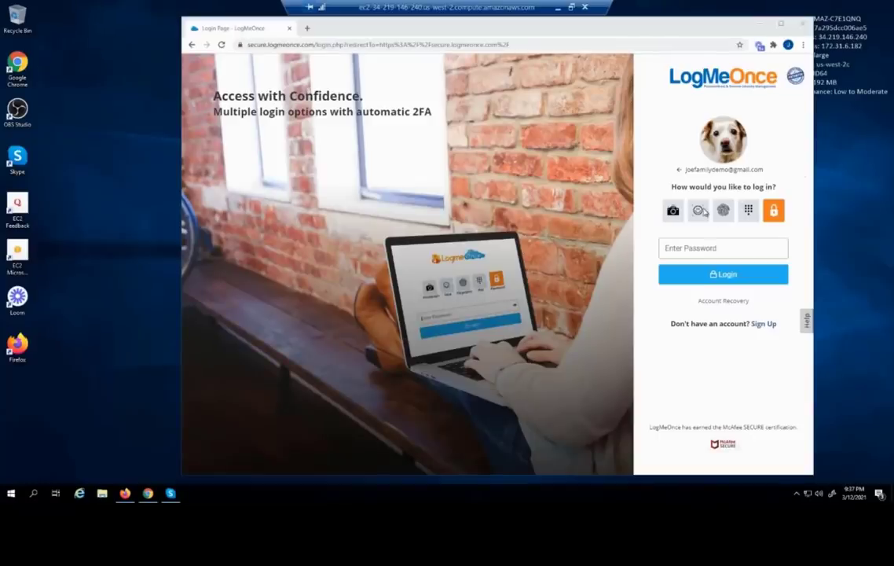
Paste the account password into the Enter Password field and log in
left_click(711, 247)
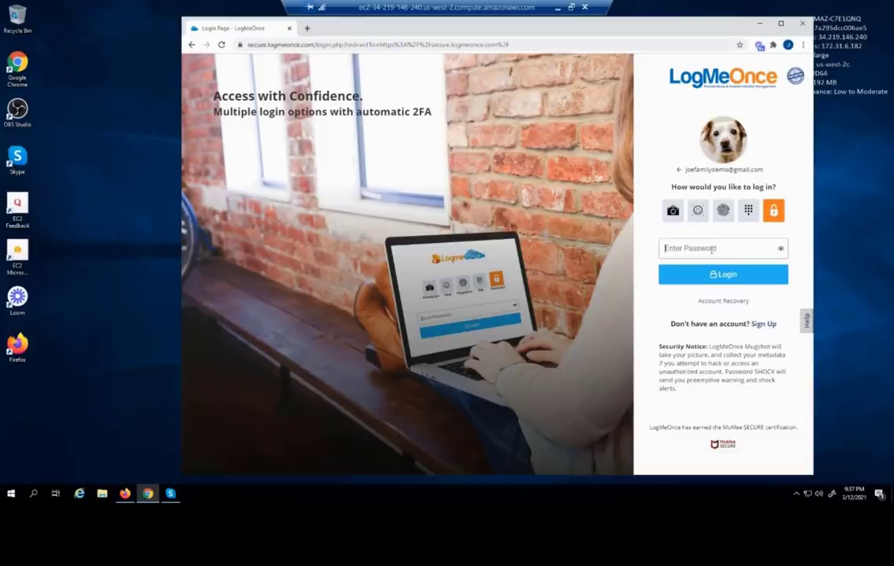
key("ctrl+v")
left_click(701, 275)
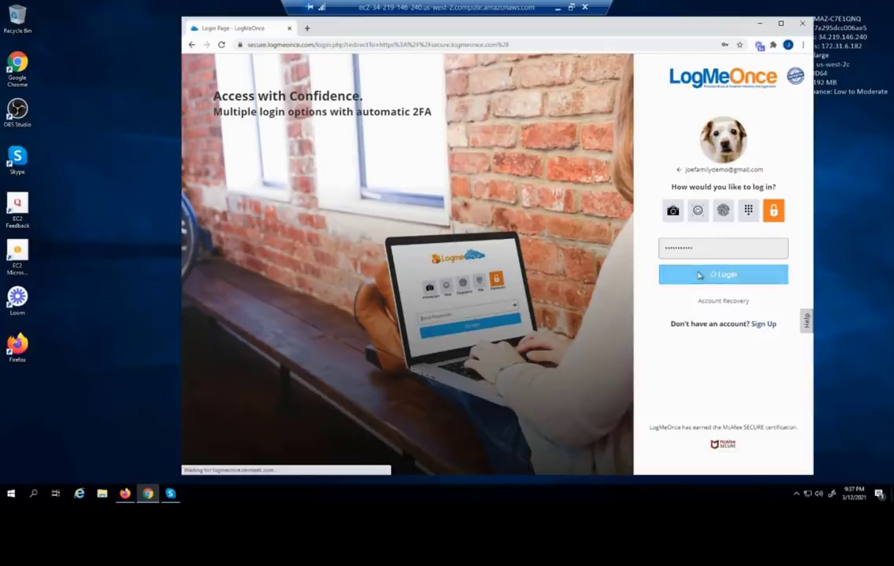
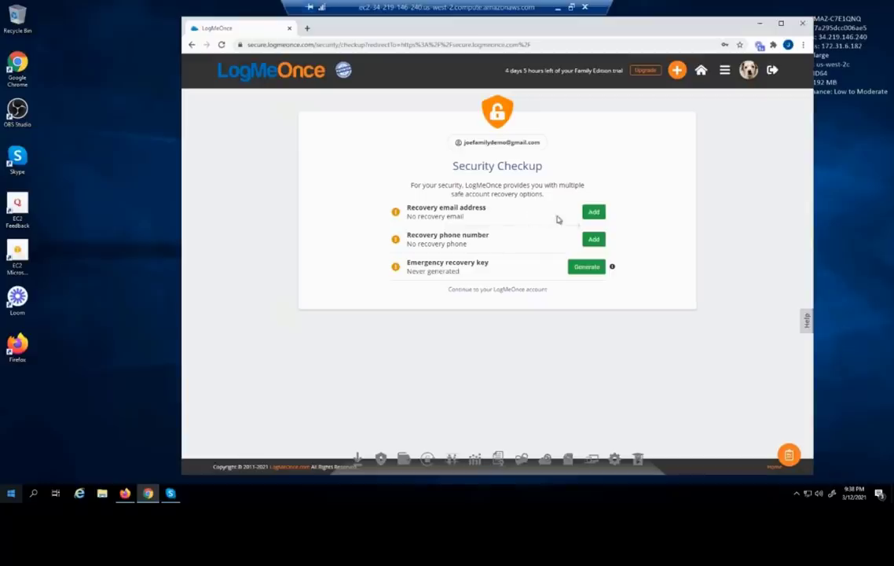
Generate an emergency recovery key and print it with Microsoft Print to PDF as 'LogmeOnce-RecoveryKey'
left_click(592, 270)
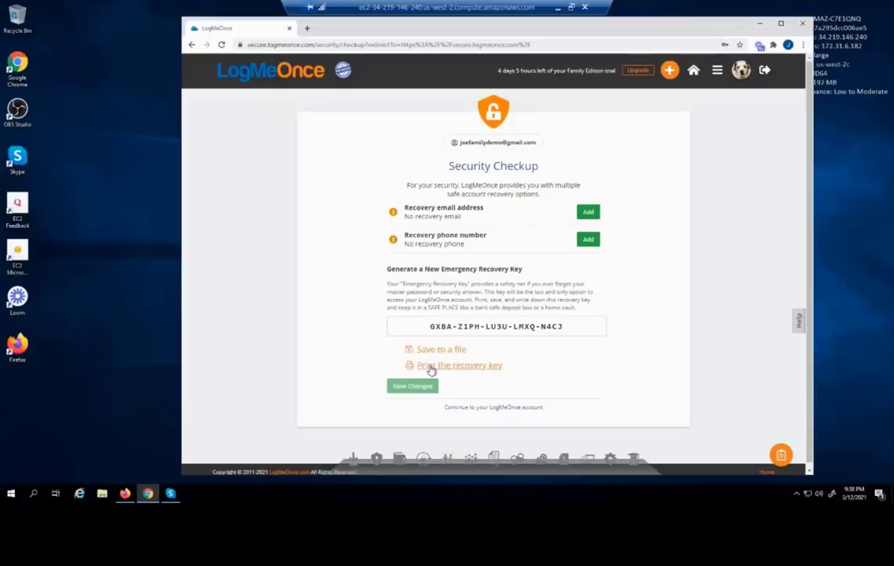
left_click(431, 368)
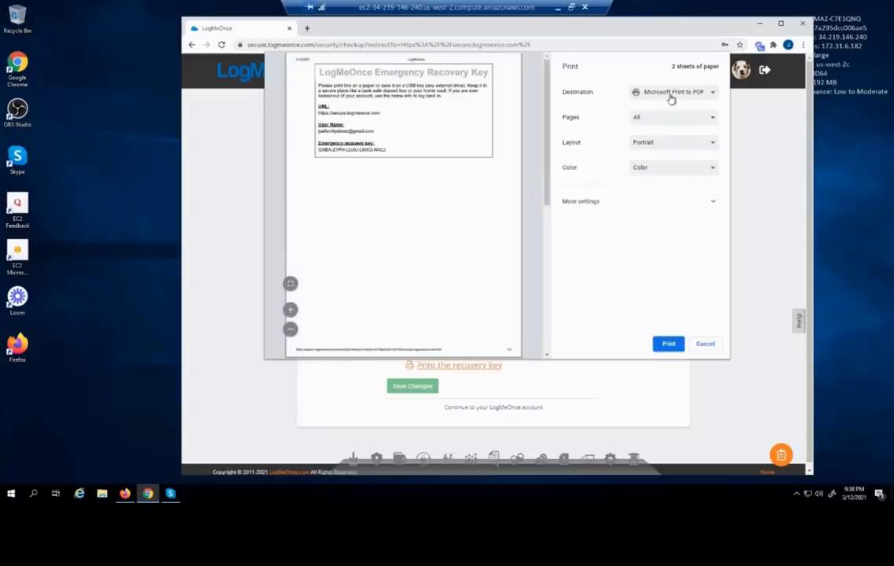
left_click(669, 346)
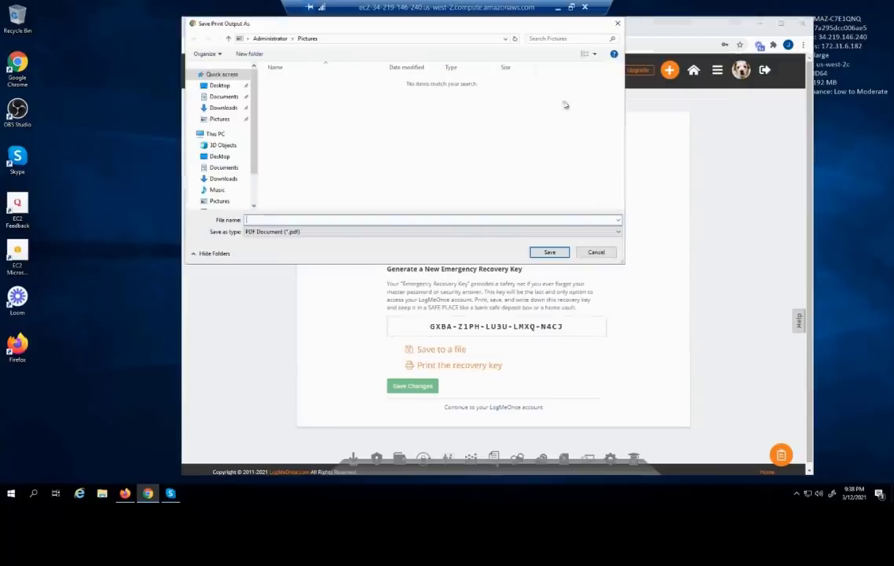
left_click(335, 221)
type("LogmeO")
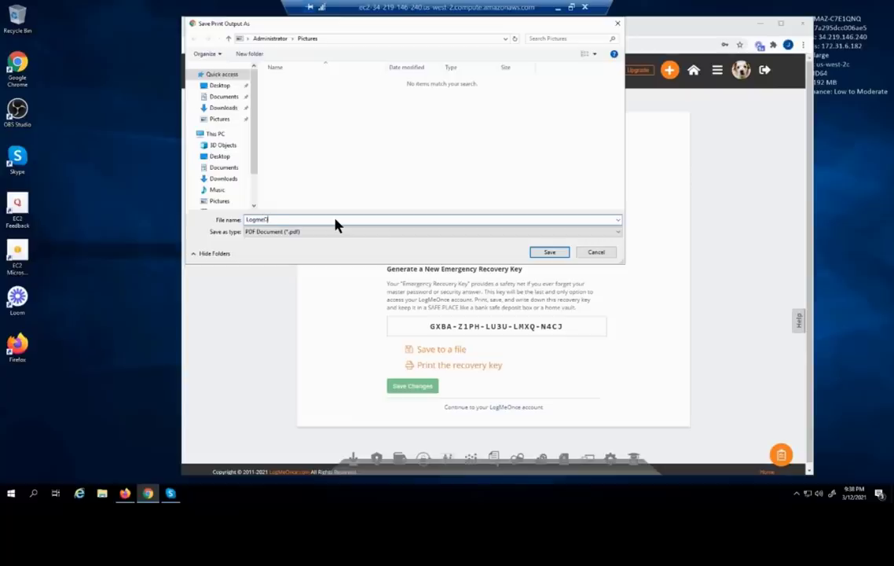
type("nce-RecoveryKey")
key("Return")
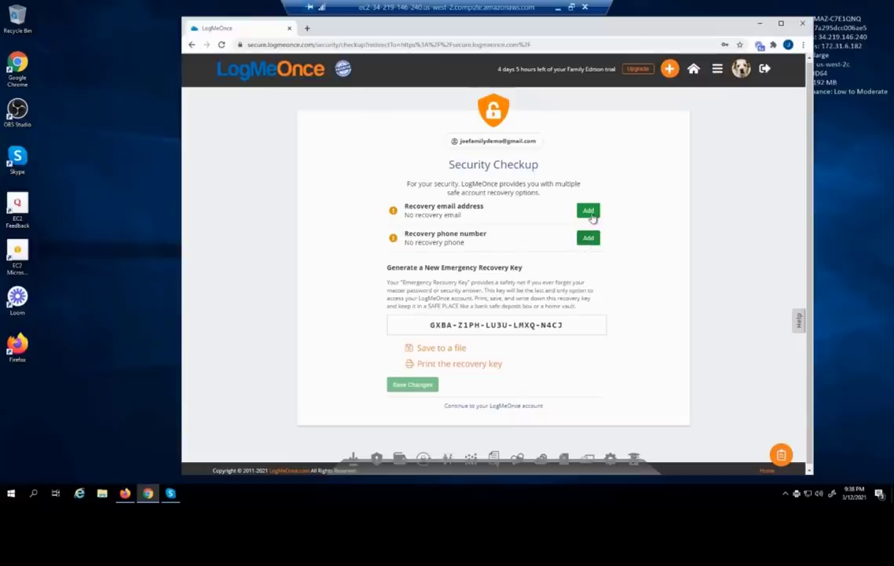
Paste the recovery email address into the Add form, save it, and switch to Firefox's Gmail window
left_click(588, 212)
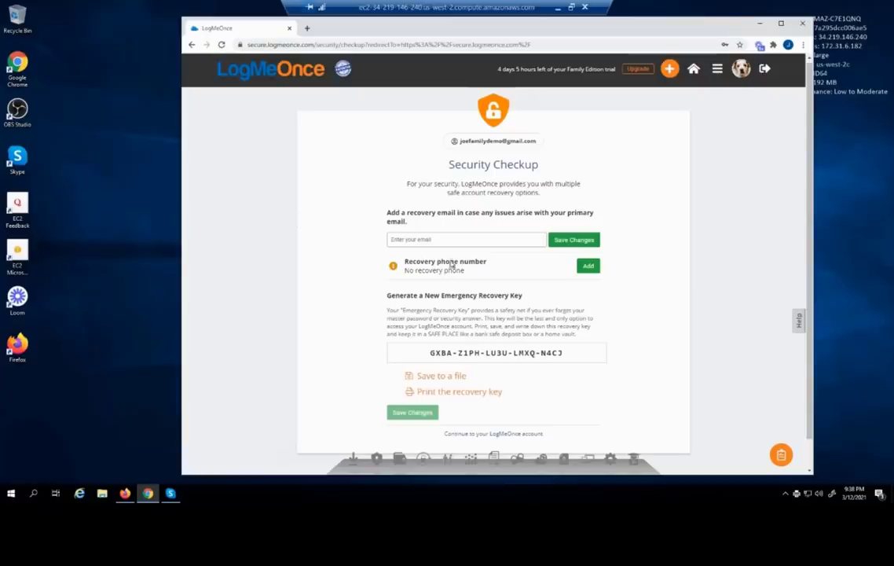
left_click(431, 238)
key("ctrl+v")
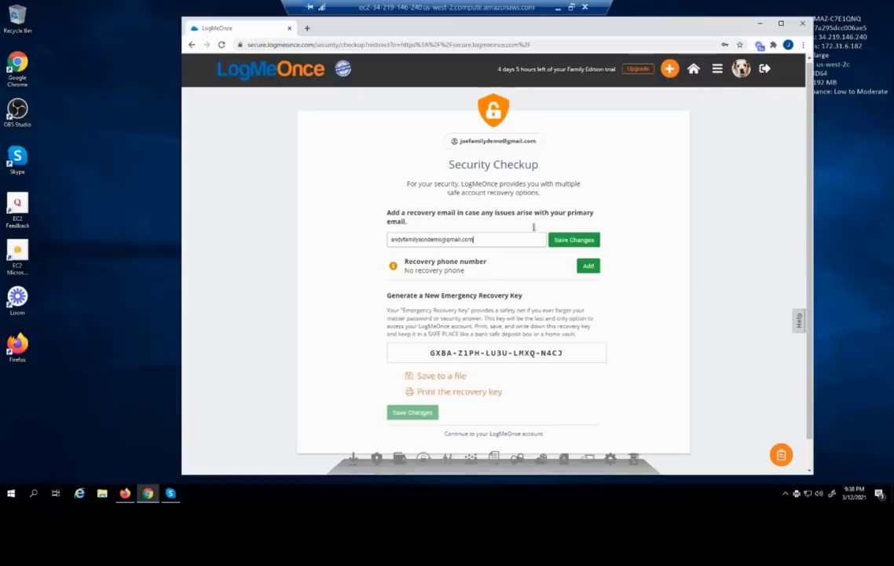
left_click(577, 242)
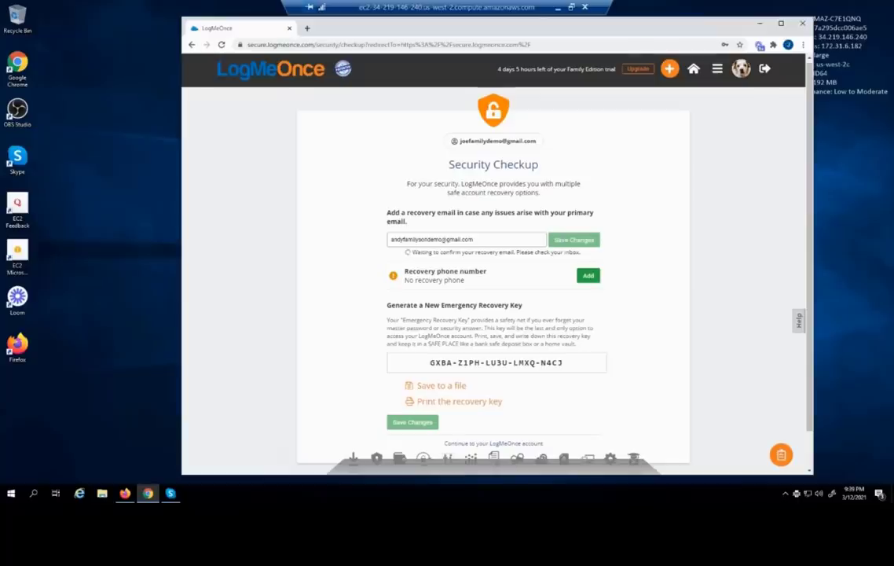
key("alt+Tab")
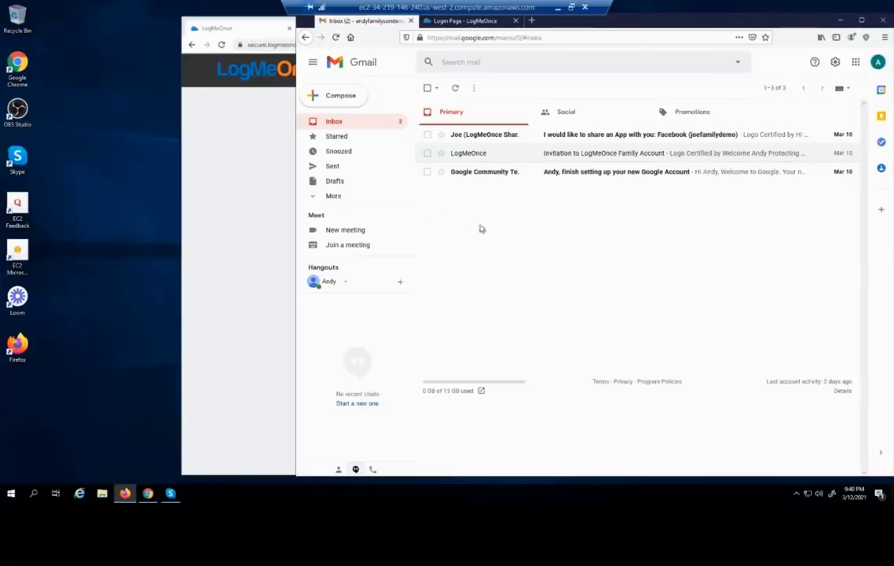
Find the LogMeOnce message in Gmail's Spam folder and report it as not spam
left_click(314, 197)
scroll(359, 208, "down", 2)
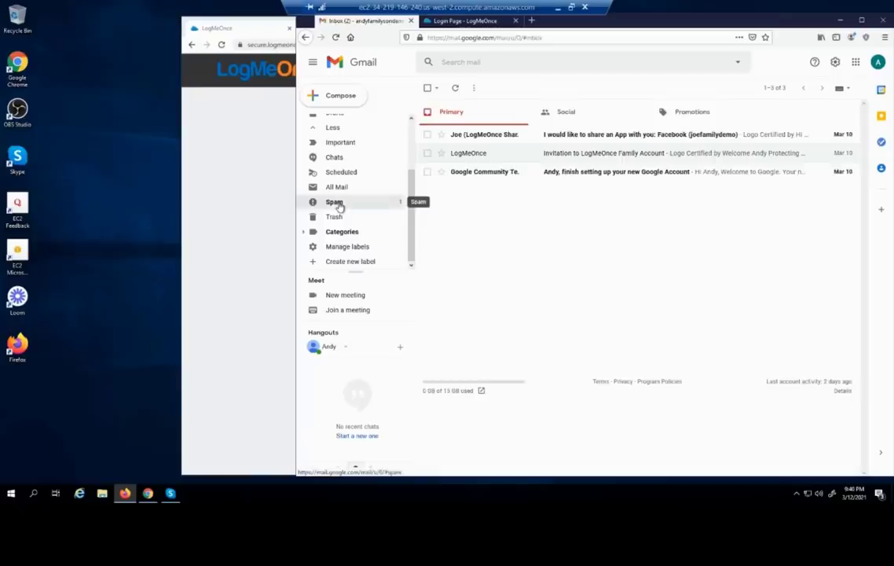
left_click(339, 204)
left_click(623, 140)
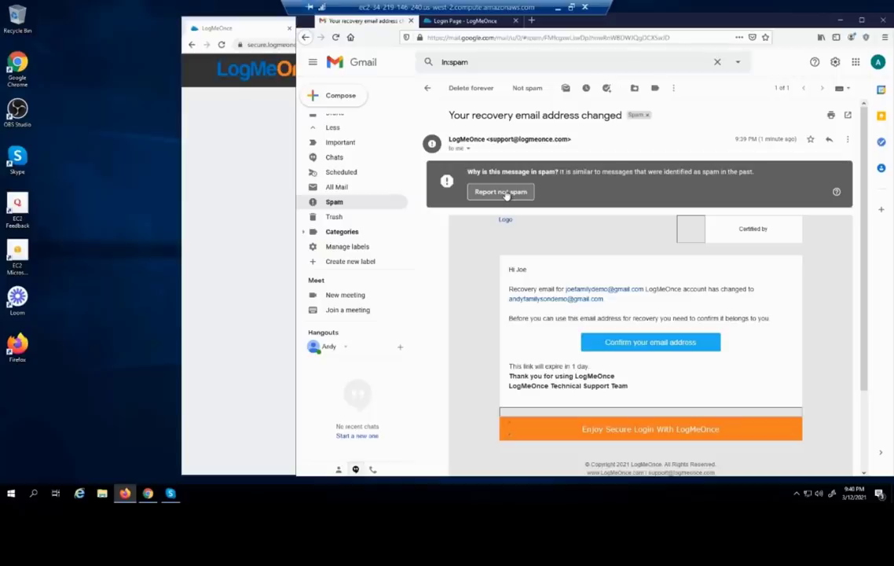
left_click(503, 192)
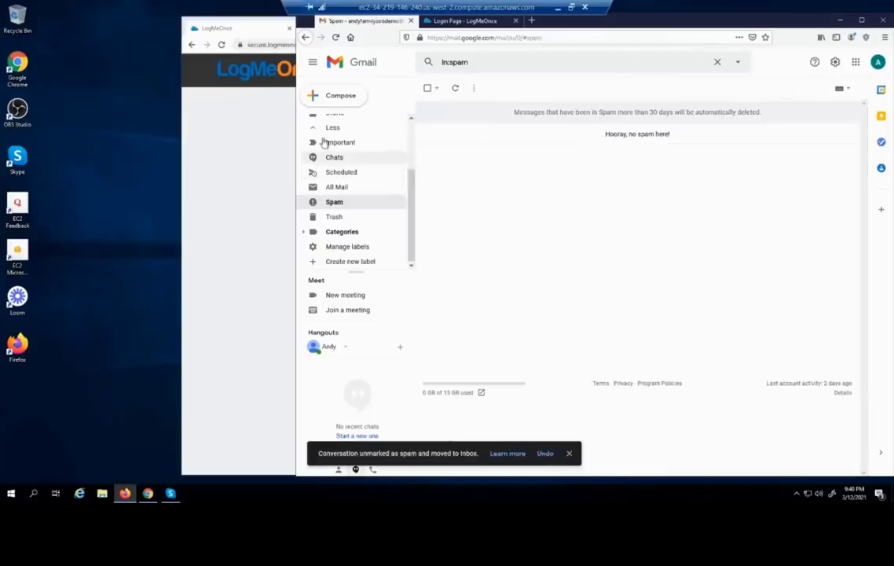
Open the recovery-email message from the Inbox, confirm the address, and return to LogMeOnce in Chrome
scroll(331, 140, "up", 3)
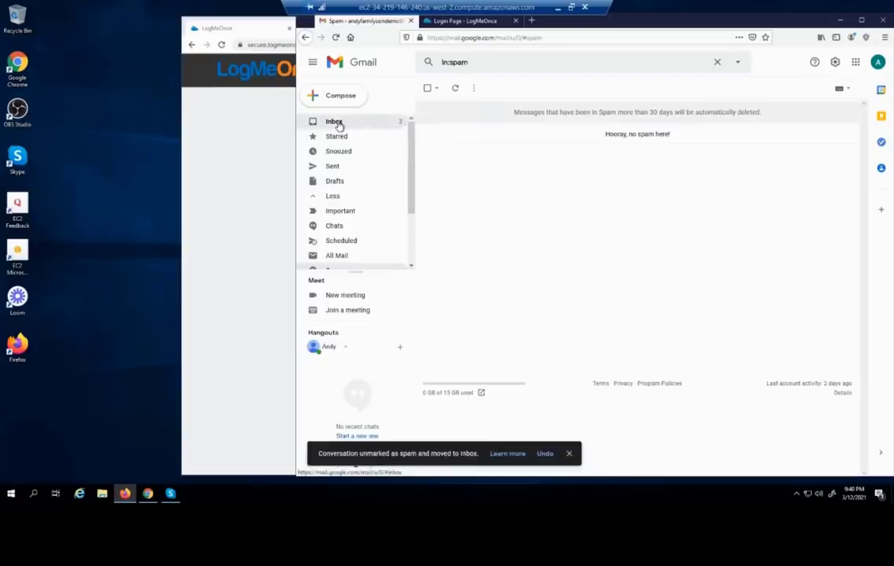
left_click(335, 123)
left_click(598, 136)
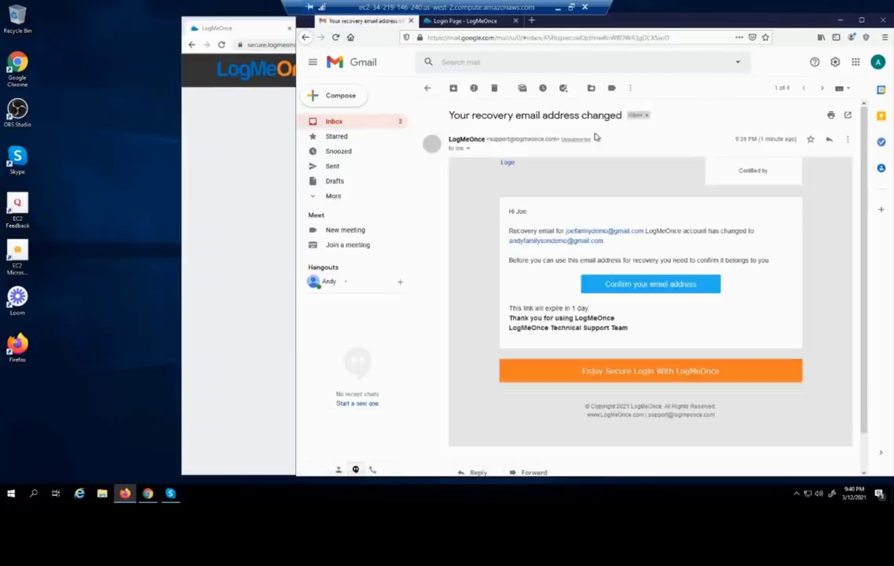
left_click(625, 288)
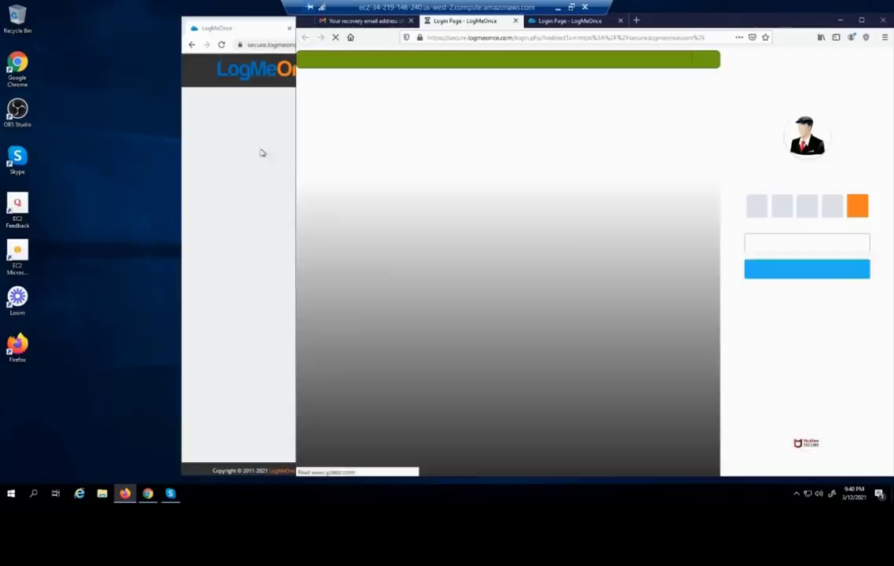
left_click(219, 136)
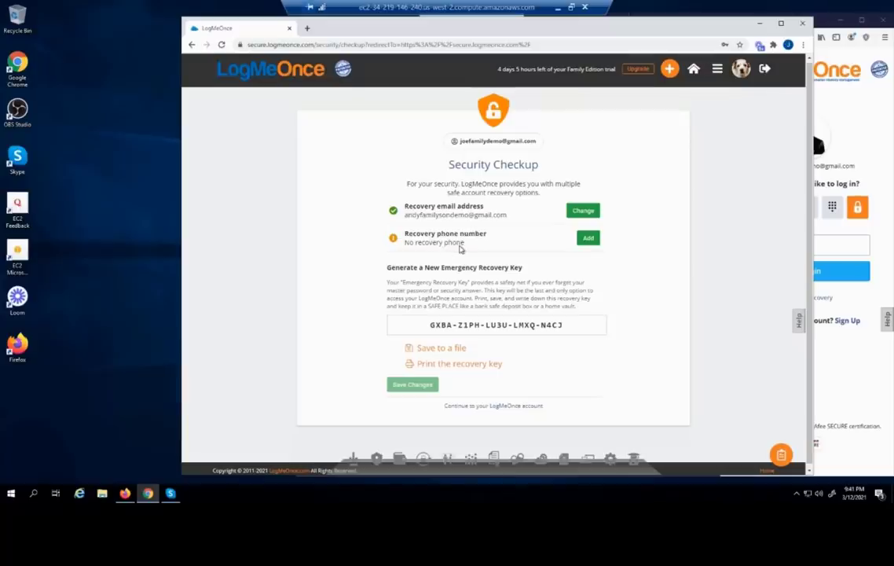
Submit a recovery phone number, dismiss the invalid-number error, and continue to the LogMeOnce account
left_click(591, 239)
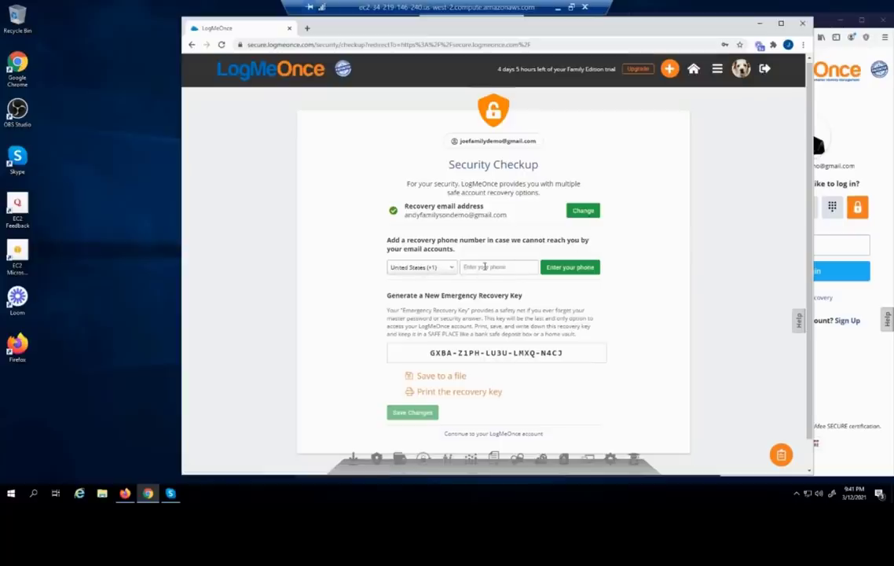
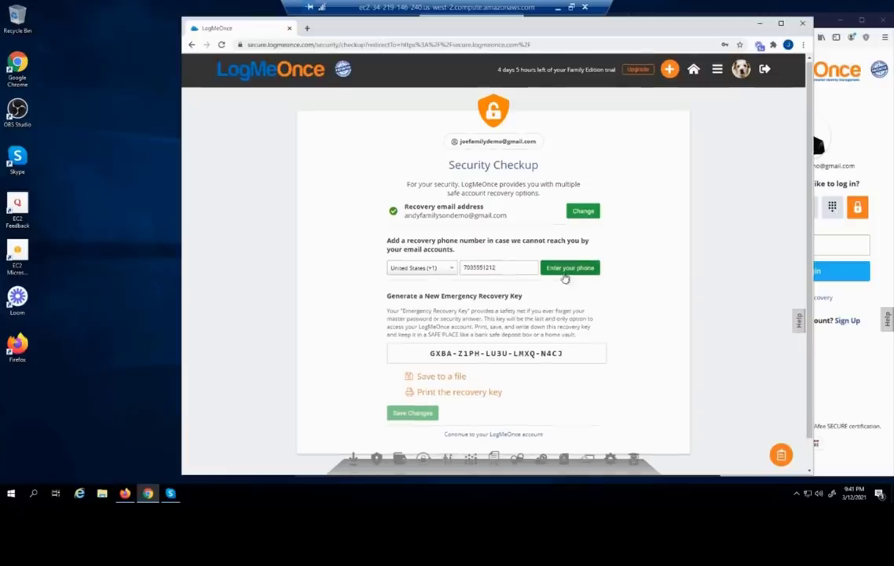
left_click(563, 270)
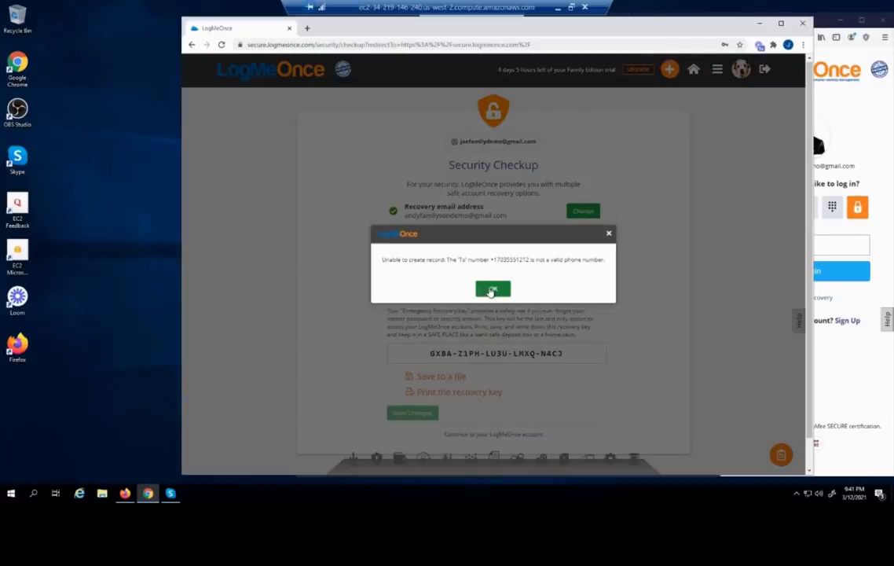
left_click(492, 289)
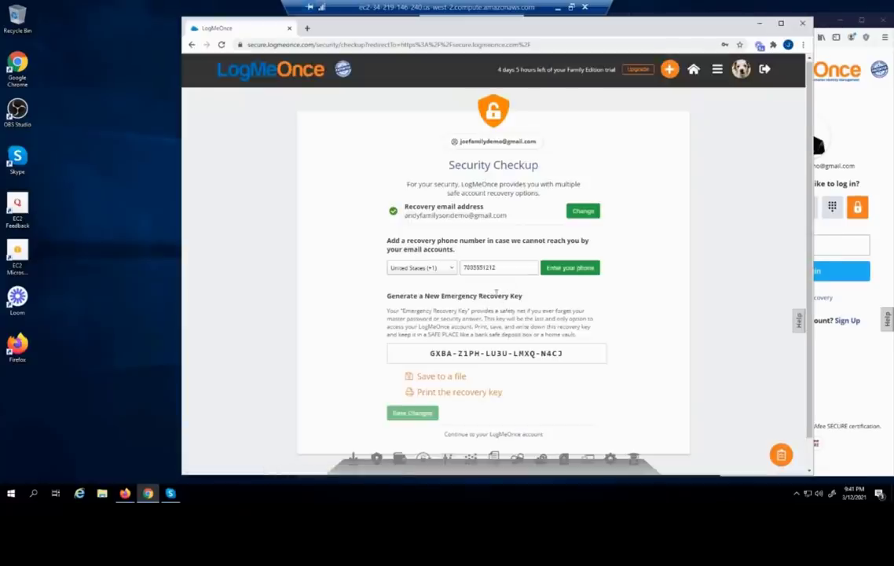
left_click(461, 435)
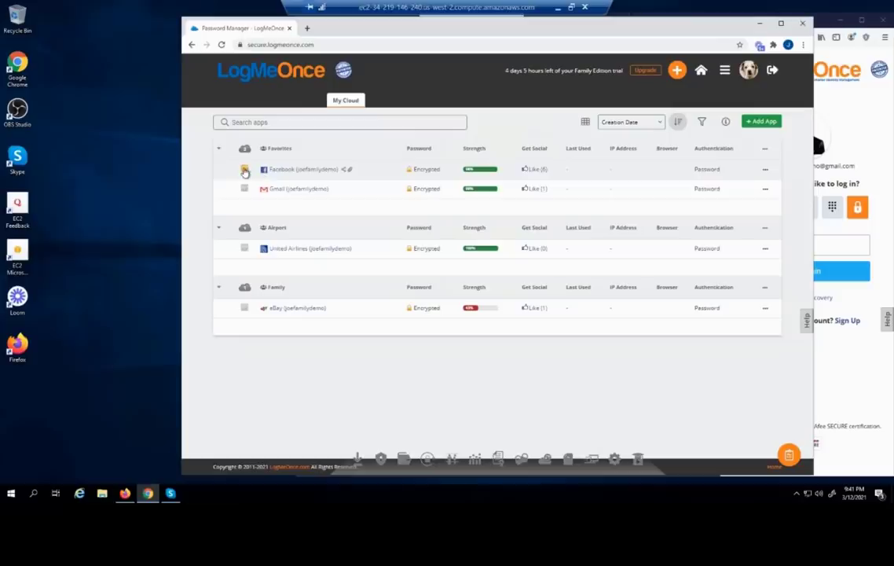
View the Facebook entry's note without saving, then start a new credit card entry
left_click(245, 171)
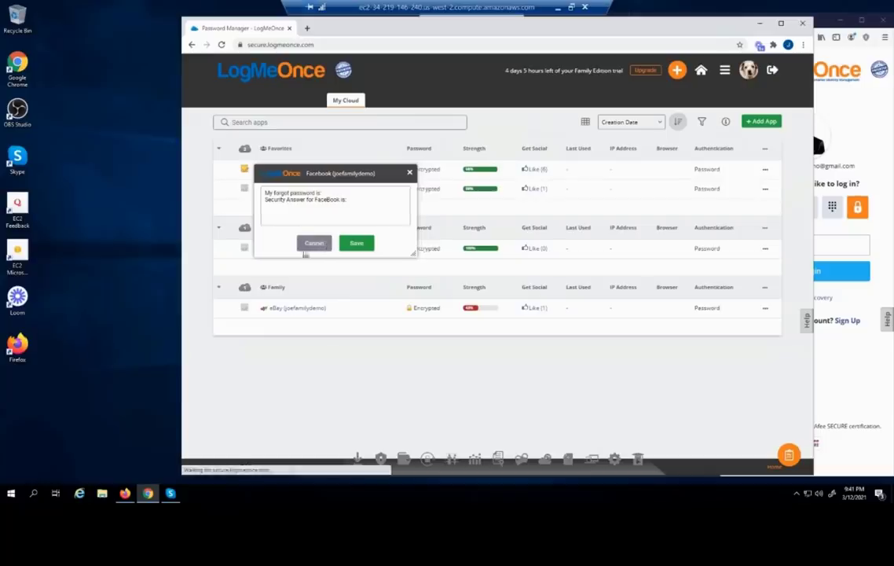
left_click(316, 244)
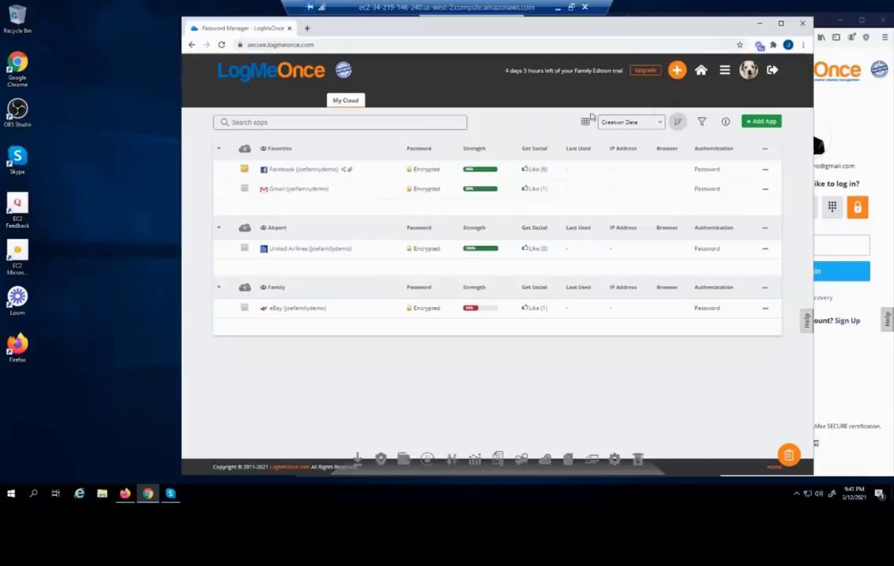
left_click(677, 70)
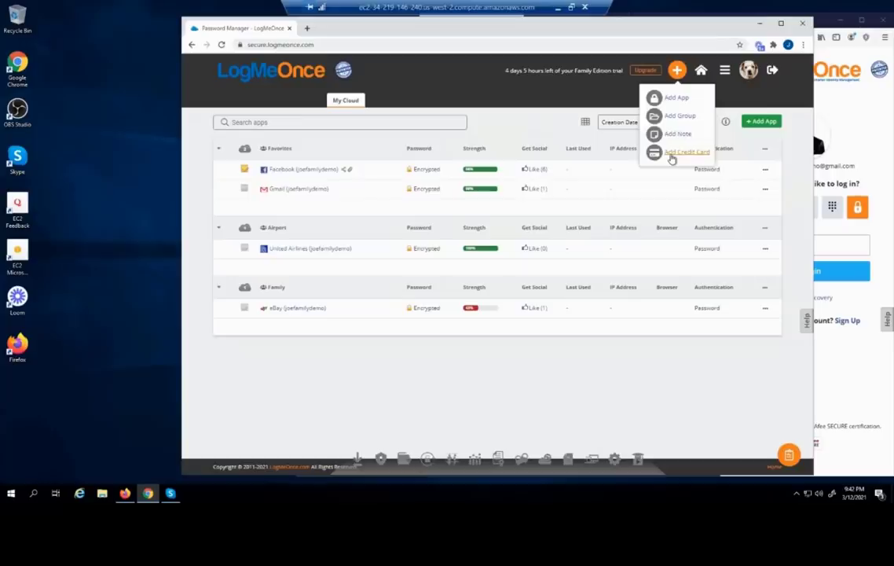
left_click(674, 152)
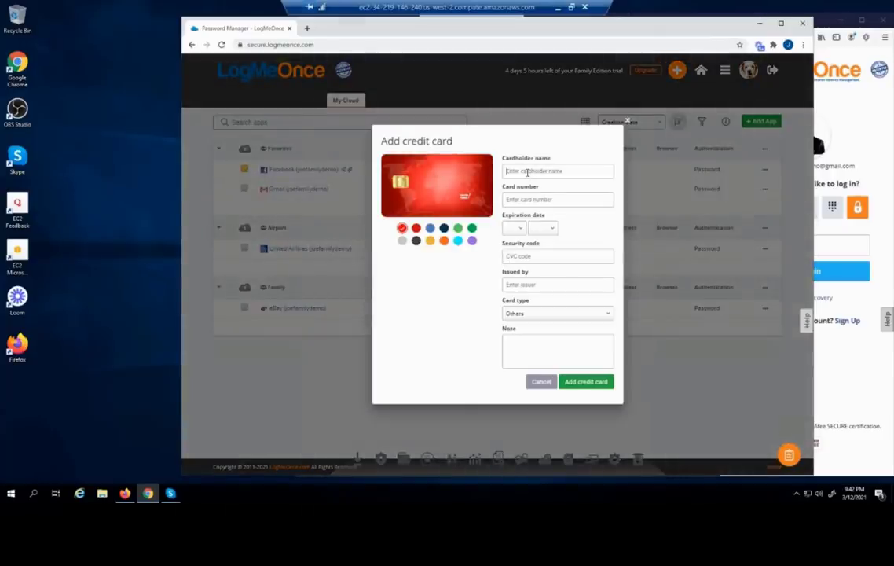
Save a Visa card with the cardholder's name, expiry 1/2025 and issuer BOA, then open the main menu
left_click(527, 172)
type("Joe Smith")
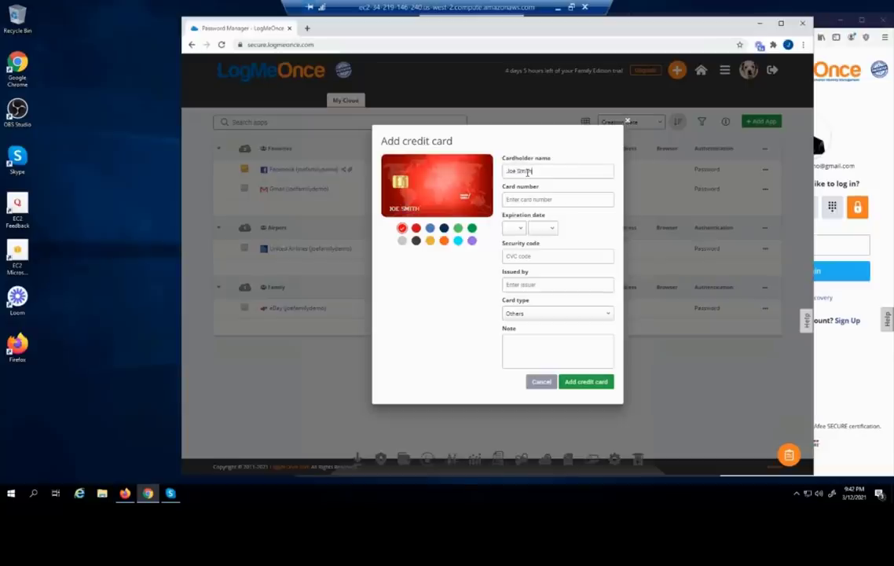
type("4242 4242 4242 4242")
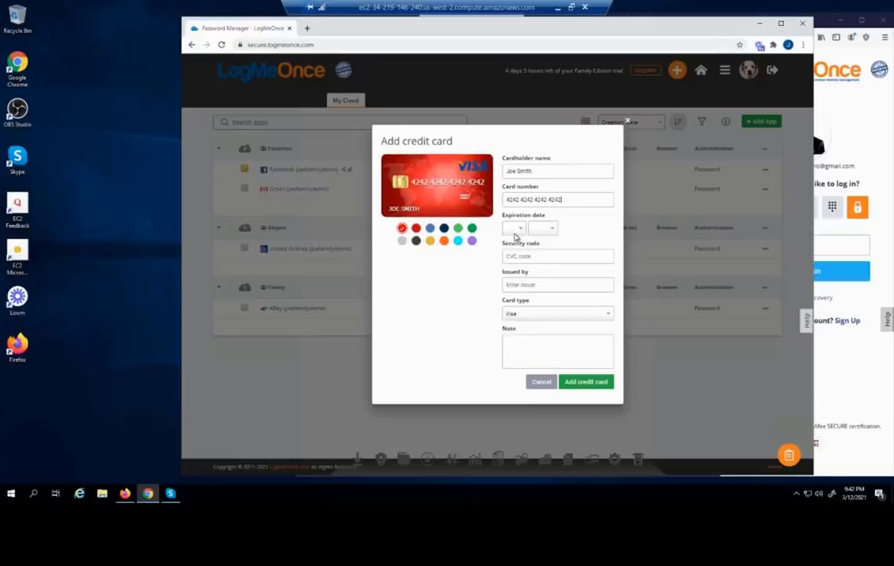
left_click(514, 228)
left_click(515, 255)
left_click(540, 228)
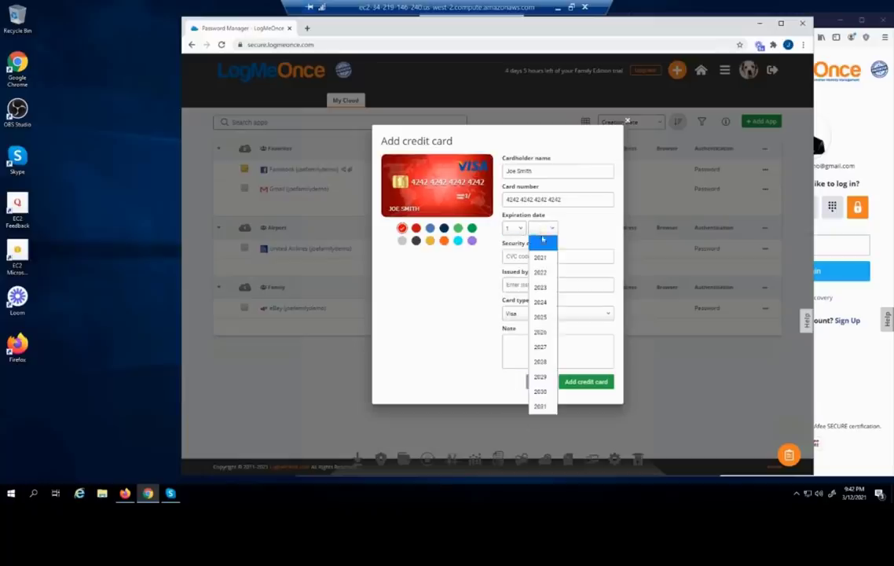
left_click(542, 317)
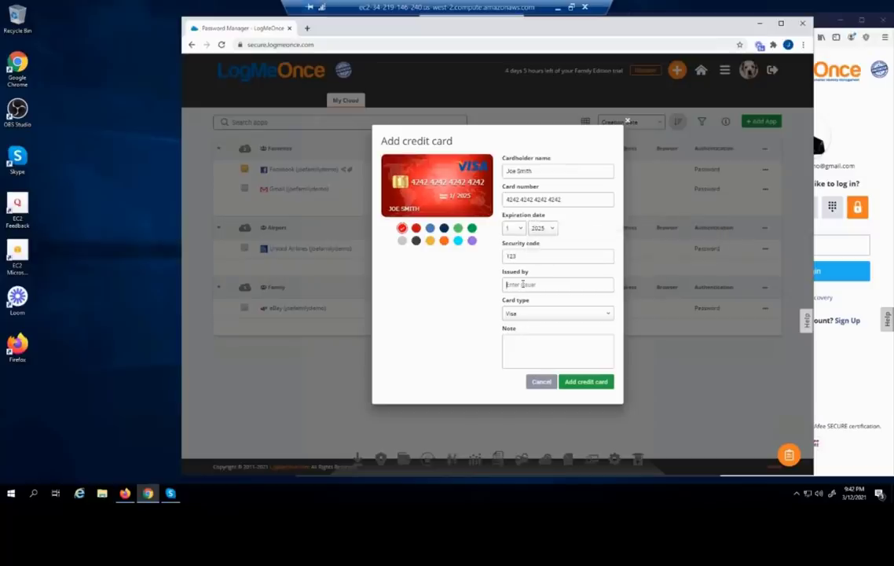
left_click(522, 284)
type("BOA")
left_click(590, 385)
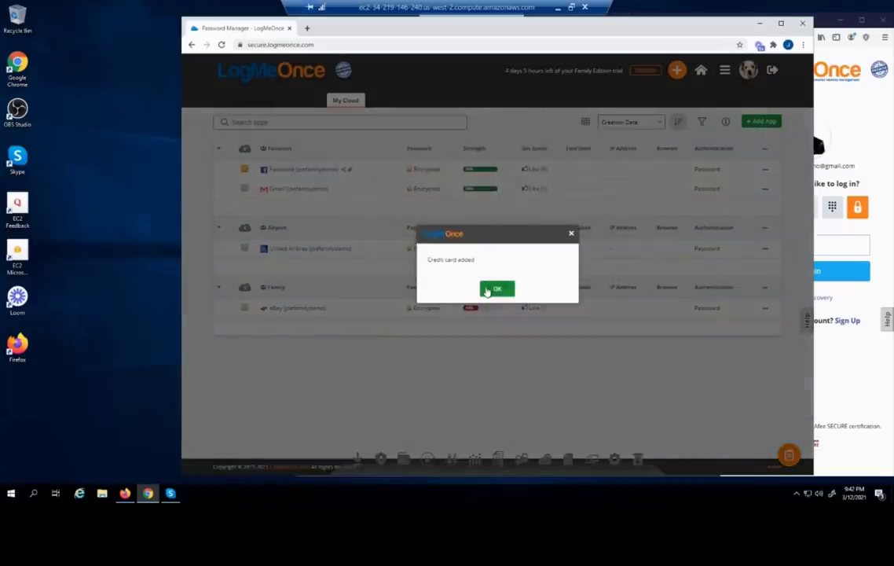
left_click(488, 290)
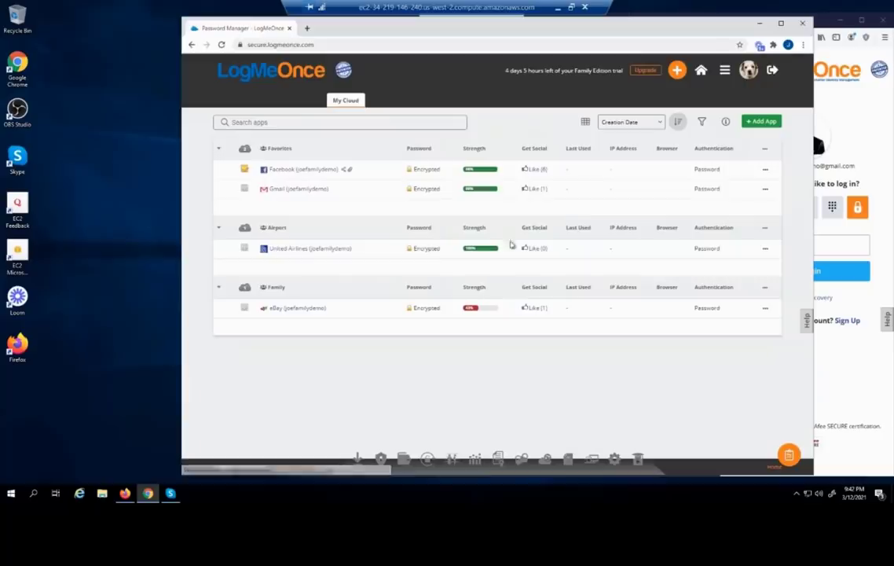
left_click(723, 73)
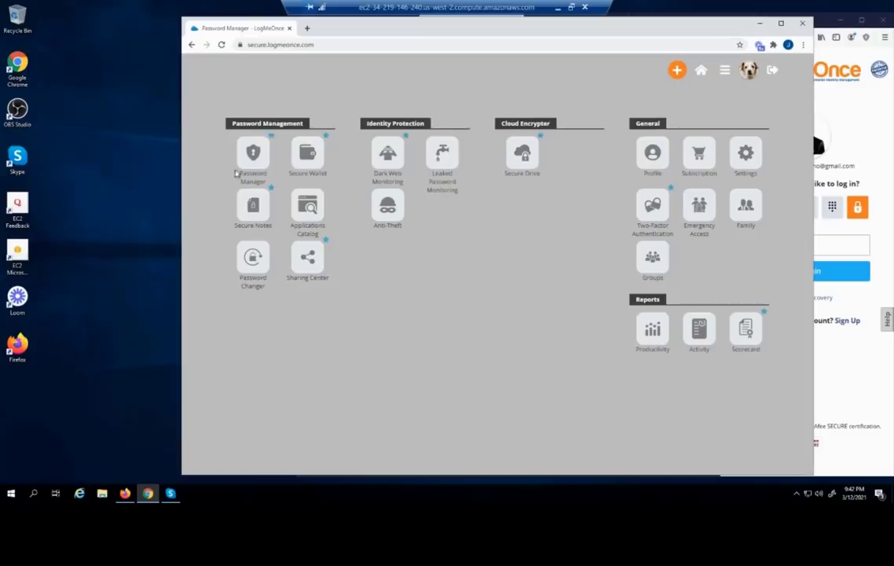
Review the two saved cards in Secure Wallet, then go to the Sharing Center from the main menu
left_click(312, 159)
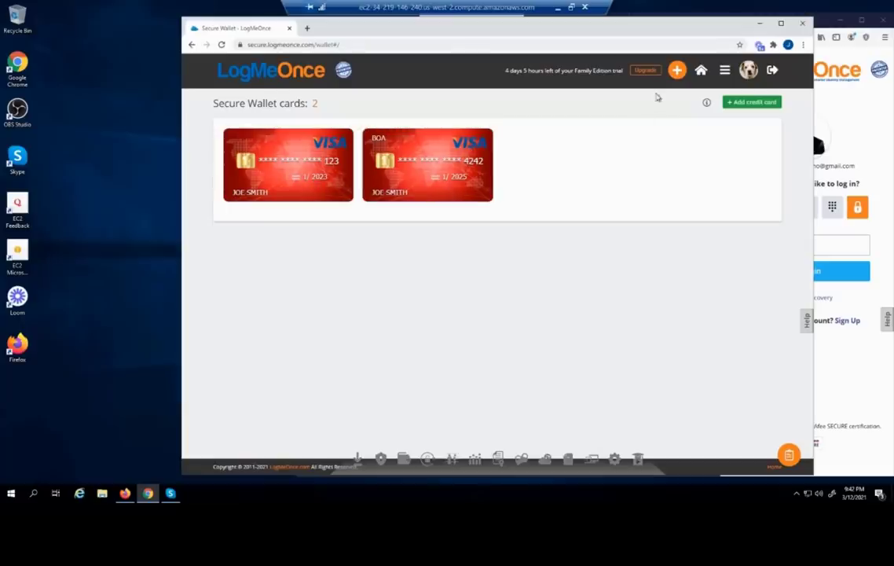
left_click(677, 81)
left_click(723, 72)
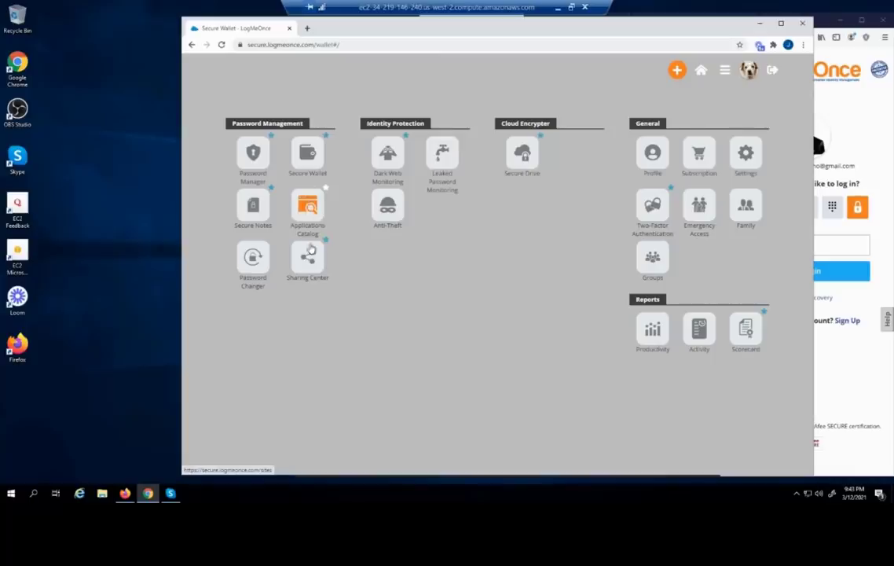
left_click(307, 274)
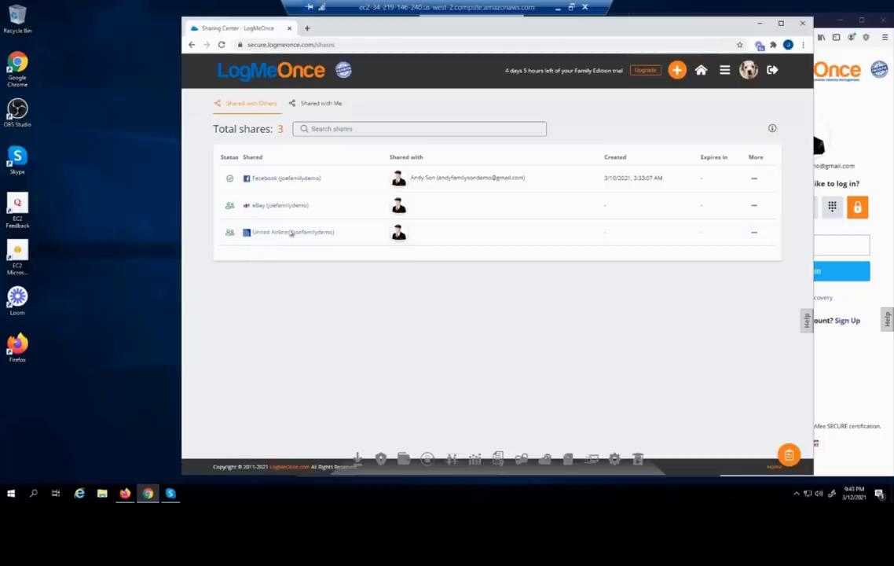
Check the Facebook share's privileges and expiry, view the empty Shared with Me tab, and reopen the menu
left_click(754, 181)
left_click(766, 183)
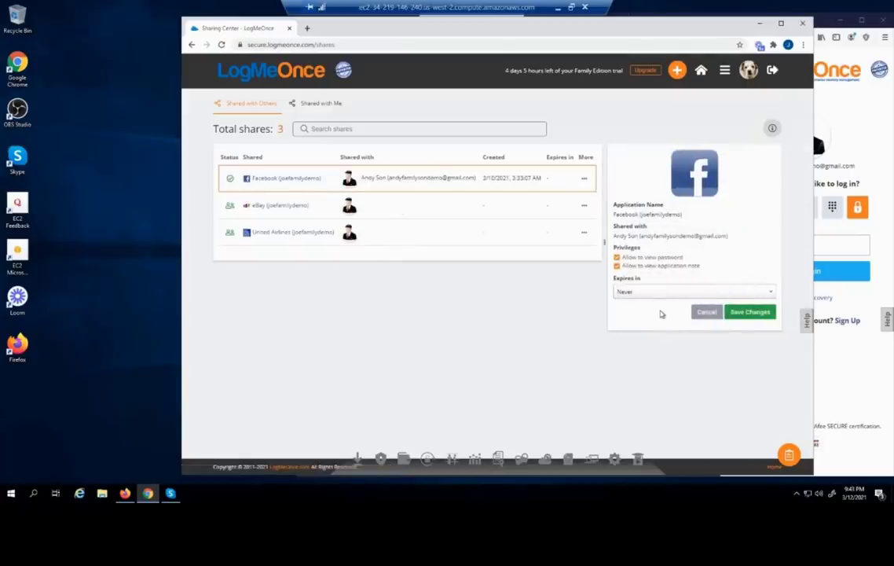
left_click(310, 111)
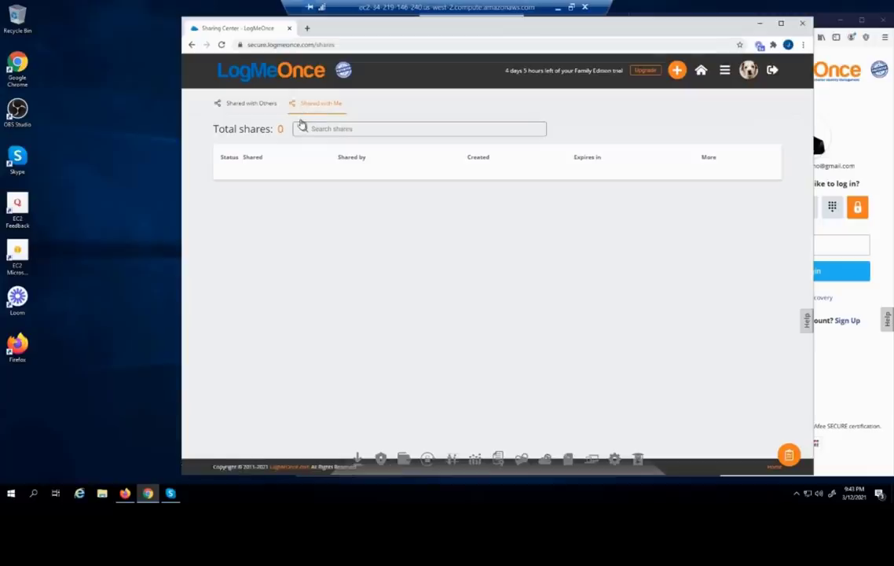
left_click(724, 72)
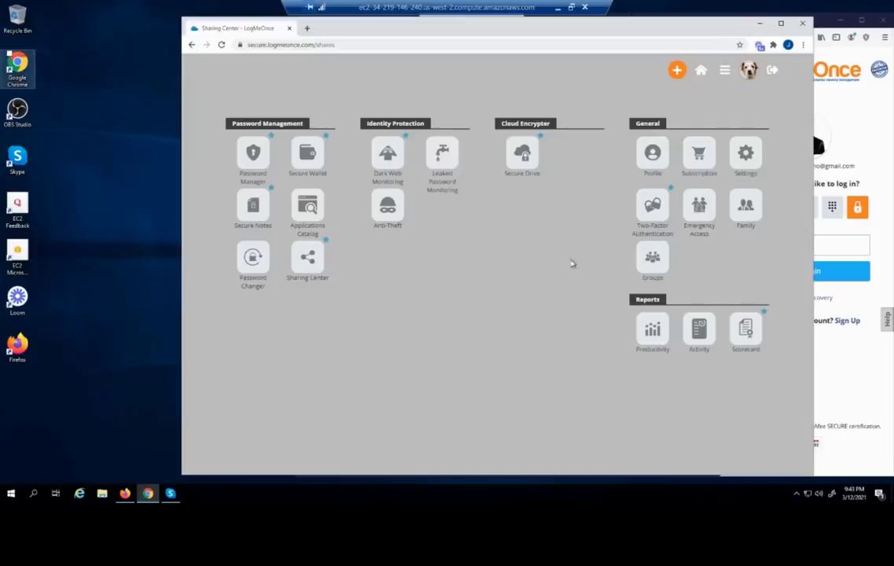
Open the Family group on the Groups page and add the family member's account as a member
left_click(655, 264)
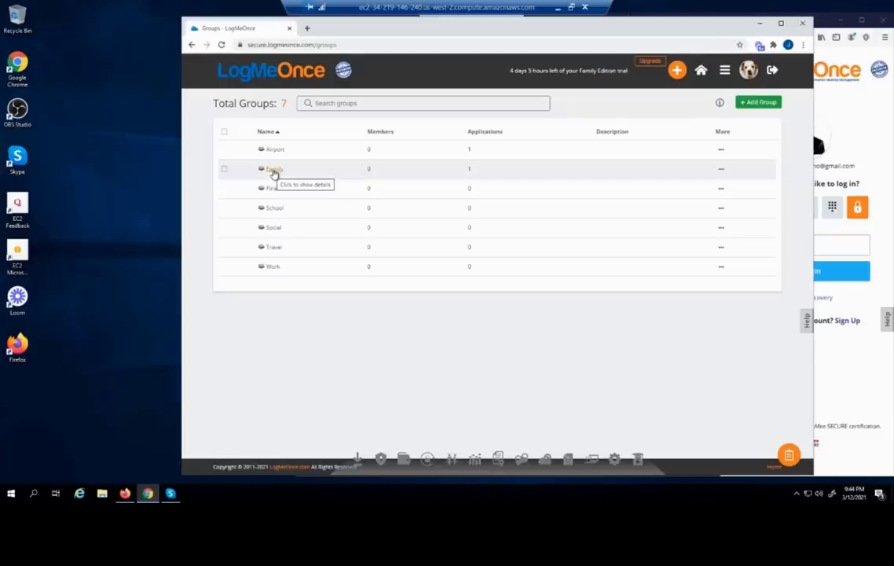
left_click(271, 170)
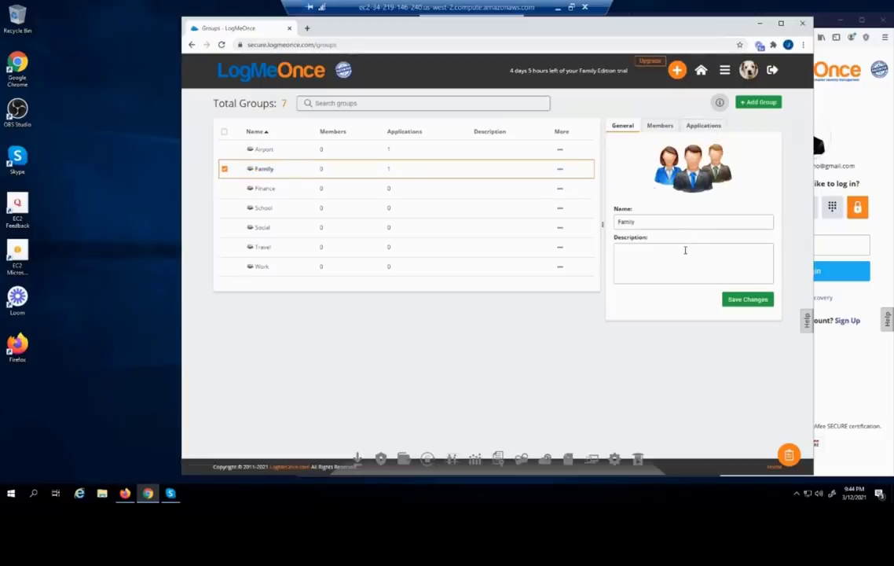
left_click(657, 127)
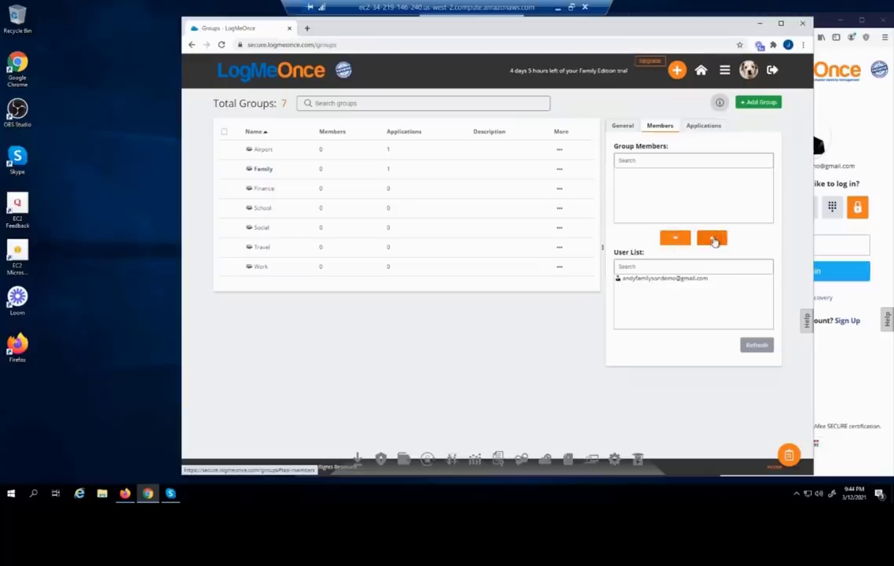
left_click(667, 281)
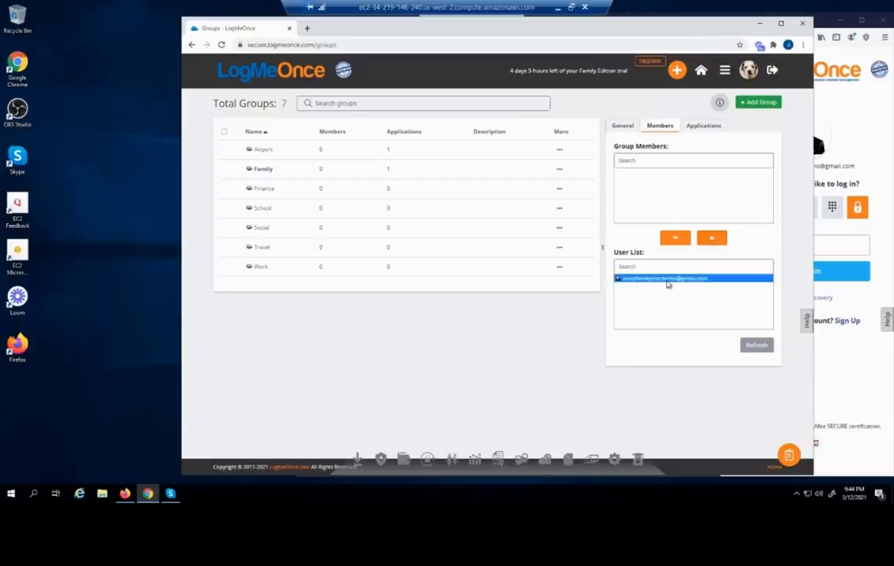
left_click(711, 244)
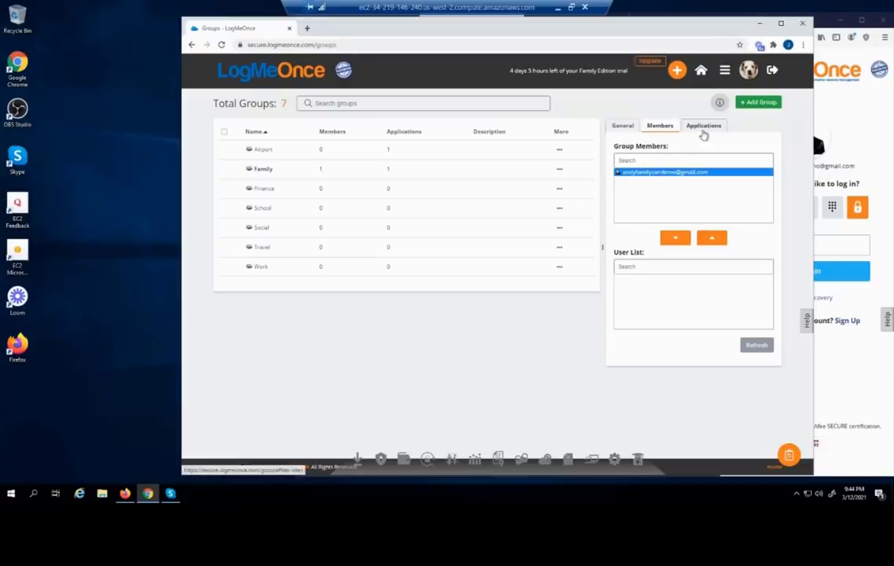
Assign United Airlines to the Family group alongside eBay
left_click(703, 127)
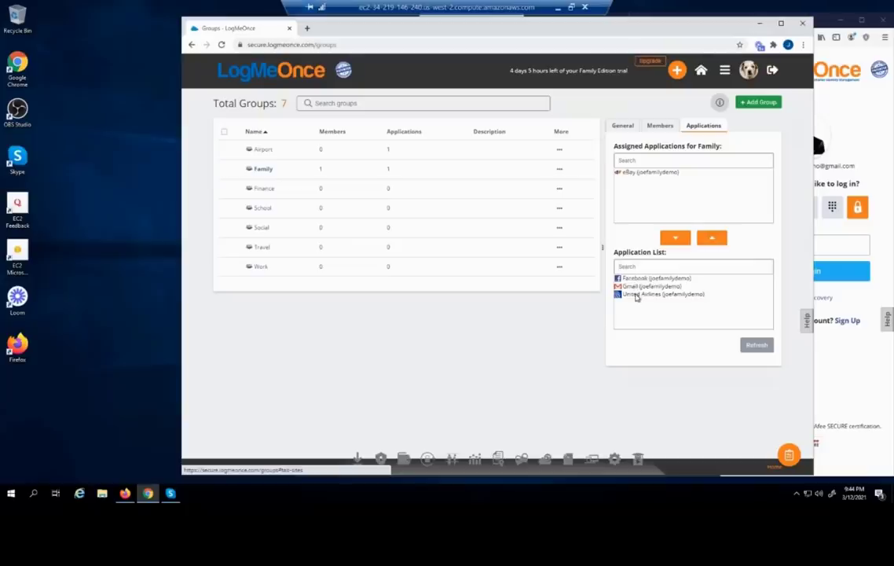
left_click(637, 294)
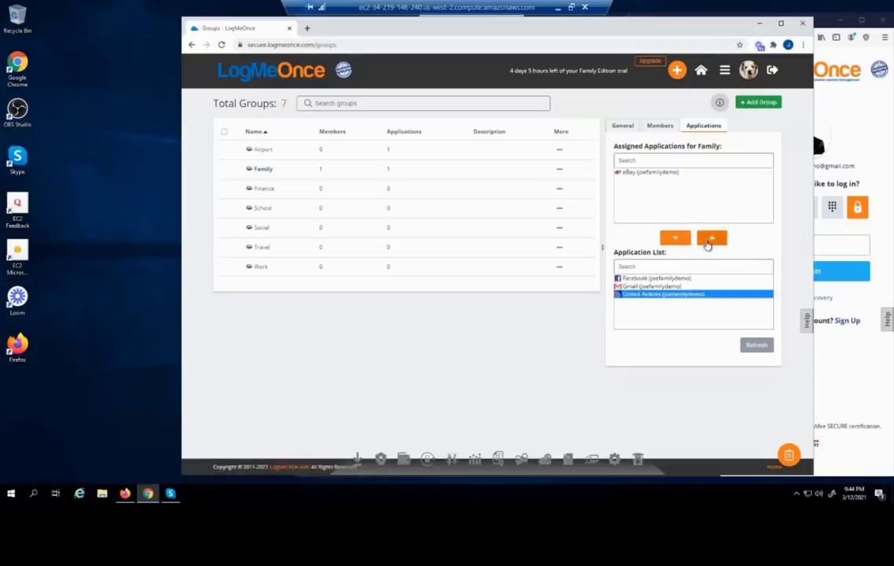
left_click(707, 238)
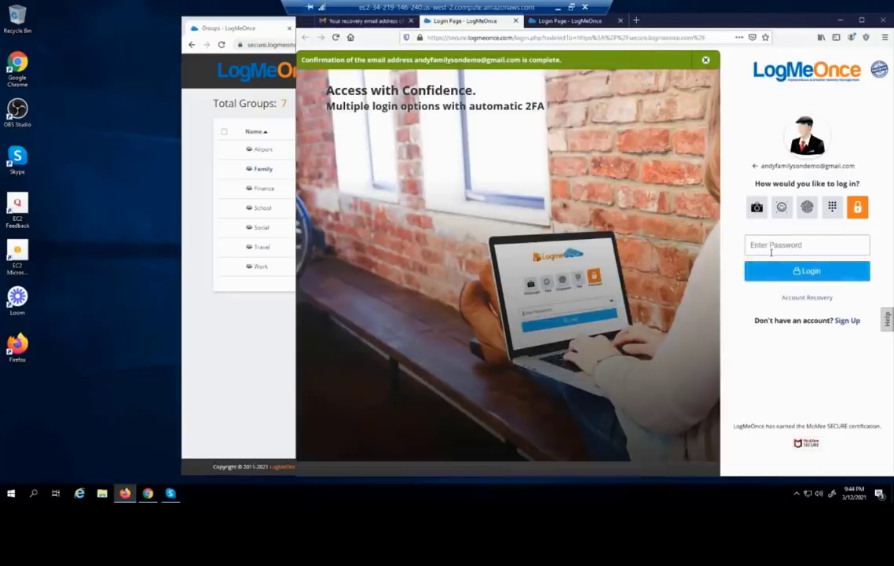
Log in to the family member's LogMeOnce account in Firefox, declining Firefox's offer to save the password
left_click(773, 248)
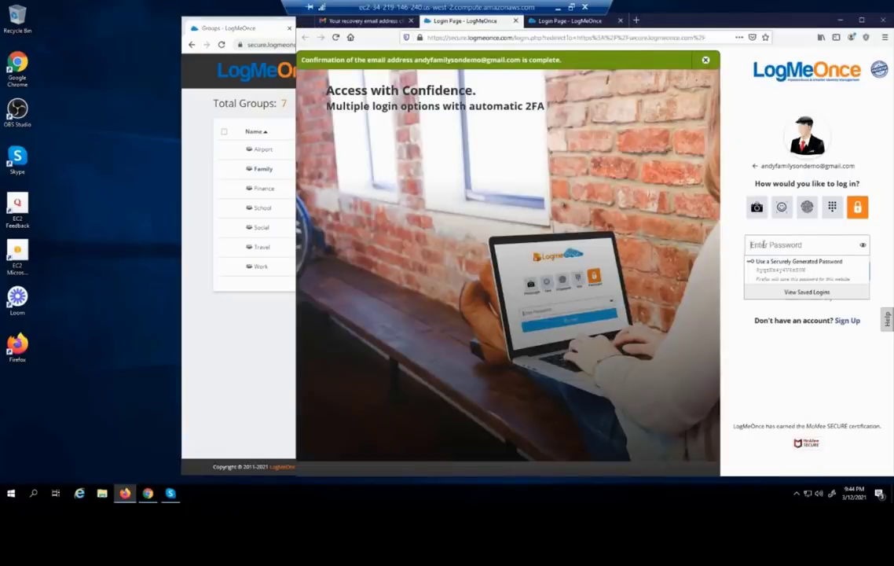
type("••••")
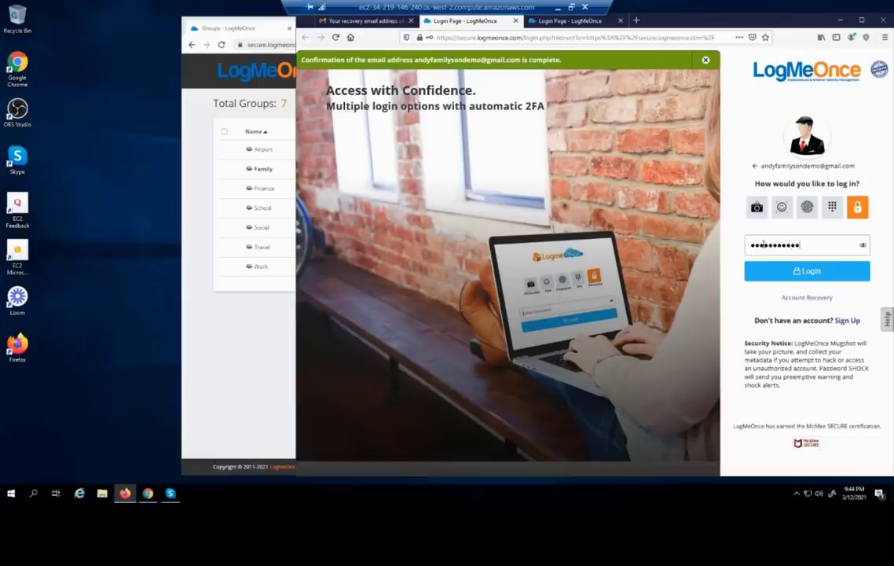
key("Return")
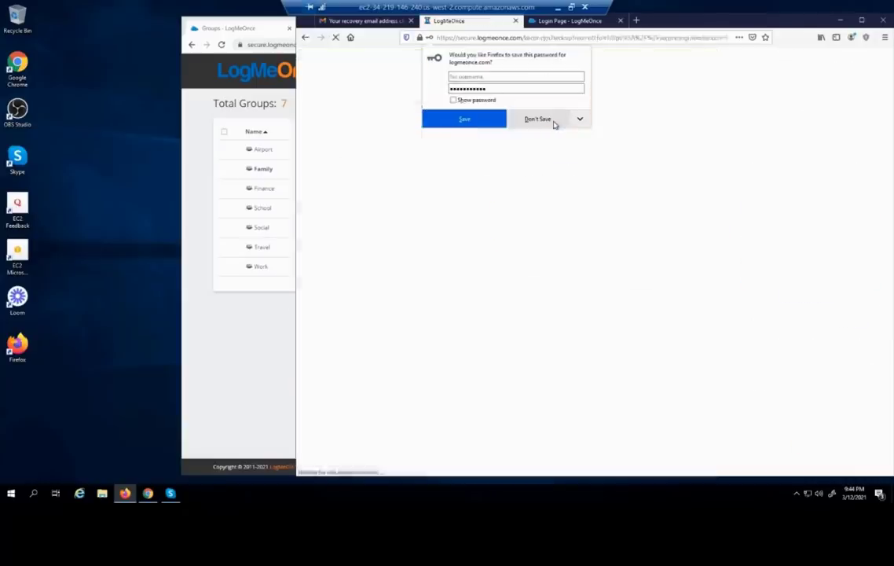
left_click(553, 123)
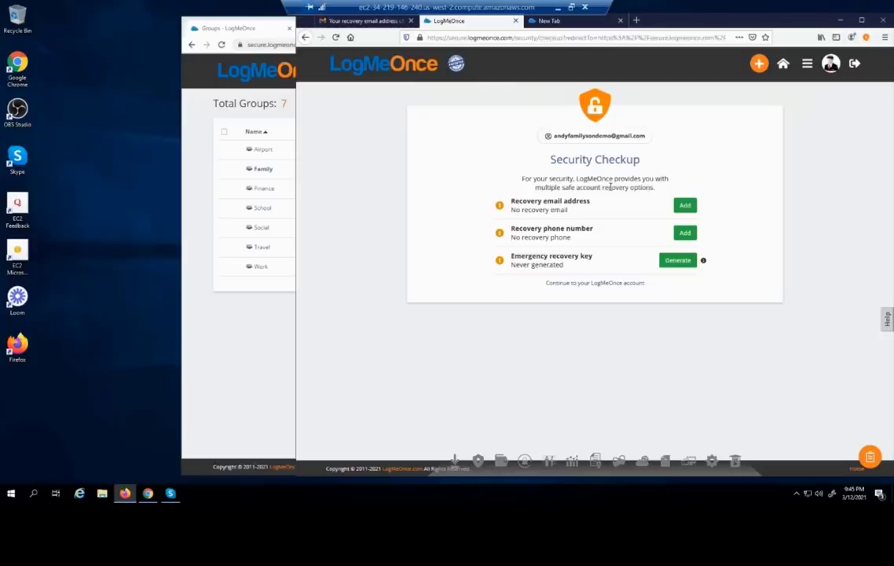
Check that the Password Manager's Family tab lists eBay and United Airlines, then open the feature menu
left_click(578, 284)
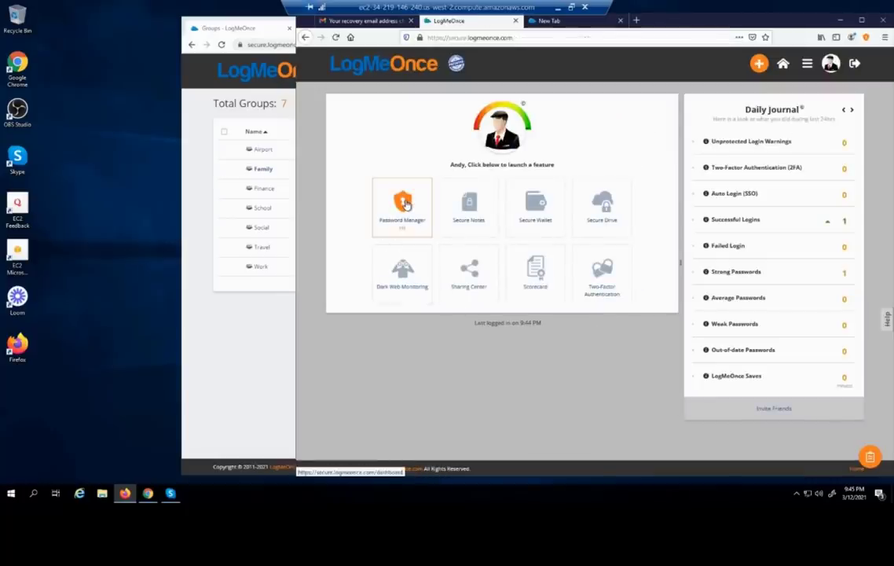
left_click(403, 204)
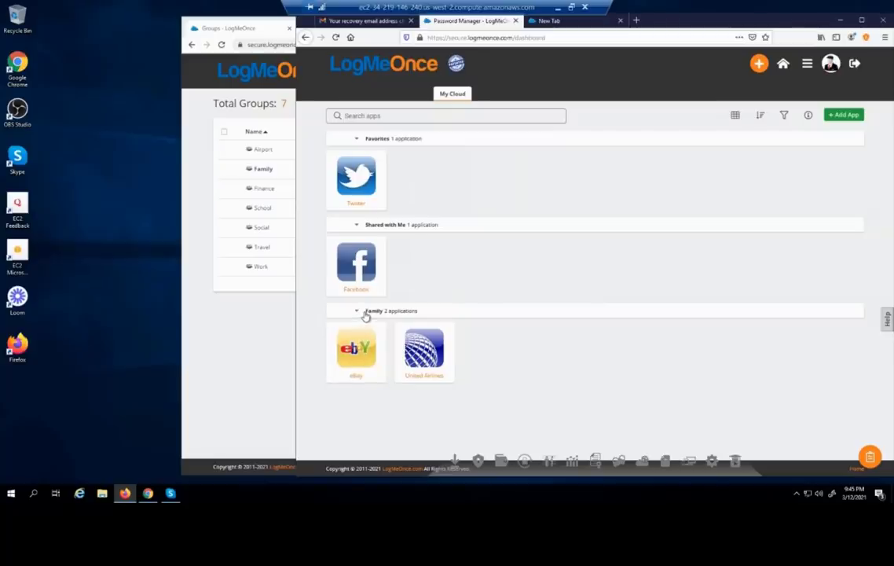
mouse_move(535, 80)
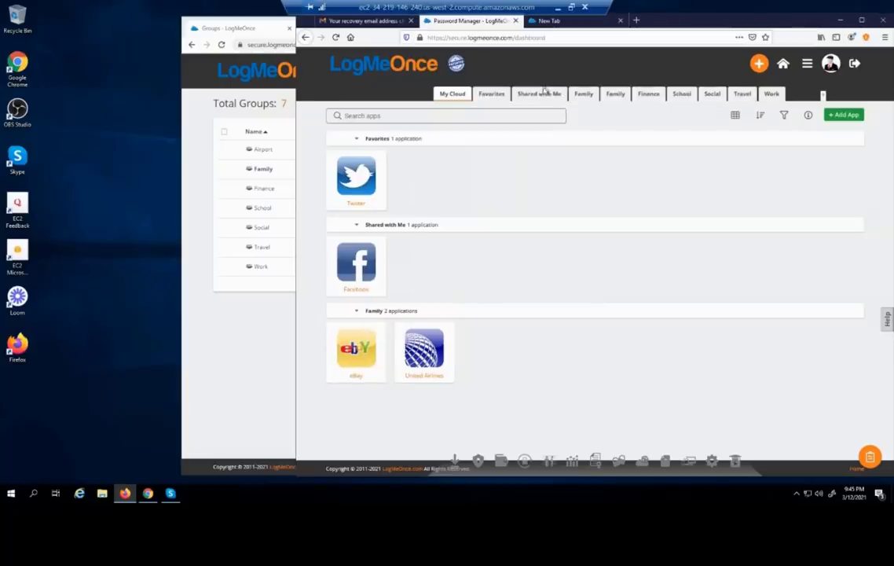
left_click(584, 95)
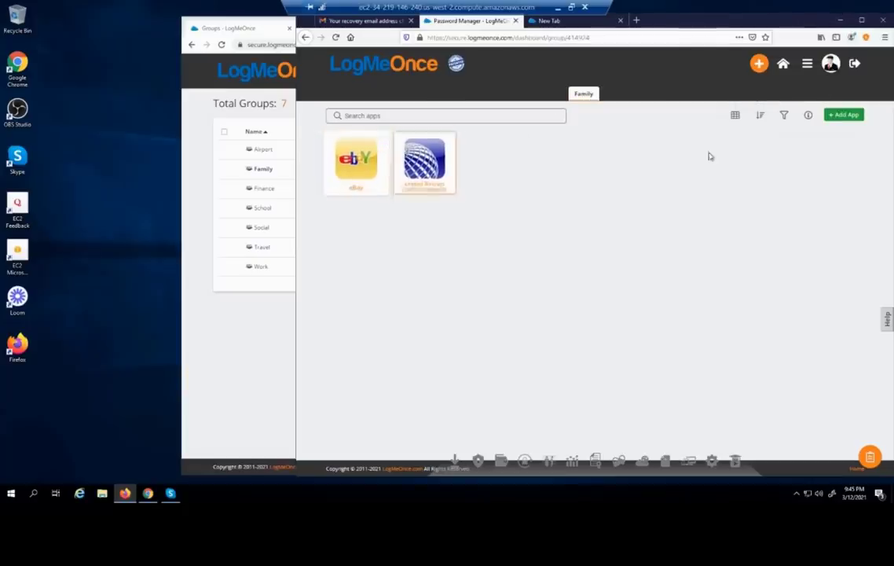
left_click(807, 63)
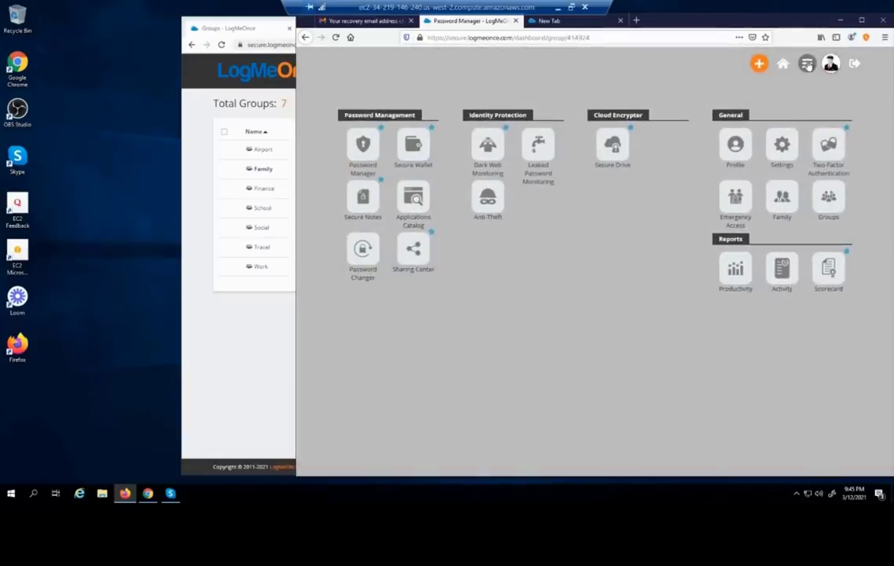
Open the first Family group on the Groups page and view its Members tab showing one member
left_click(829, 203)
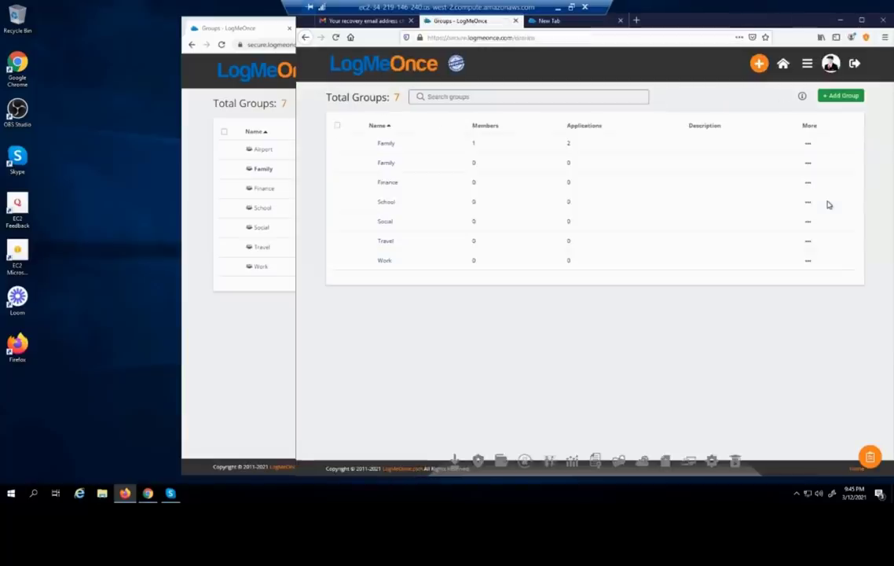
left_click(385, 167)
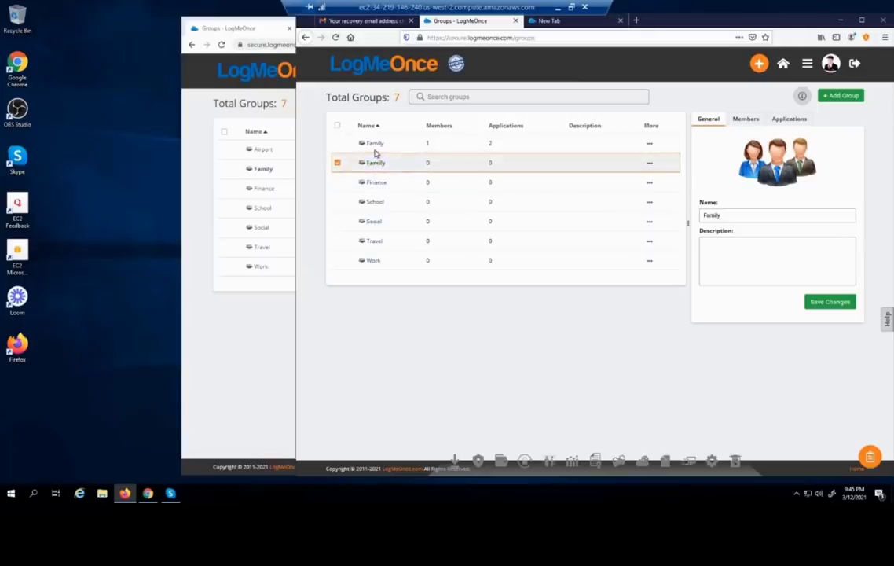
left_click(376, 145)
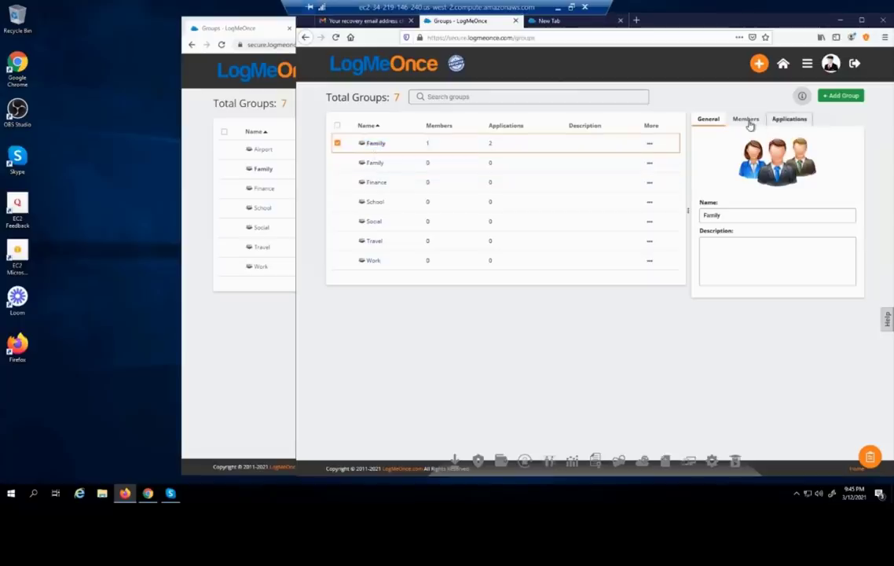
left_click(782, 123)
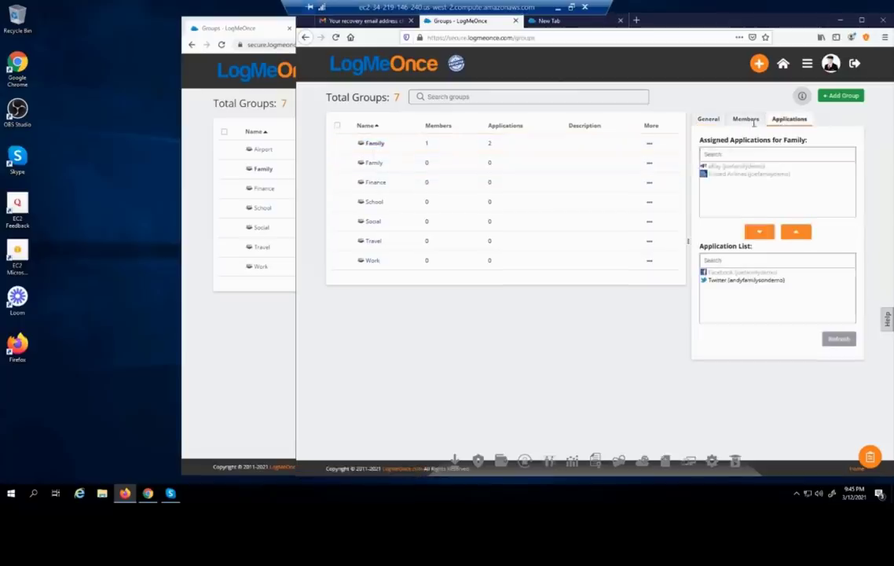
left_click(746, 119)
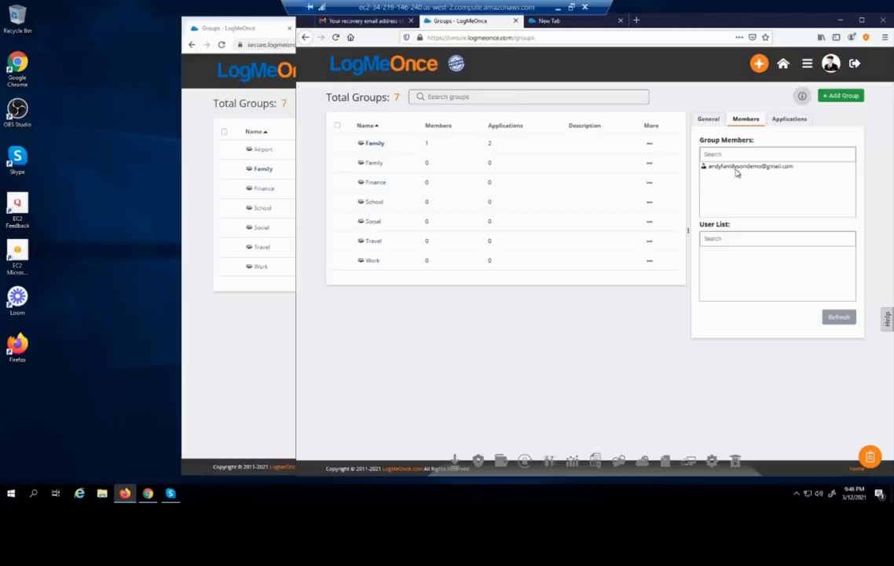
left_click(737, 168)
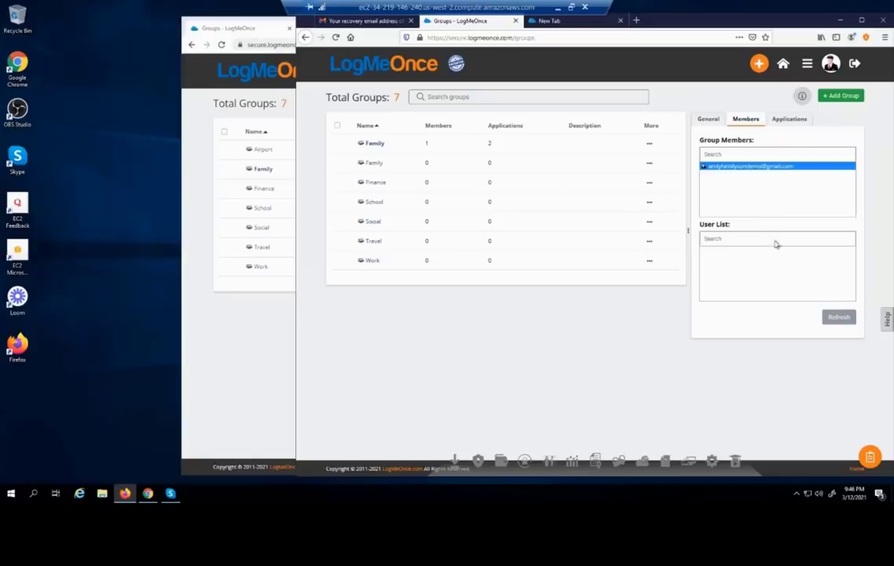
Assign Twitter to the Family group from its Application List, bringing it to 3 applications
left_click(253, 336)
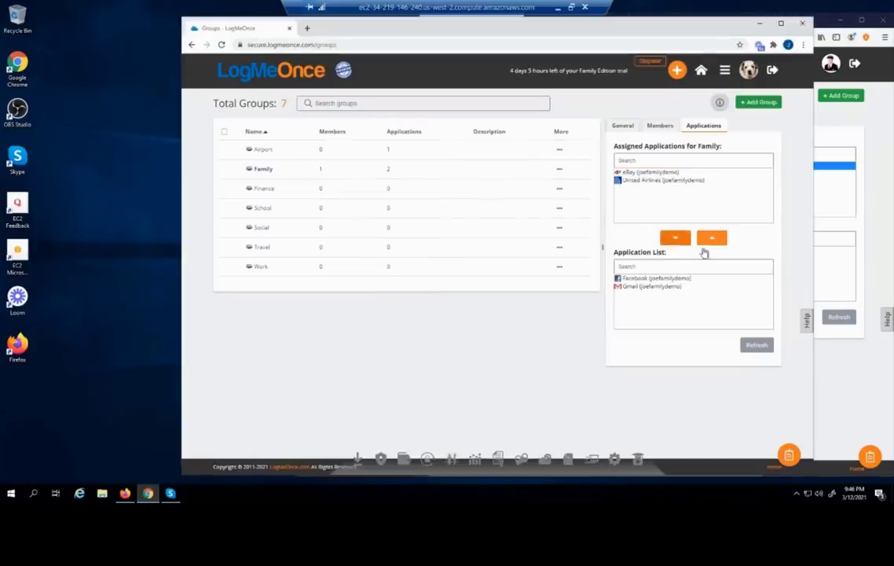
left_click(842, 368)
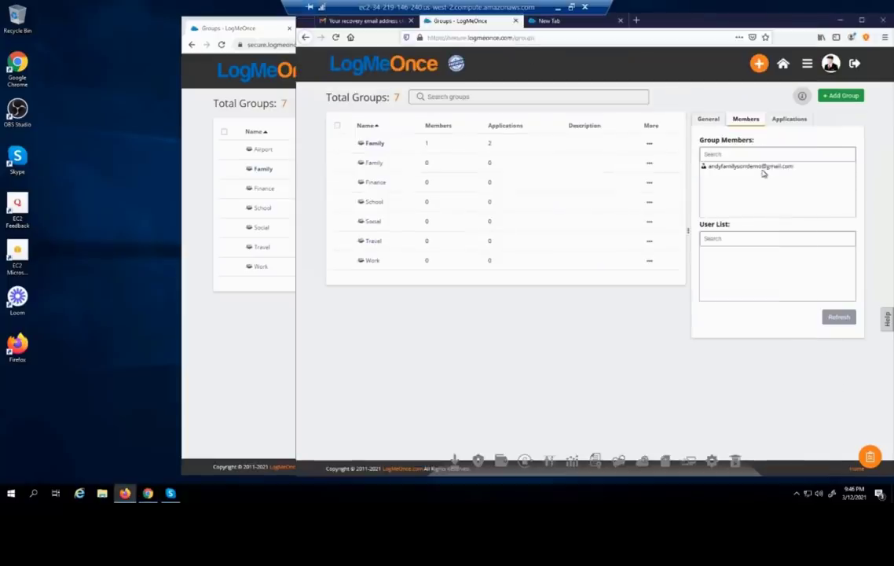
left_click(783, 121)
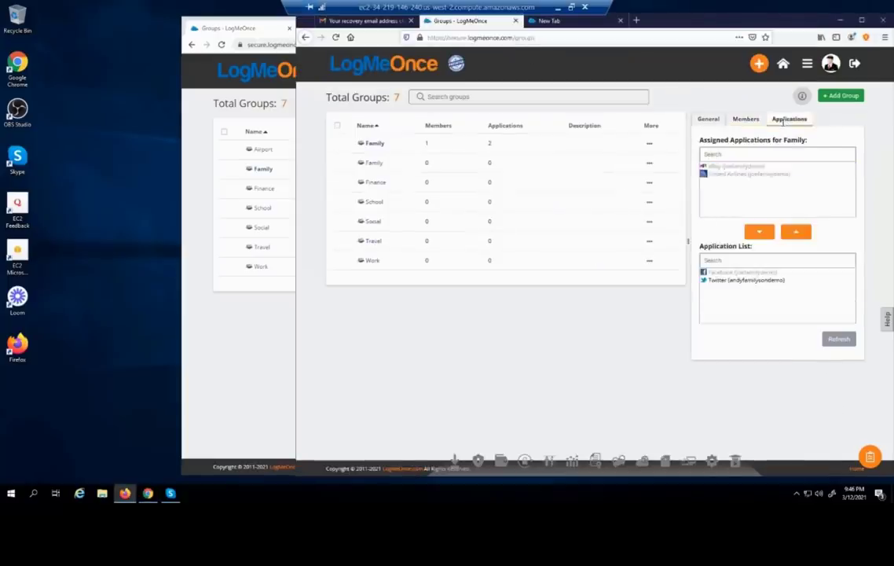
left_click(727, 282)
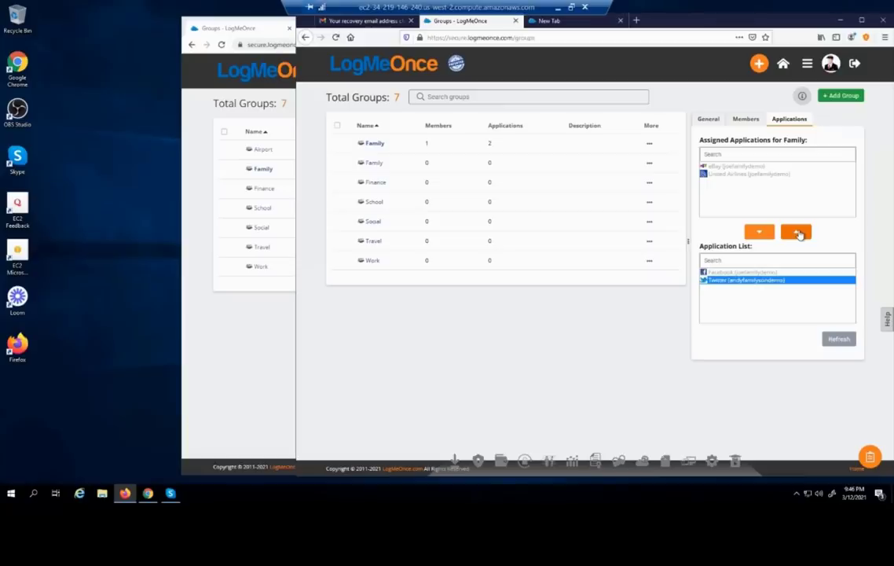
left_click(798, 233)
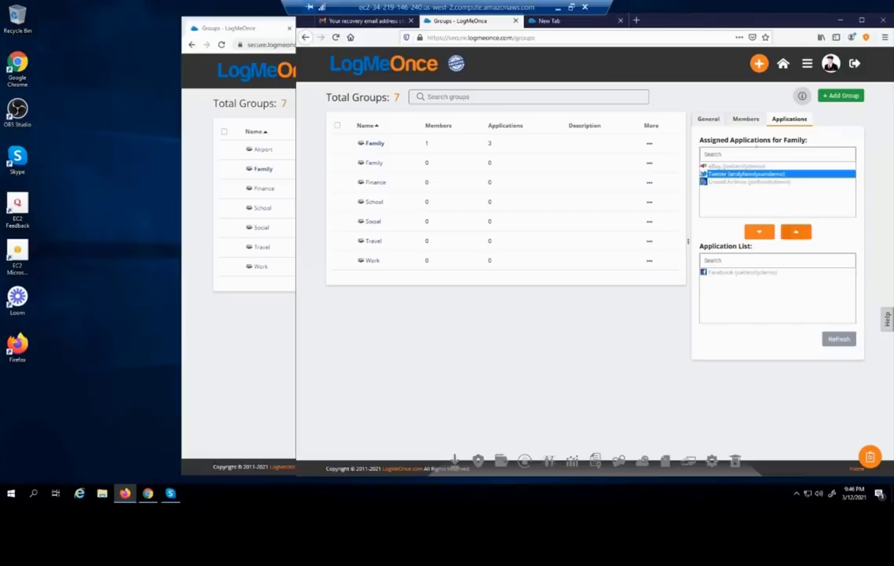
left_click(251, 350)
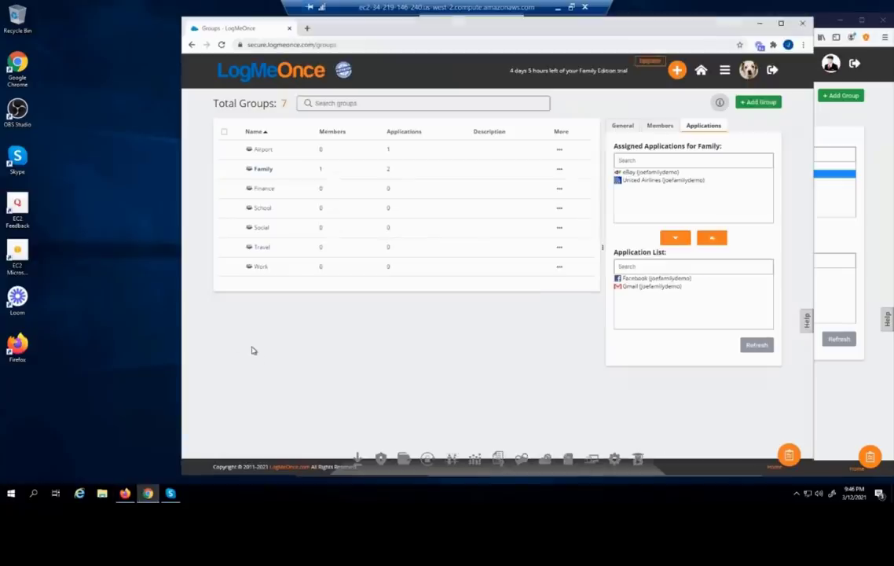
Refresh the Family group to show Twitter, eBay and United Airlines, then open Password Manager
left_click(261, 153)
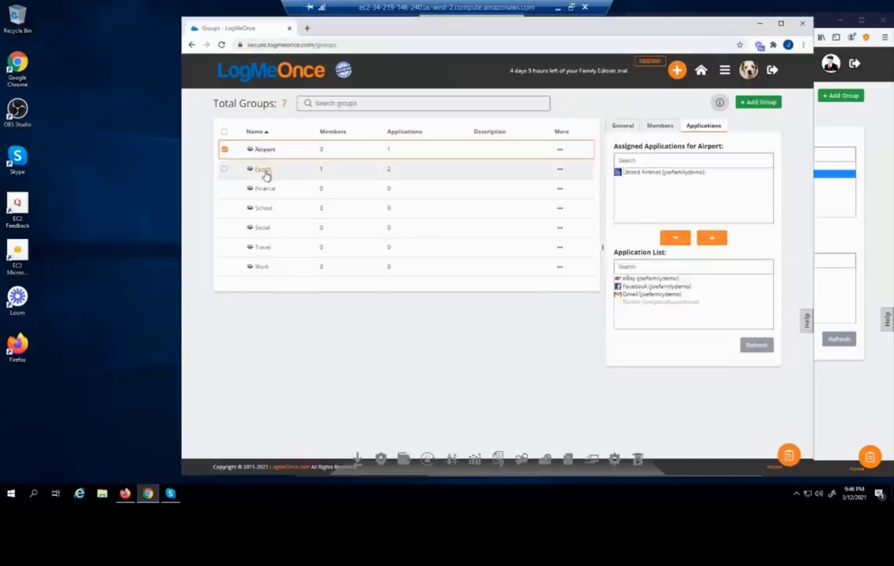
left_click(264, 171)
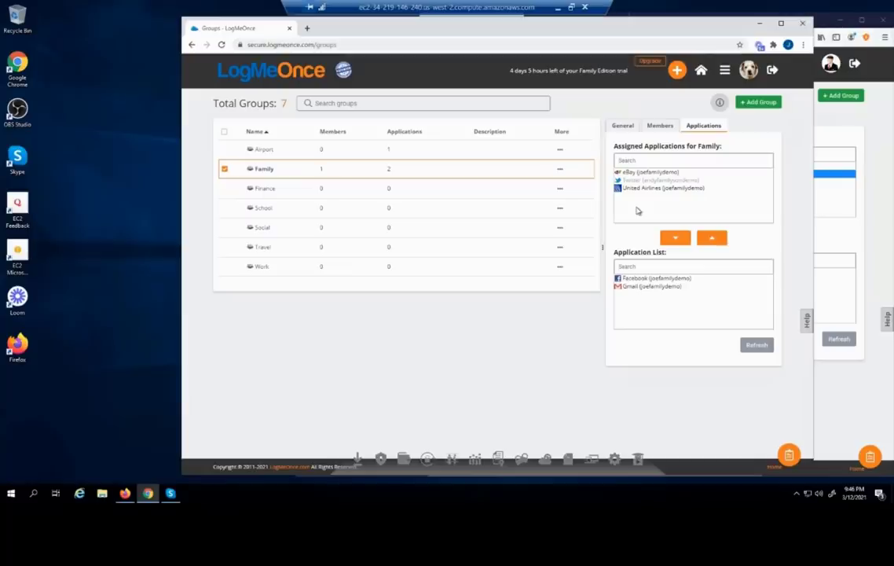
left_click(723, 71)
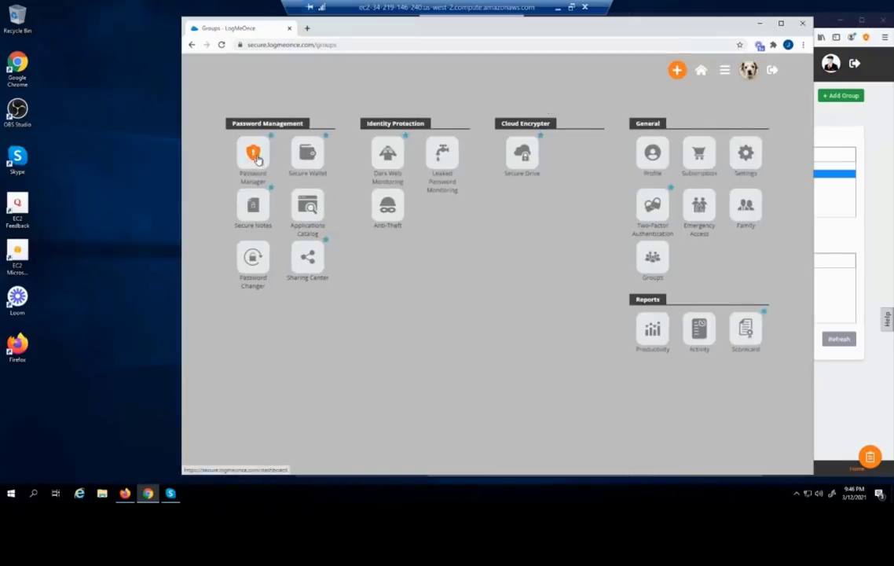
left_click(254, 157)
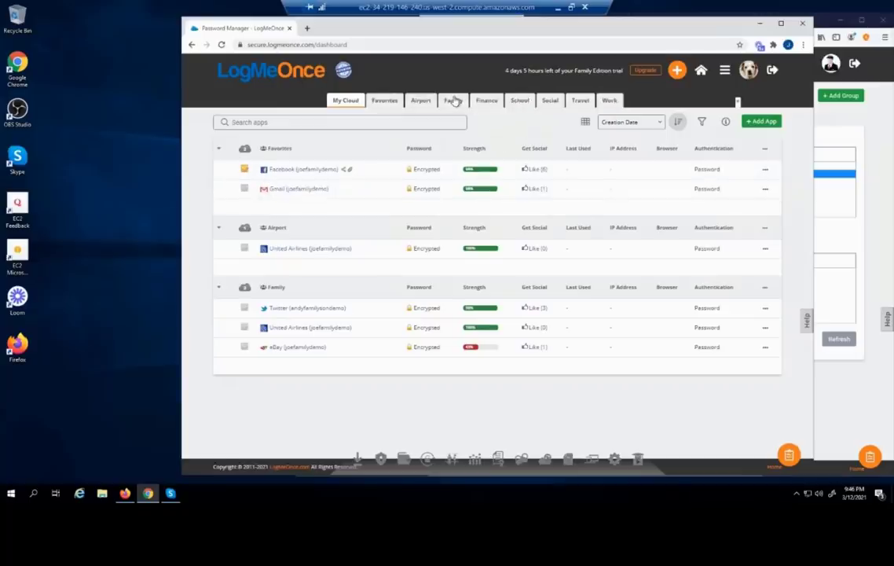
Rename the Family group to 'Family Share' in Edit Group and save the changes
left_click(453, 102)
left_click(464, 109)
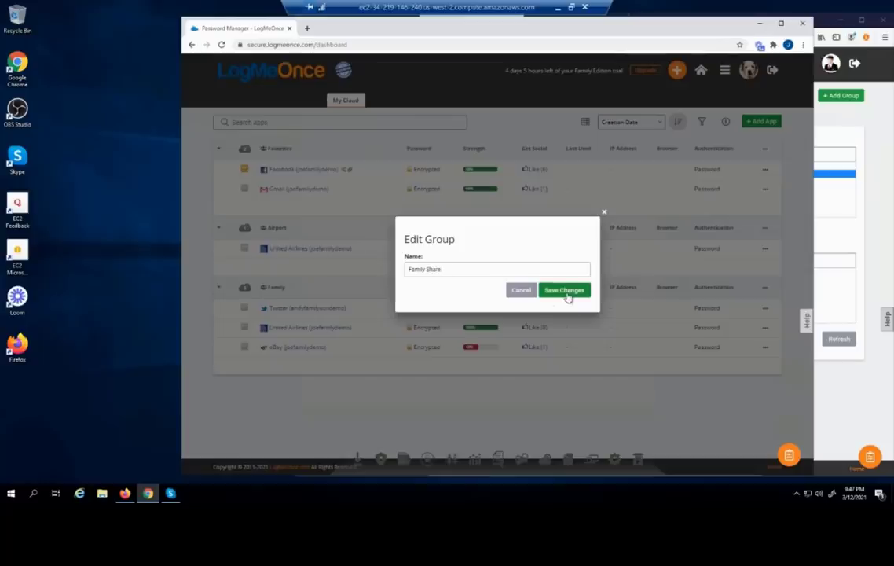
left_click(569, 294)
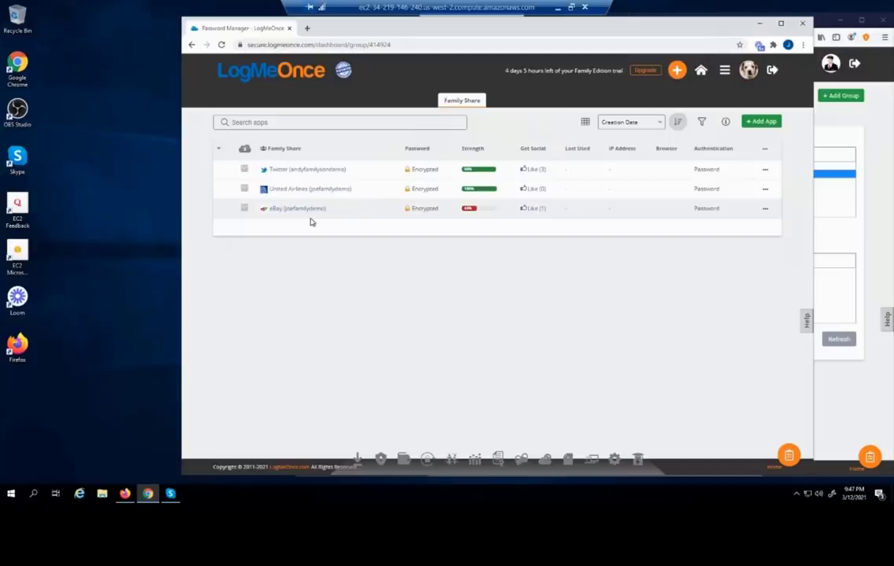
left_click(316, 177)
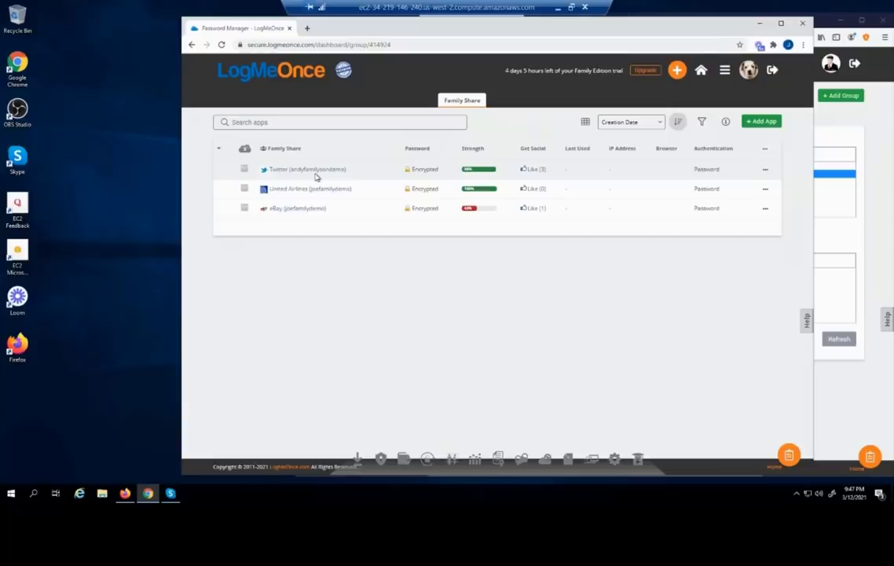
left_click(866, 229)
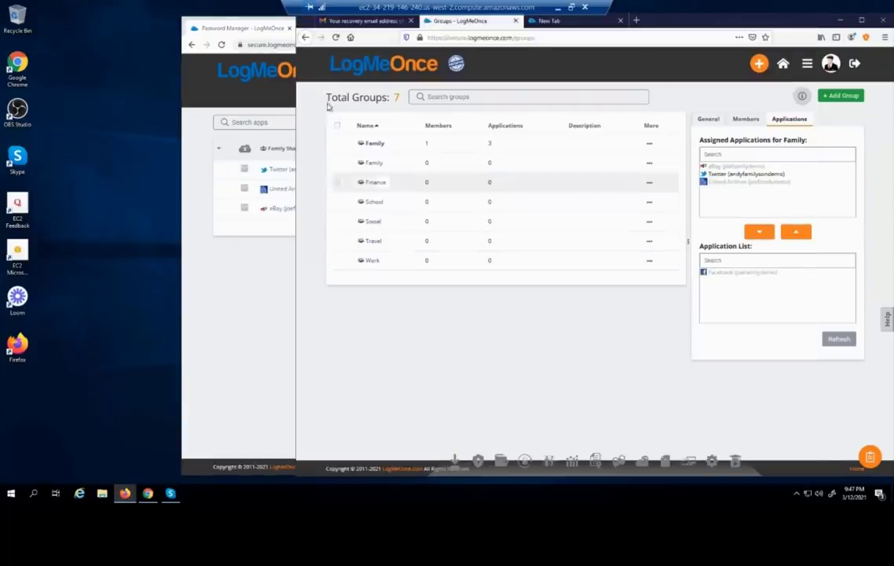
Reload the Firefox Groups page to show Family Share, then return to the Chrome Password Manager
left_click(336, 38)
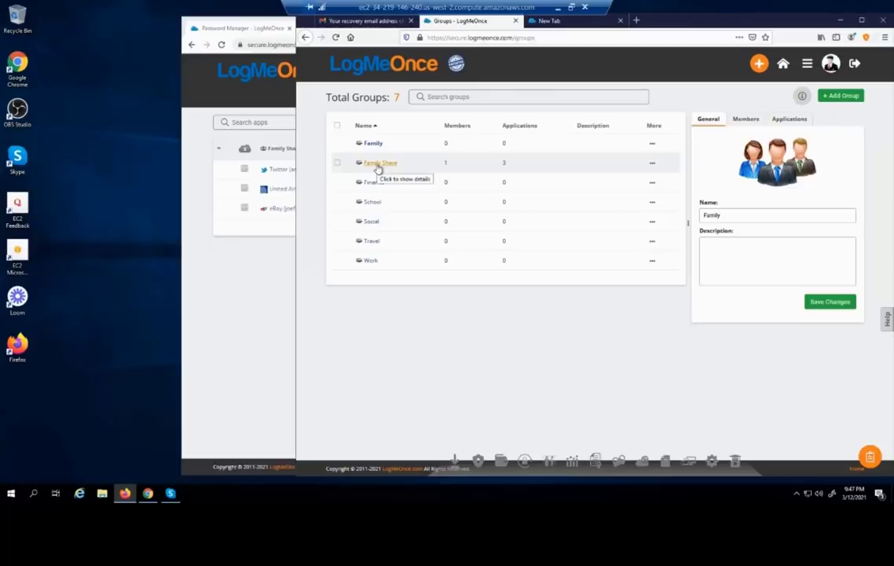
left_click(257, 270)
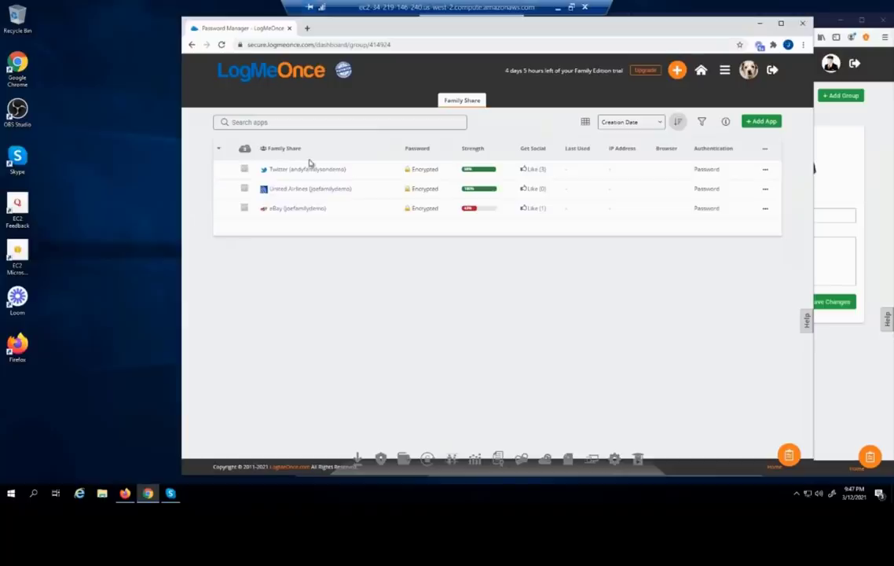
Open the Two-Factor Authentication settings from the main menu, with every second-factor method off
left_click(677, 71)
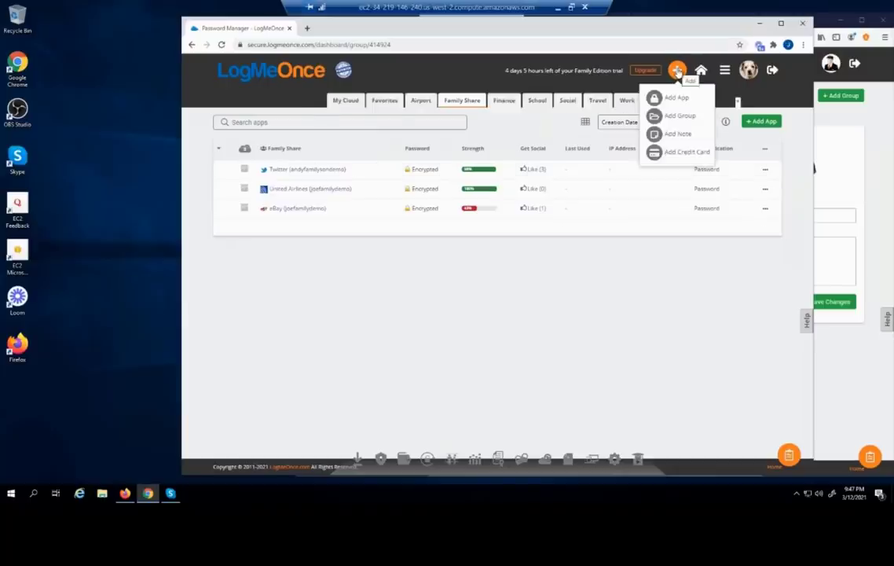
left_click(725, 76)
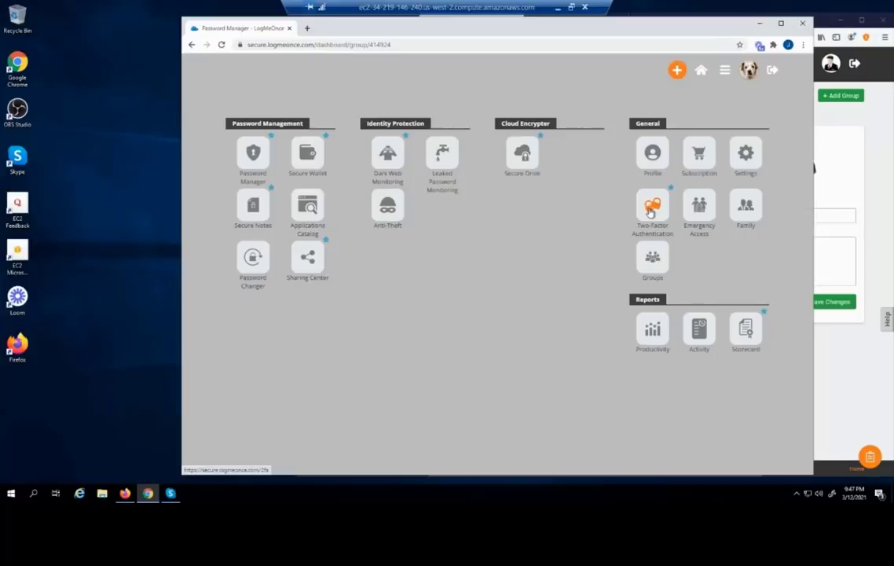
left_click(650, 211)
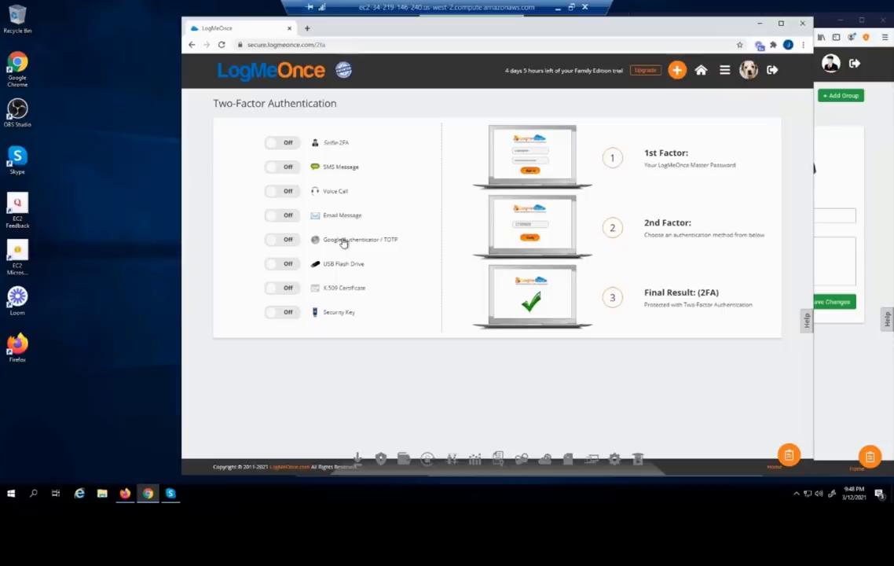
left_click(881, 169)
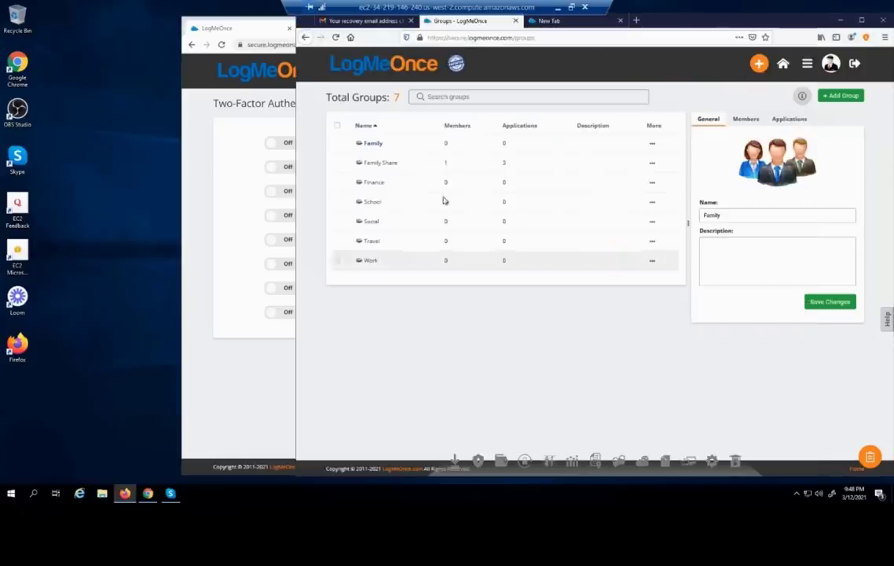
Move the Chrome window aside and open Two-Factor Authentication in the first browser
left_click_drag(258, 27, 117, 39)
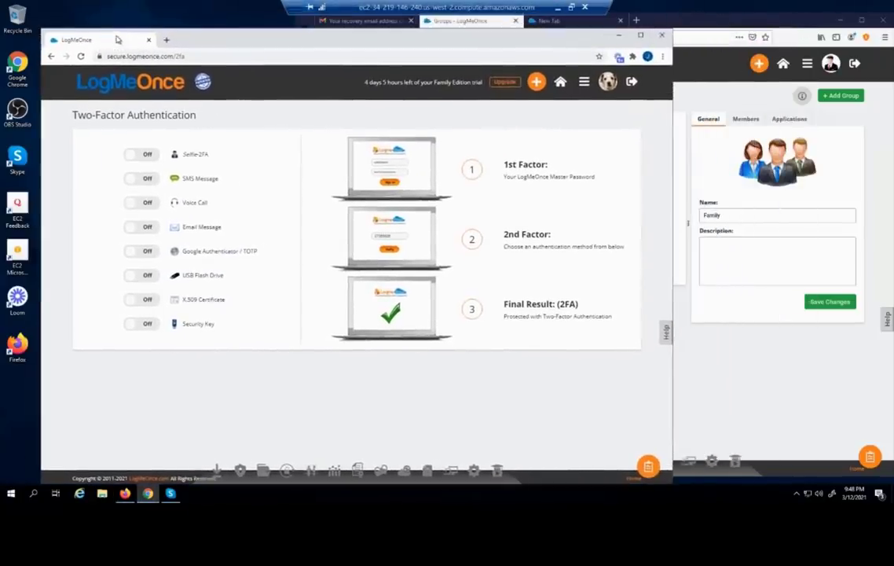
left_click(796, 27)
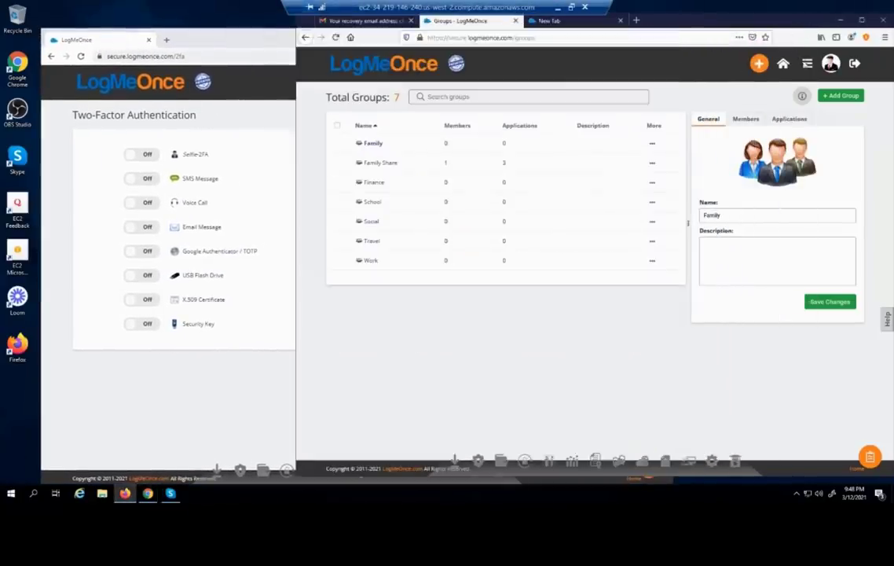
left_click(798, 70)
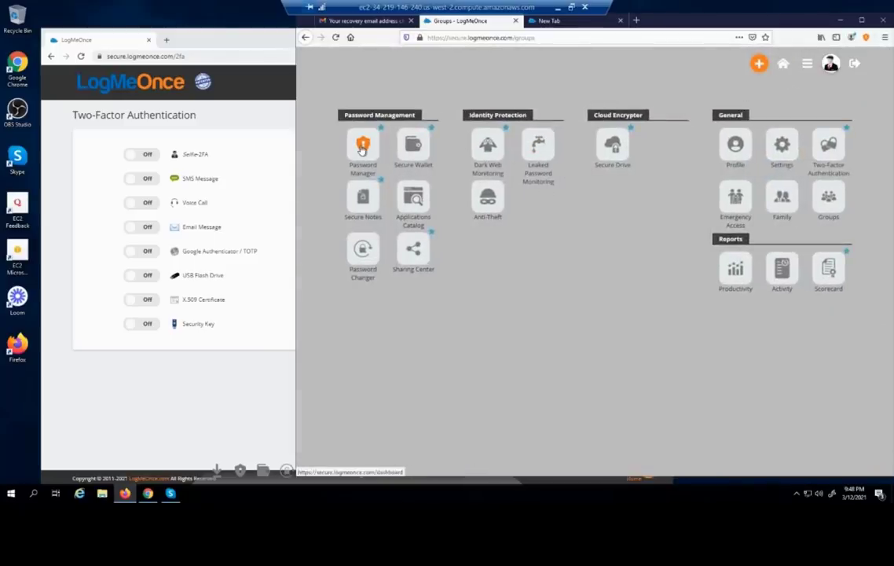
left_click(833, 149)
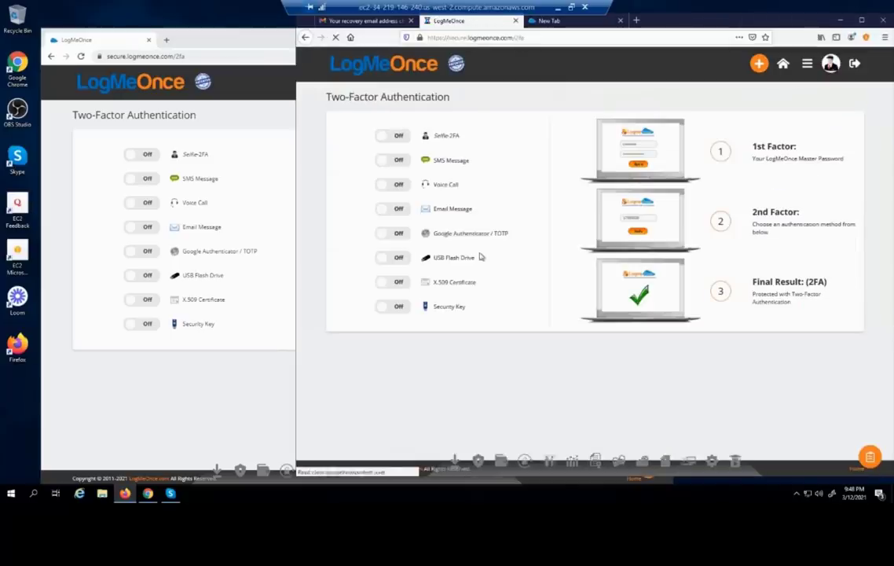
Toggle on Email Message, send the verification code, and switch to the Gmail tab
left_click(379, 210)
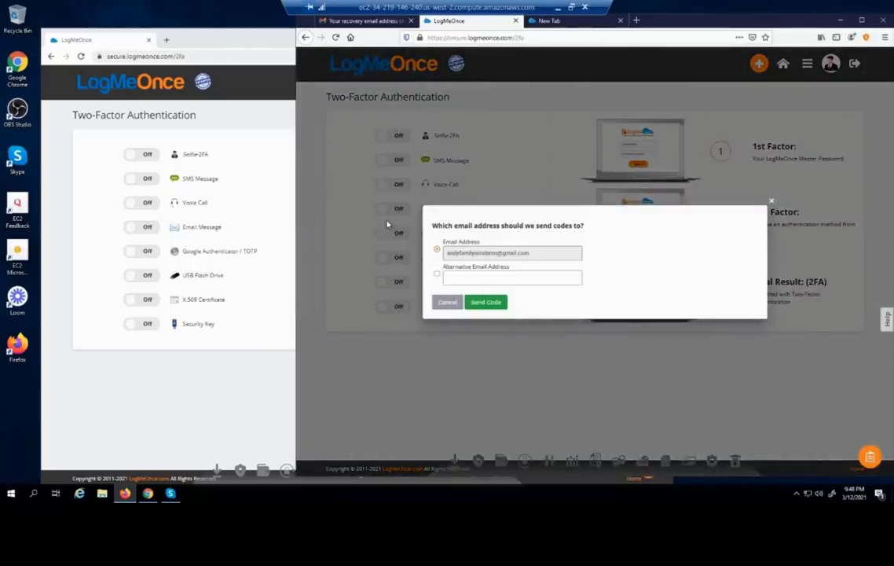
left_click(488, 303)
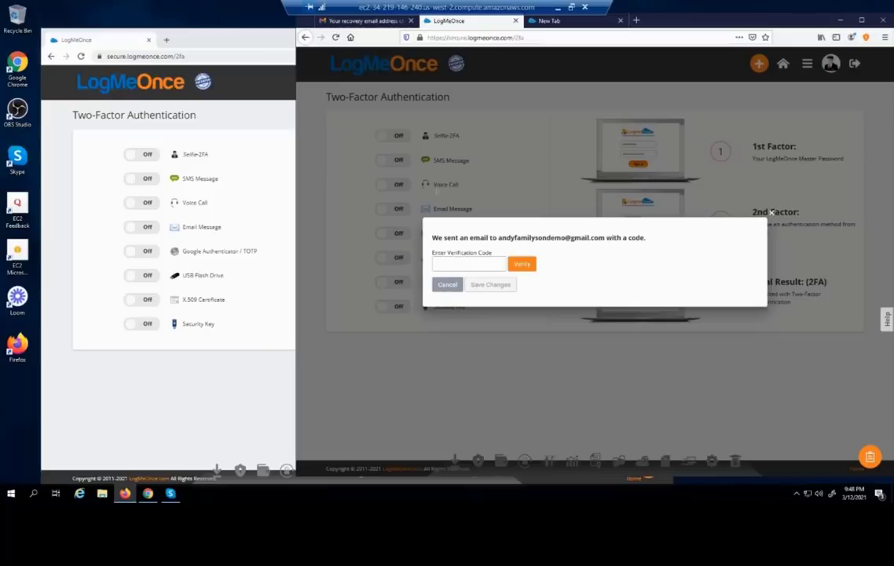
left_click(359, 22)
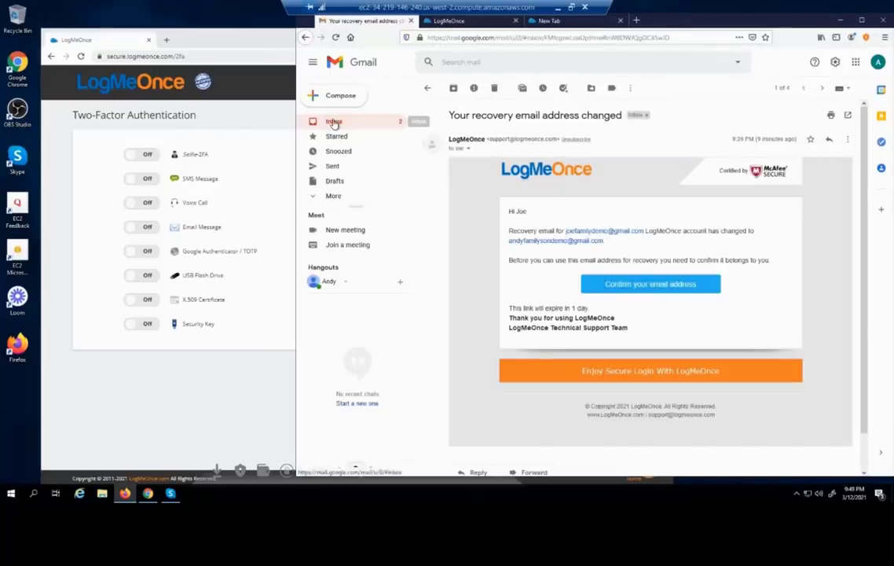
Open the One-Time Password (OTP) email in Gmail and select the verification code
left_click(334, 122)
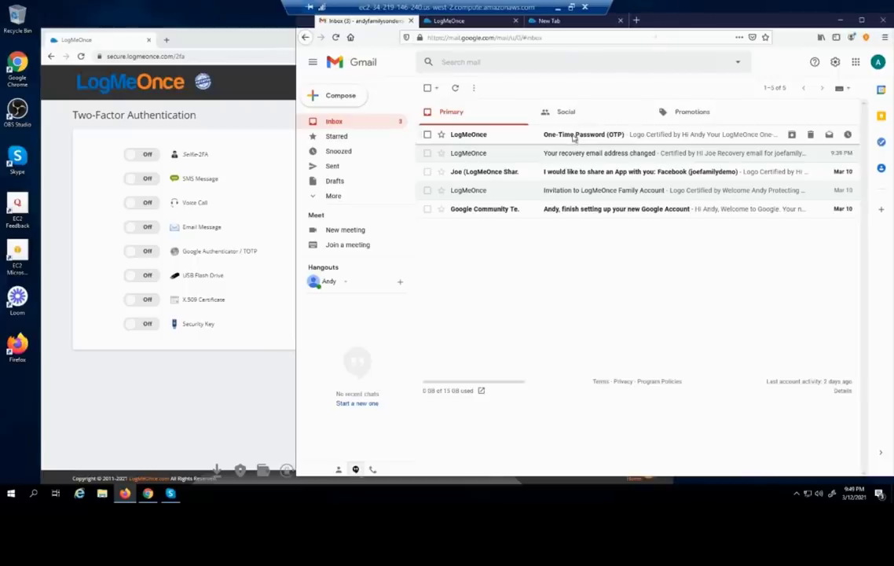
left_click(574, 138)
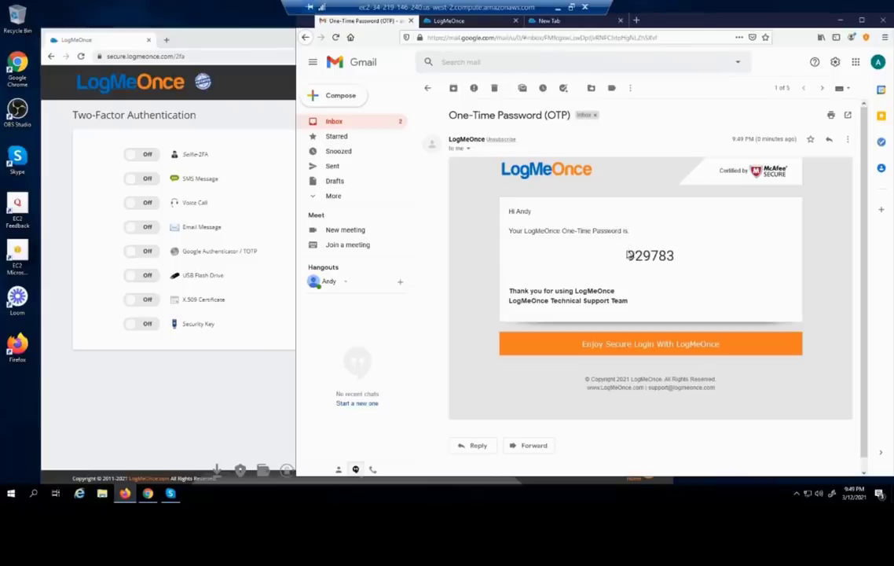
left_click_drag(627, 254, 679, 258)
key("ctrl+c")
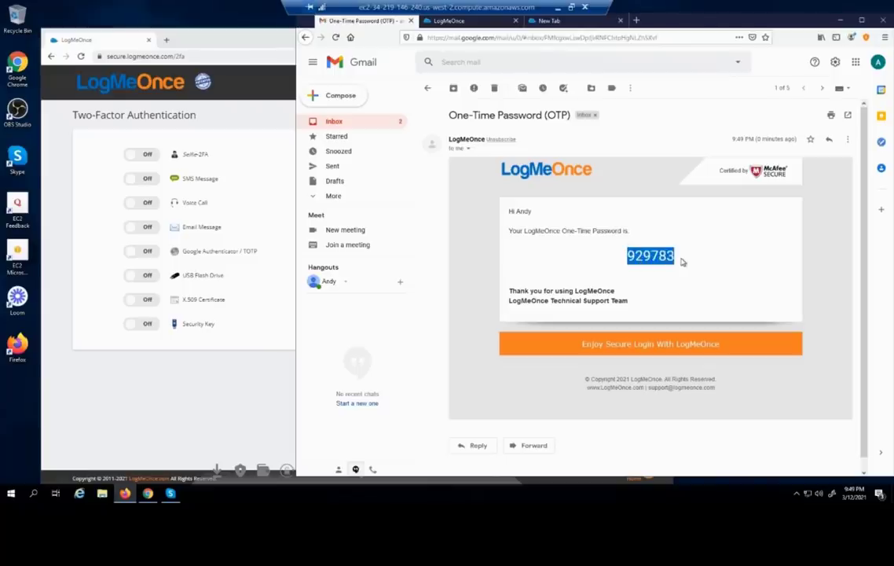
Paste the code into Enter Verification Code, verify it, and save Email Message as On
left_click(480, 24)
key("ctrl+v")
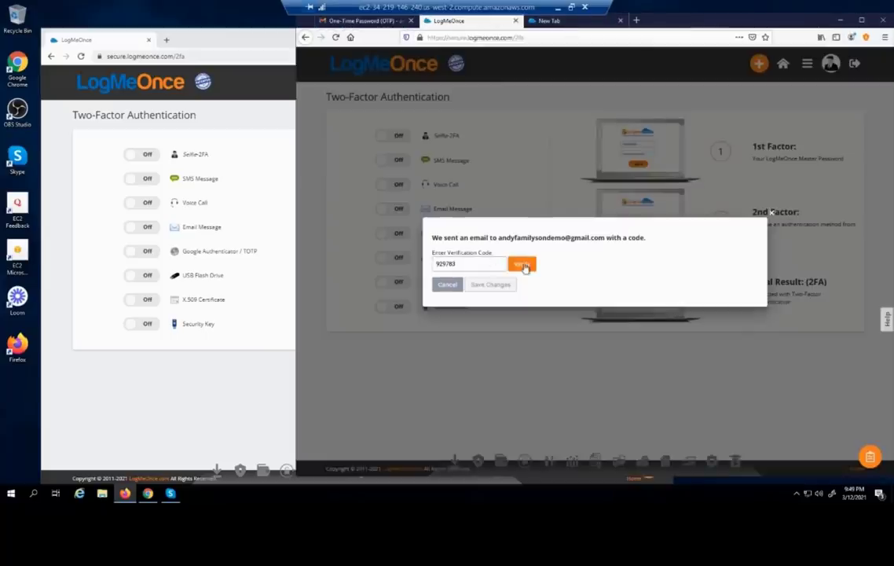
left_click(522, 264)
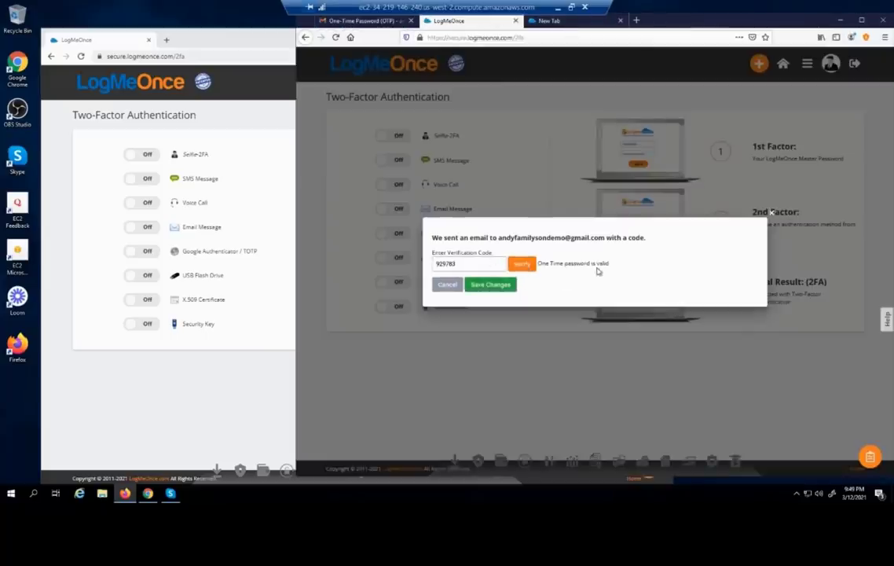
left_click(490, 286)
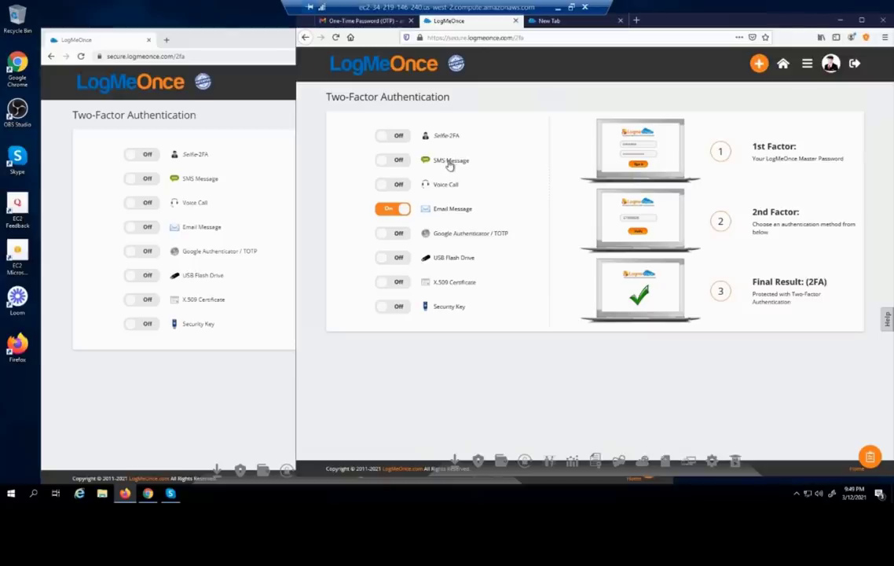
left_click(855, 65)
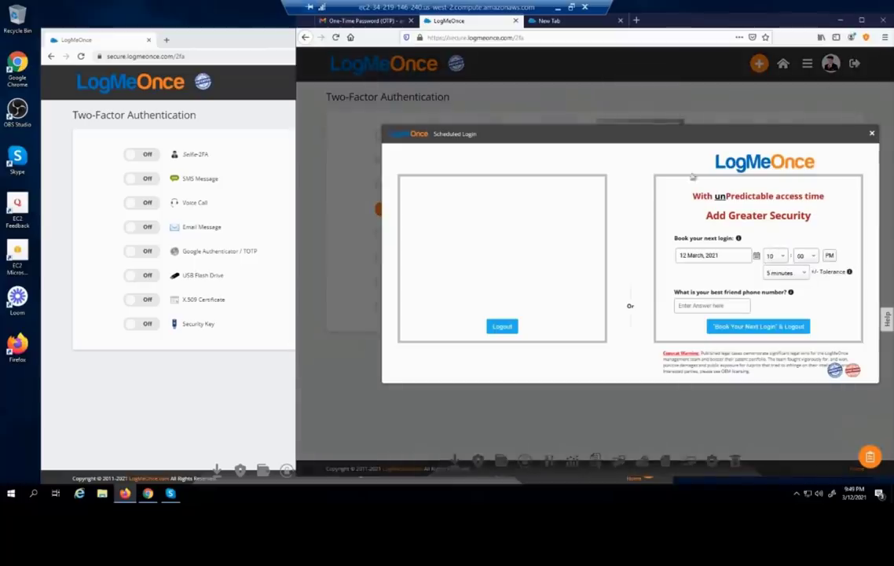
left_click(499, 328)
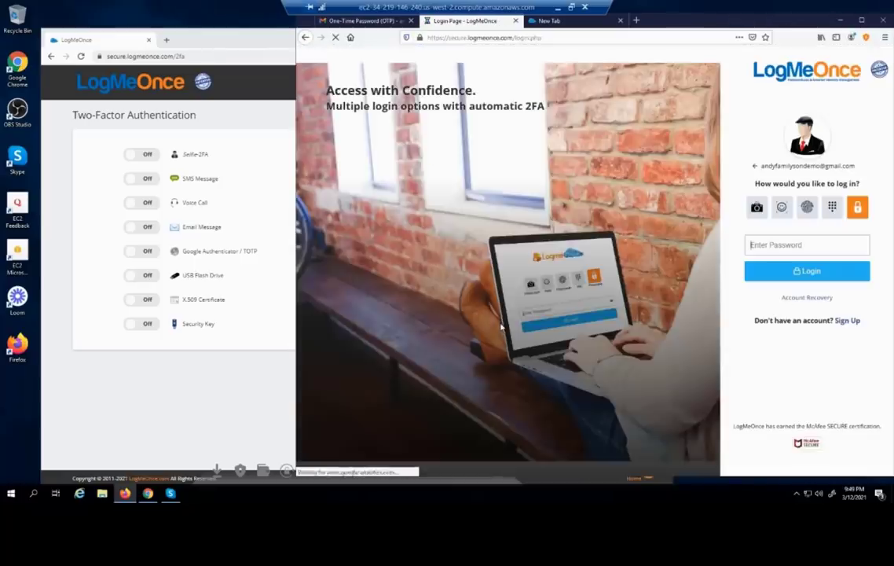
left_click(762, 247)
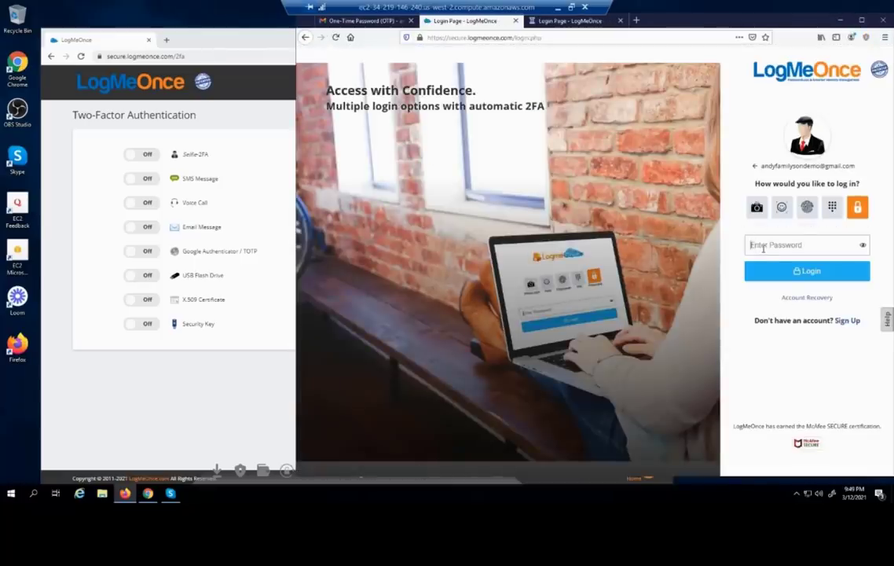
type("•")
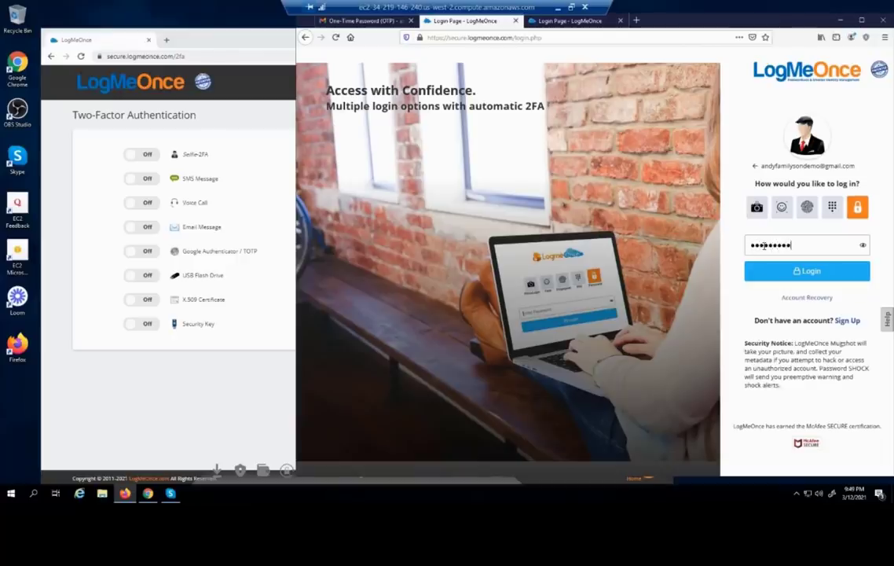
left_click(769, 273)
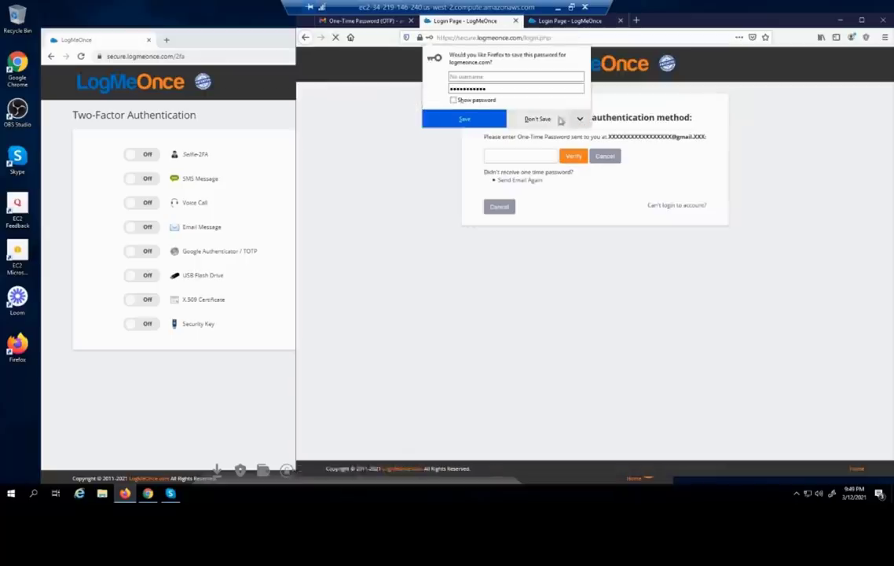
left_click(553, 120)
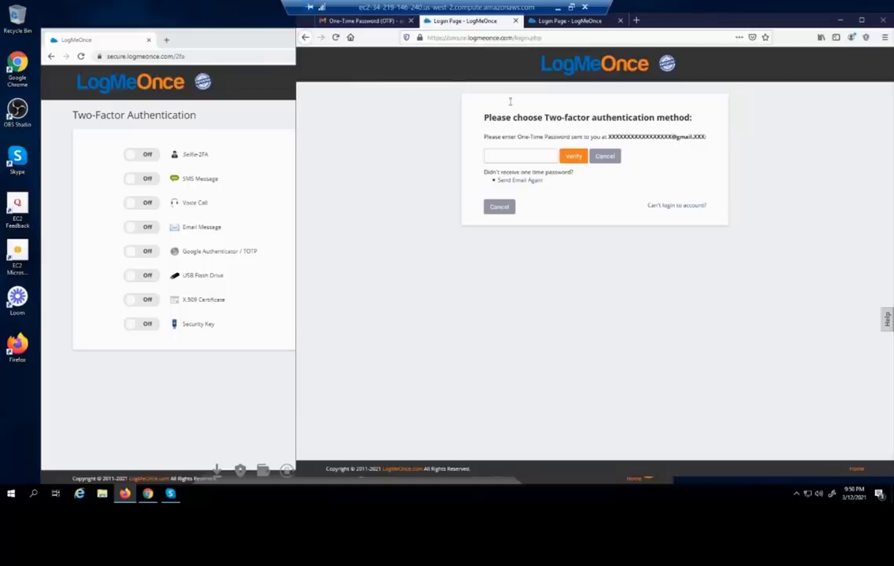
left_click(346, 24)
left_click(335, 122)
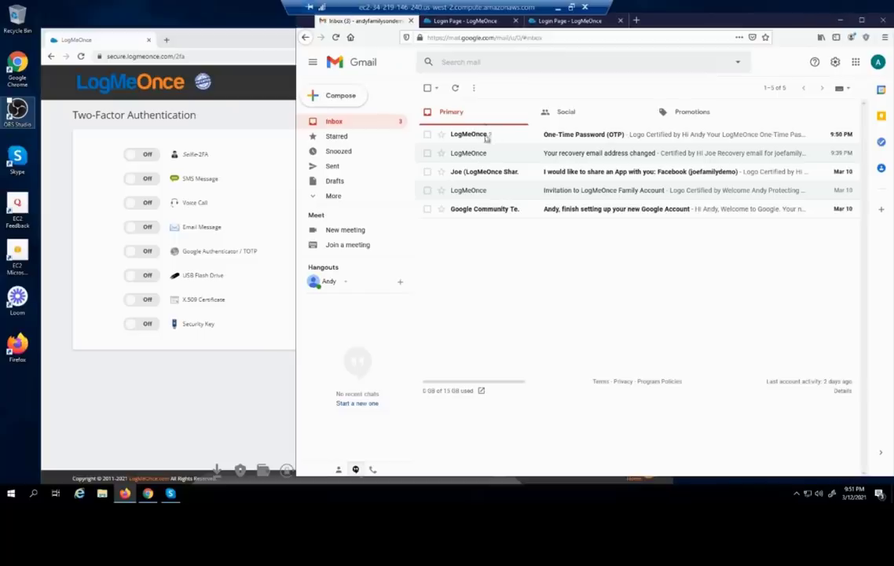
Open the newest 9:50 PM One-Time Password (OTP) email and select its one-time code
left_click(561, 136)
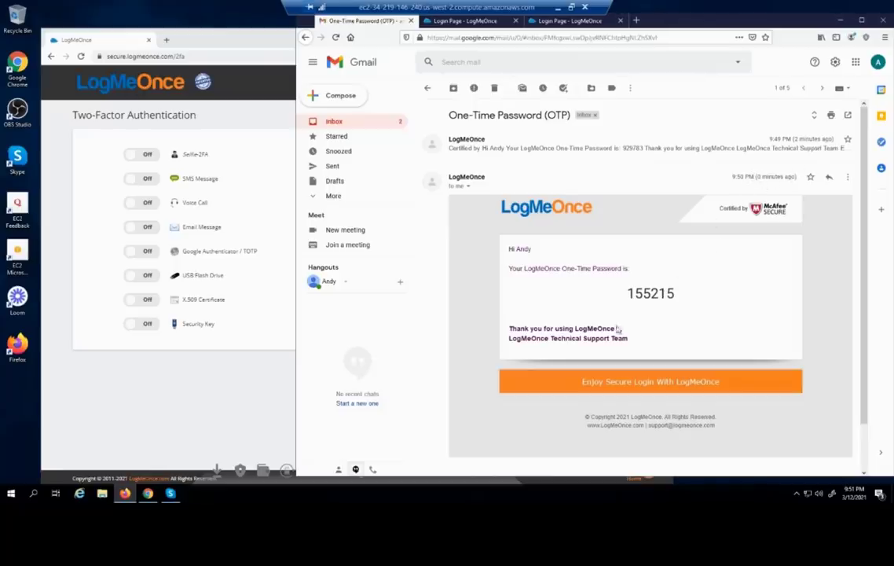
double_click(650, 292)
key("ctrl+c")
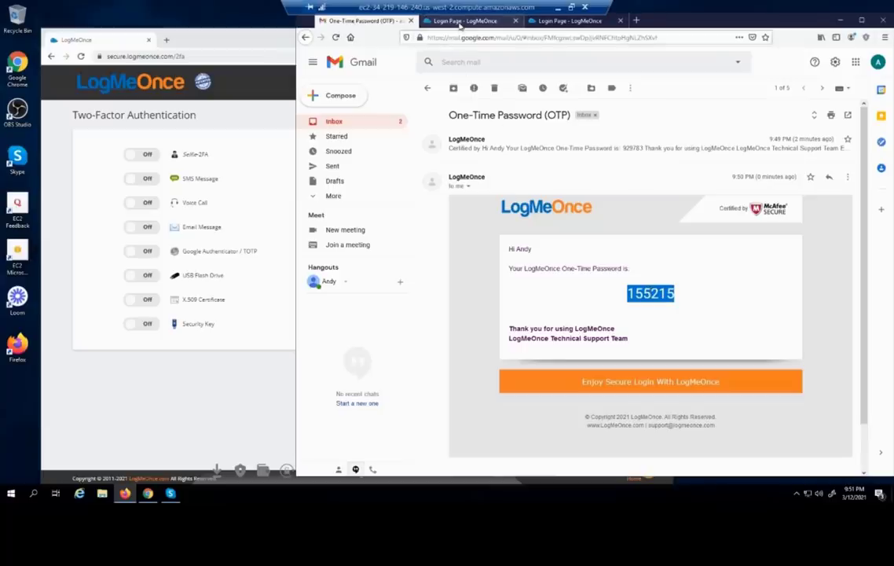
Paste the emailed one-time code into the OTP field and verify it to reach the dashboard
left_click(460, 23)
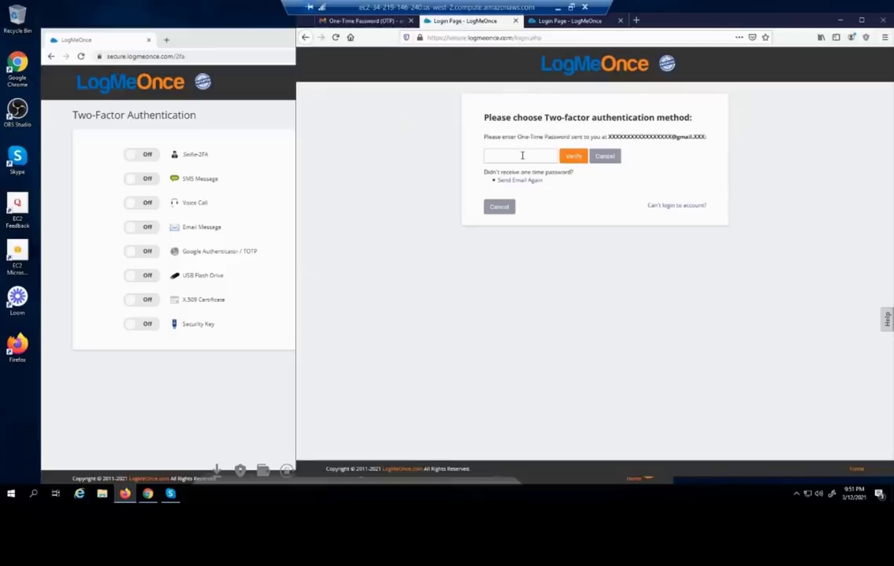
key("ctrl+v")
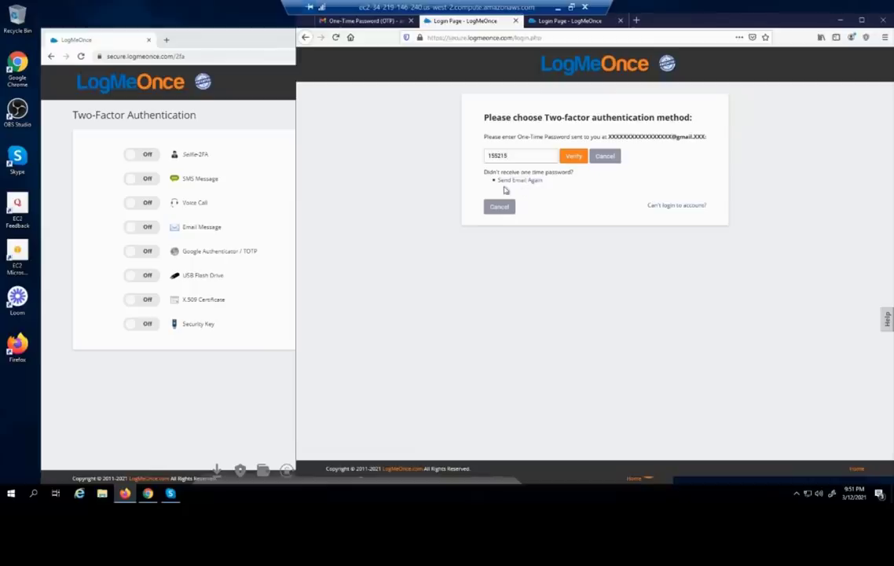
left_click(522, 185)
left_click(575, 156)
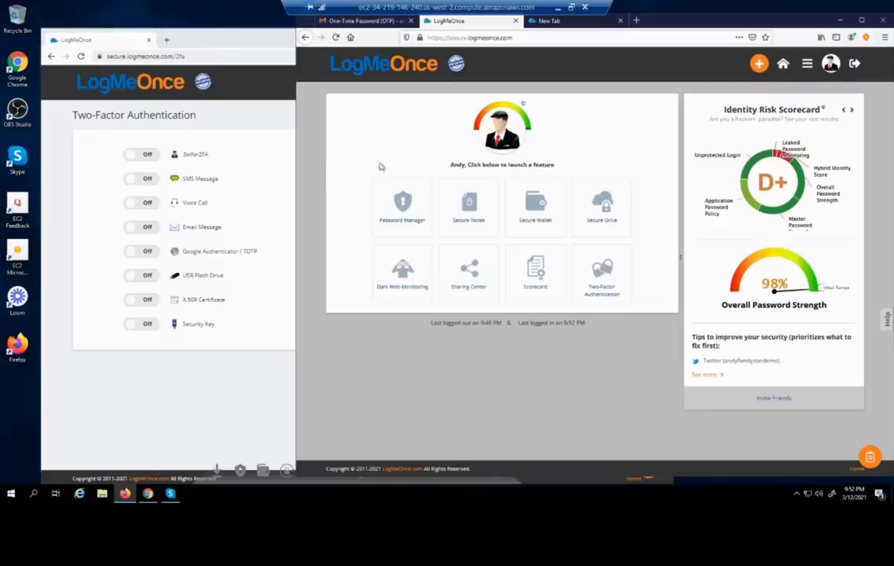
Open the account Profile page in the Chrome LogMeOnce window
left_click(229, 385)
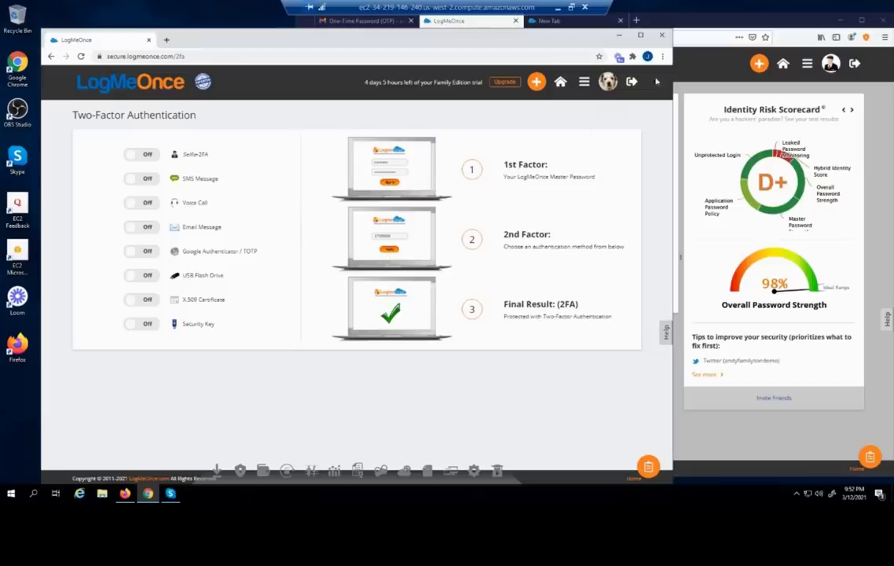
left_click(584, 82)
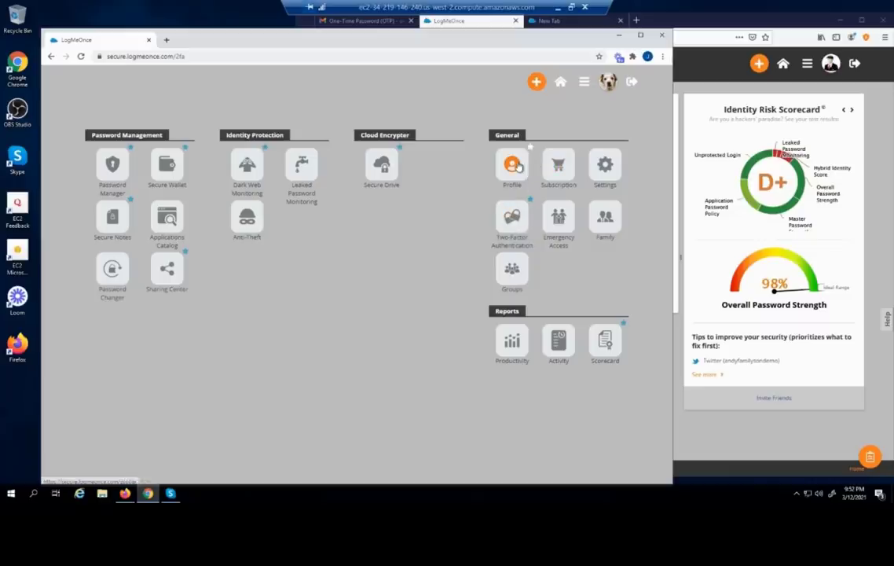
left_click(518, 166)
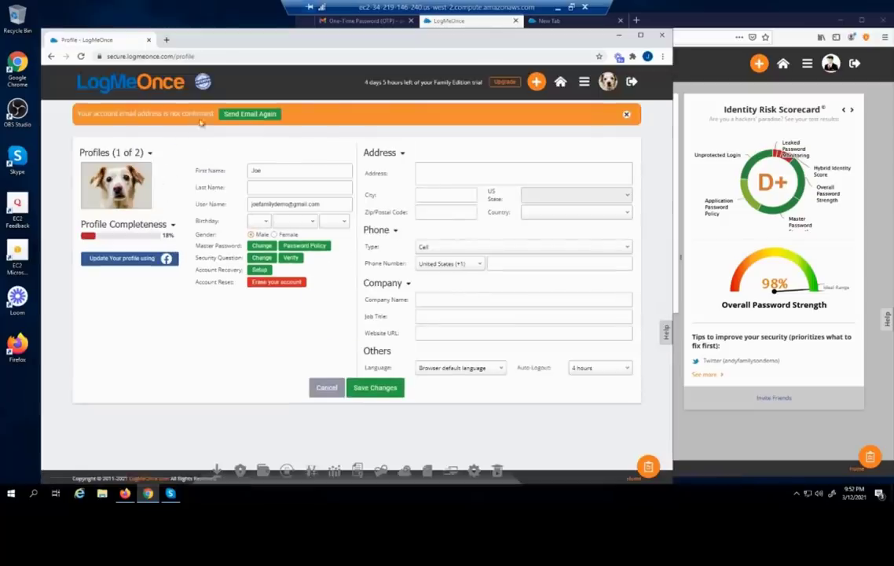
left_click(722, 85)
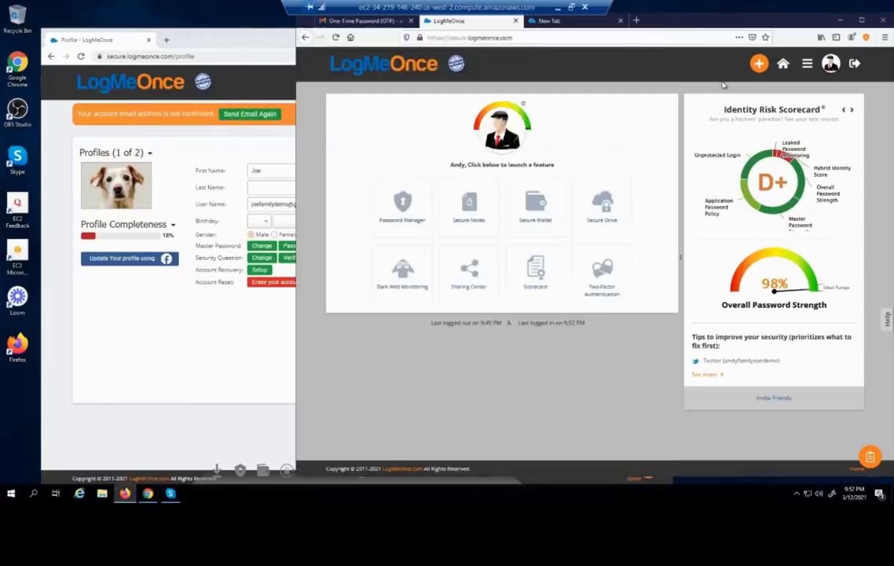
left_click(807, 64)
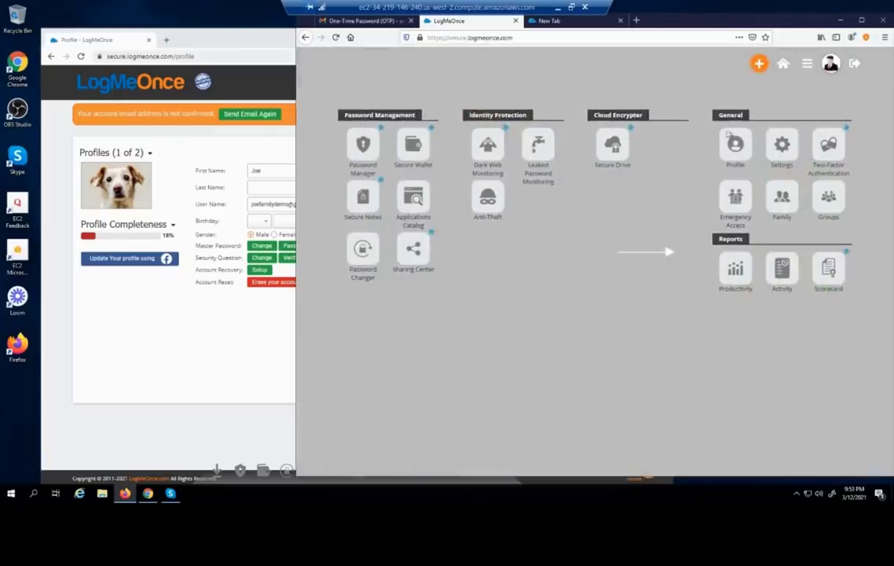
left_click(737, 148)
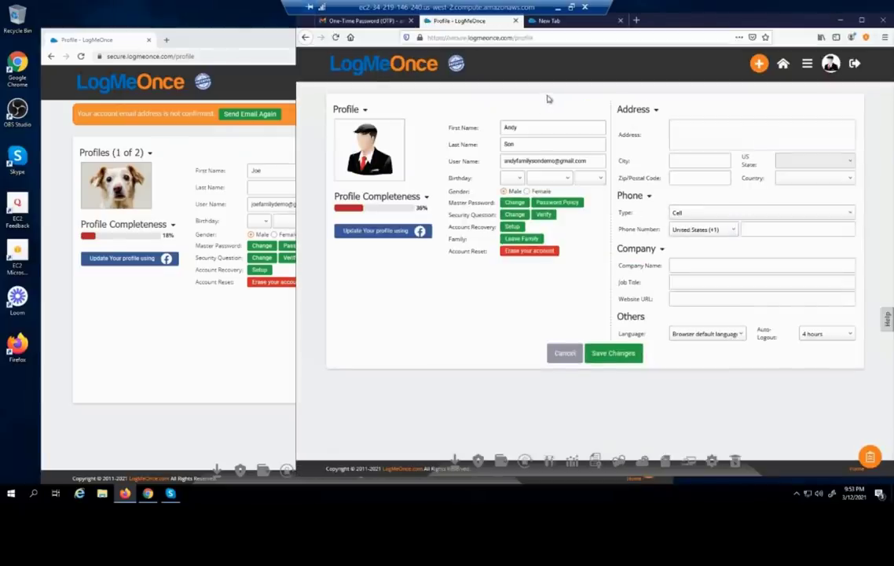
left_click(165, 315)
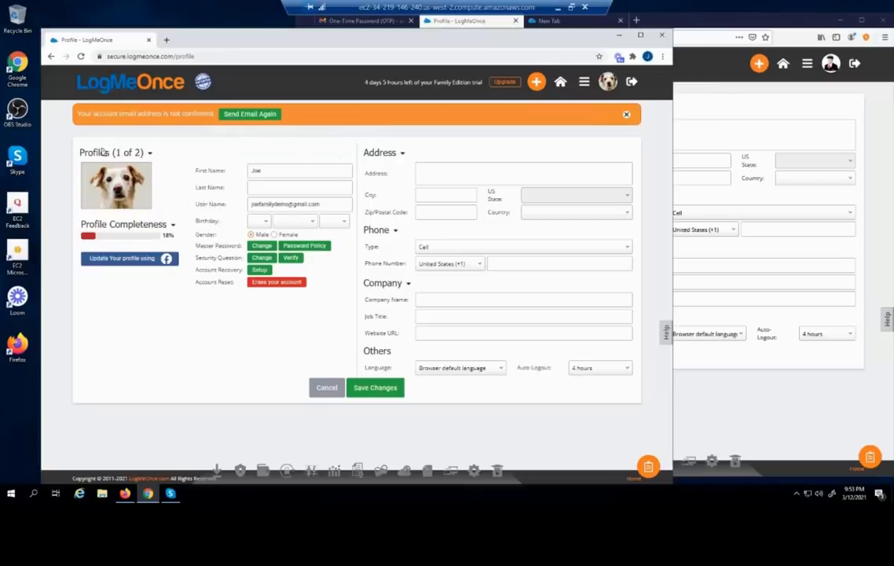
Check which profile details are missing, then fill in the last name and birth date
left_click(128, 226)
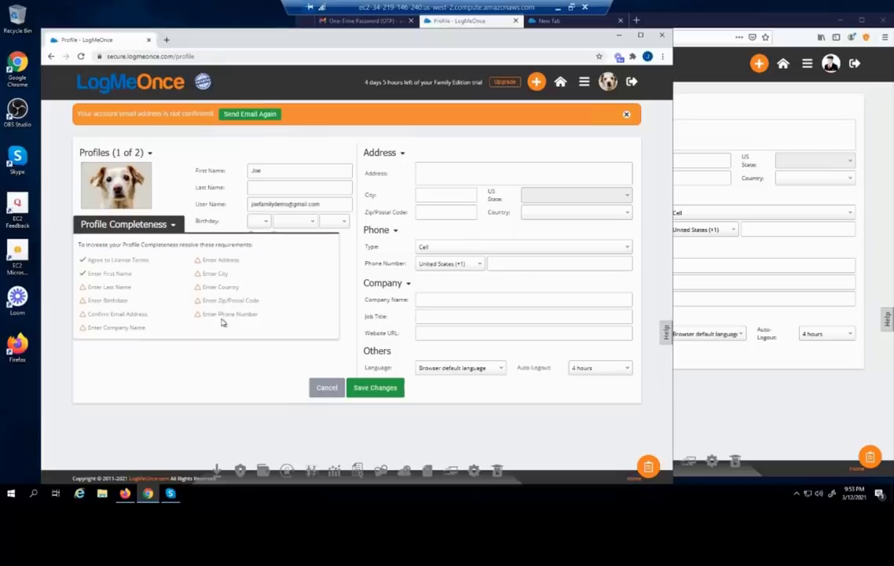
left_click(255, 184)
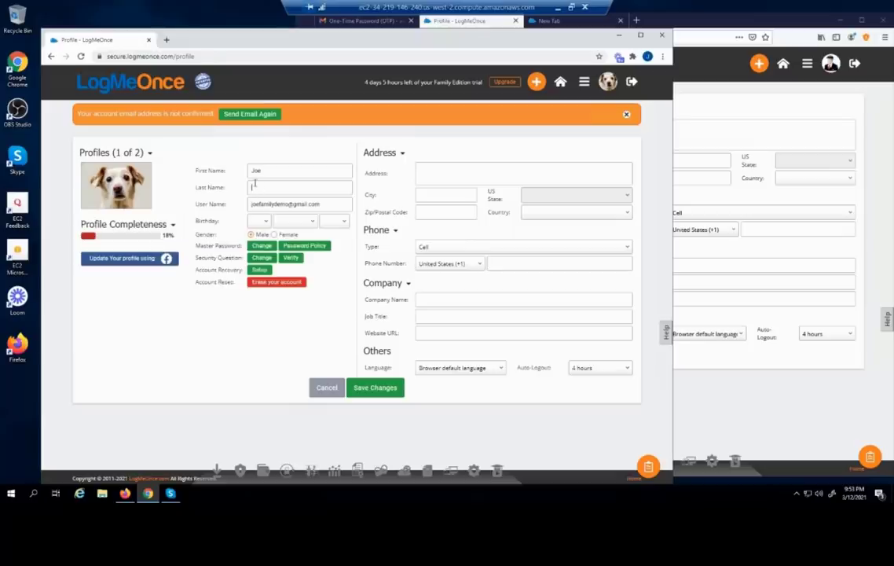
type("Smi")
left_click(257, 223)
left_click(274, 229)
left_click(292, 221)
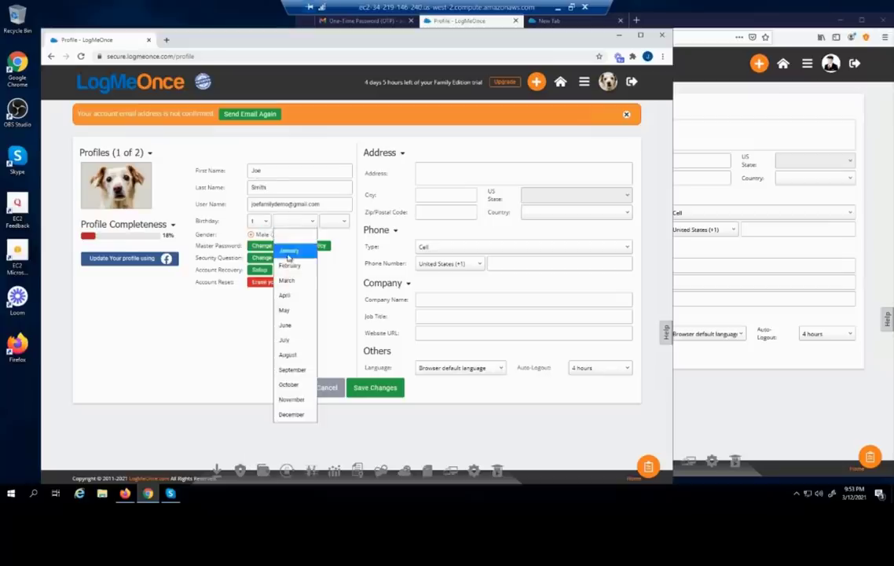
left_click(295, 249)
left_click(334, 221)
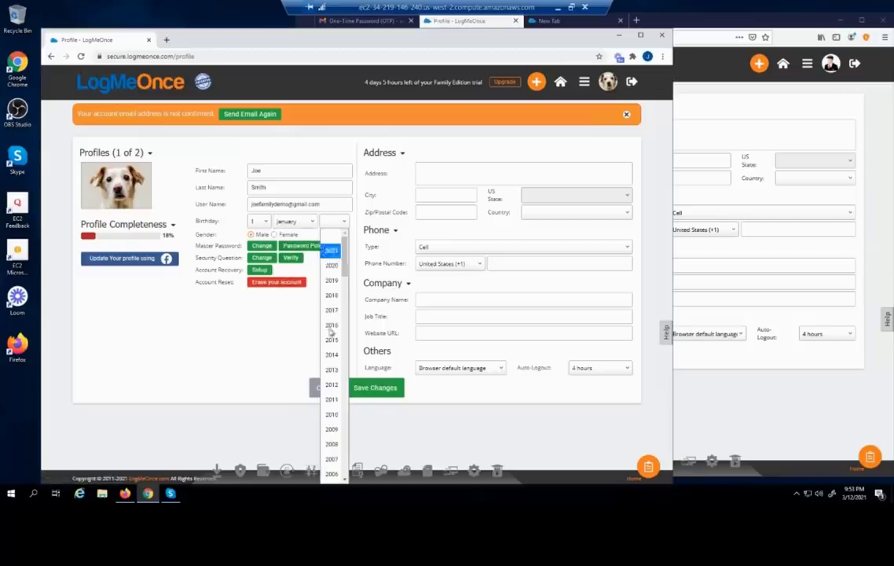
scroll(322, 393, "down", 10)
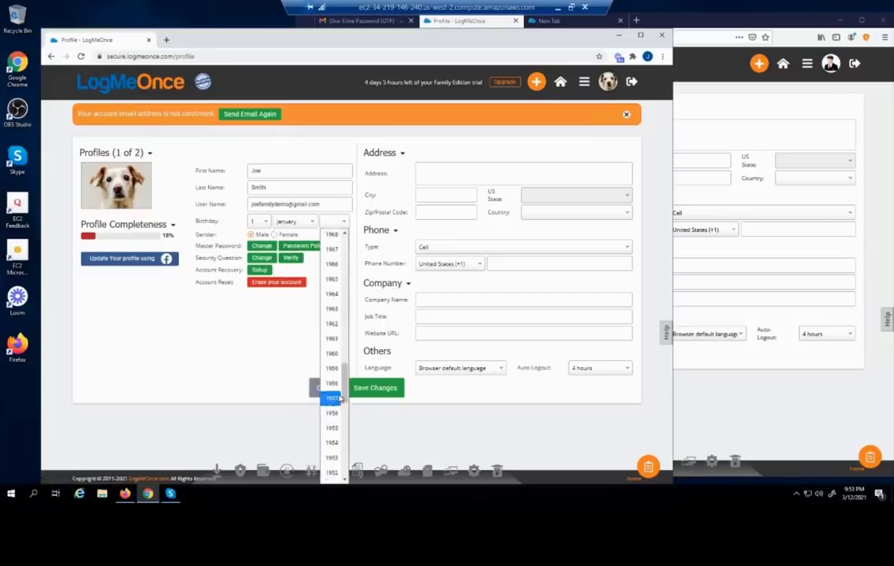
left_click(329, 397)
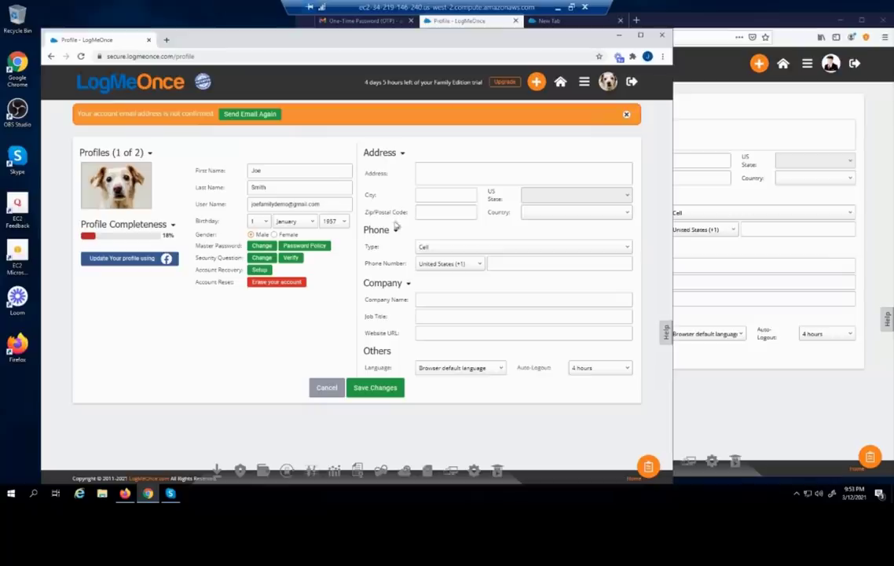
Enter the street address, set country United States and state Virginia, and save the profile
left_click(429, 165)
type("123 main Street")
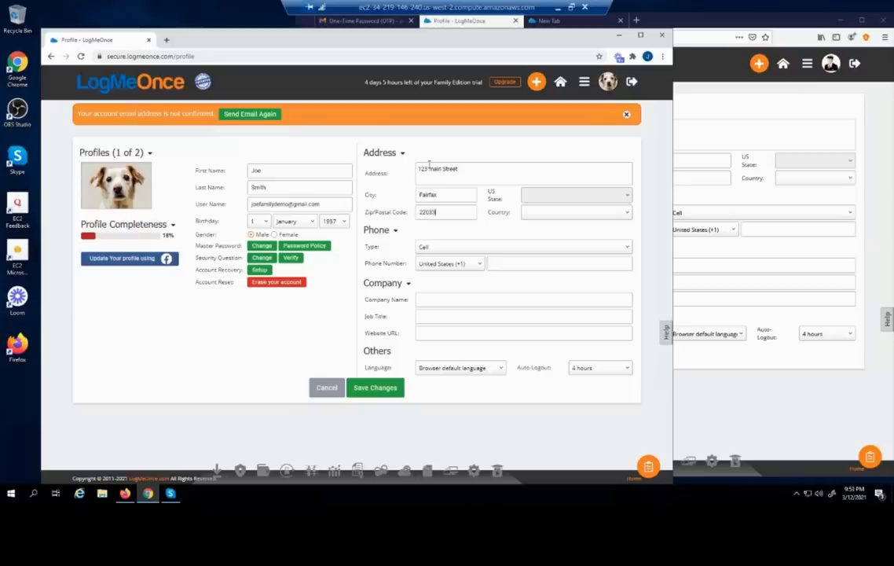
left_click(562, 217)
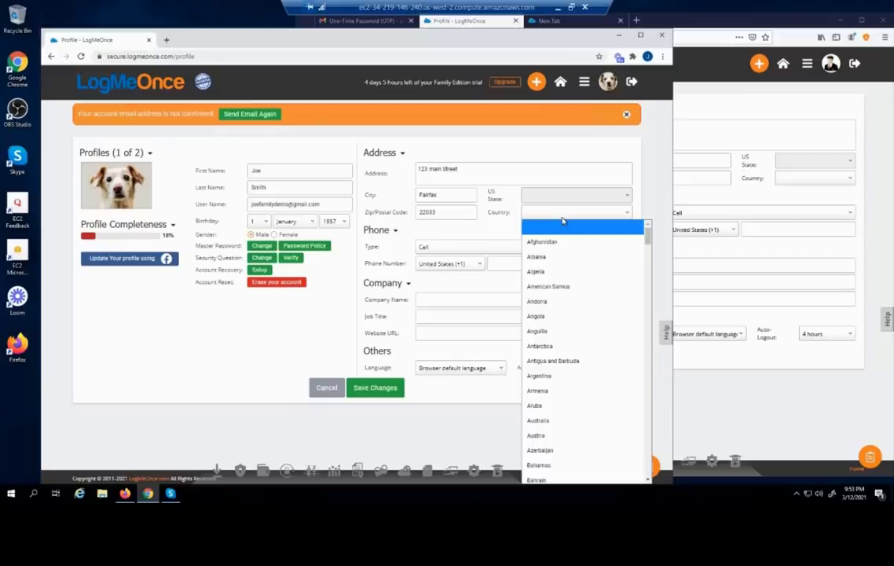
key("u")
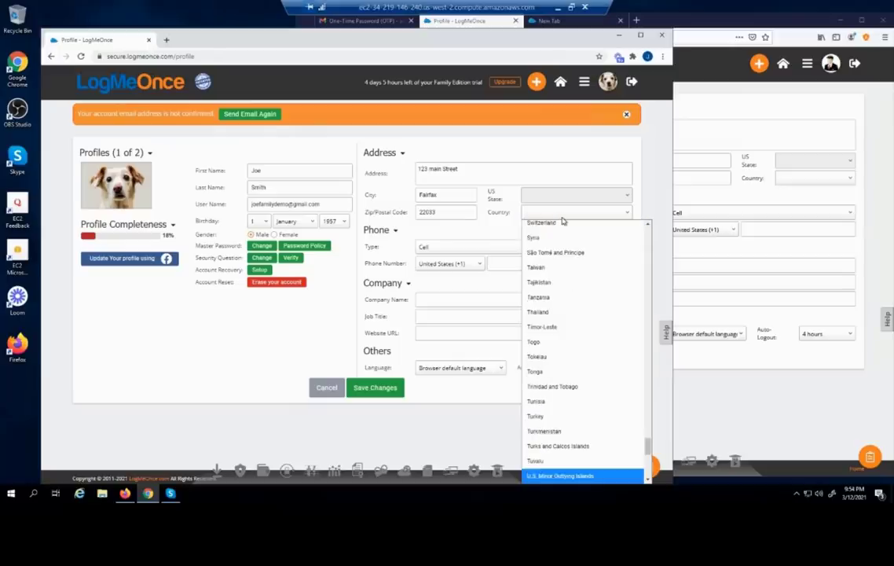
scroll(613, 436, "down", 3)
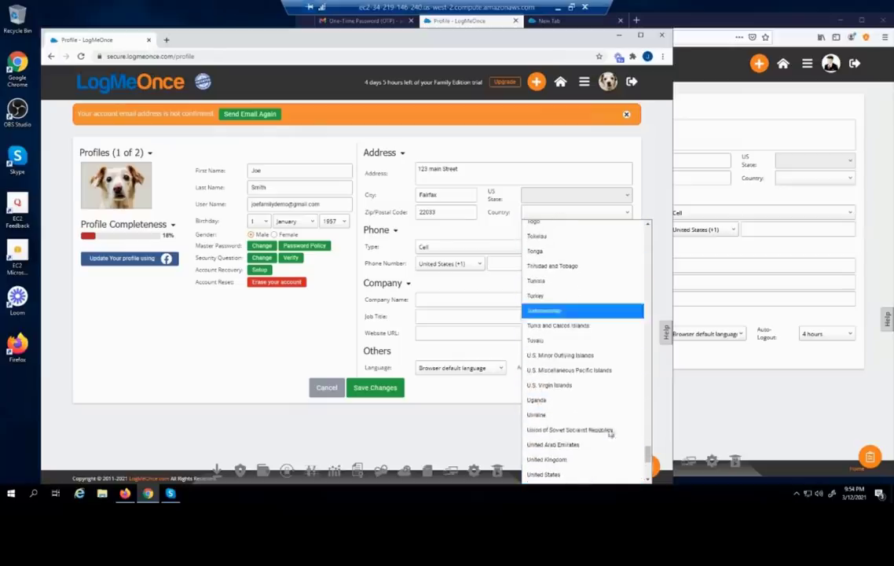
left_click(567, 474)
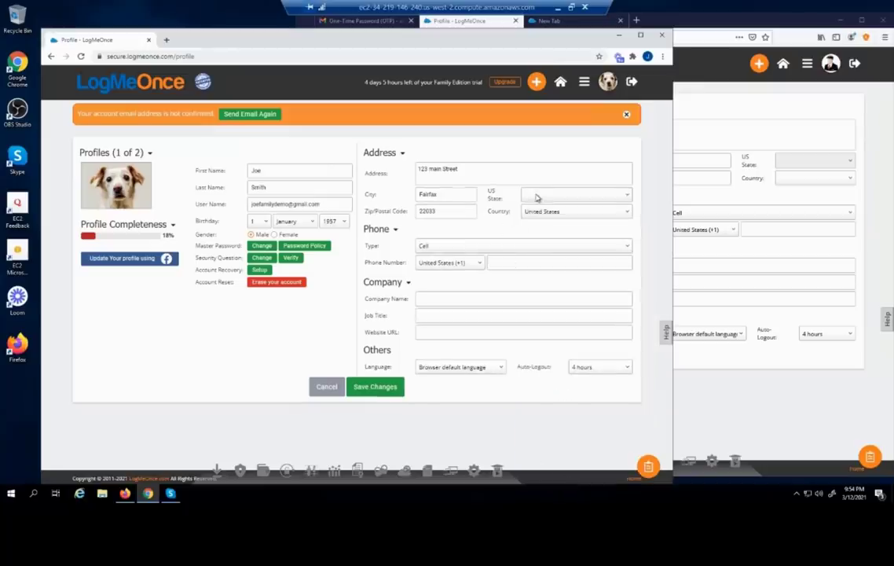
left_click(538, 196)
scroll(537, 201, "down", 5)
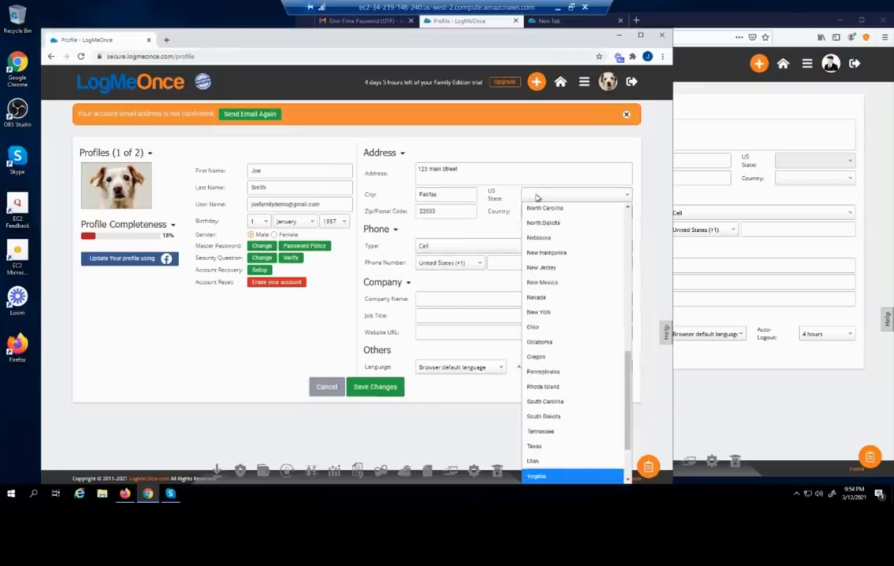
left_click(564, 476)
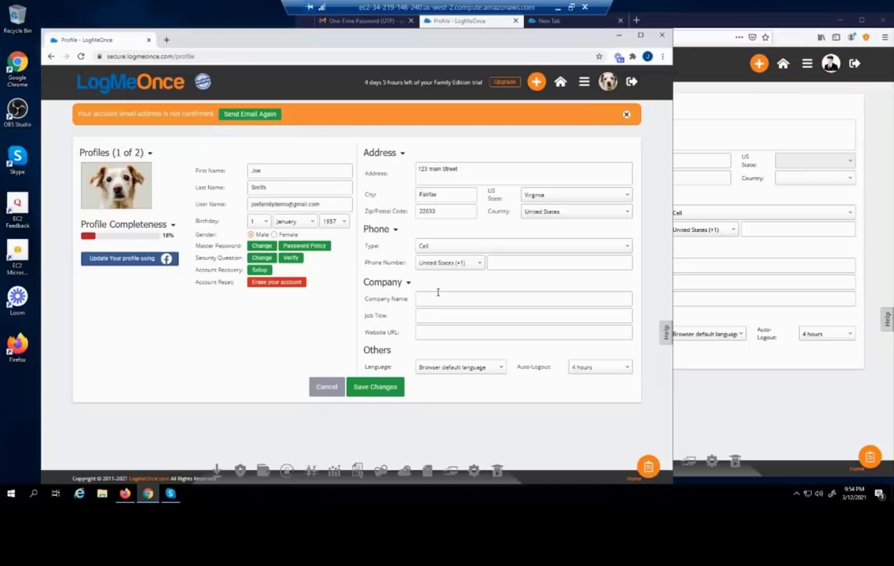
left_click(375, 387)
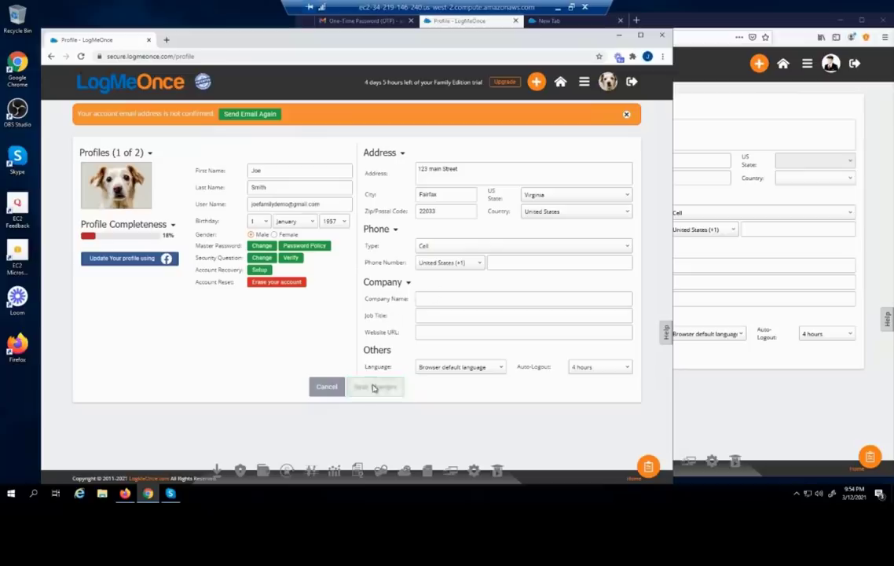
Dismiss the save confirmation and review the 73% profile completeness requirements
left_click(356, 300)
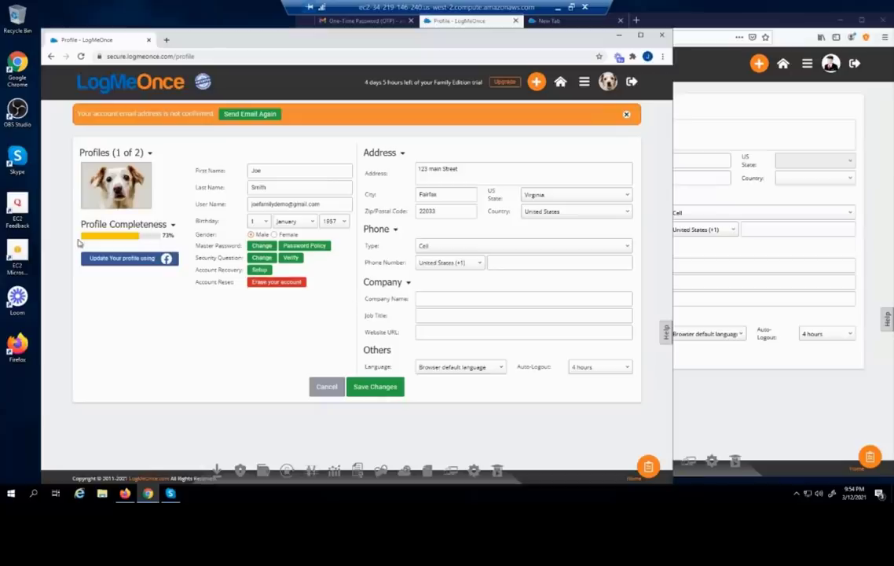
left_click(131, 225)
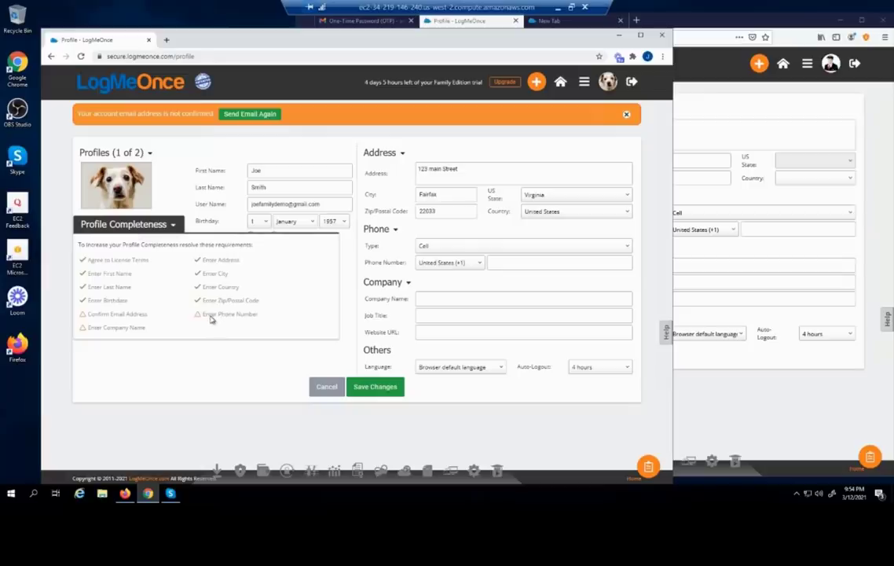
left_click(123, 336)
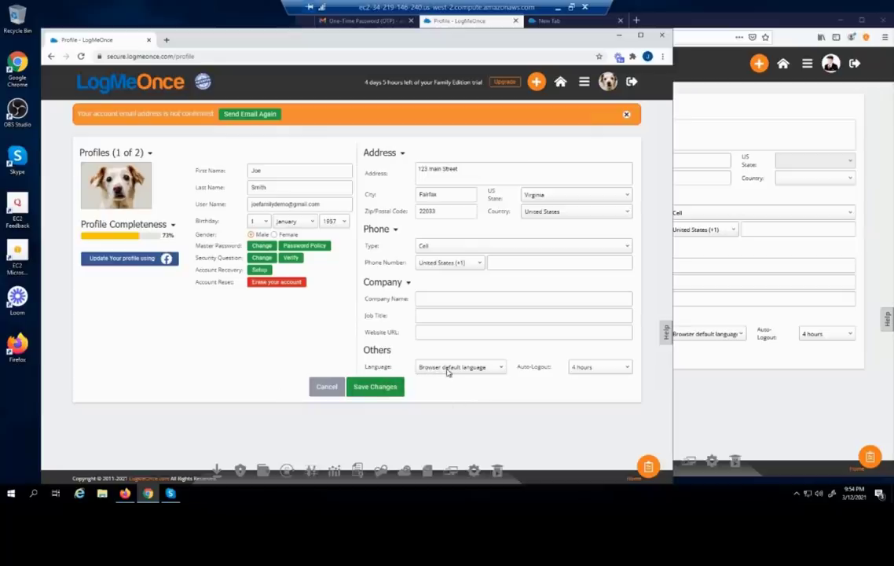
Look over the Language and Auto-Logout options, keeping 4 hours, then show the Profiles list
left_click(446, 371)
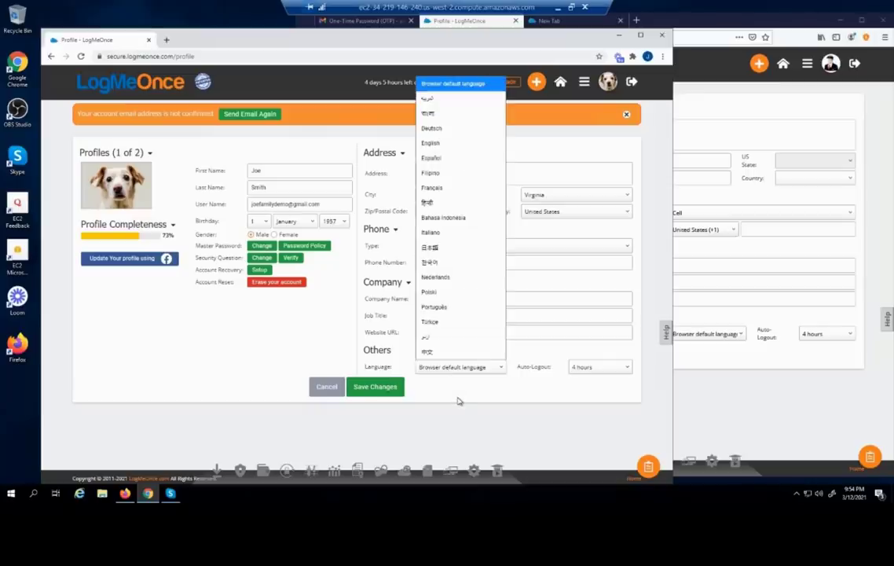
left_click(459, 400)
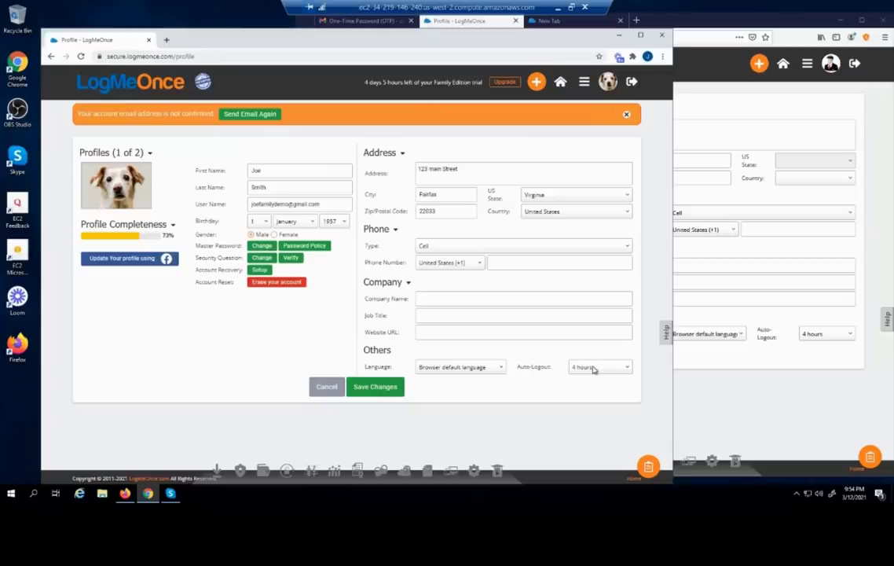
left_click(594, 370)
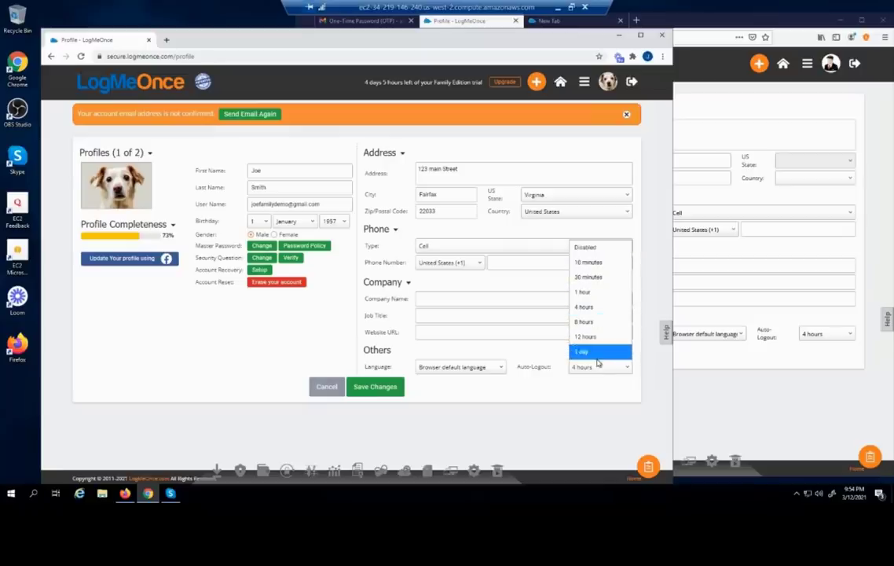
left_click(539, 397)
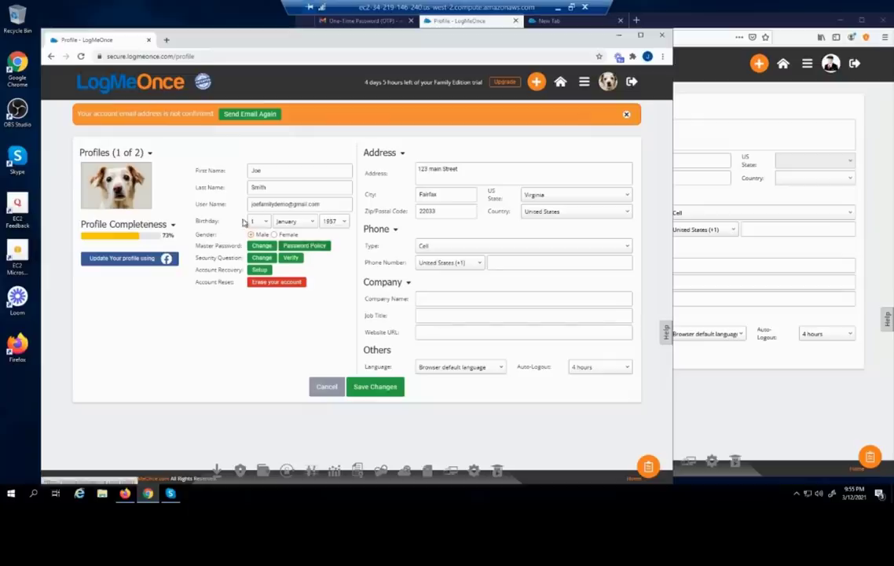
left_click(149, 155)
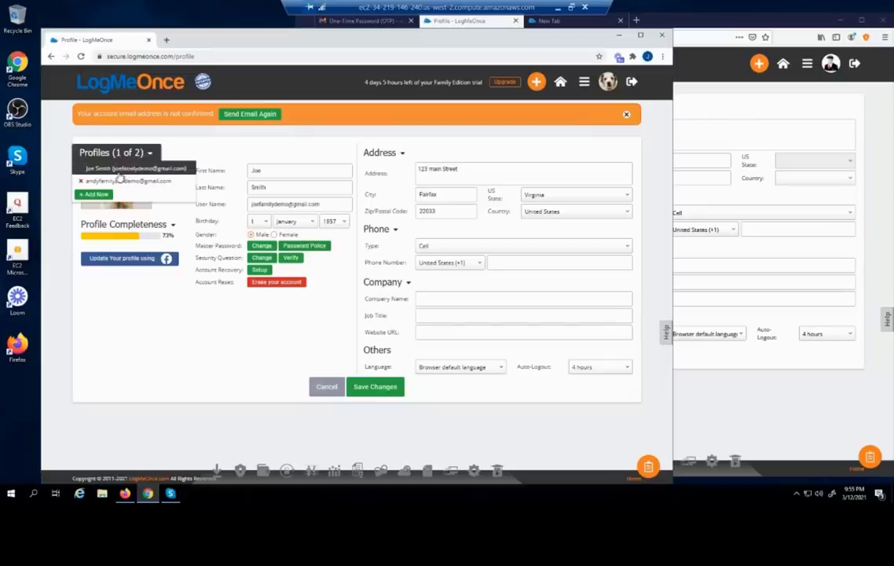
Create a new profile with a first name and e-mail address and save it
left_click(94, 194)
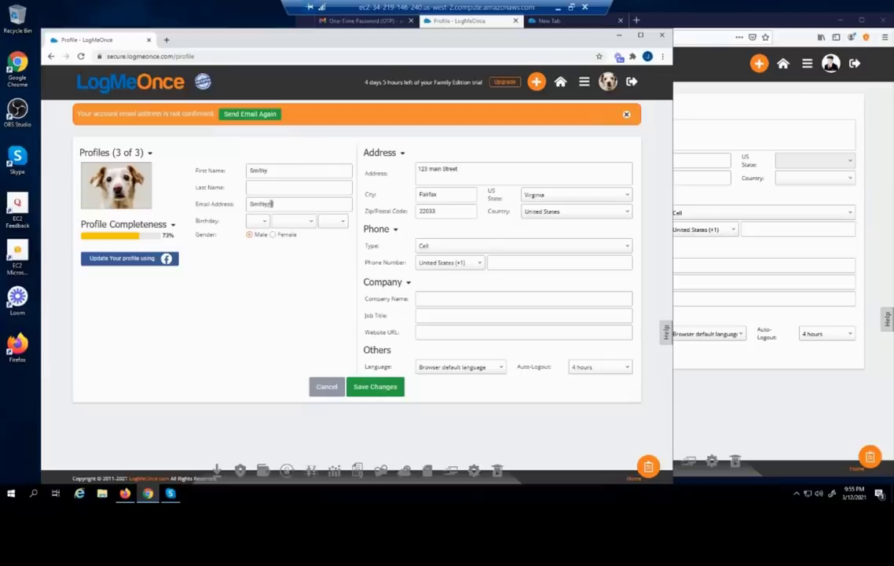
type("om")
left_click(384, 388)
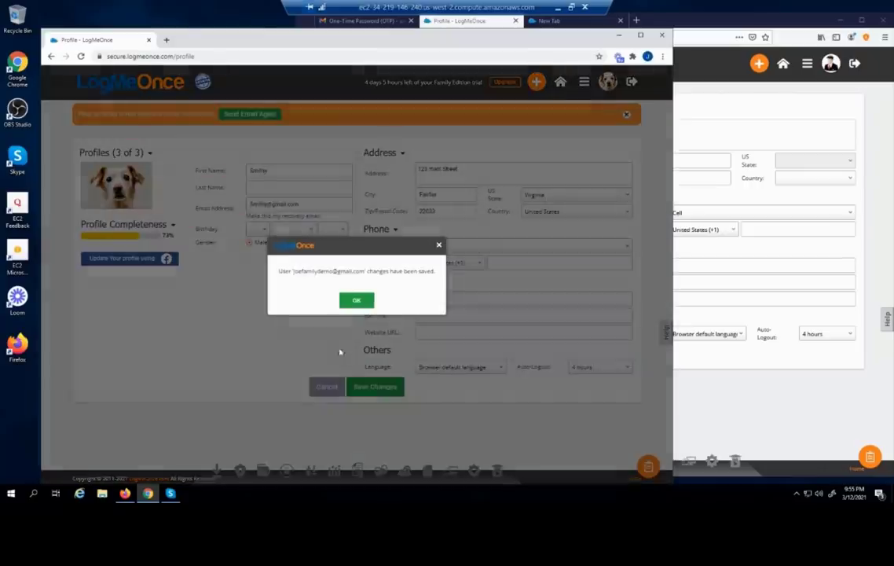
left_click(362, 304)
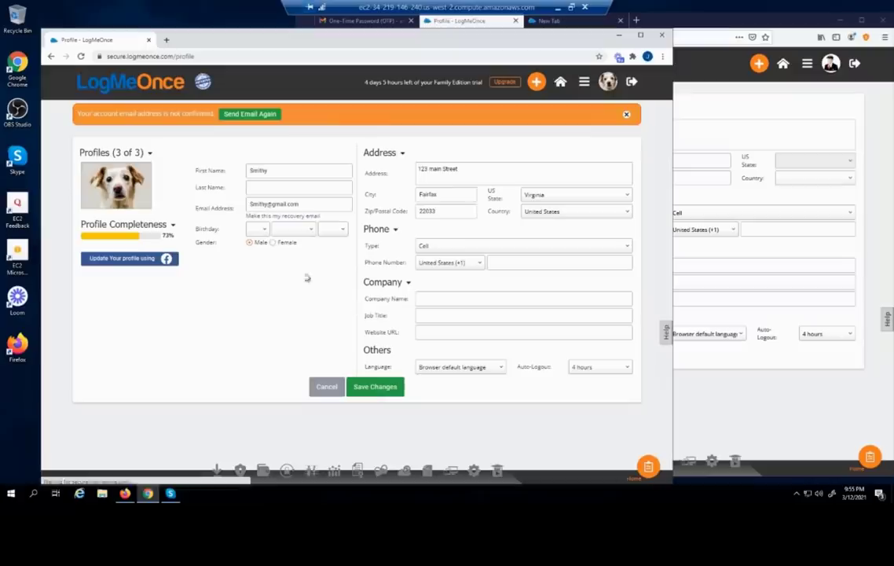
Switch the Profiles dropdown back to the main profile
left_click(130, 154)
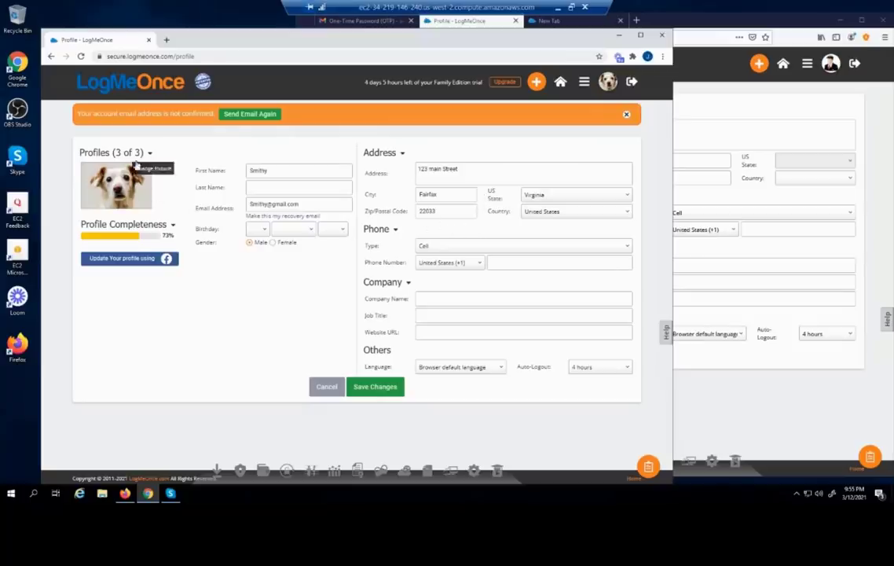
mouse_move(149, 157)
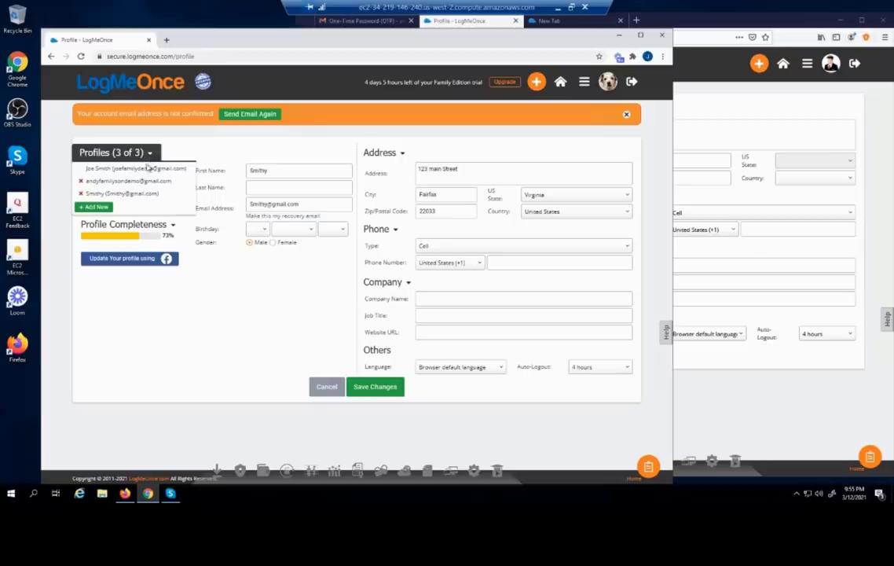
left_click(140, 169)
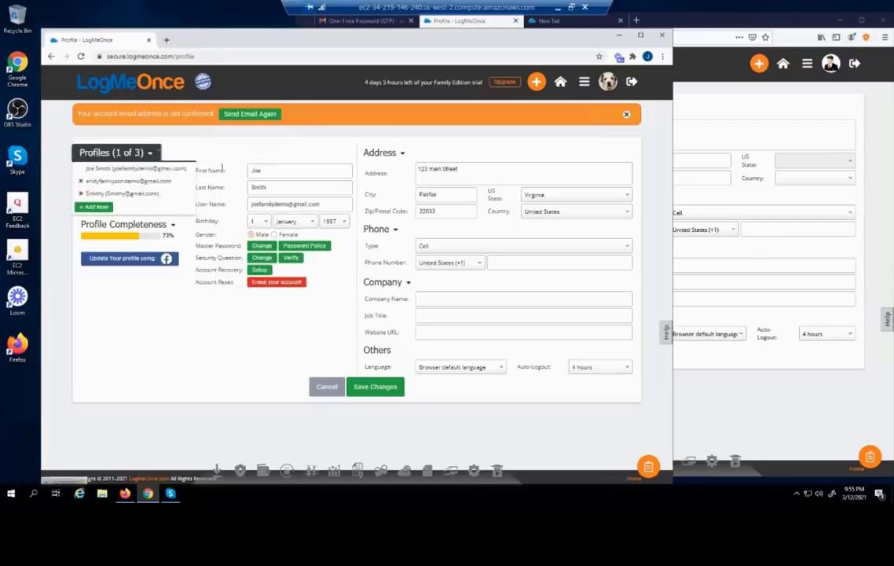
mouse_move(402, 154)
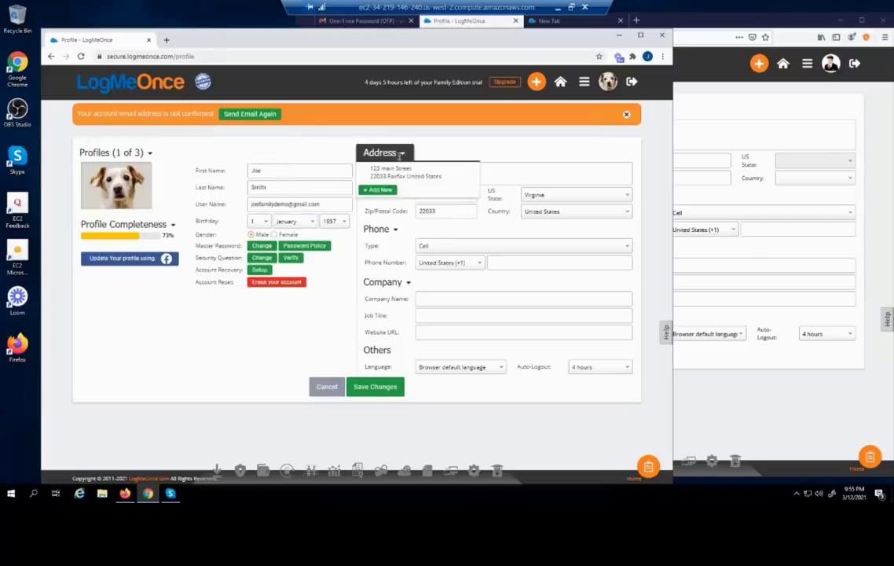
Add a second street address to the main profile and save it
left_click(383, 191)
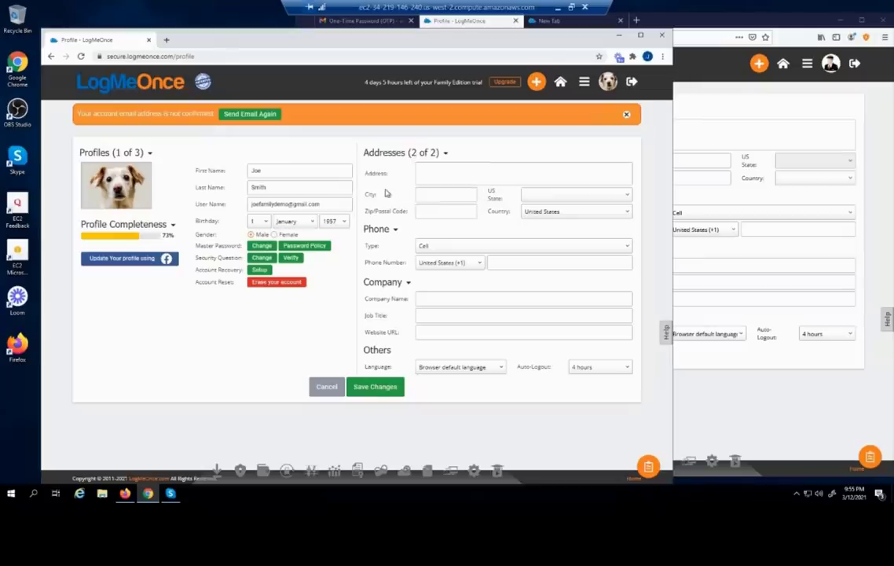
left_click(430, 174)
left_click(369, 390)
left_click(356, 299)
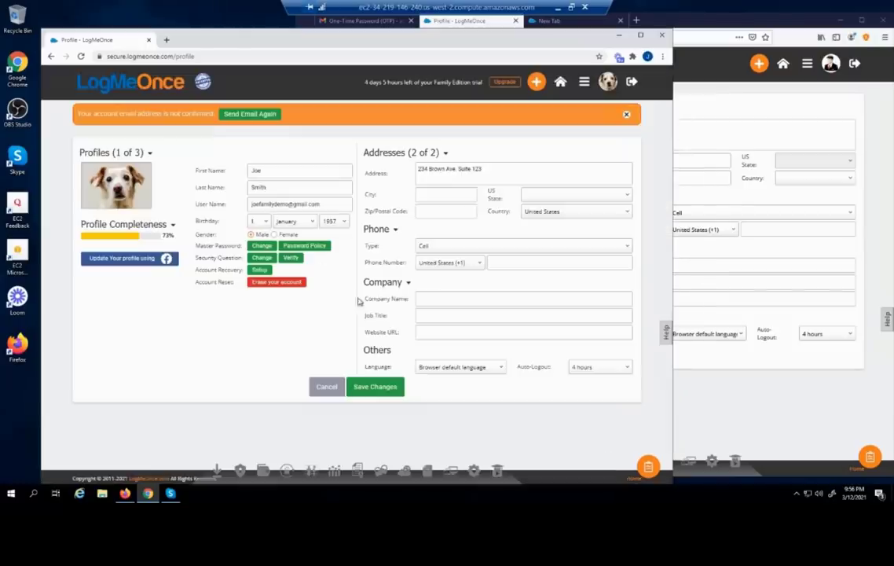
Select the first saved address again from the Addresses list
left_click(389, 151)
left_click(401, 153)
left_click(407, 178)
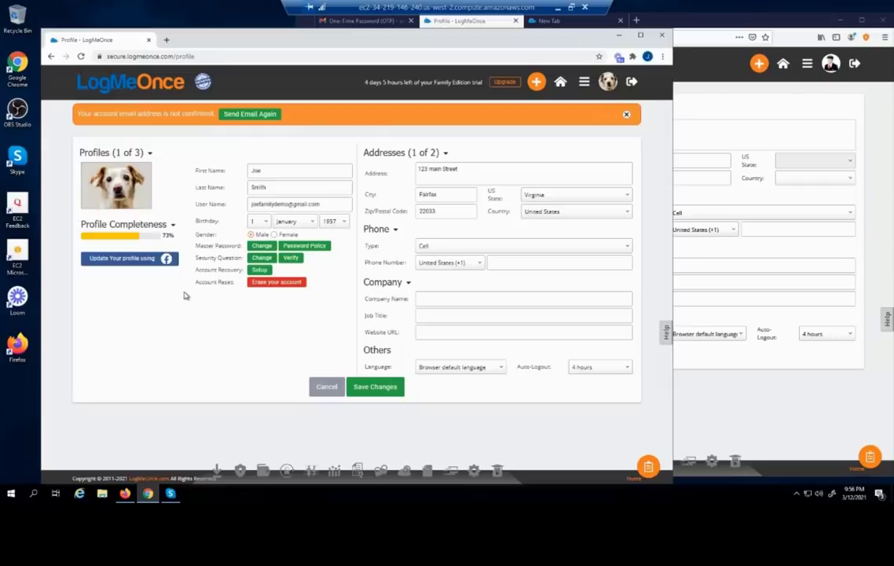
Uncheck Display Productivity Dock in Website settings, save, and reload the page
left_click(585, 84)
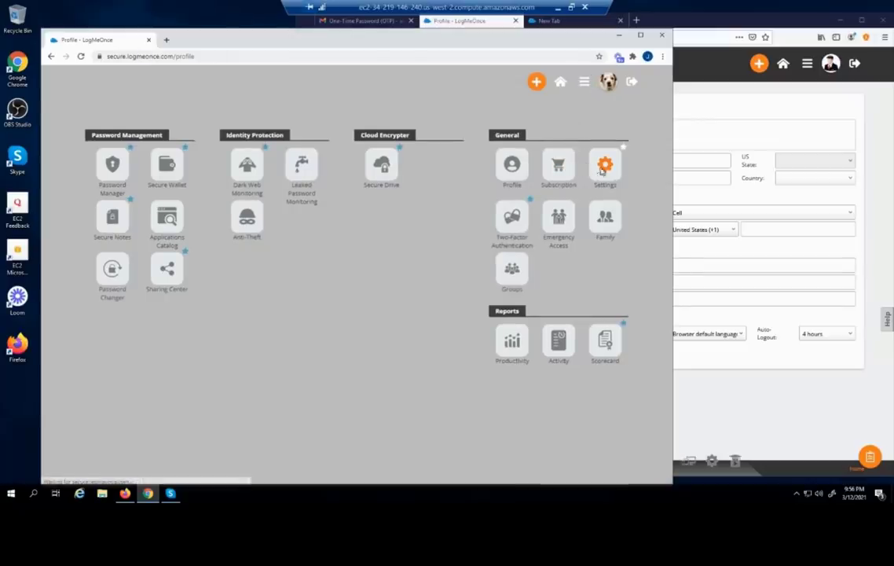
left_click(604, 168)
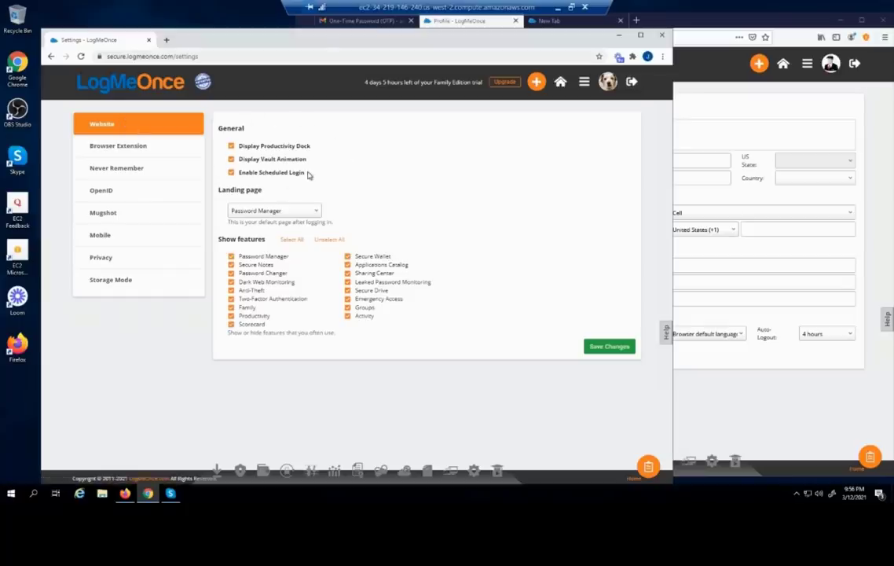
left_click(231, 146)
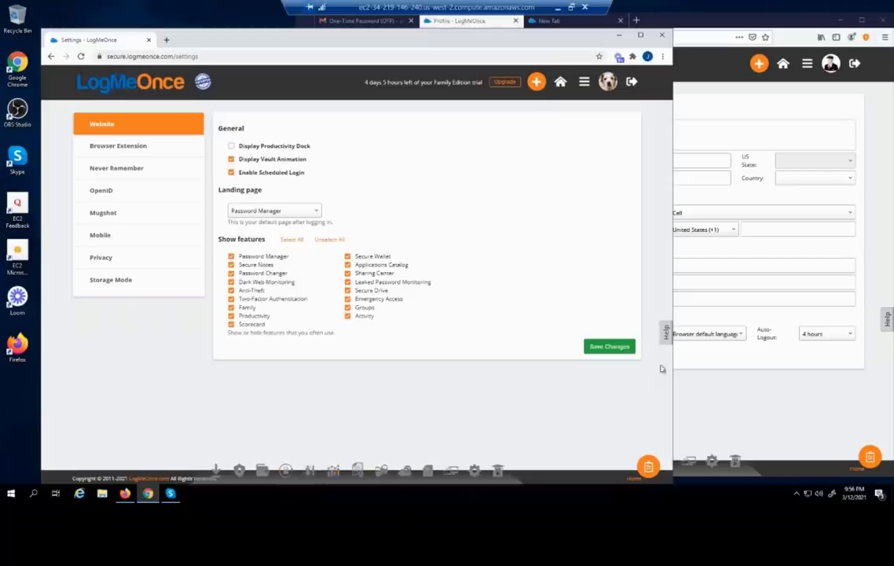
left_click(613, 349)
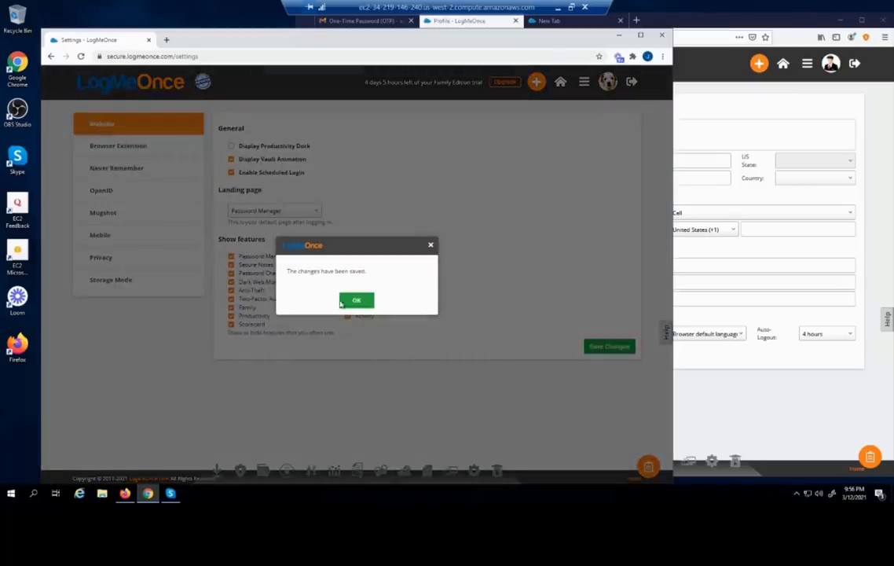
left_click(356, 299)
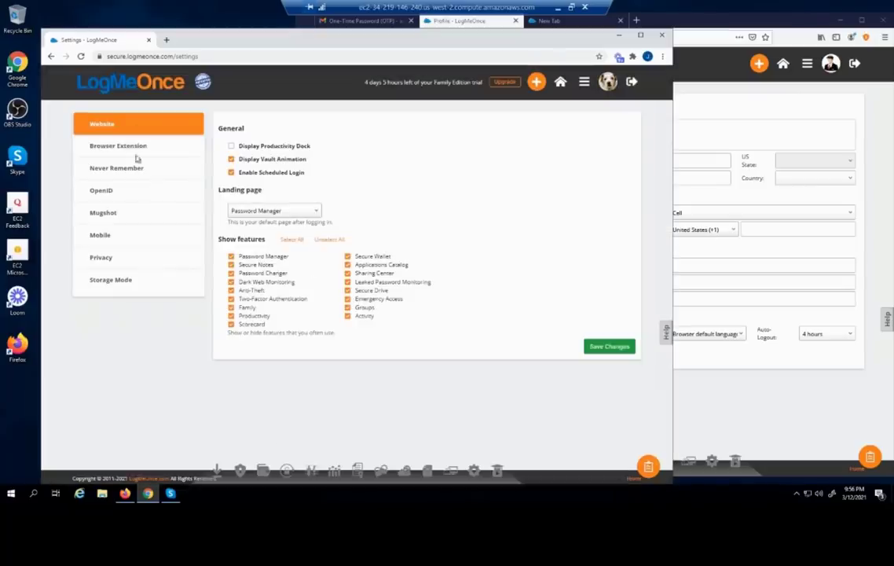
left_click(79, 56)
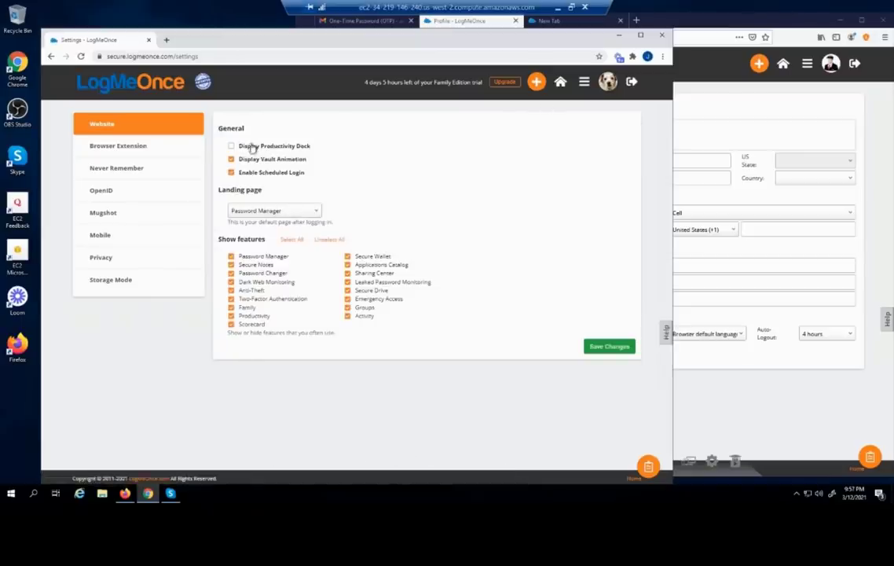
Uncheck Display Vault Animation in Website settings and save the change
left_click(583, 84)
left_click(117, 167)
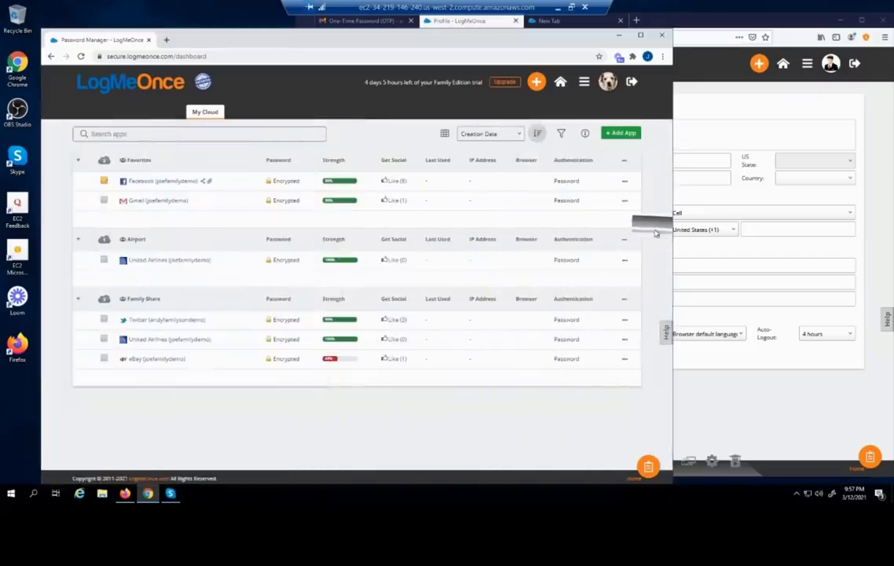
left_click(585, 83)
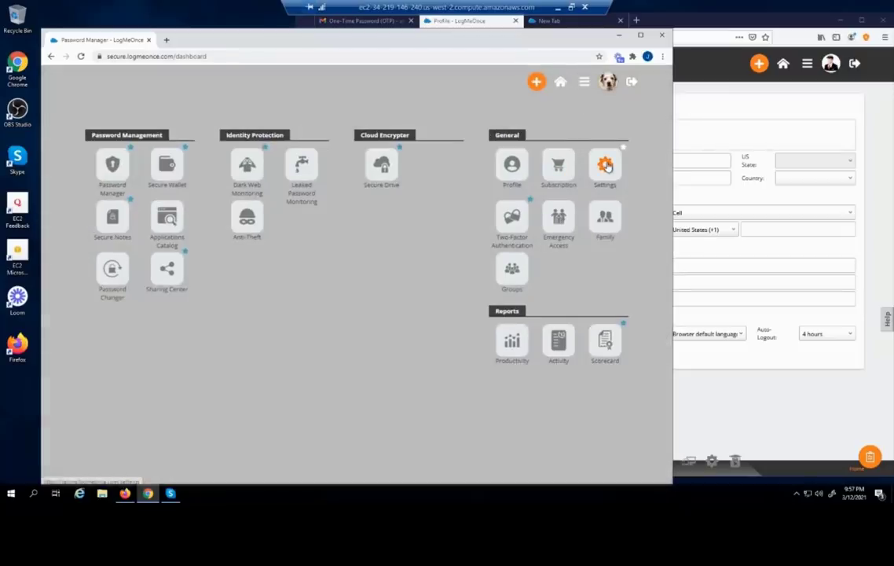
left_click(606, 167)
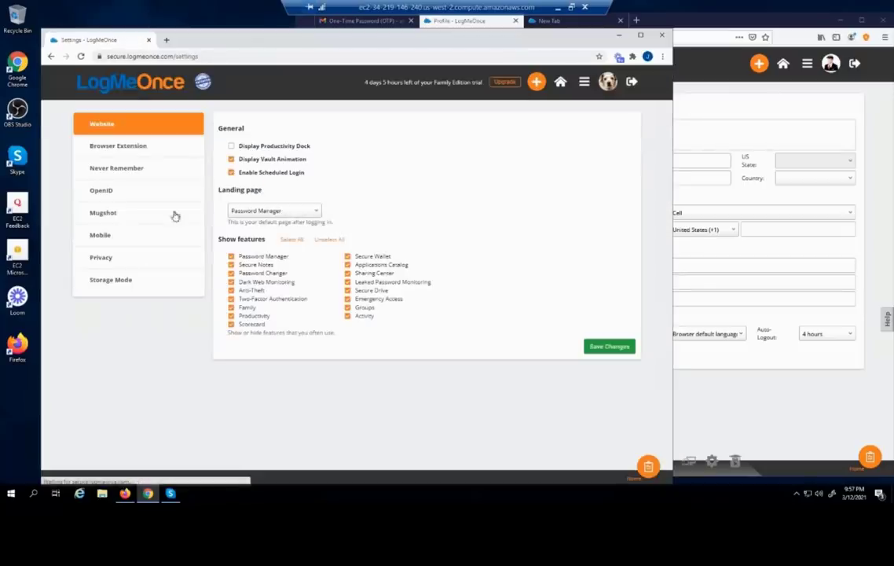
left_click(231, 160)
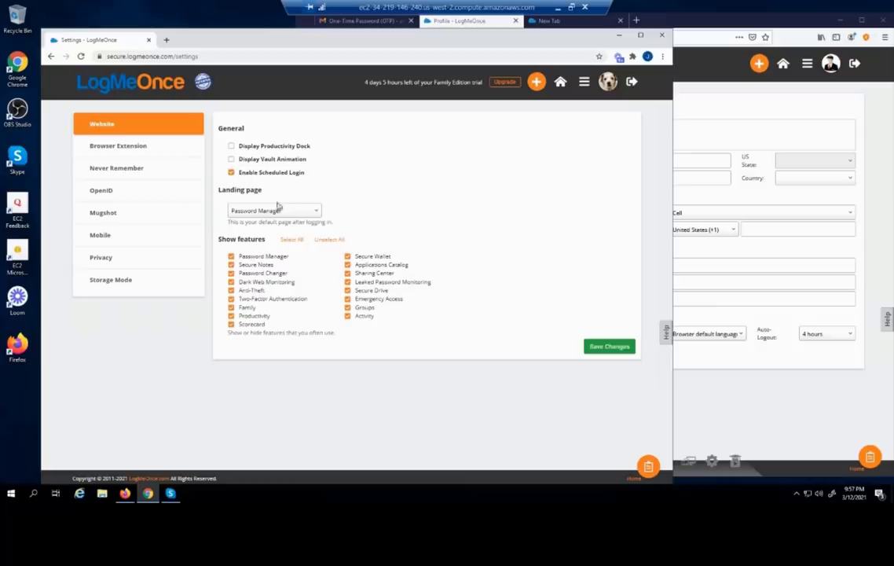
left_click(594, 346)
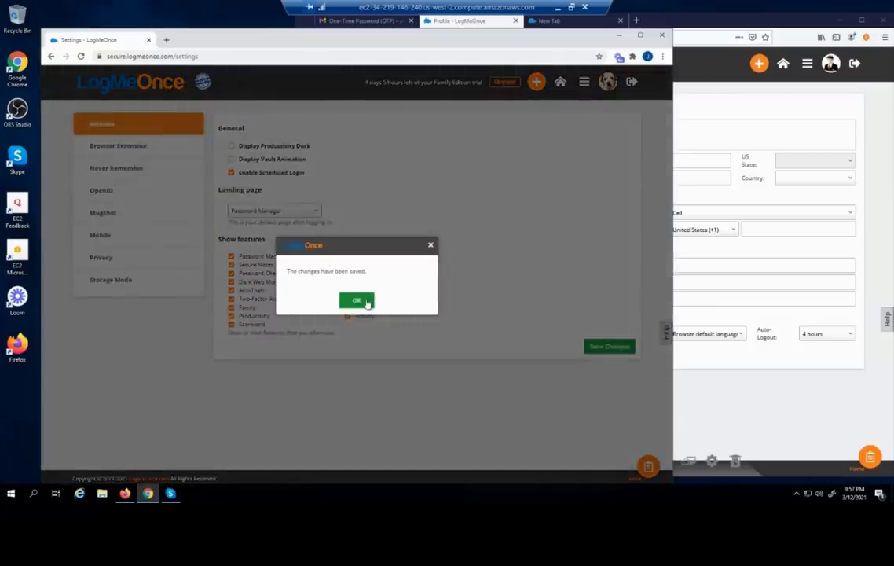
left_click(363, 301)
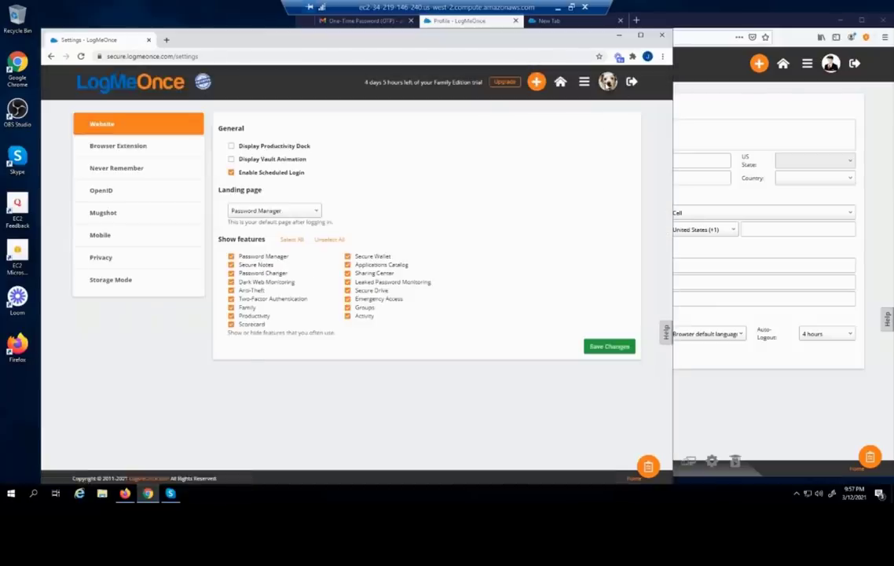
Visit the Password Manager, then return to the Settings page
left_click(584, 82)
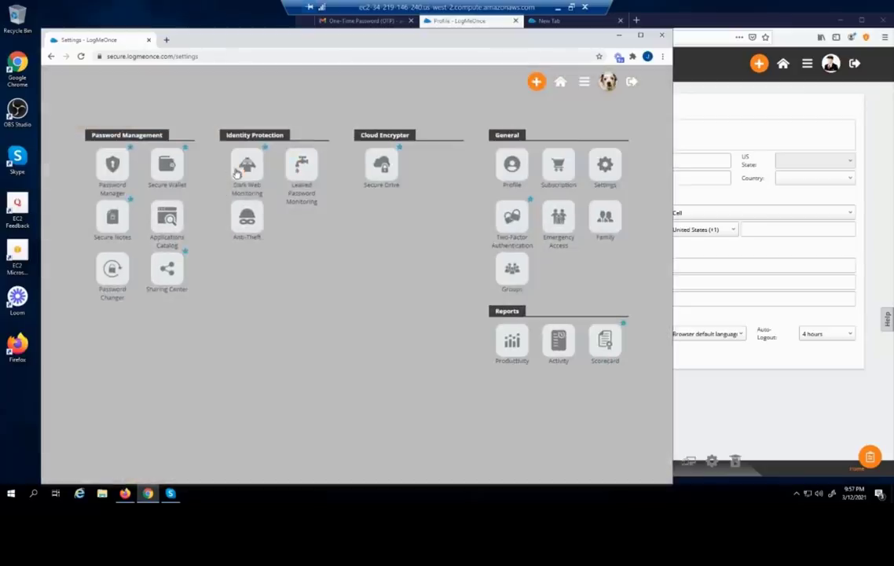
left_click(111, 163)
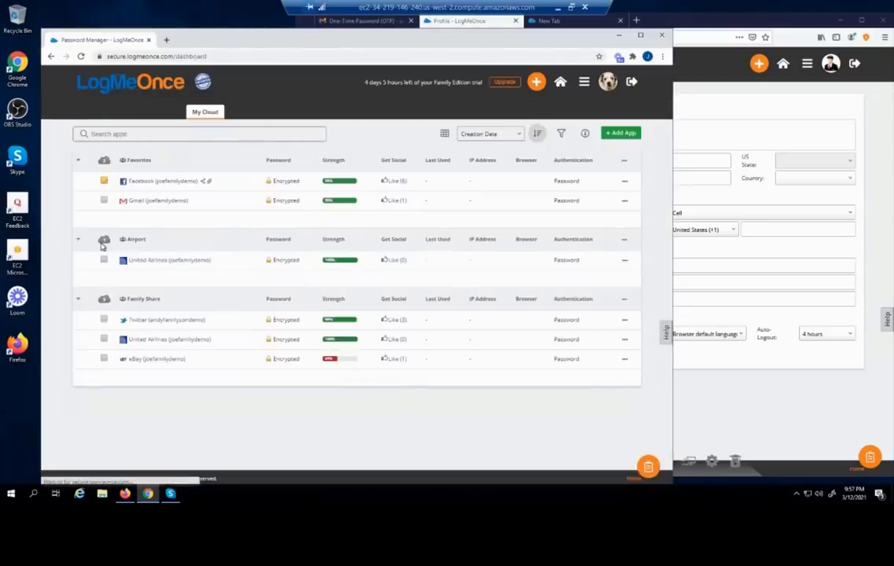
left_click(584, 84)
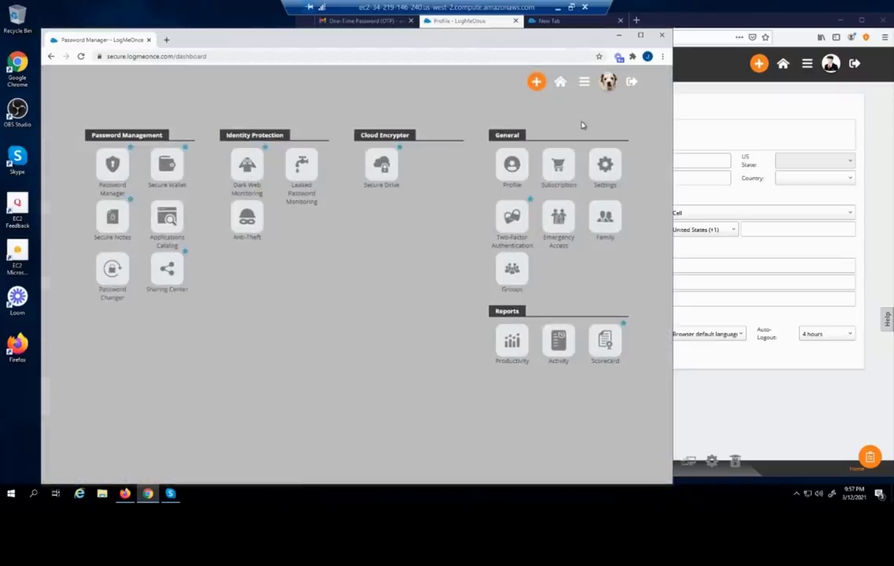
left_click(600, 166)
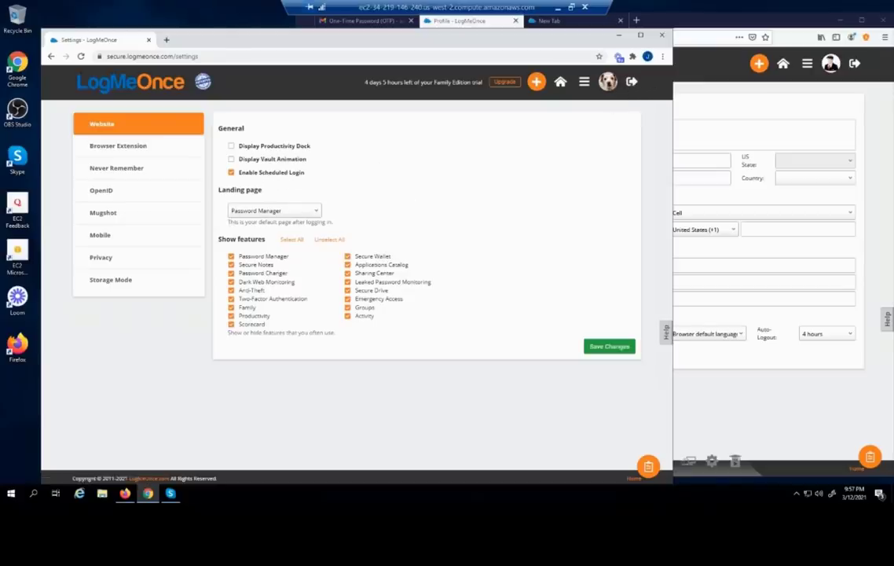
Uncheck Enable Scheduled Login and save the website settings
left_click(632, 81)
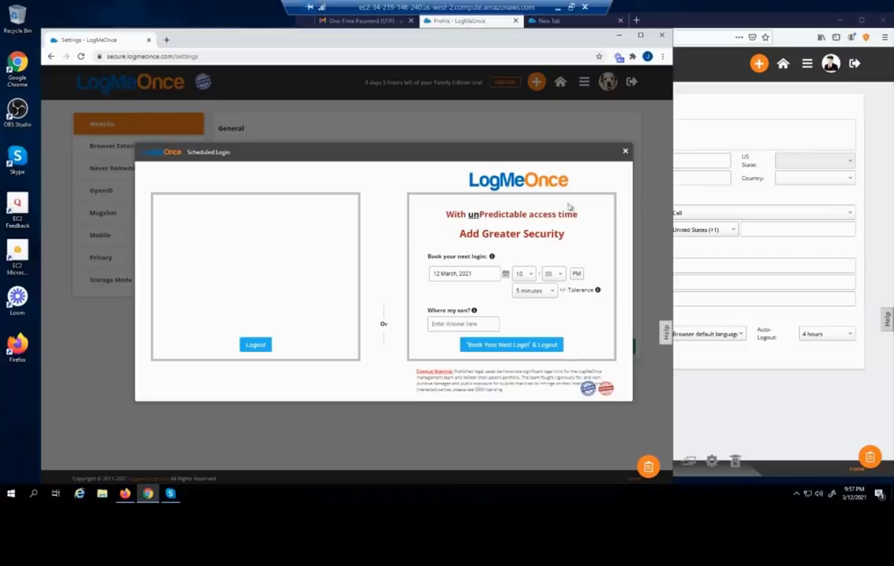
left_click(625, 153)
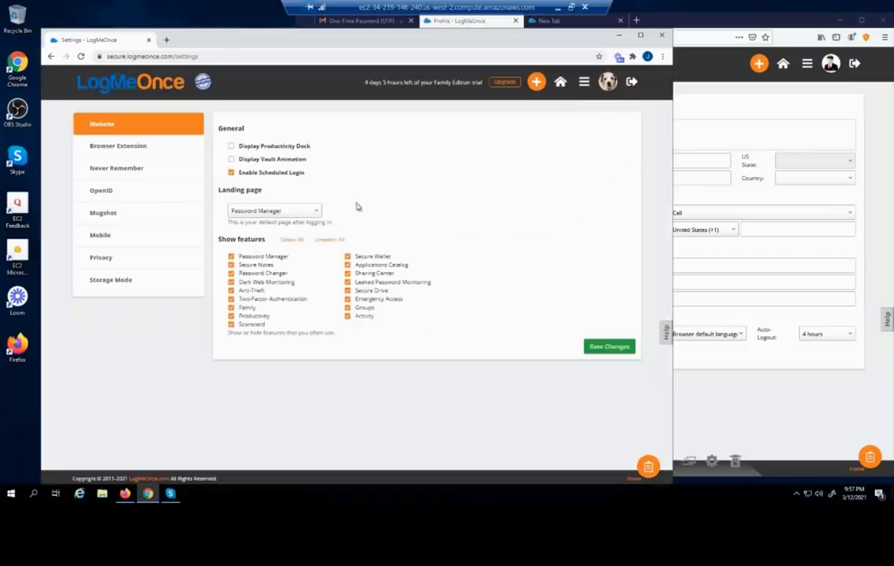
left_click(231, 172)
left_click(611, 345)
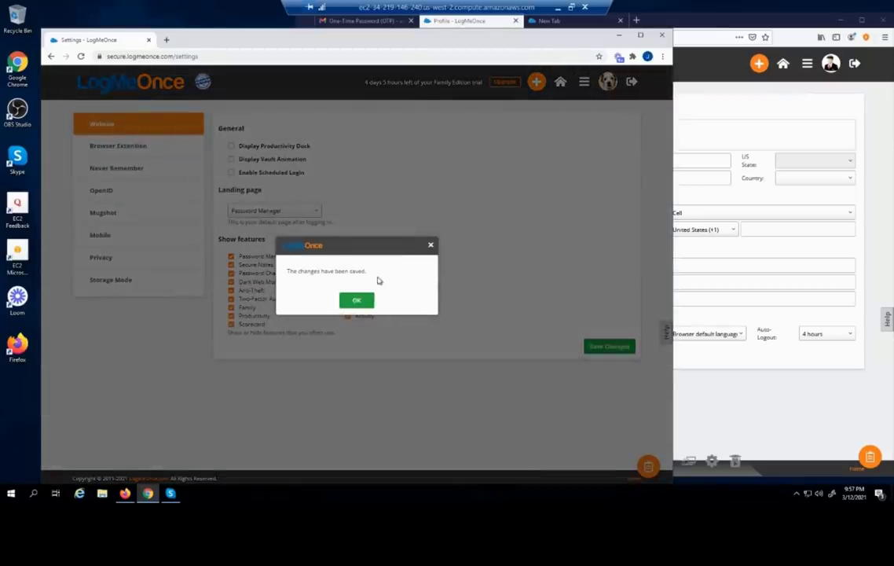
left_click(356, 301)
Log out and sign back in with the account password
left_click(632, 83)
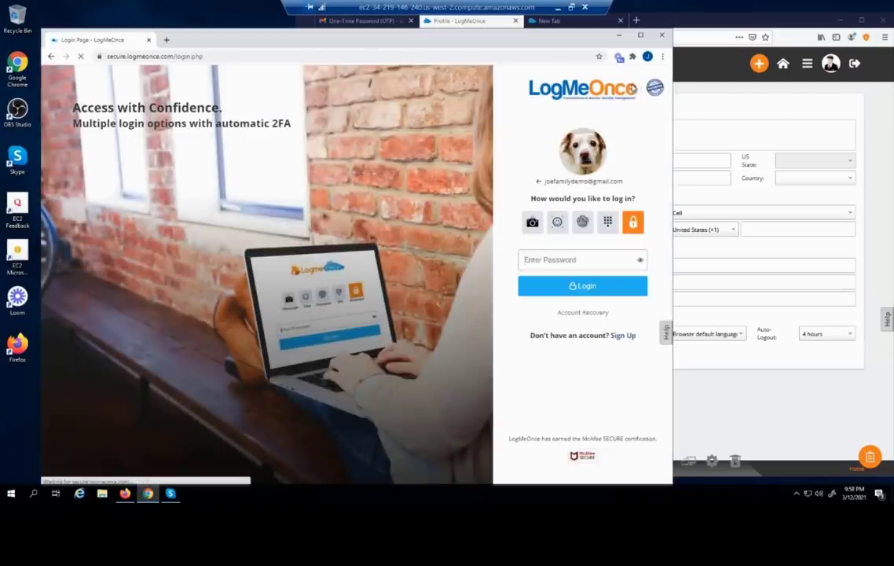
left_click(581, 258)
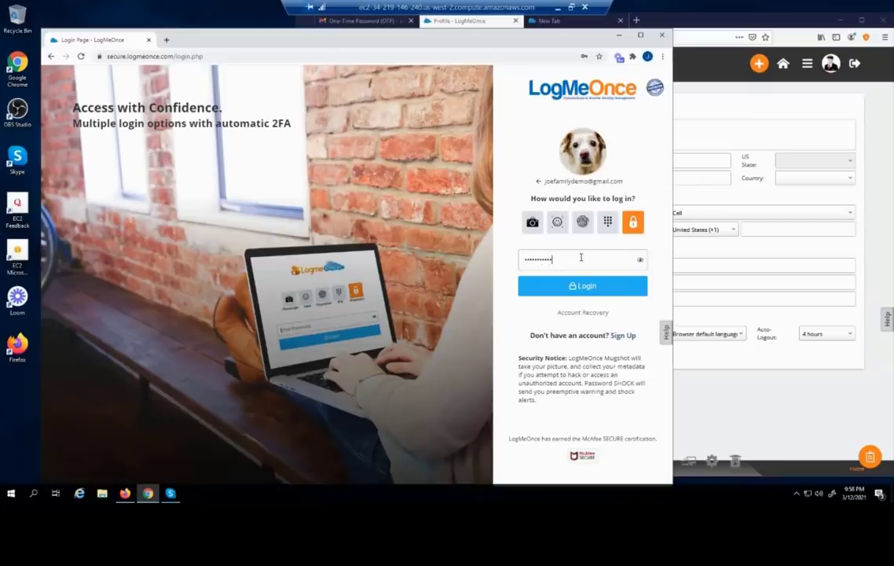
key("Return")
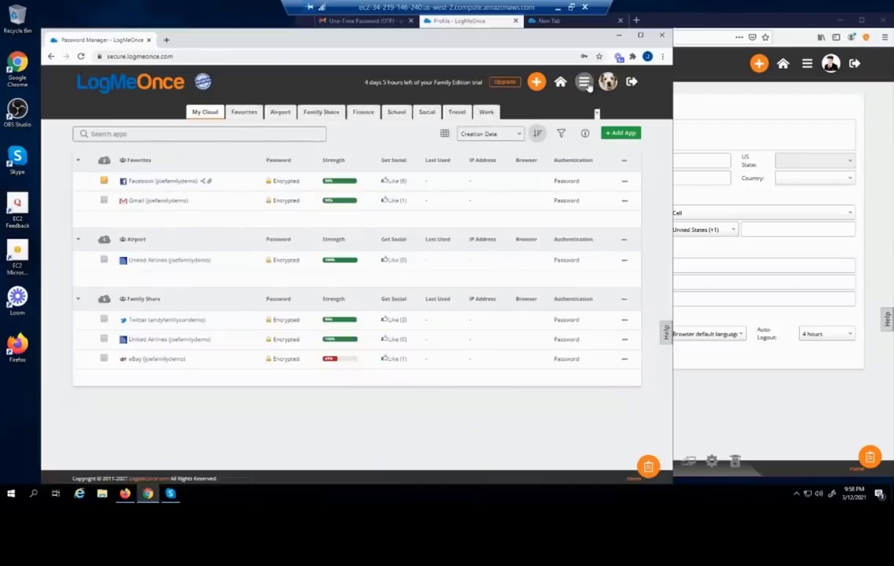
Set the landing page to Secure Wallet in Settings and save the change
left_click(588, 86)
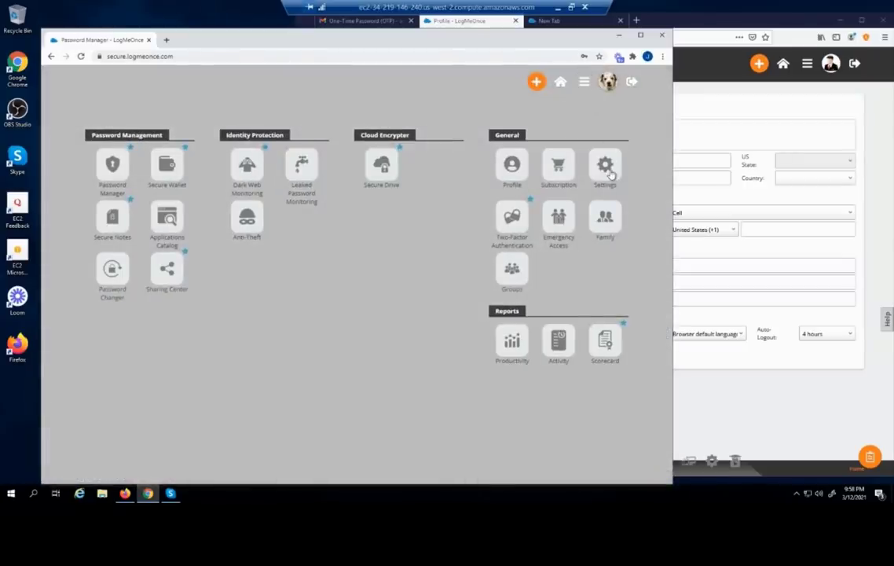
left_click(609, 169)
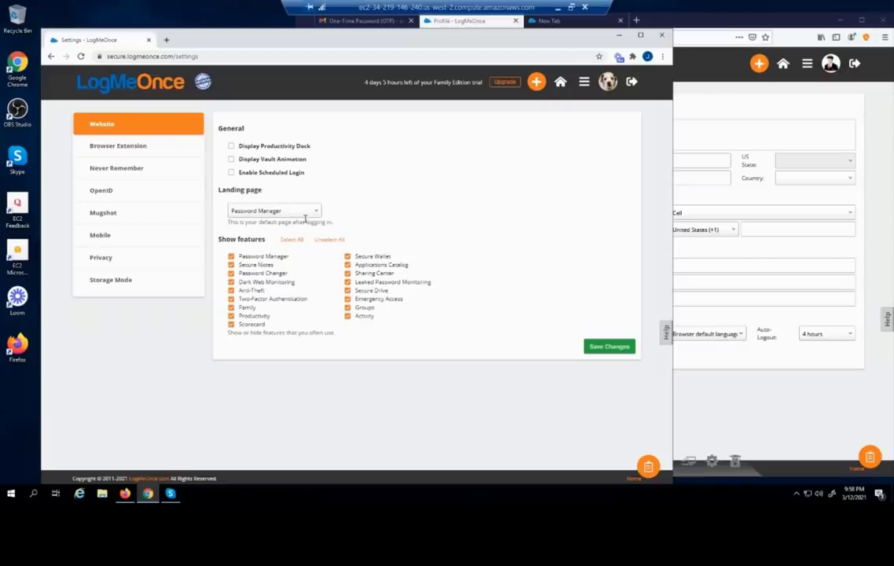
left_click(303, 212)
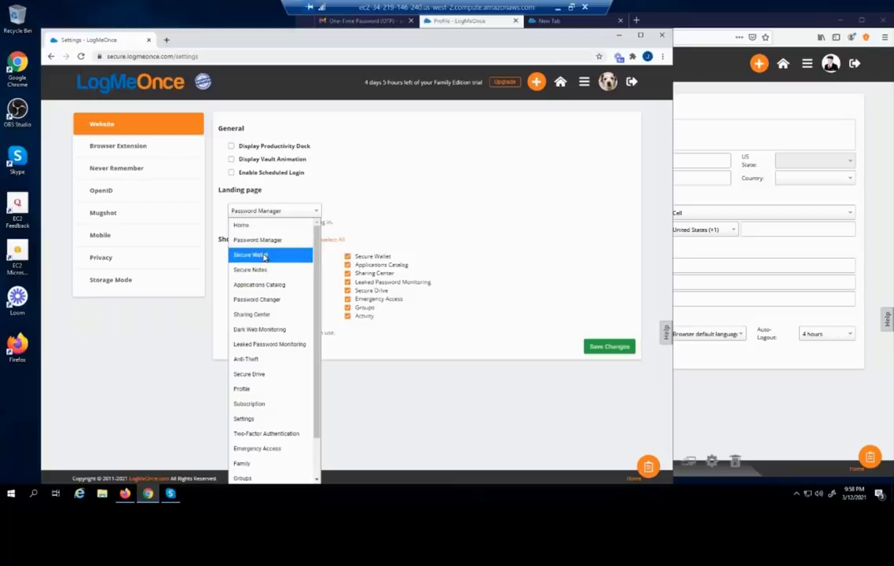
left_click(265, 256)
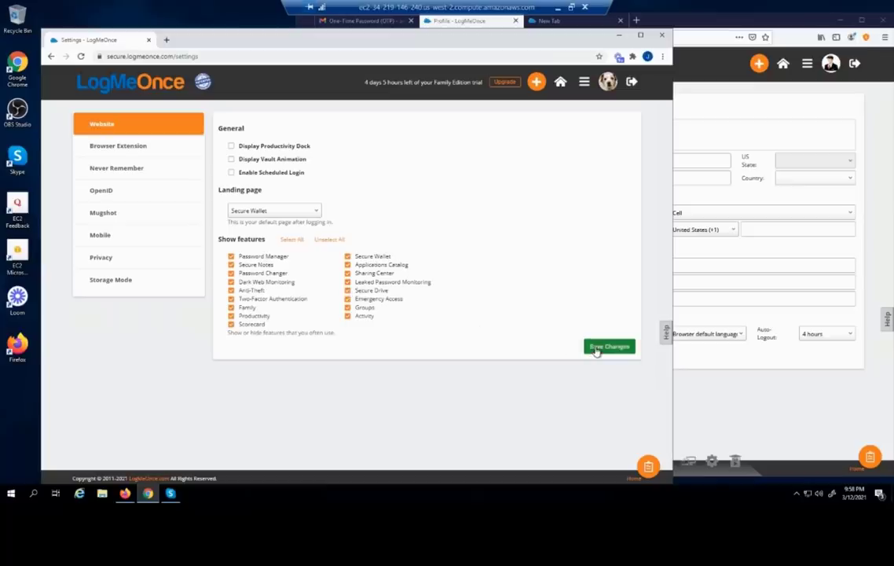
left_click(596, 348)
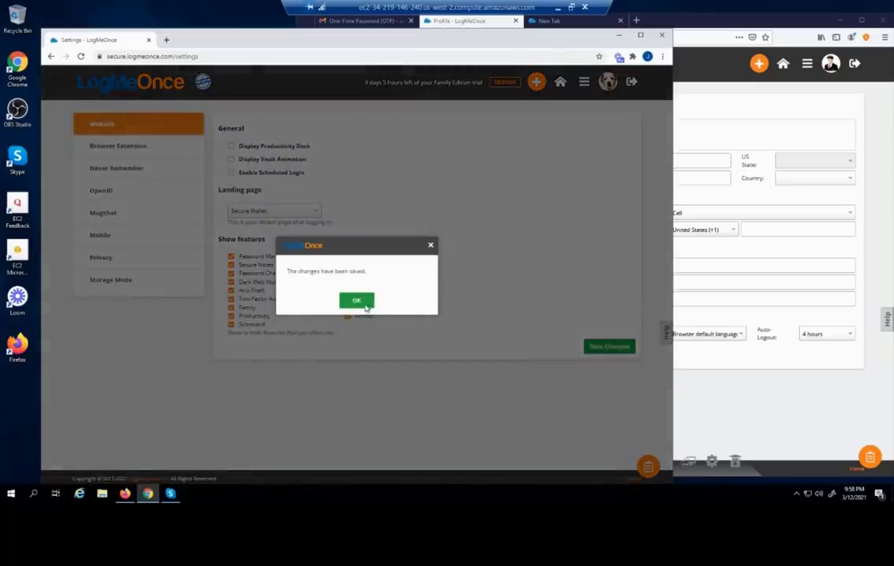
left_click(357, 301)
Log out of LogMeOnce and sign back in with the account password
left_click(632, 83)
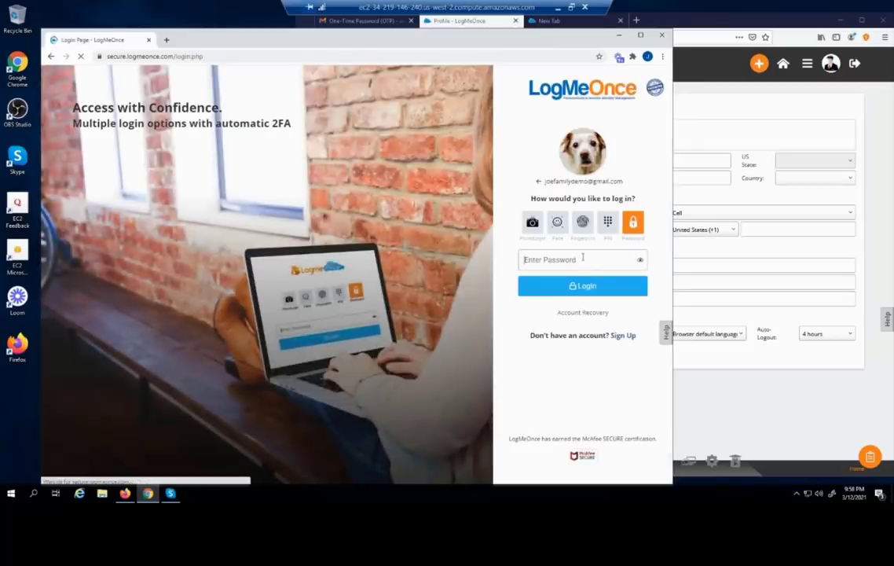
left_click(582, 257)
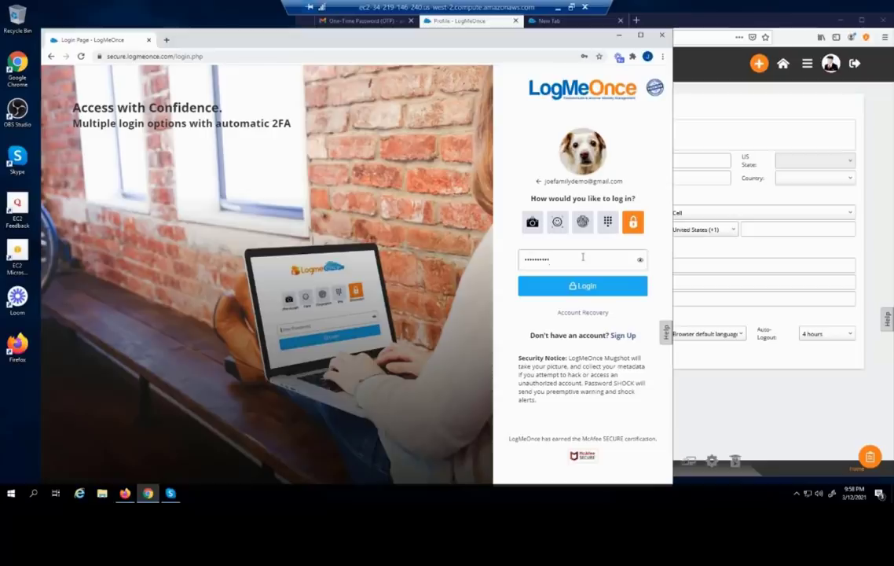
key("Return")
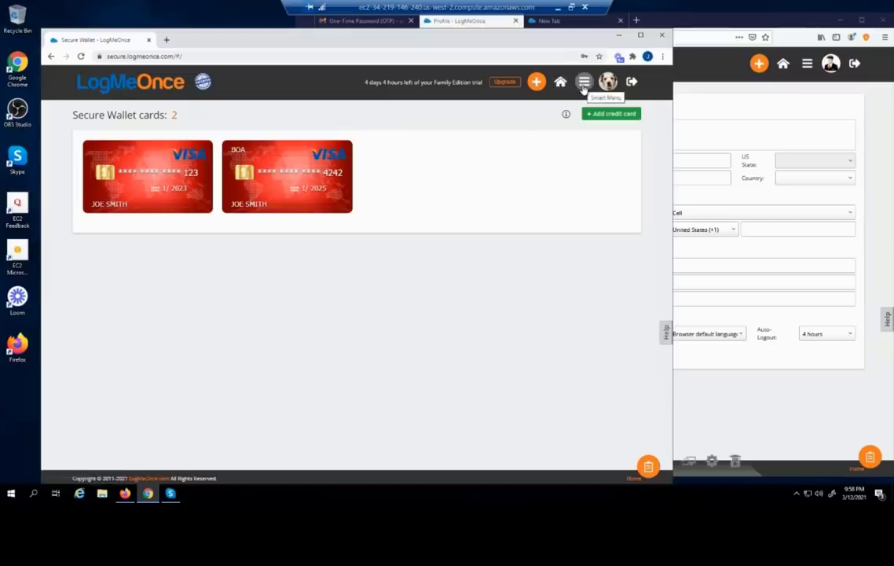
Open LogMeOnce Settings and review the full app menu
left_click(584, 83)
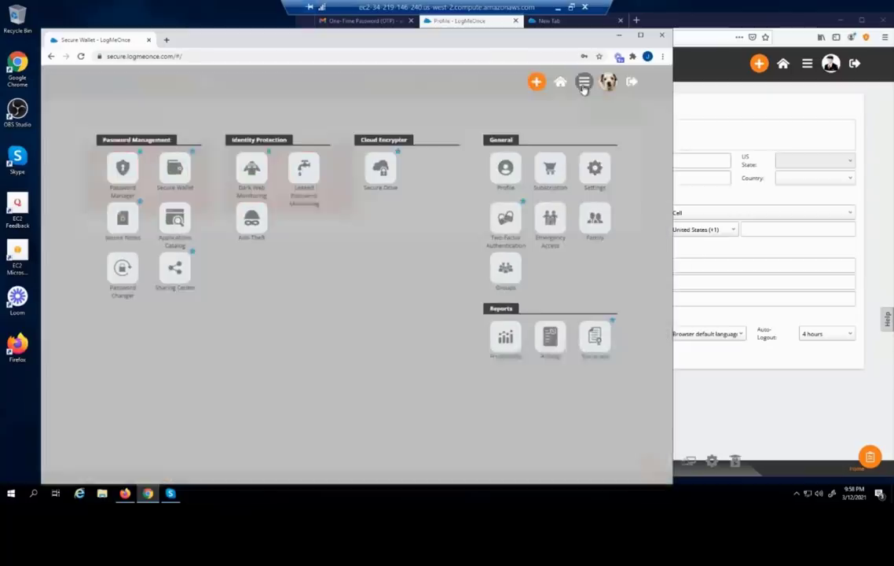
left_click(605, 170)
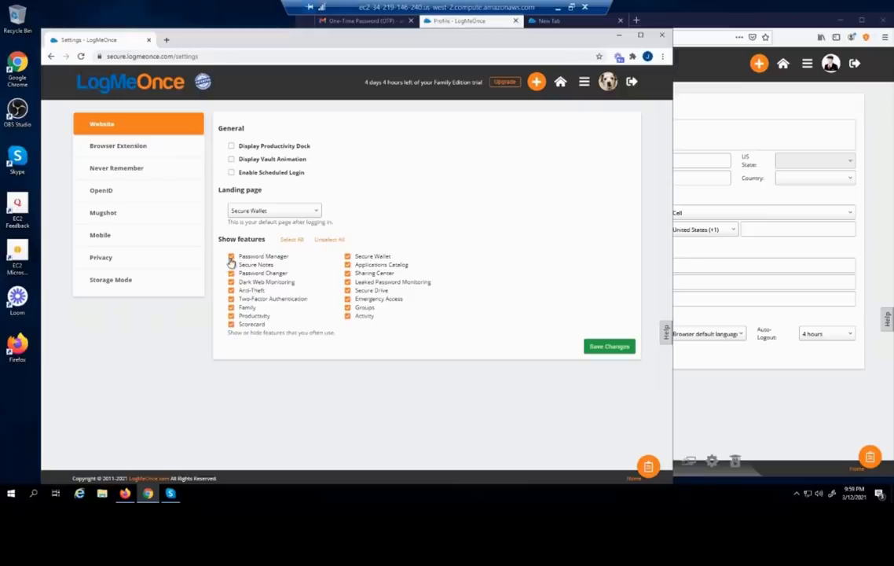
left_click(584, 82)
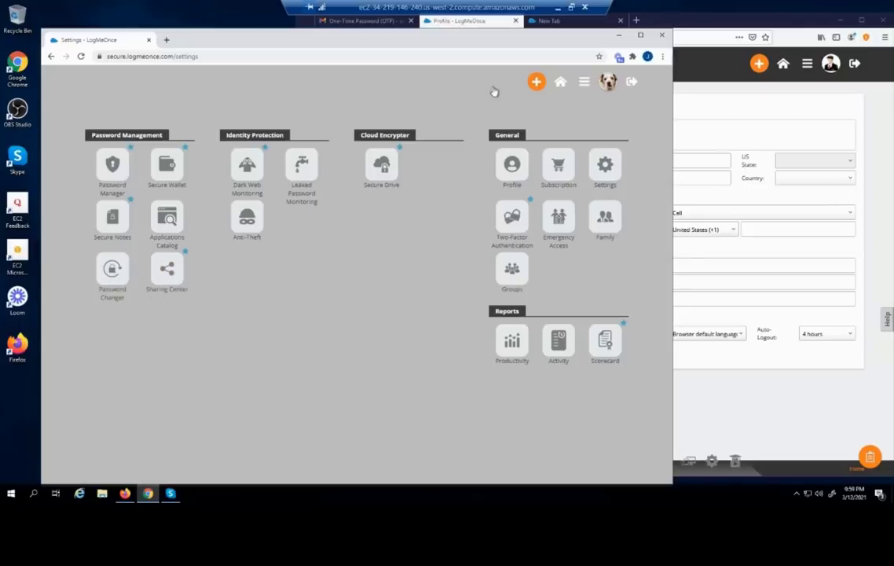
left_click(494, 93)
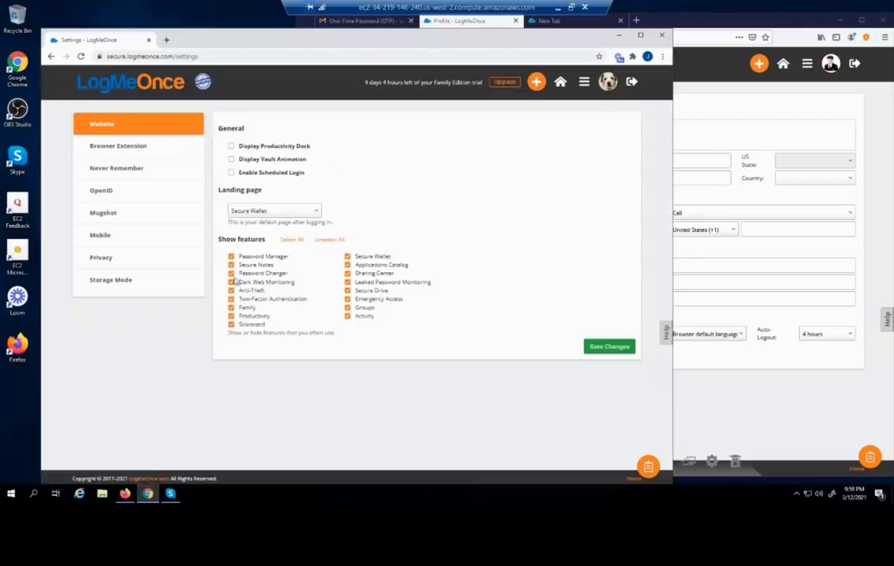
Hide the Password Changer feature, save, verify the app menu, and open Browser Extension settings
left_click(232, 273)
left_click(591, 346)
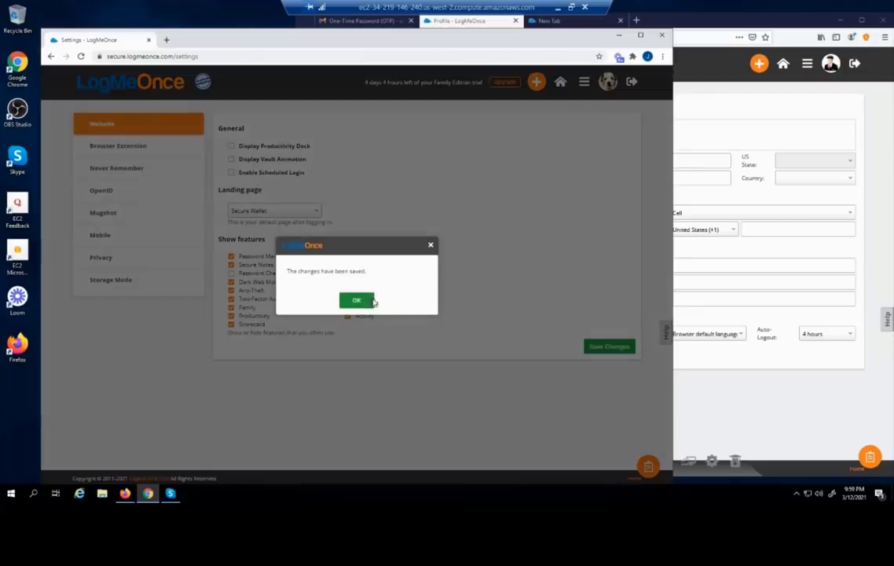
left_click(368, 299)
left_click(583, 83)
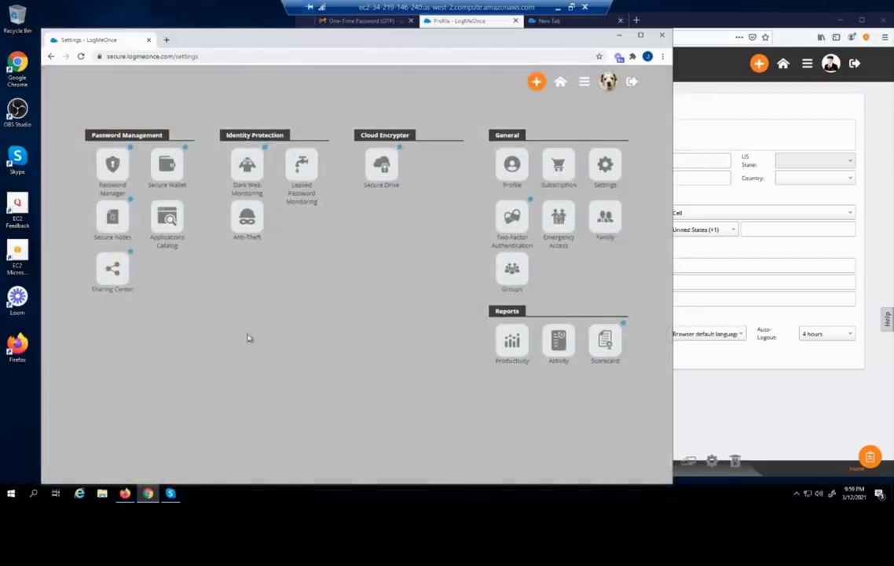
left_click(407, 94)
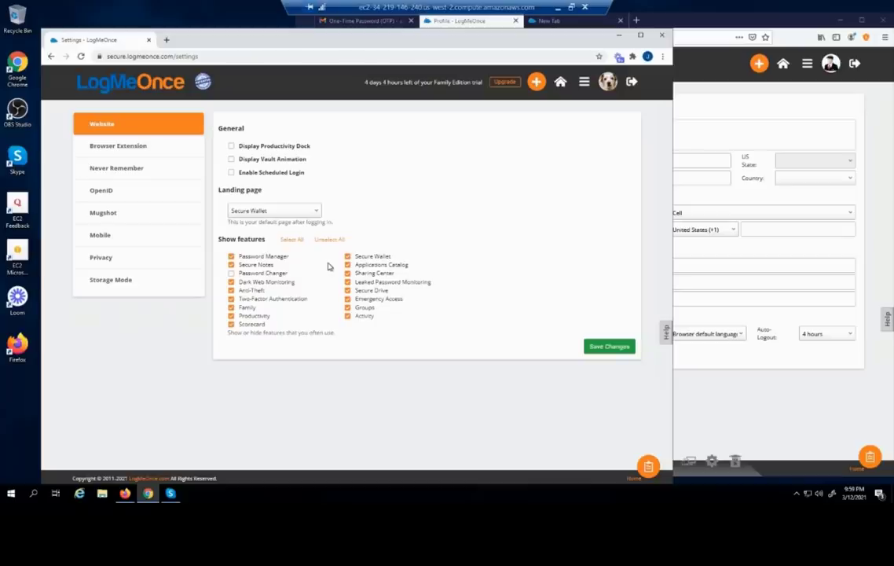
left_click(133, 151)
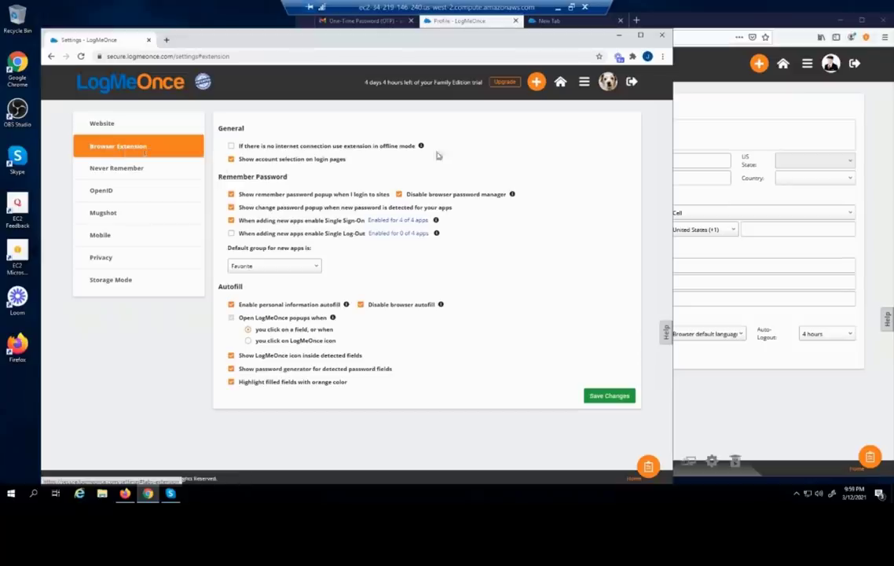
Tick the offline mode option in the Browser Extension settings
left_click(230, 146)
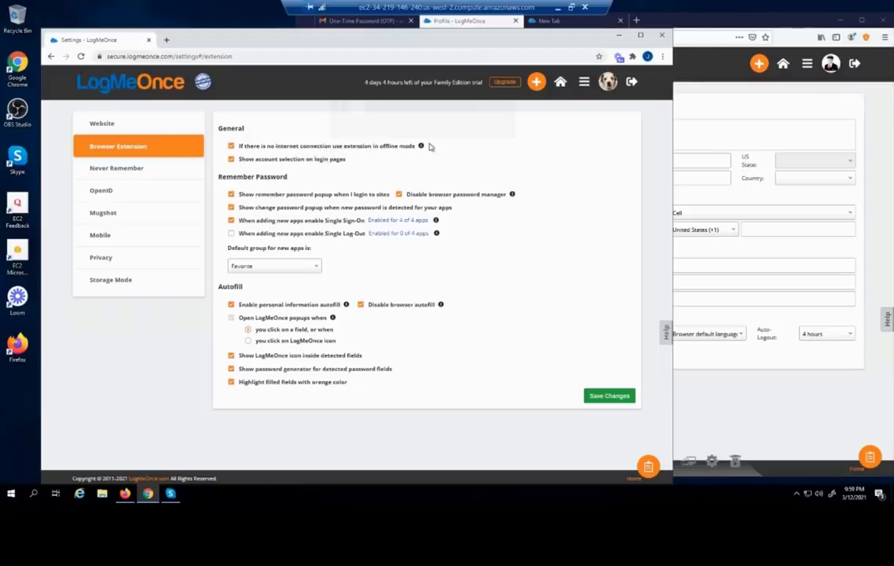
mouse_move(418, 152)
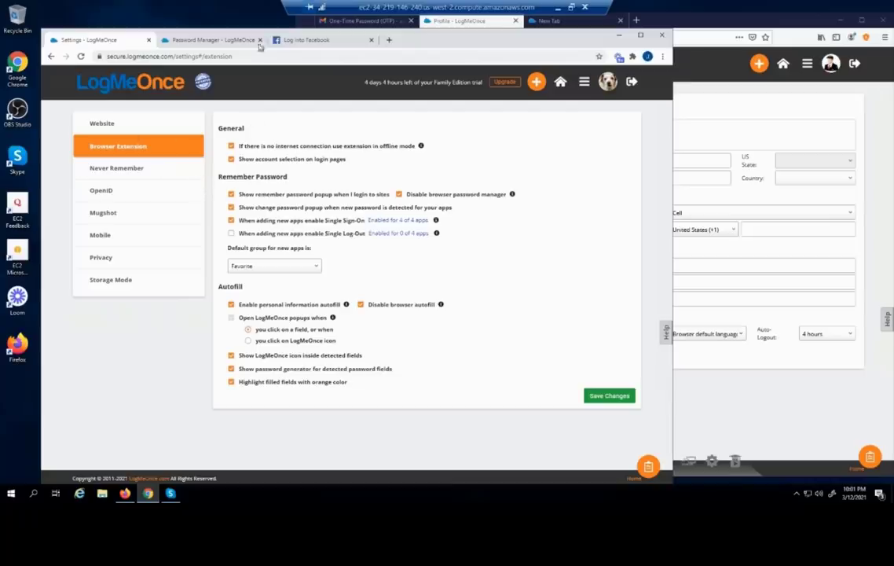
left_click(303, 40)
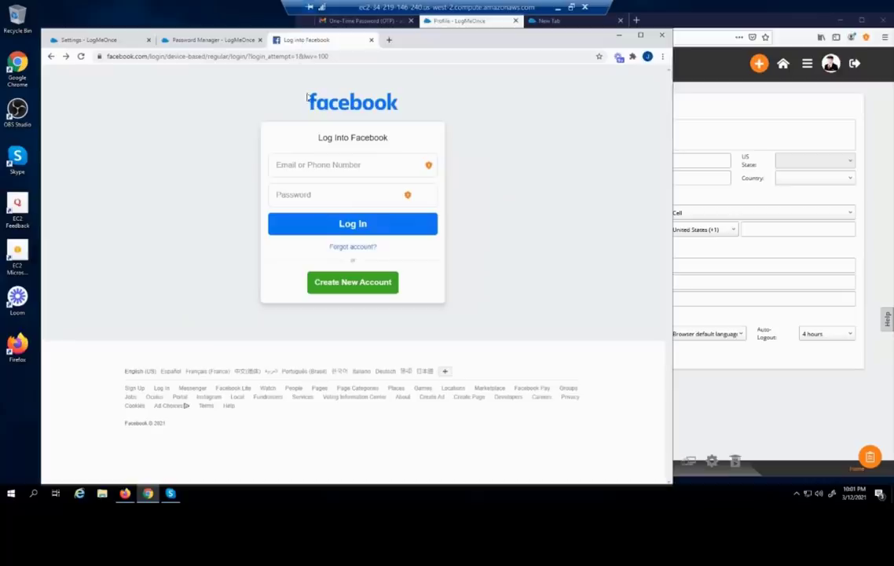
left_click(318, 165)
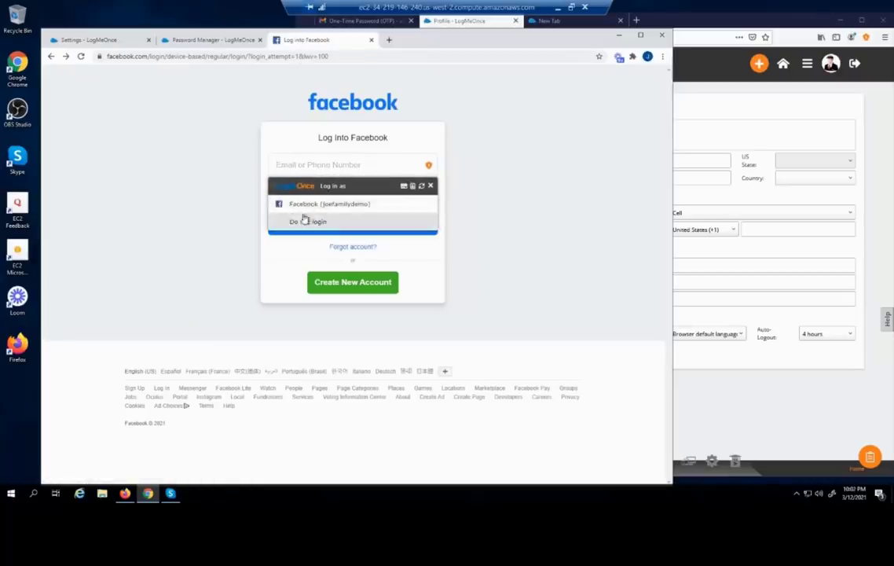
left_click(198, 130)
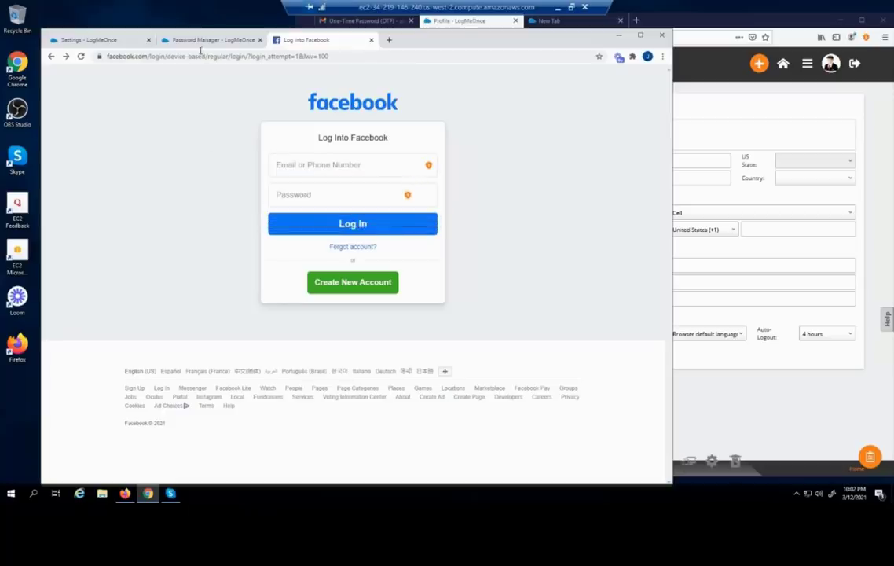
left_click(86, 39)
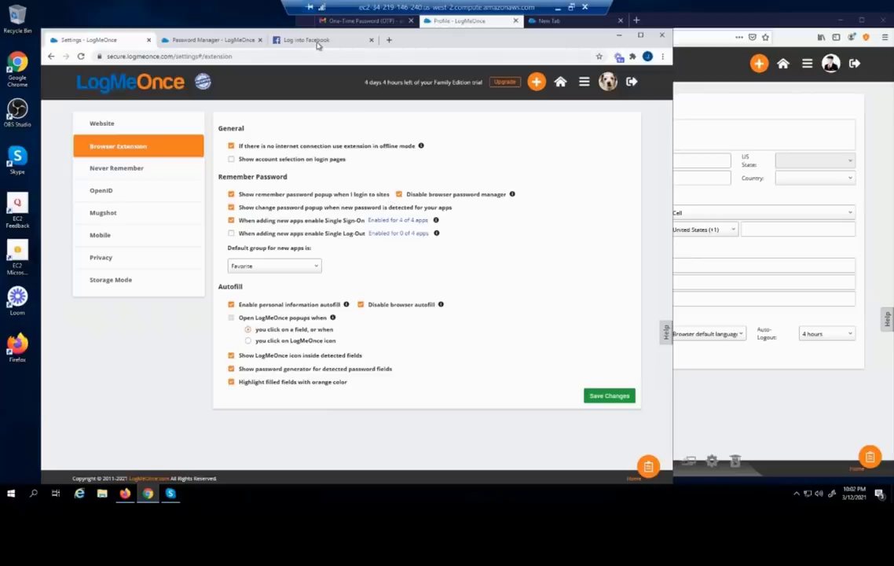
Submit a test Facebook login and close LogMeOnce's remember-password offer
left_click(318, 43)
left_click(353, 165)
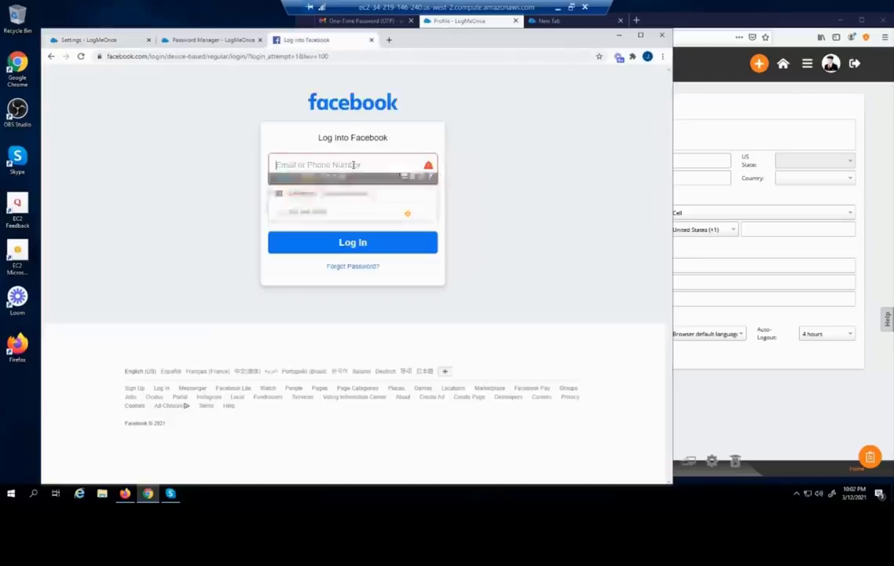
type("test@test.com")
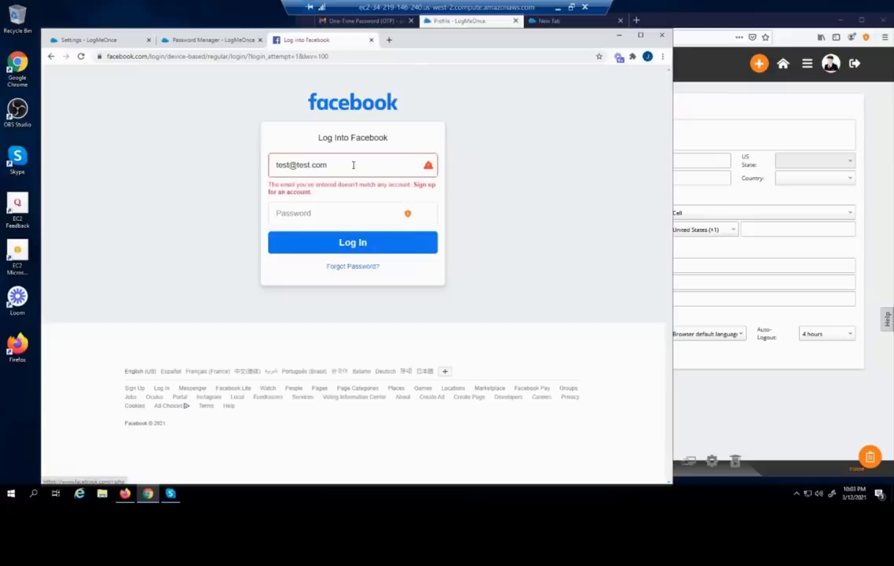
left_click(343, 207)
left_click(344, 212)
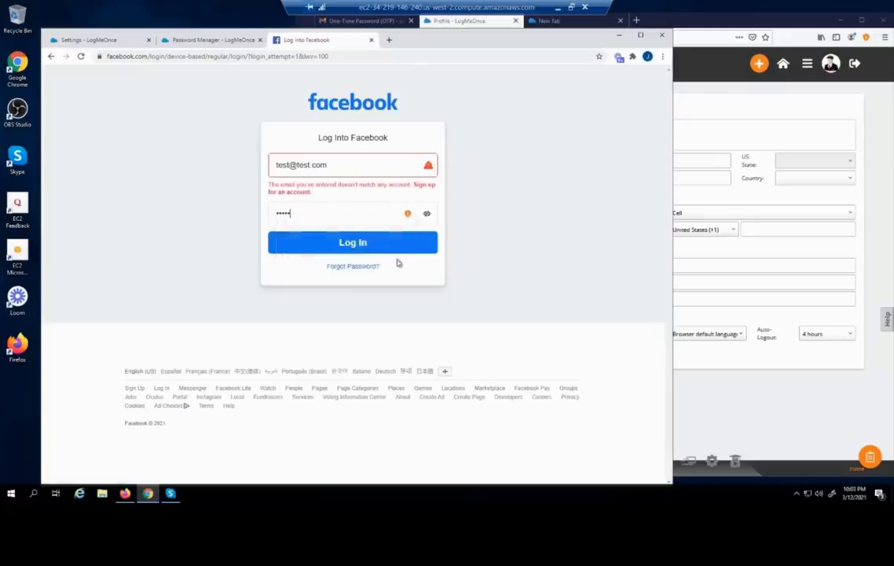
left_click(385, 250)
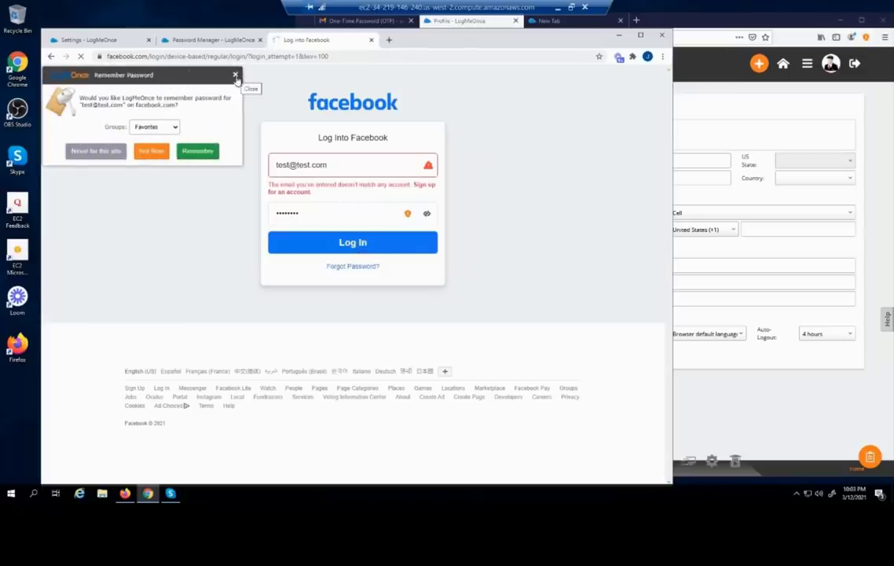
left_click(235, 75)
Turn off the remember-password popup and save the extension settings
left_click(115, 40)
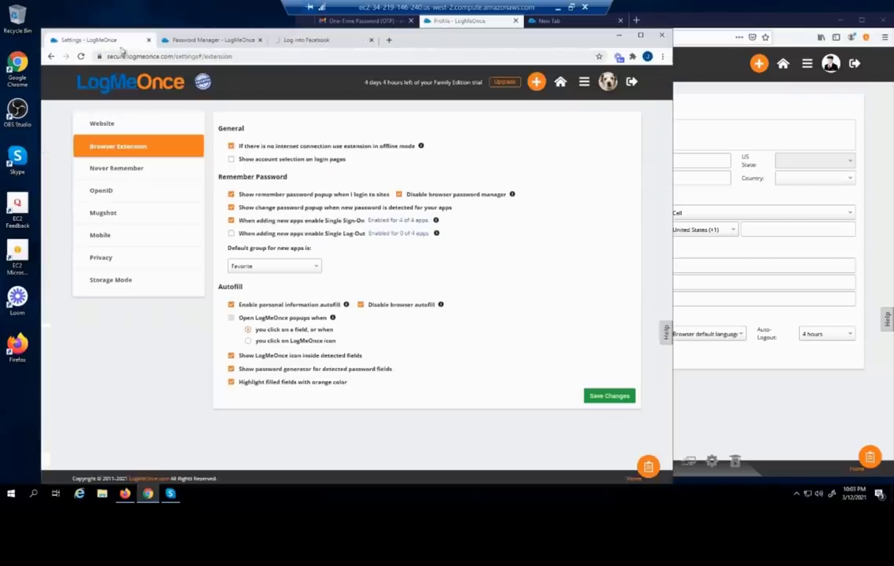
left_click(230, 195)
left_click(604, 395)
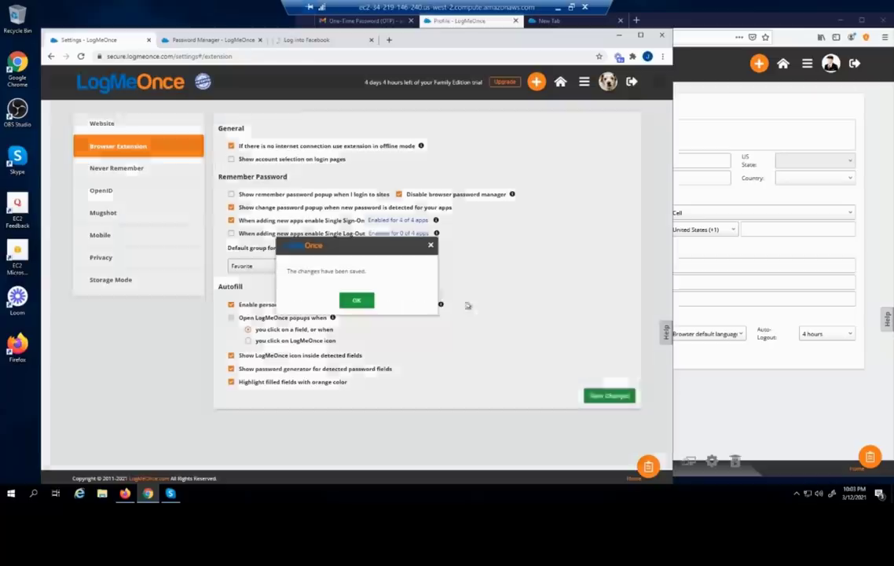
left_click(358, 299)
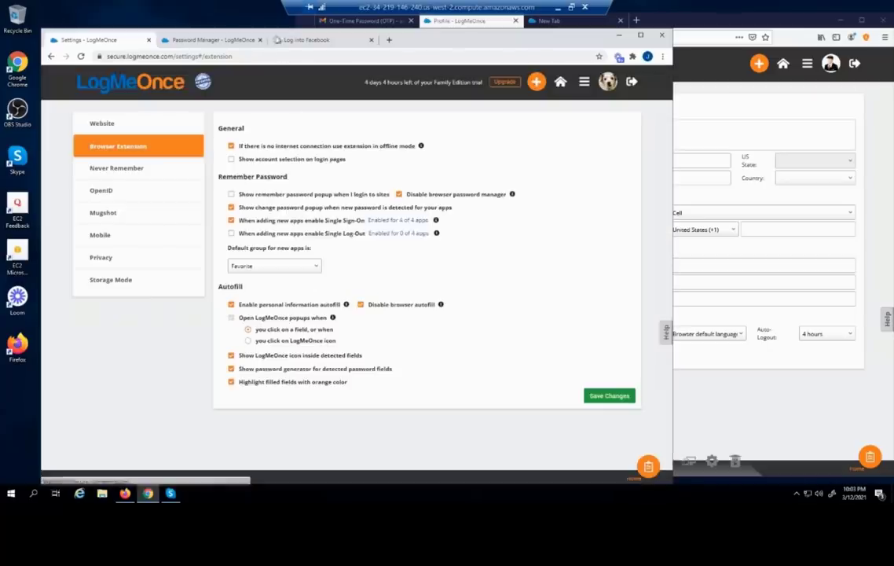
Reload the Facebook login page and submit another login with test credentials
left_click(284, 40)
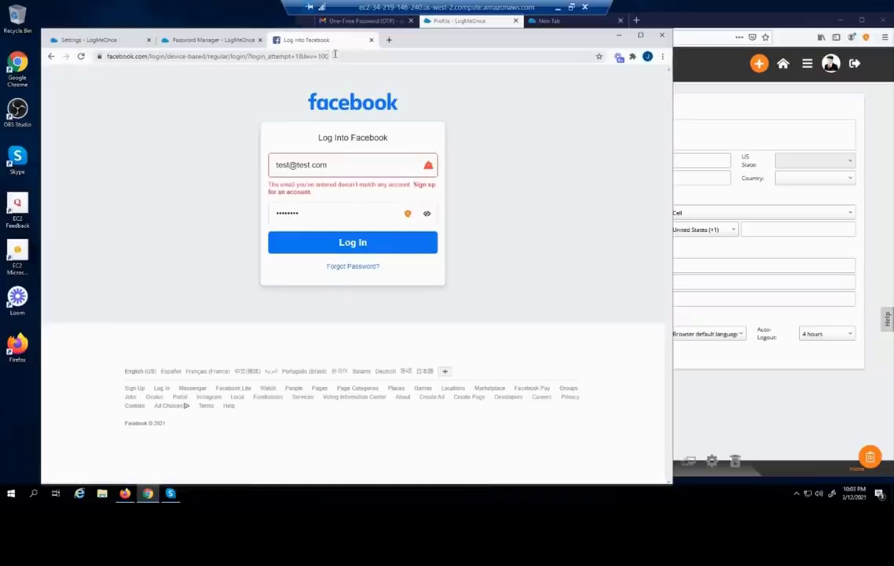
left_click(80, 56)
left_click(318, 164)
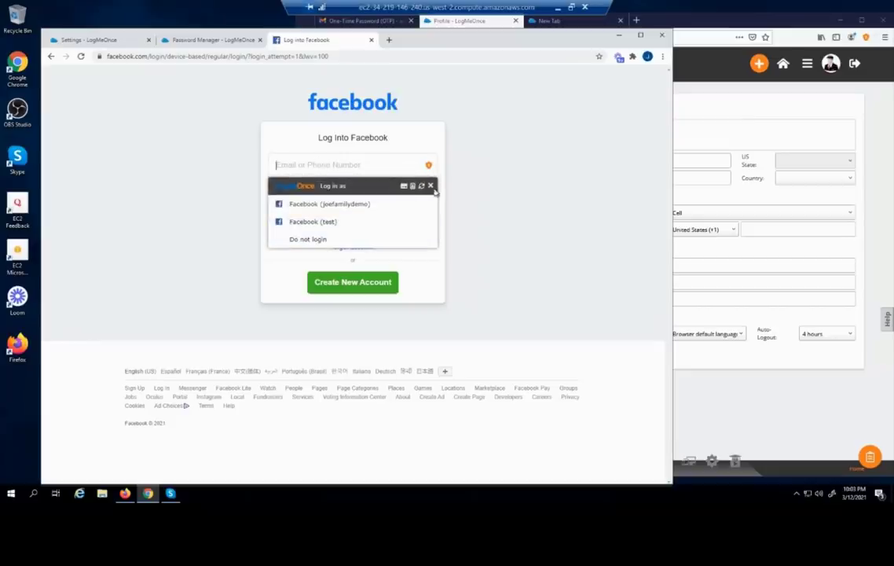
left_click(369, 166)
left_click(358, 164)
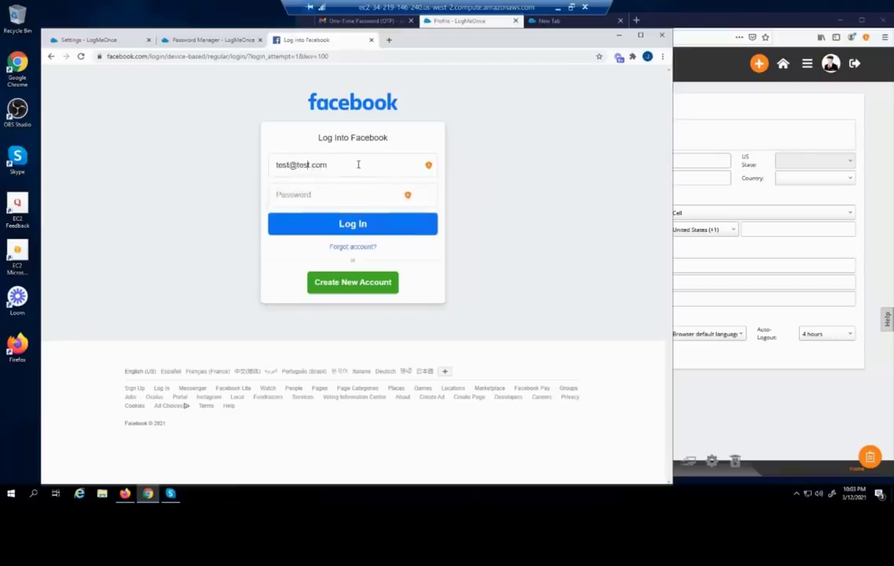
key("Tab")
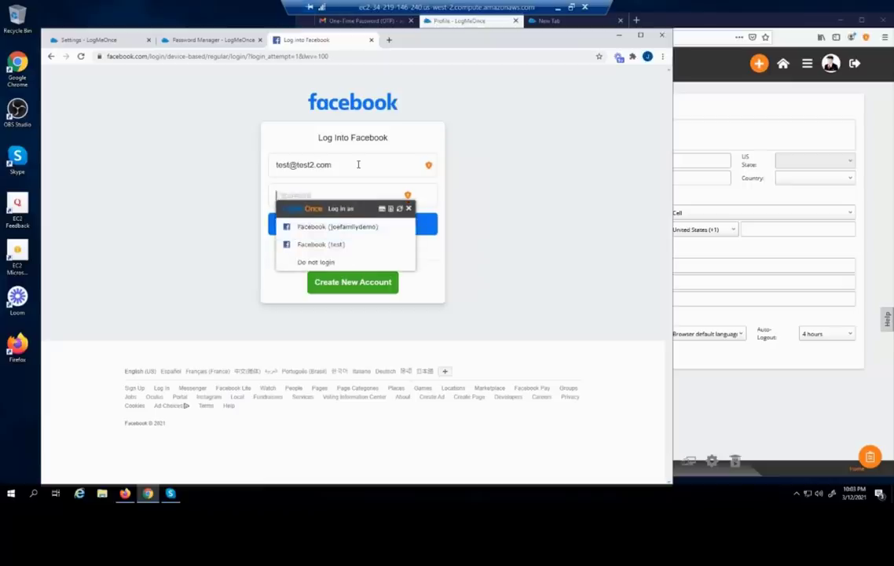
key("Return")
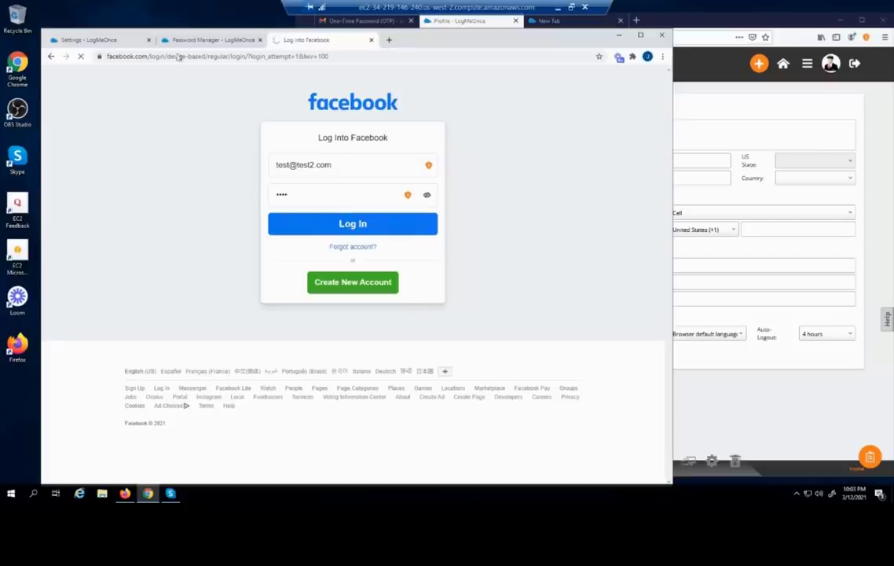
Re-tick the remember-password popup option in the extension settings
left_click(91, 41)
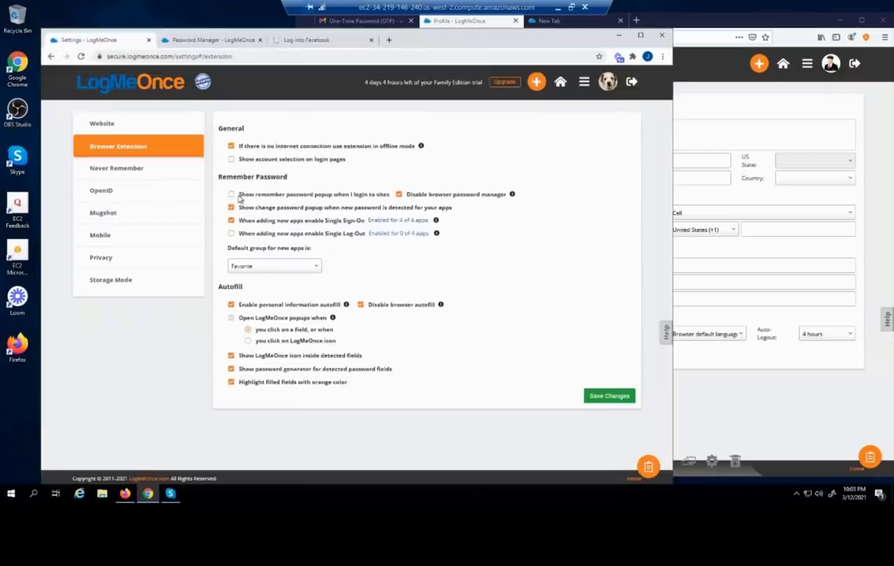
left_click(231, 195)
mouse_move(512, 195)
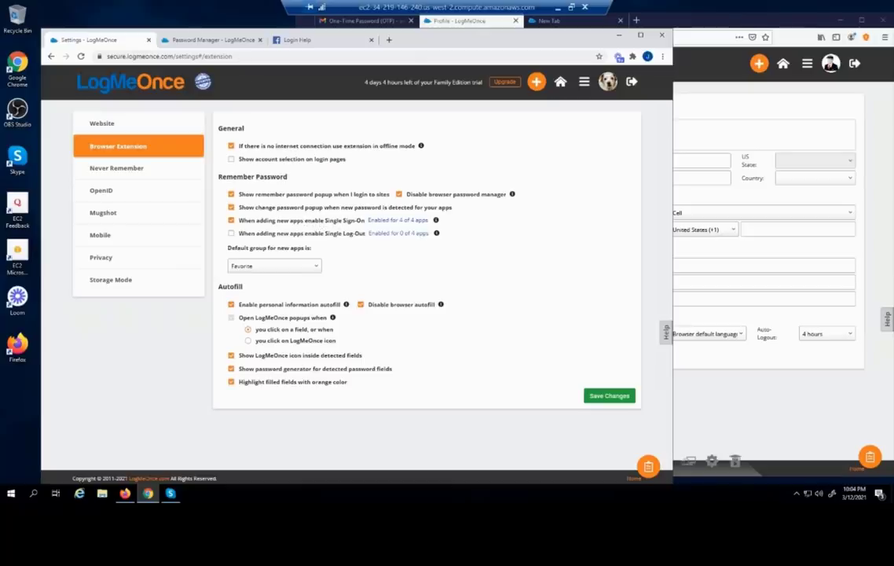
Edit the Facebook entry in Password Manager and reveal its Auto-Login options
left_click(214, 39)
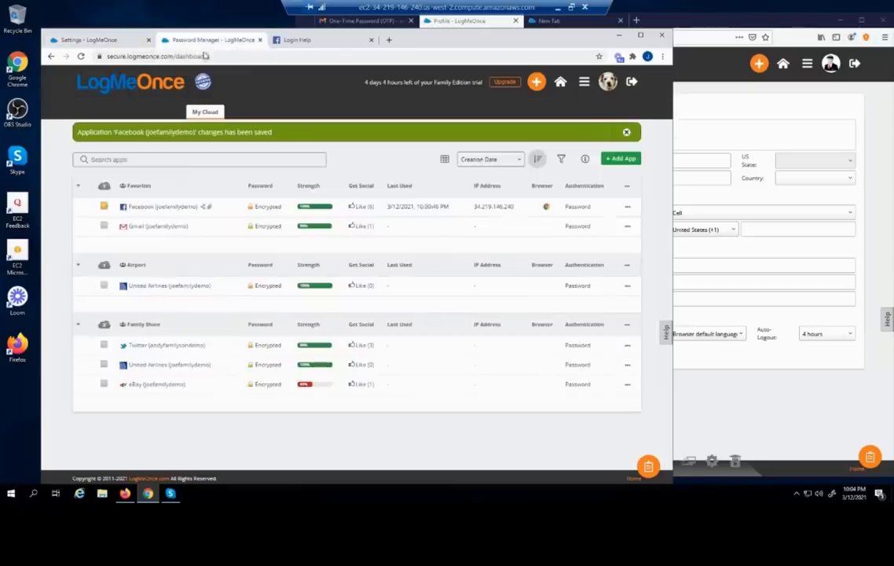
left_click(628, 207)
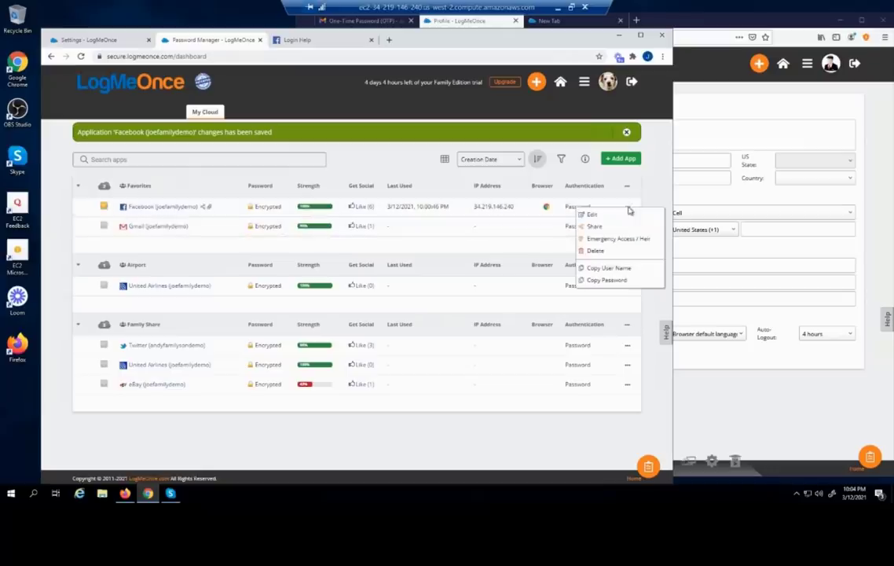
left_click(596, 216)
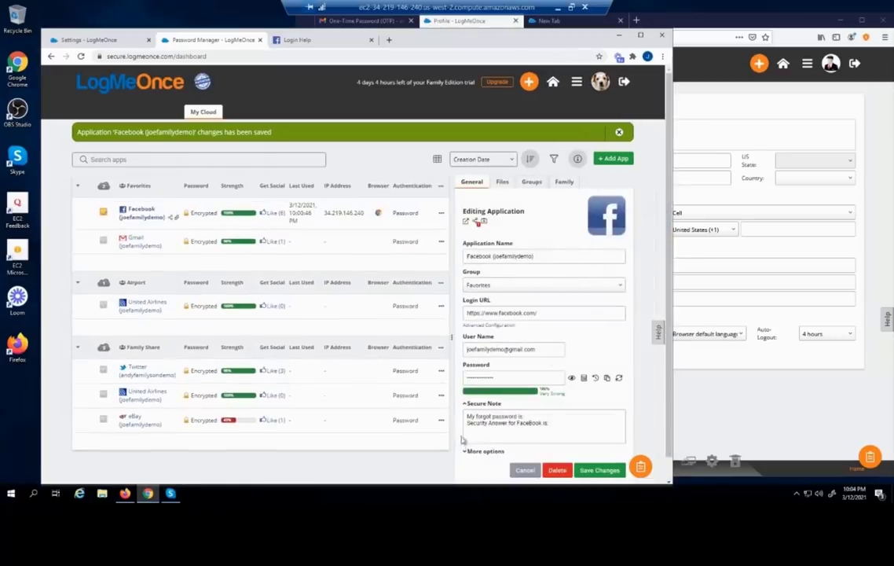
left_click(467, 453)
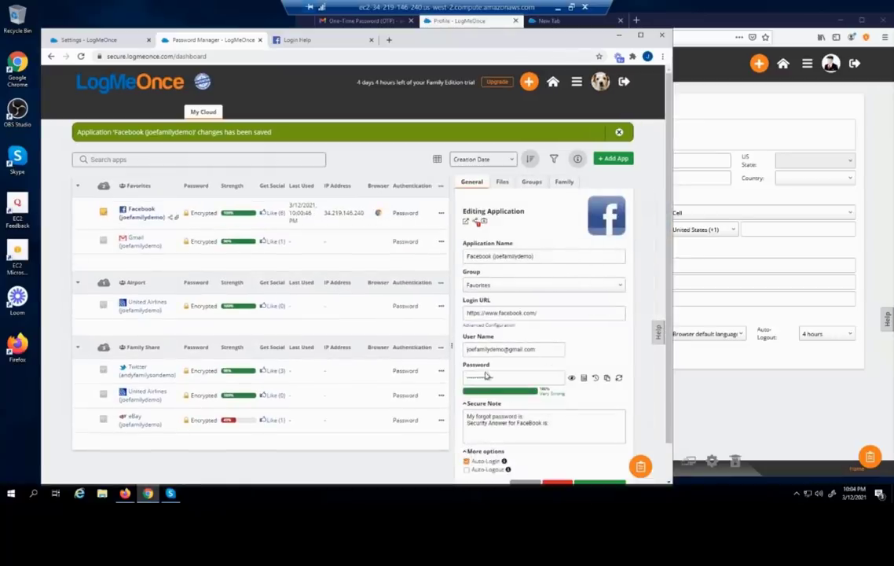
scroll(472, 440, "down", 1)
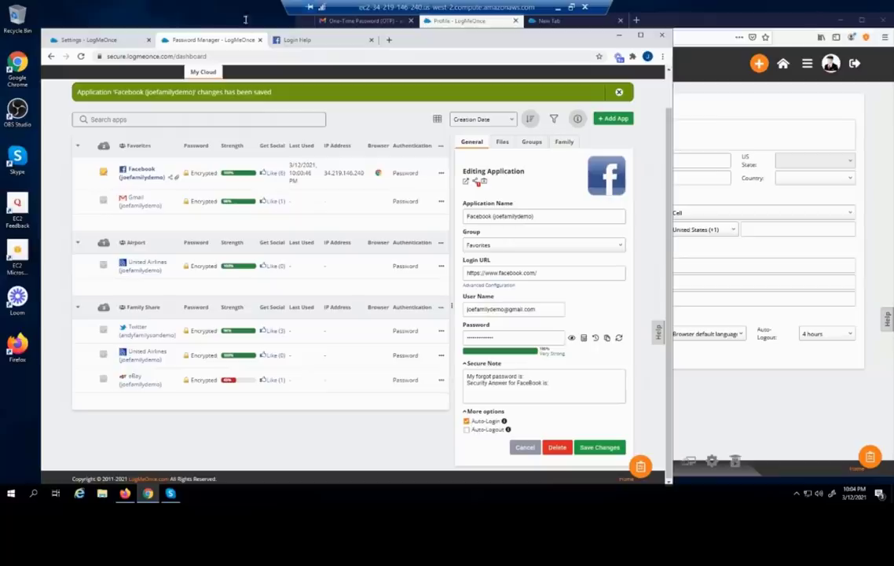
Return to the Facebook login form and check its saved-login suggestions
left_click(294, 40)
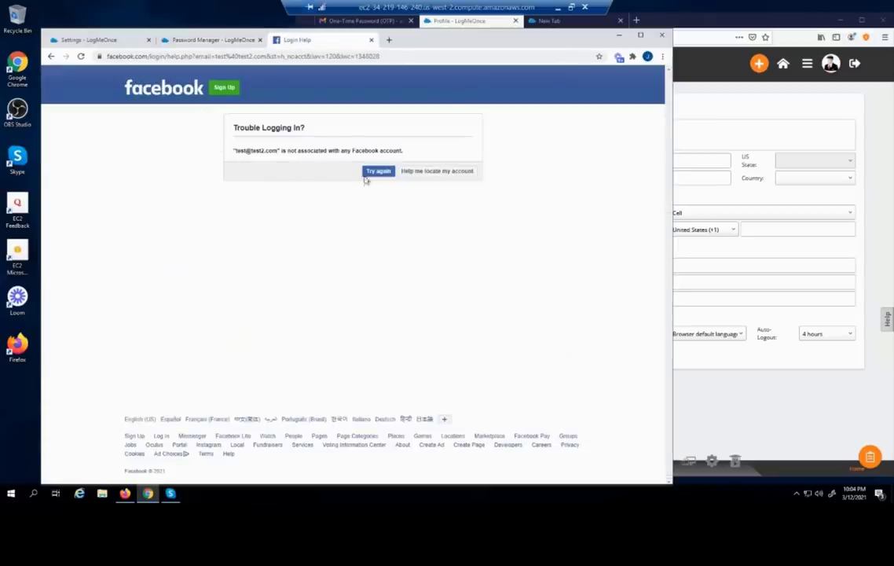
left_click(374, 171)
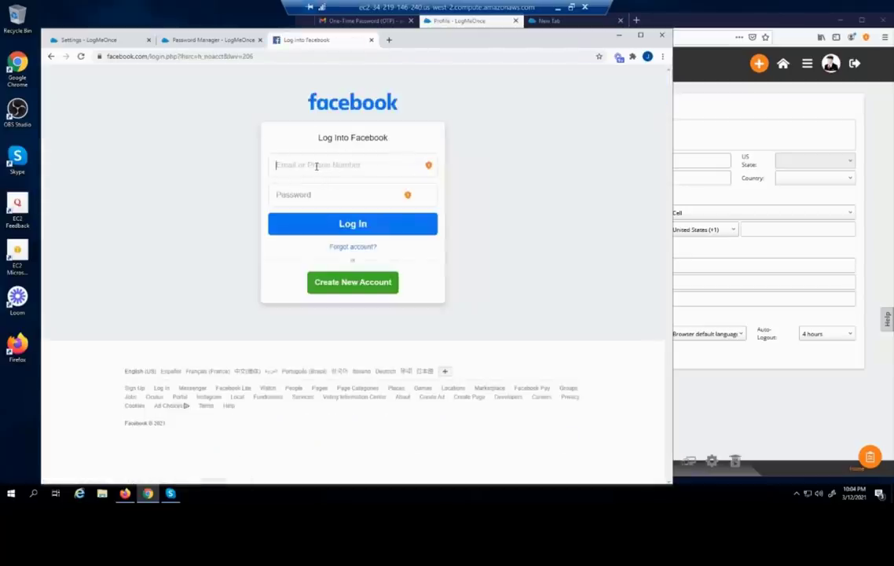
left_click(315, 165)
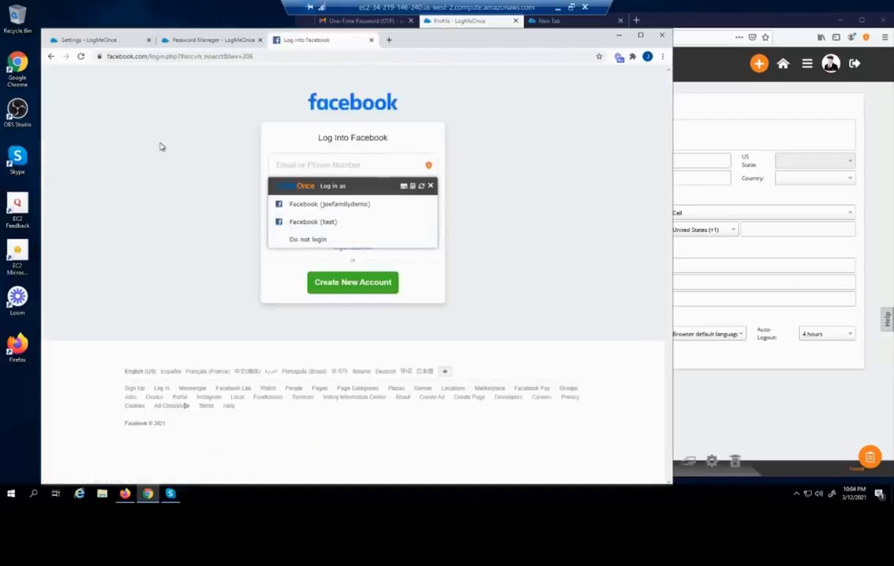
left_click(91, 78)
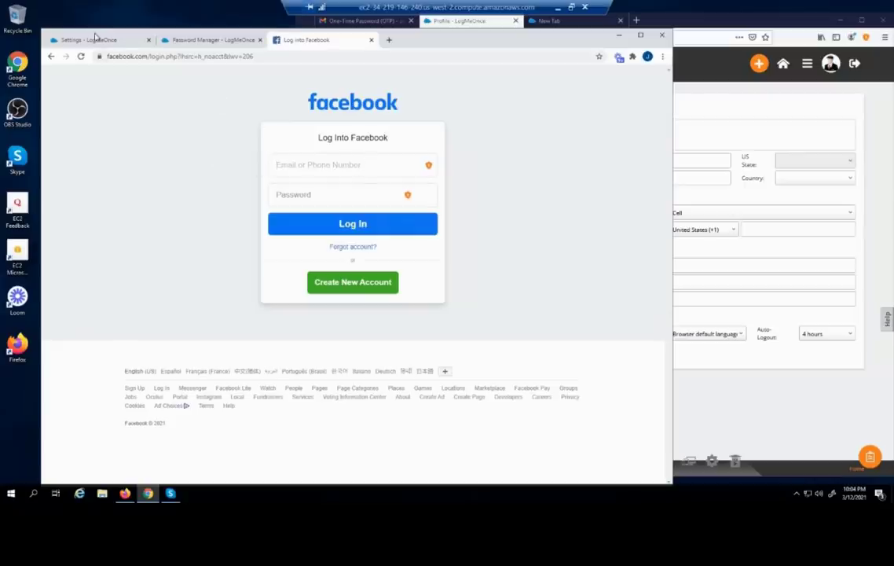
Launch the Facebook entry to auto-login, then save the entry's changes
left_click(177, 45)
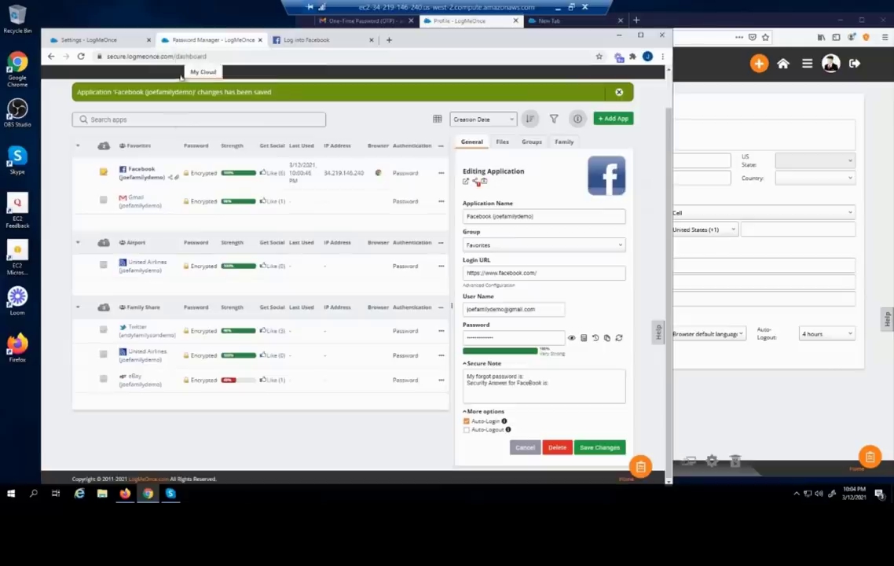
left_click(144, 171)
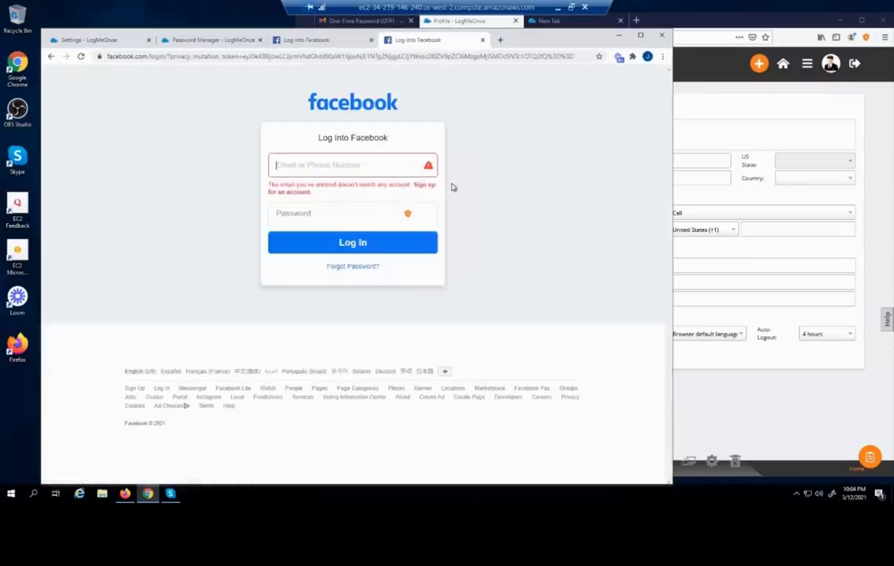
left_click(180, 40)
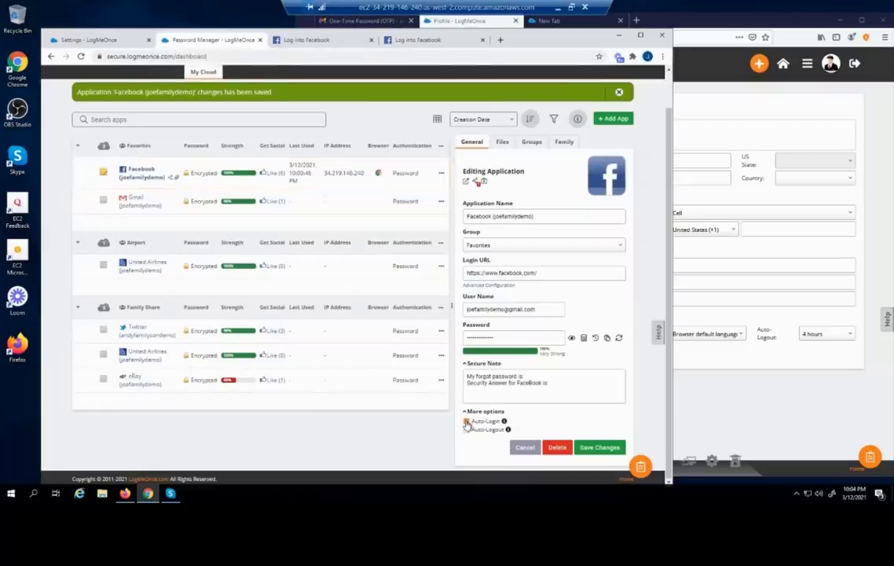
left_click(602, 449)
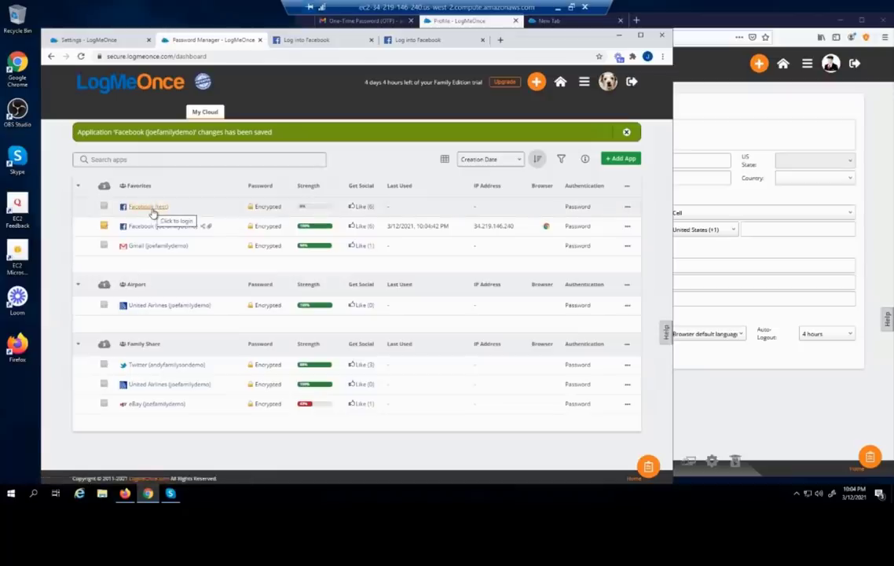
Launch the Facebook (test) login from the vault to check that it autofills
left_click(148, 206)
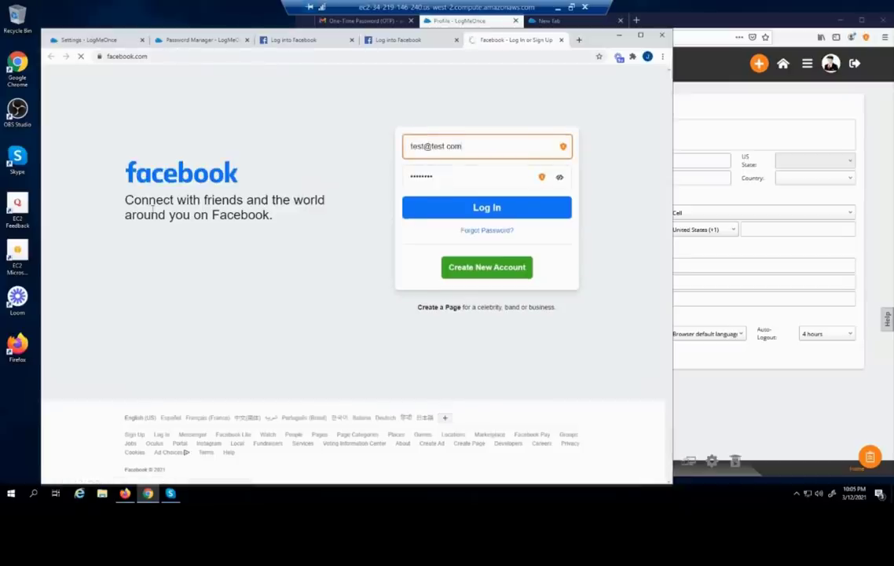
left_click(183, 40)
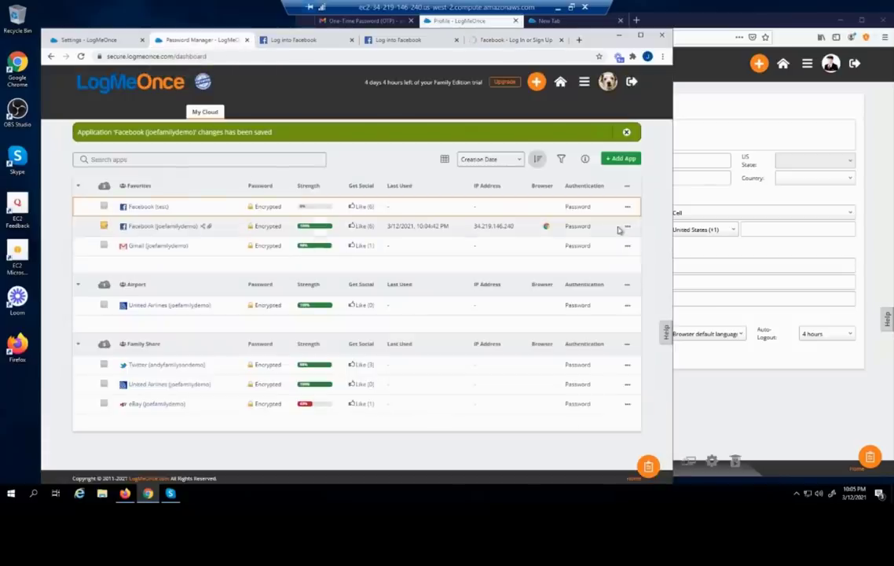
left_click(105, 44)
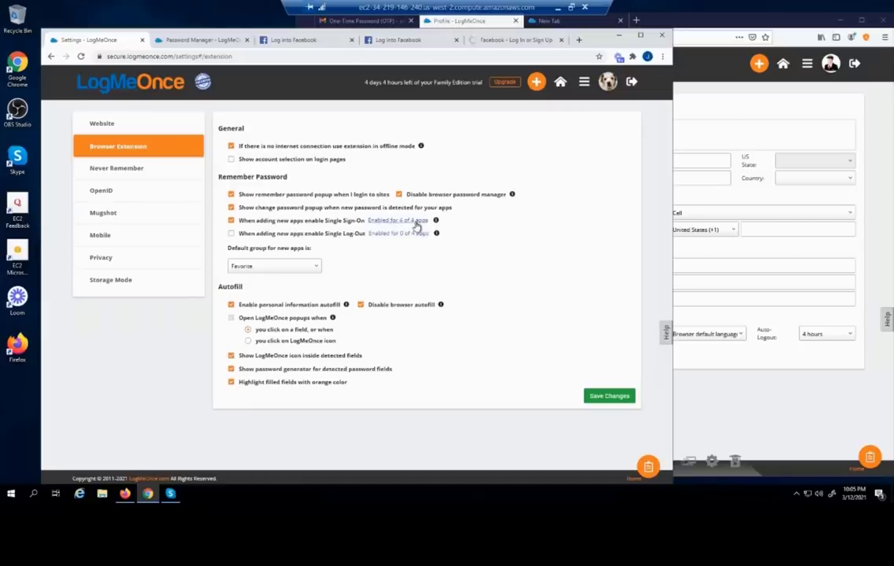
Reload settings and enable Single Sign-On for all 5 apps, confirming the prompt
left_click(80, 57)
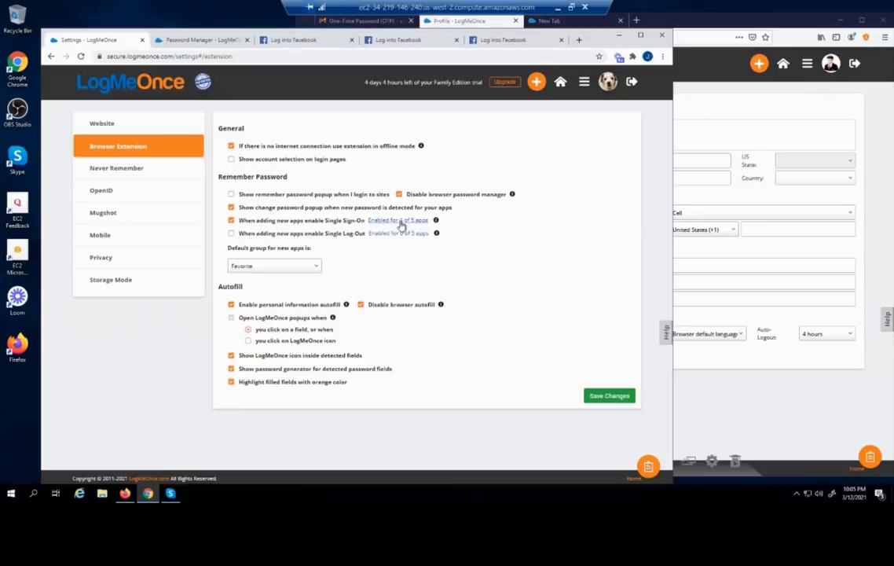
left_click(399, 224)
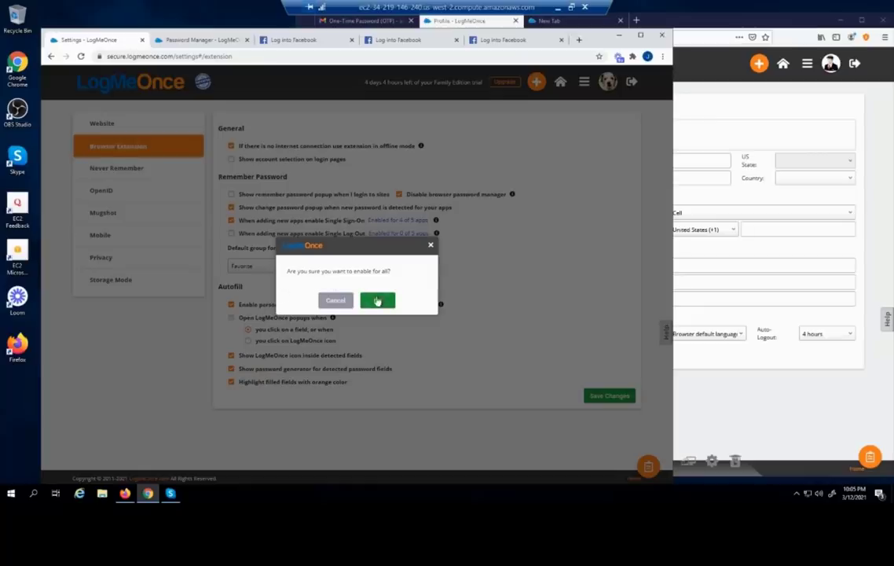
left_click(375, 300)
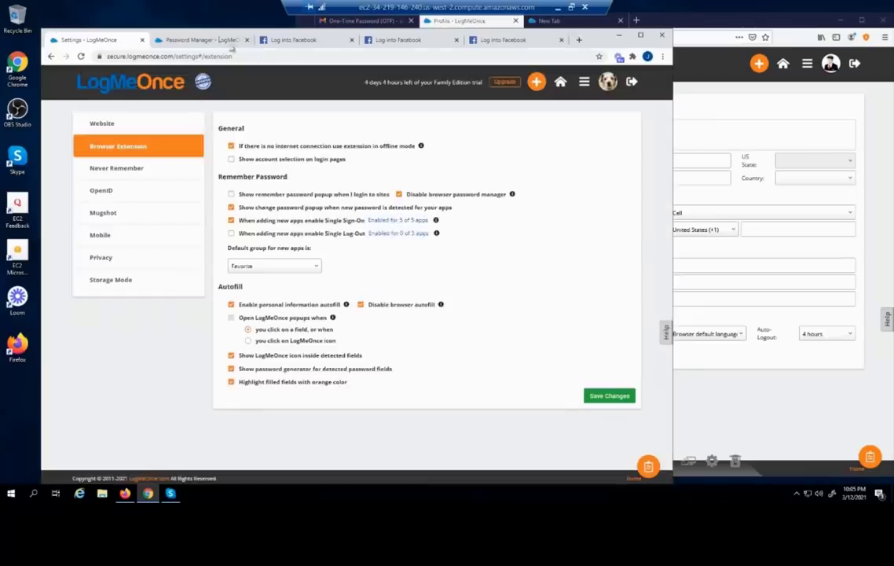
left_click(208, 42)
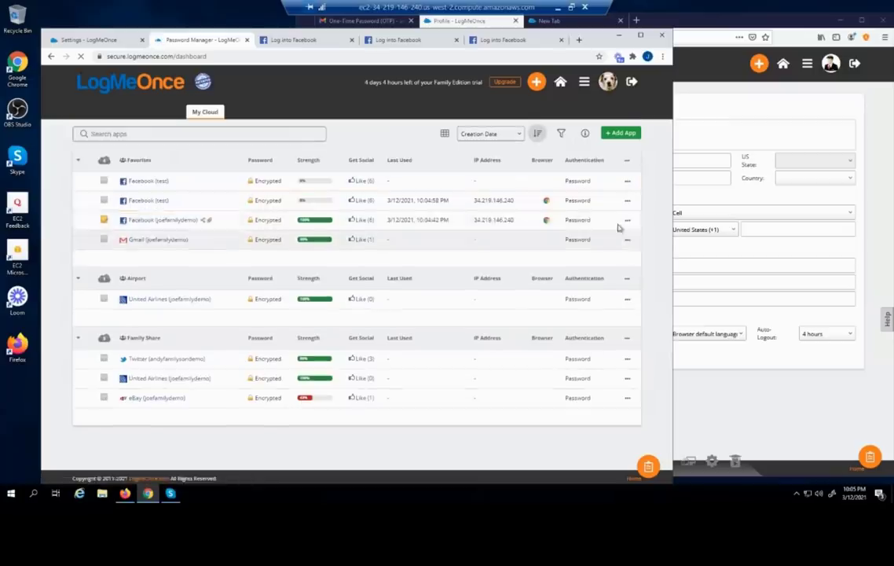
View Facebook (test)'s Auto-Login options, then disable Single Sign-On for all 5 apps
left_click(626, 180)
left_click(603, 190)
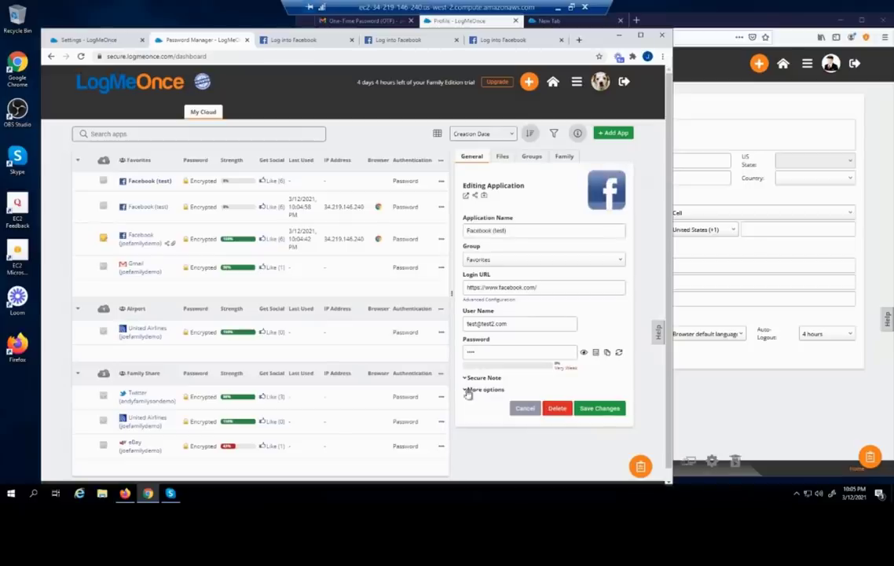
left_click(464, 391)
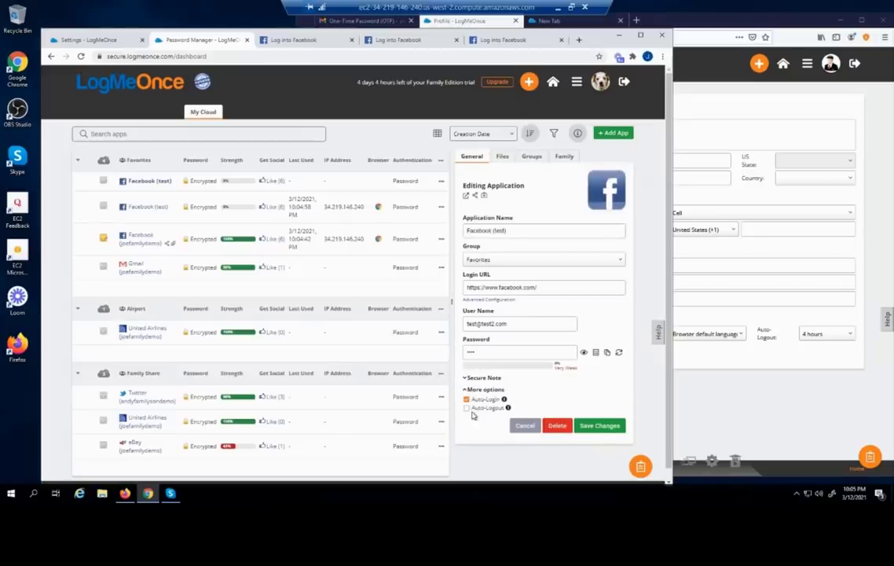
left_click(92, 40)
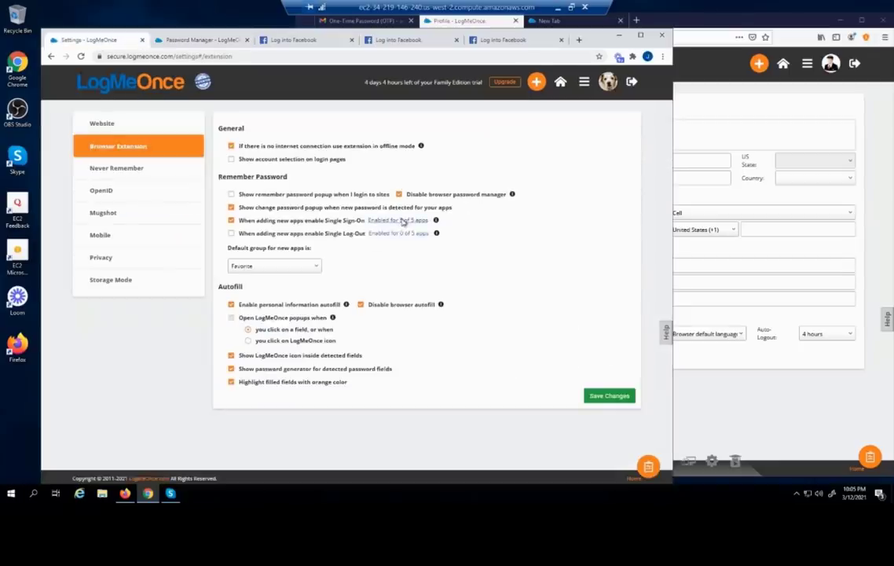
left_click(402, 222)
left_click(378, 300)
Reload the dashboard and recheck that Facebook (test) no longer has Auto-Login enabled
left_click(206, 40)
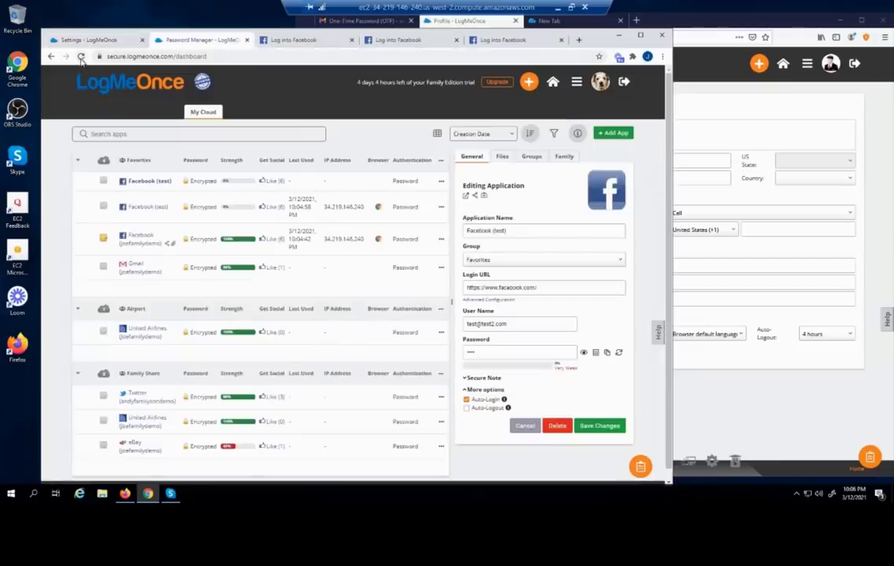
left_click(81, 57)
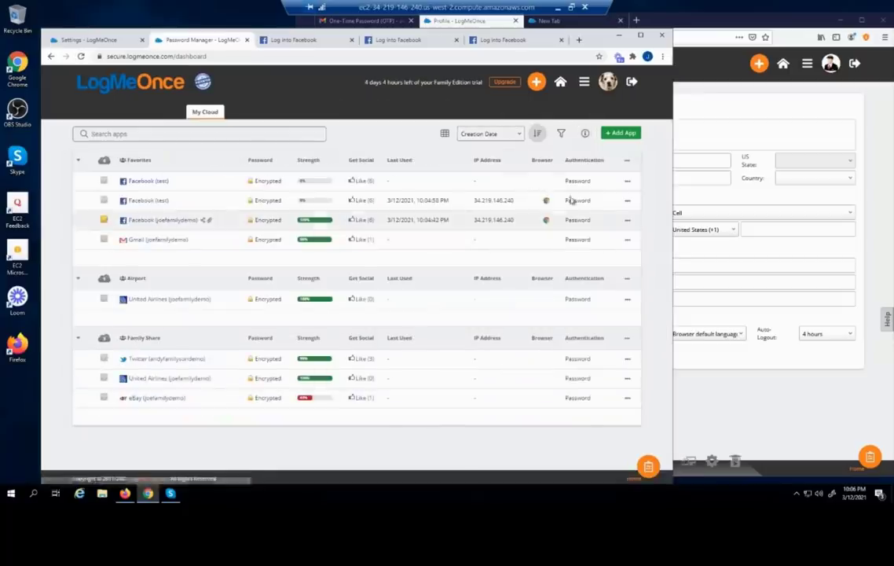
left_click(627, 181)
left_click(605, 191)
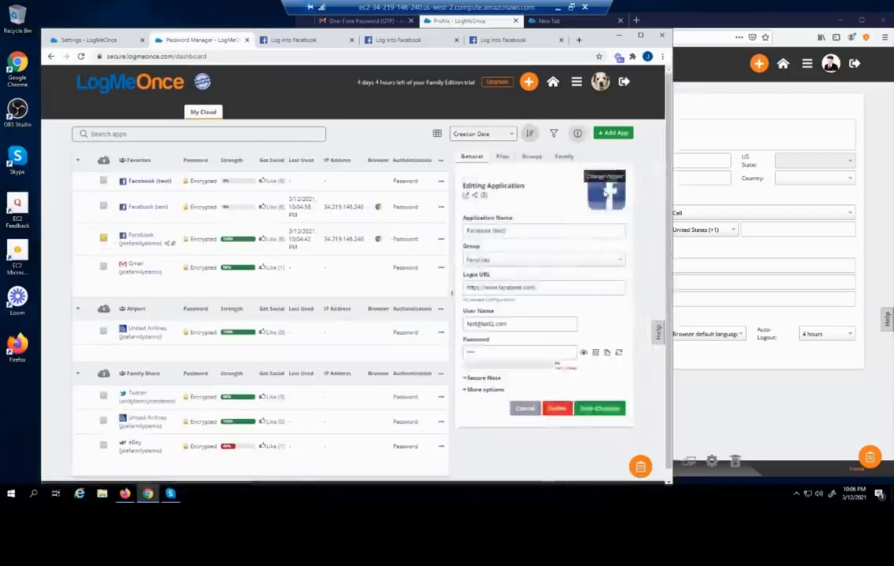
left_click(466, 389)
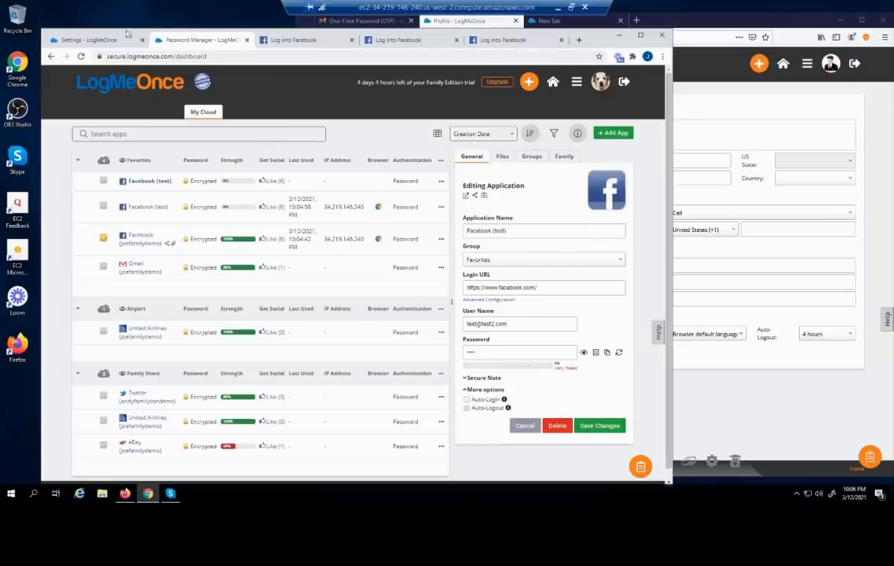
left_click(91, 40)
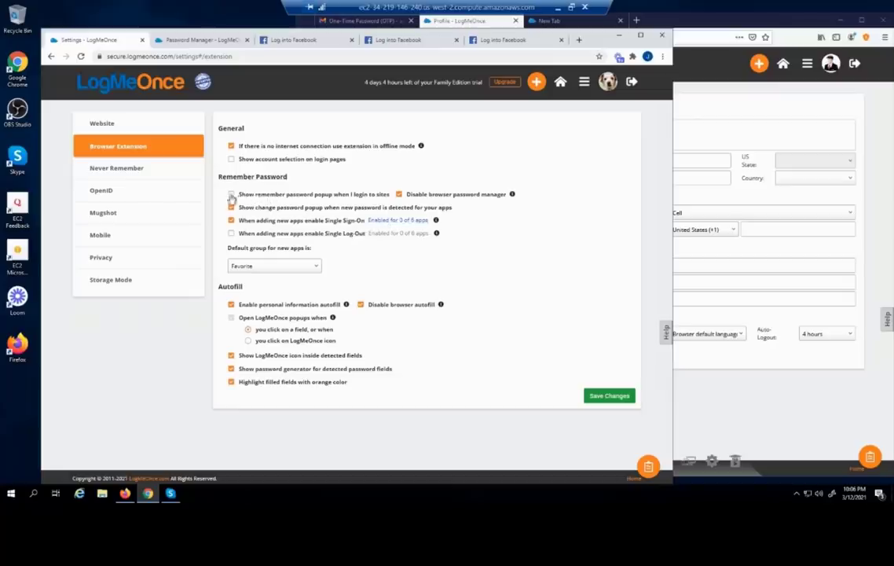
Tick 'Show remember password popup when I login to sites' and save the extension settings
left_click(232, 195)
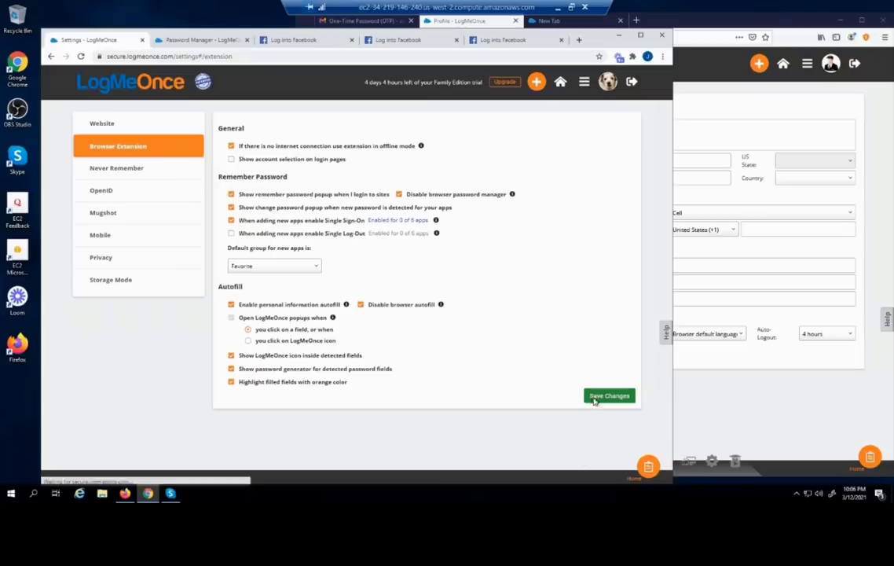
left_click(595, 398)
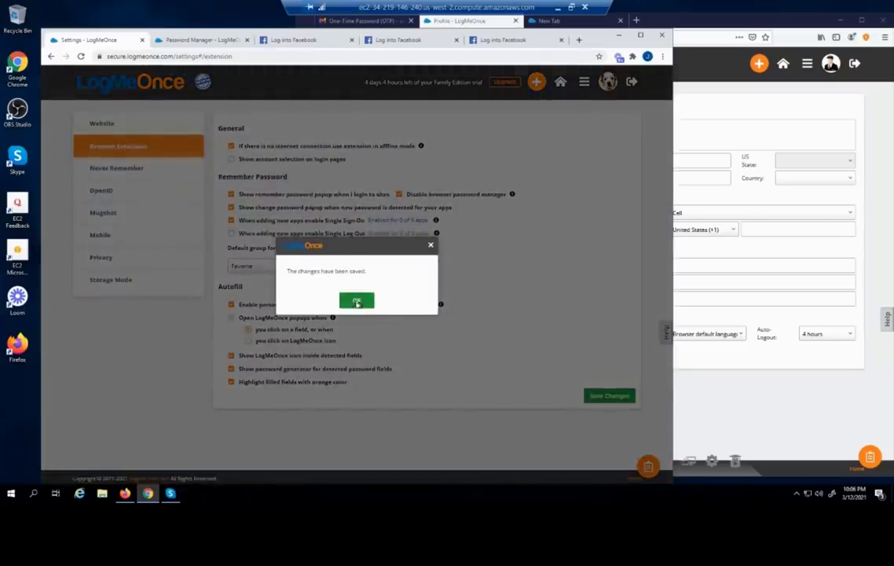
left_click(357, 302)
left_click(292, 39)
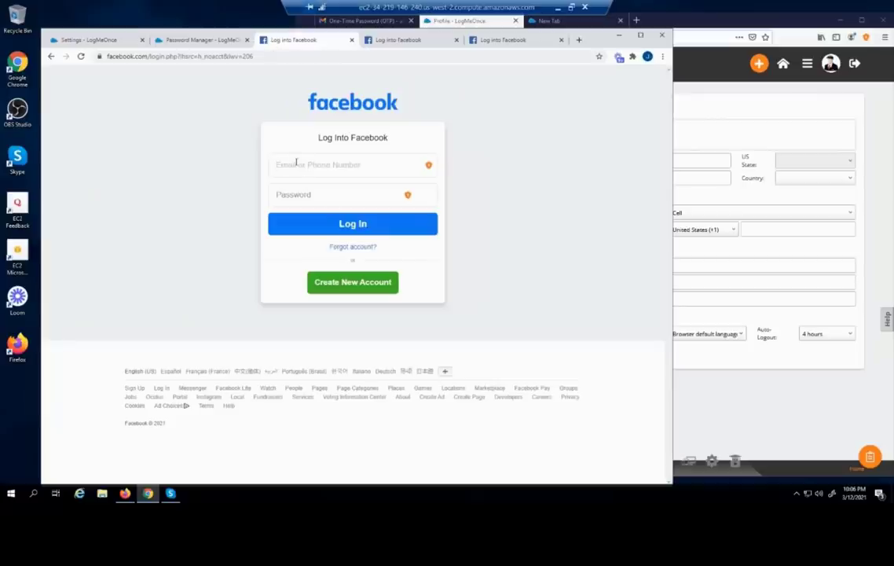
Log in to Facebook with a test account's email and password
key("Tab")
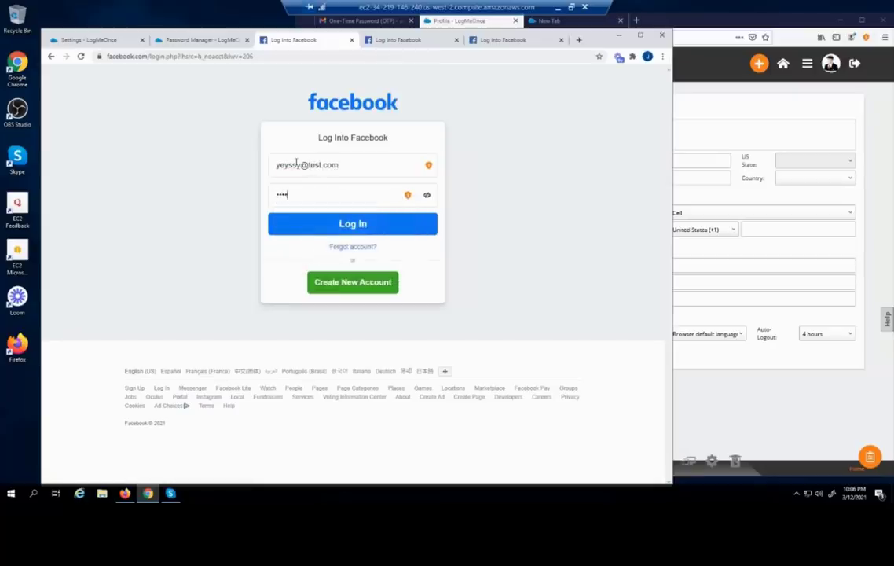
left_click(323, 225)
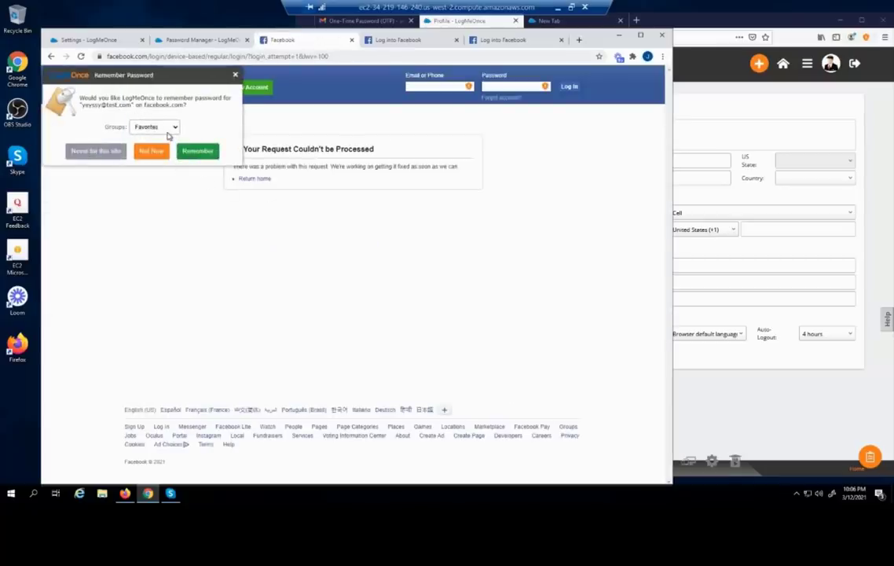
Keep Favorite as the default group for new apps, then close the remember-password offer
left_click(103, 40)
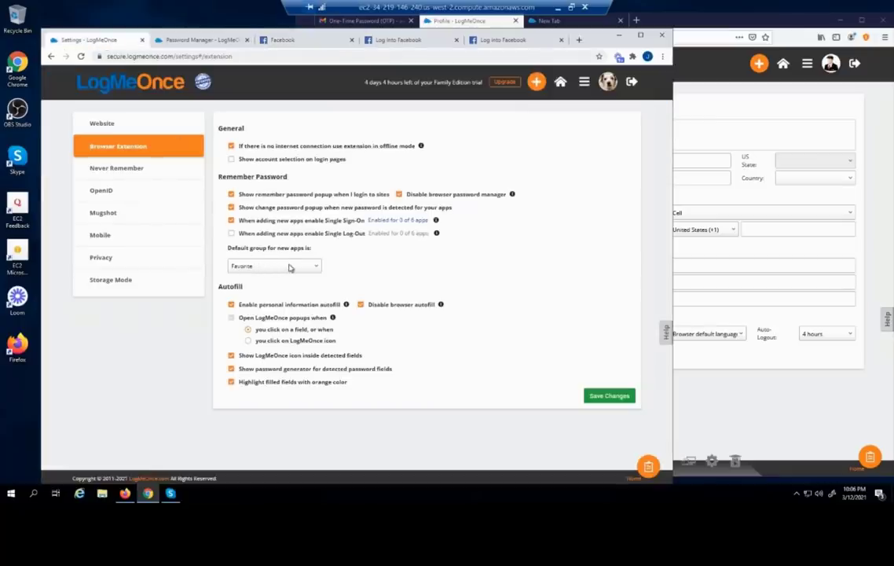
left_click(289, 268)
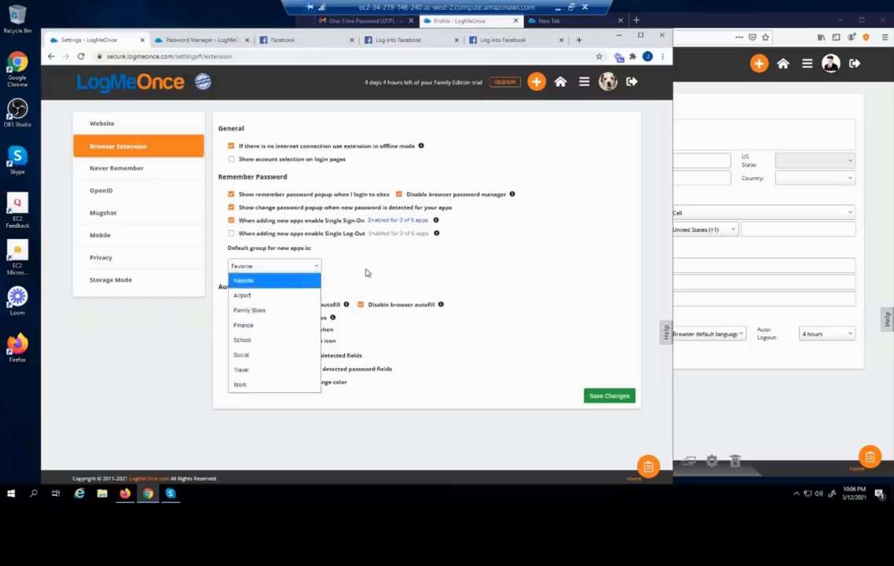
left_click(365, 273)
left_click(250, 39)
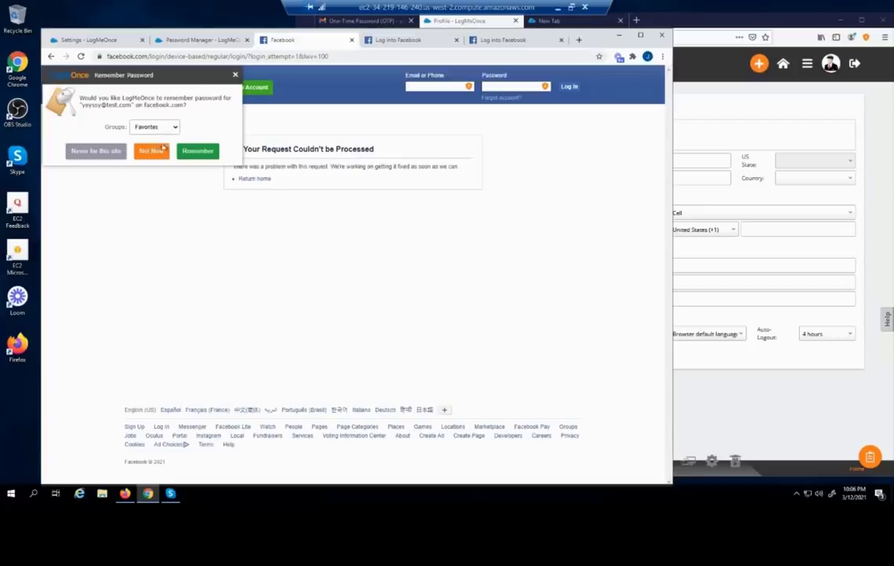
left_click(97, 41)
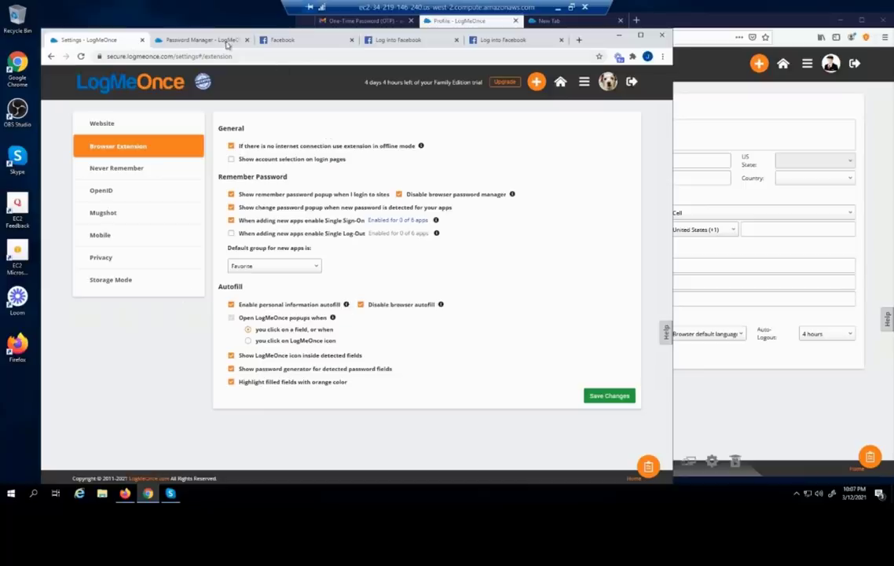
left_click(281, 41)
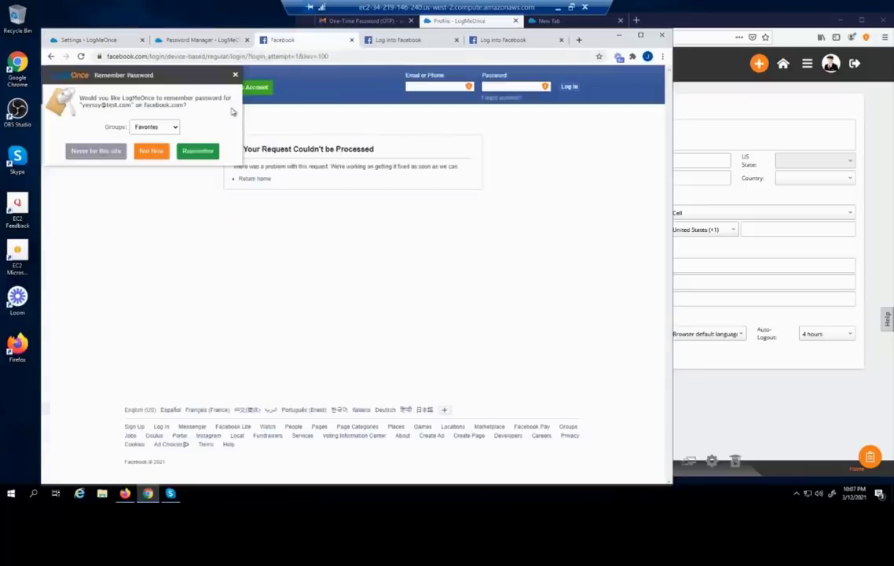
left_click(234, 74)
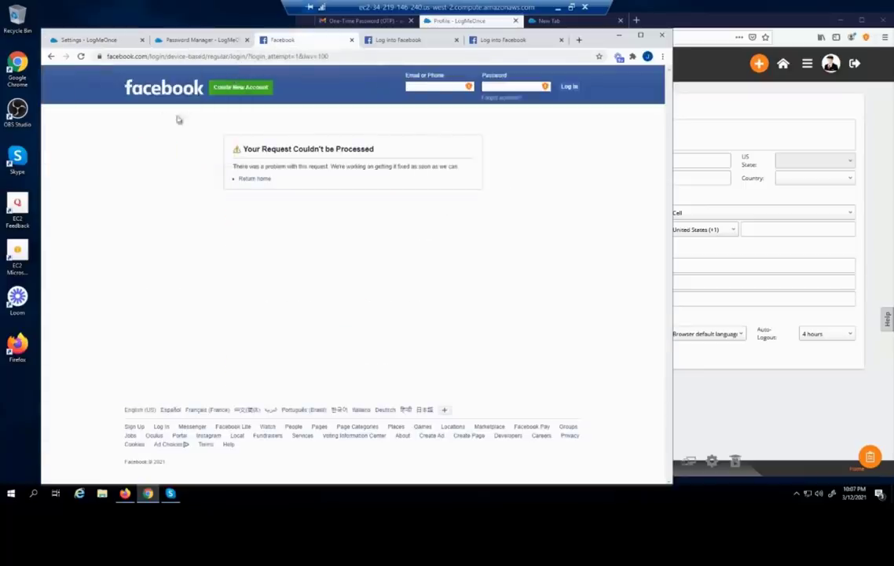
Open Facebook's Create a New Account form and trigger LogMeOnce suggestions on First name and password
left_click(232, 92)
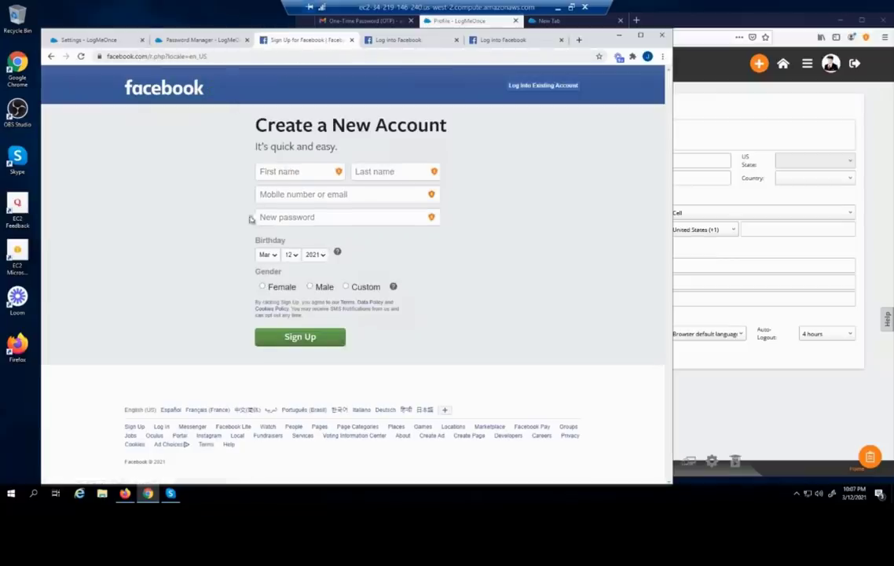
left_click(264, 171)
left_click(325, 157)
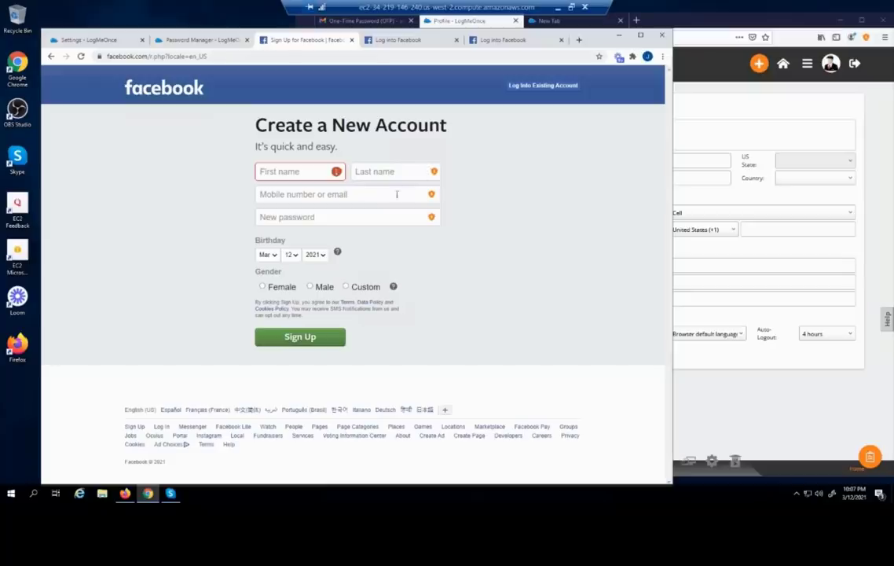
left_click(317, 219)
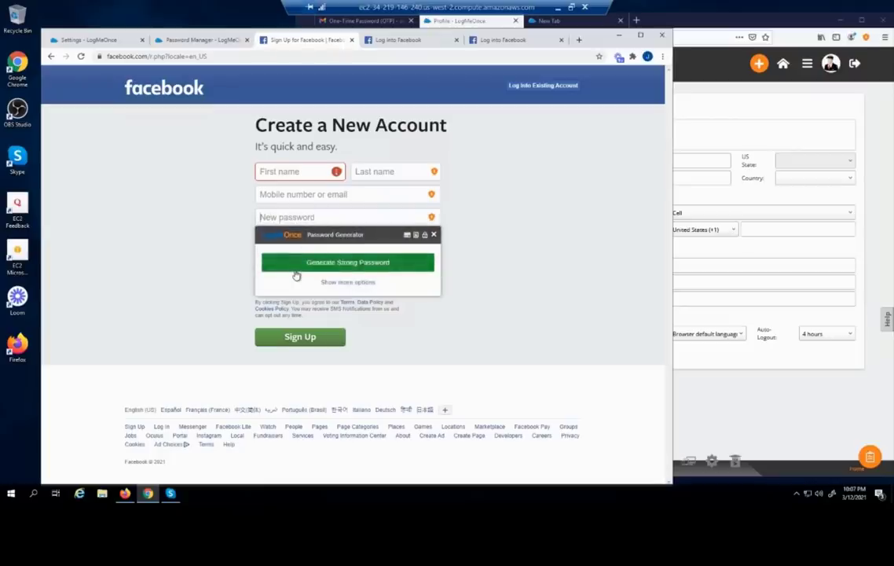
Browse the LogMeOnce popup's saved Profile, Credit Card and Log in as views on First name
left_click(279, 171)
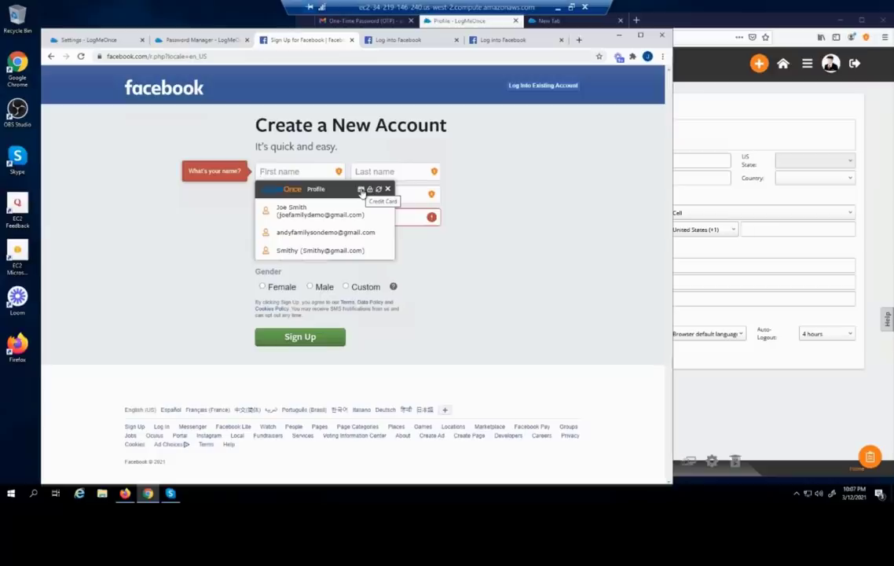
left_click(360, 190)
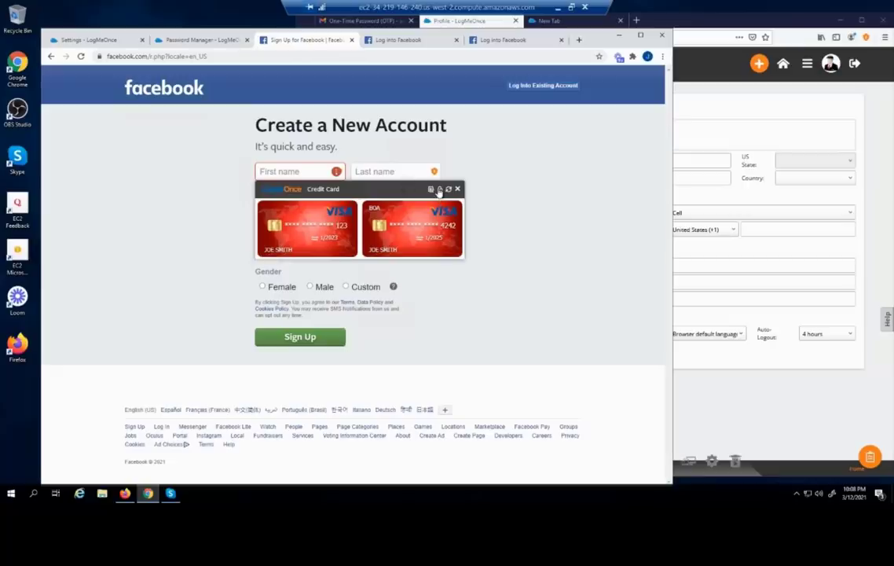
left_click(439, 190)
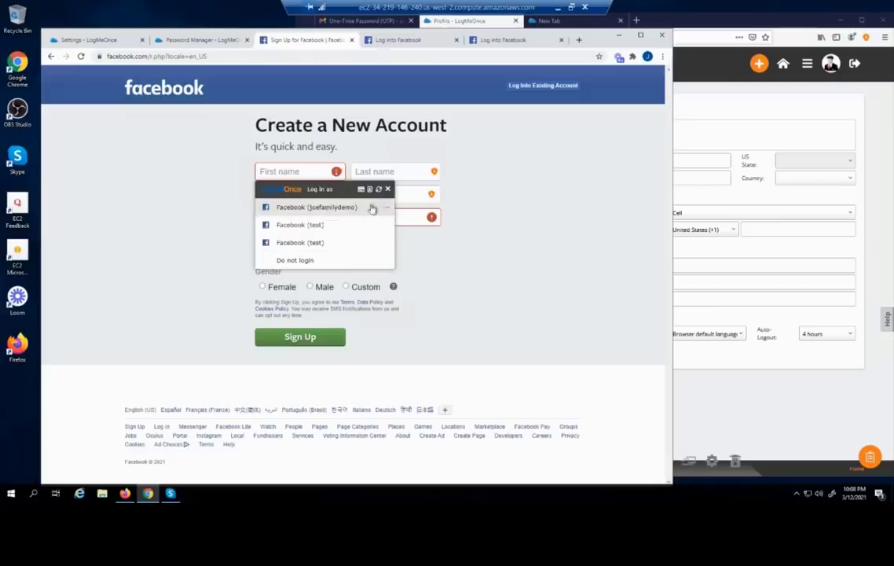
left_click(378, 190)
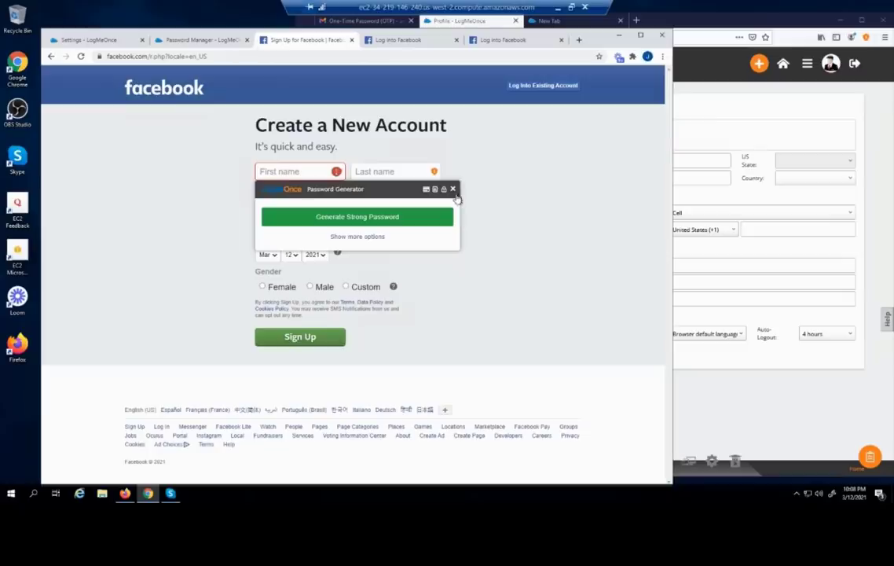
left_click(453, 190)
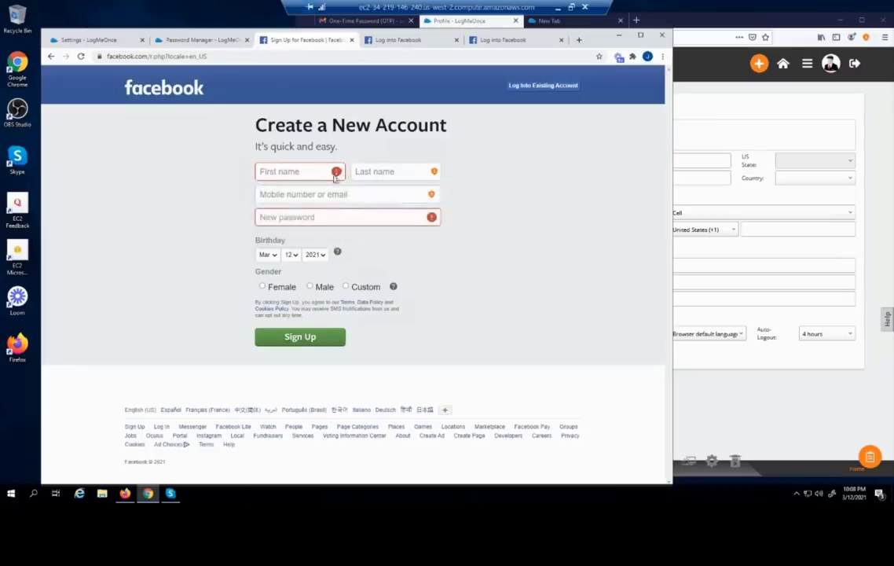
Reopen the popup's Password Generator and expand it to show all password options
left_click(306, 167)
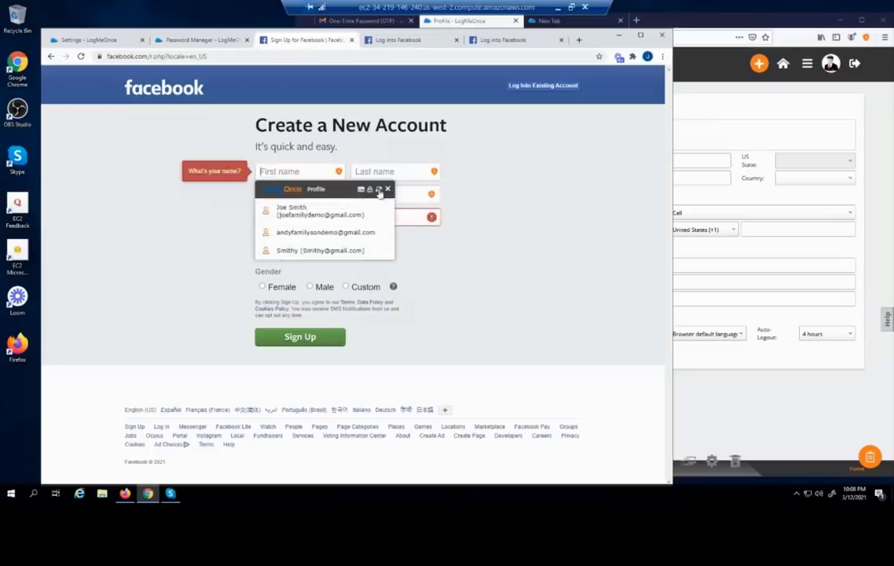
left_click(379, 191)
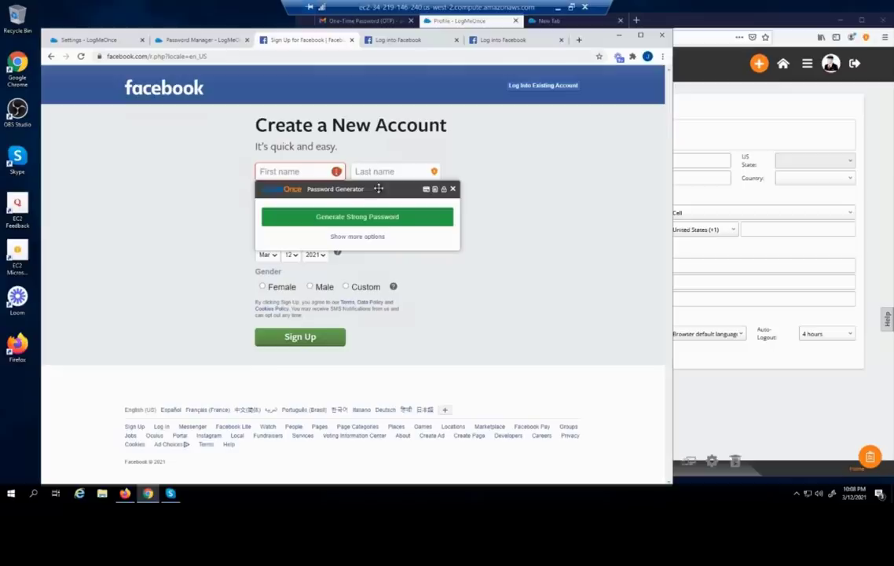
left_click(368, 237)
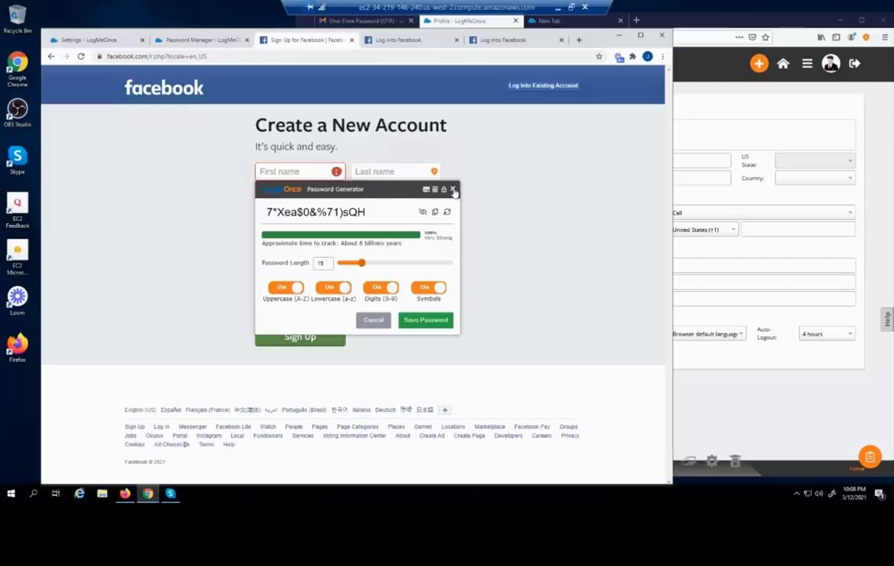
Mask and reveal the generated password, then regenerate a new one
left_click_drag(453, 191, 449, 186)
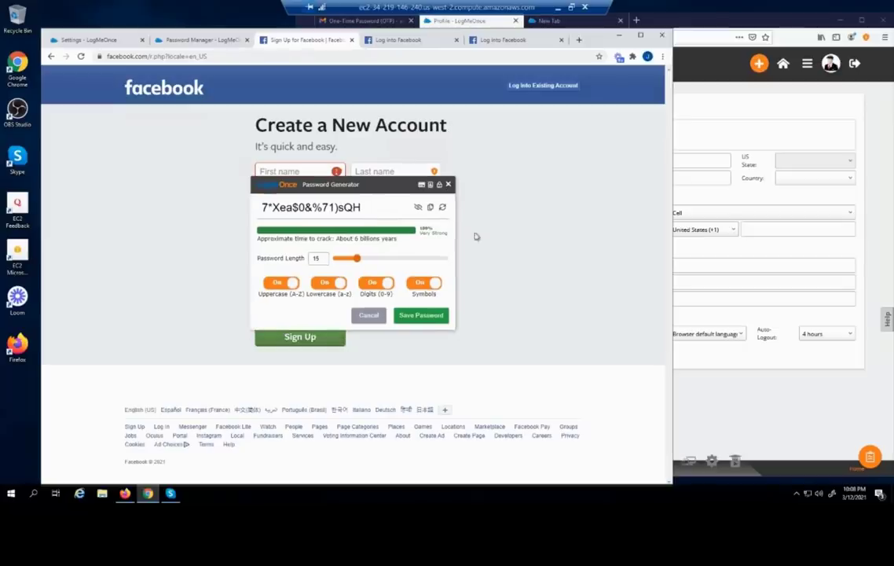
left_click(418, 207)
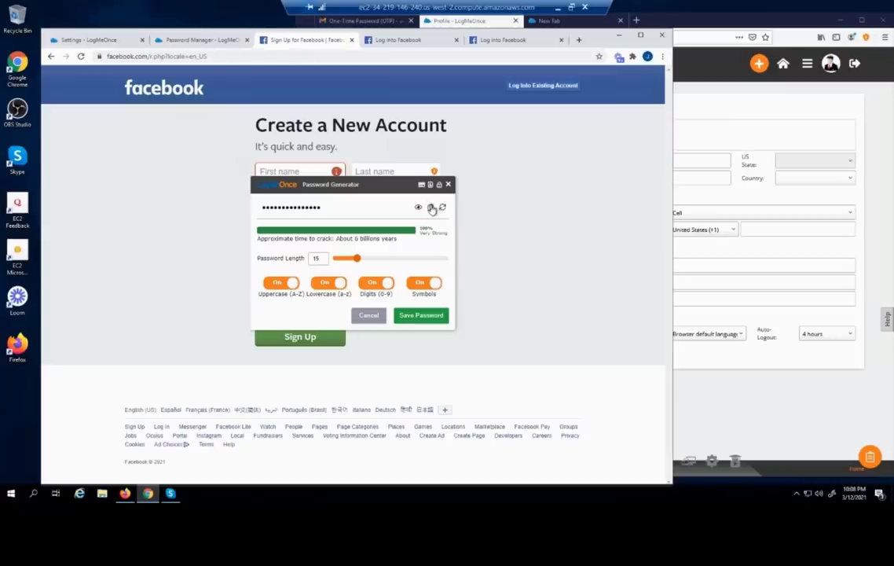
left_click(442, 207)
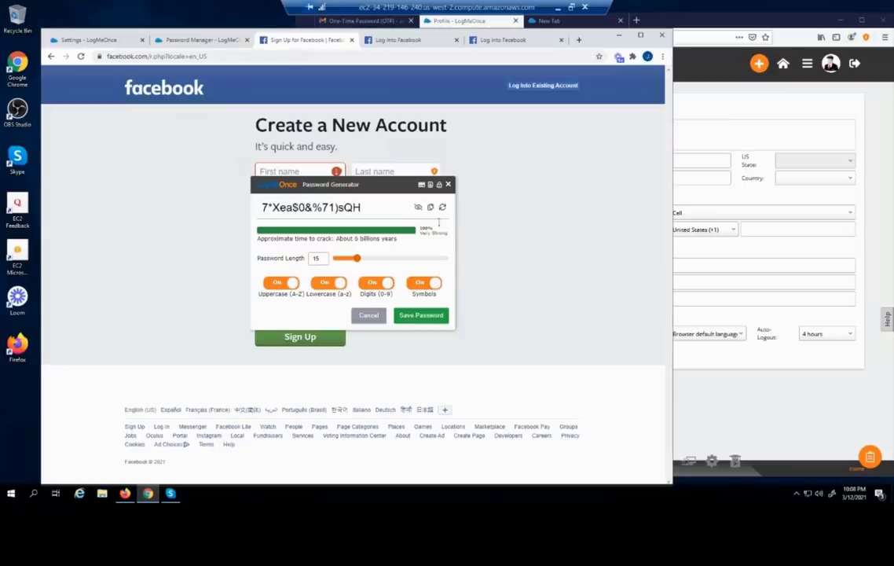
left_click(442, 207)
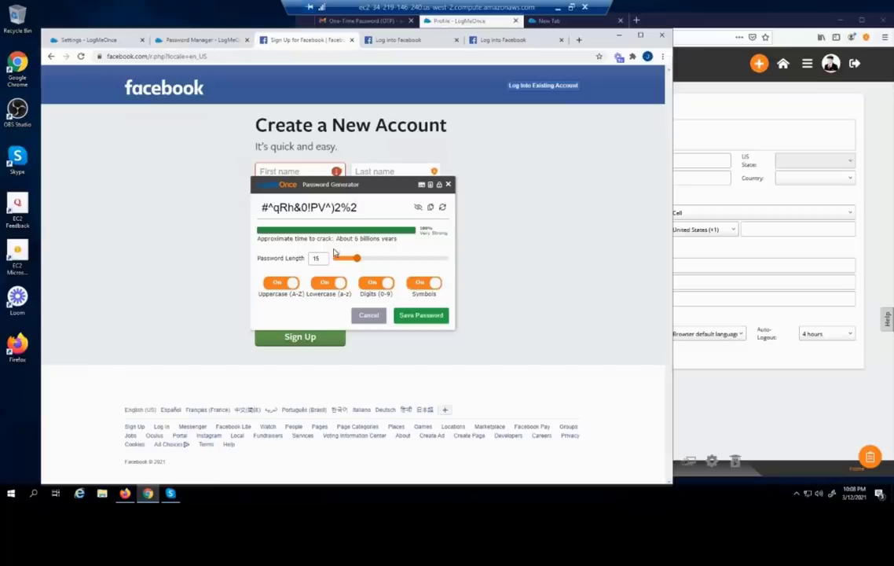
Try a 35-character length with Digits off, then cancel without saving a password
left_click_drag(357, 258, 413, 262)
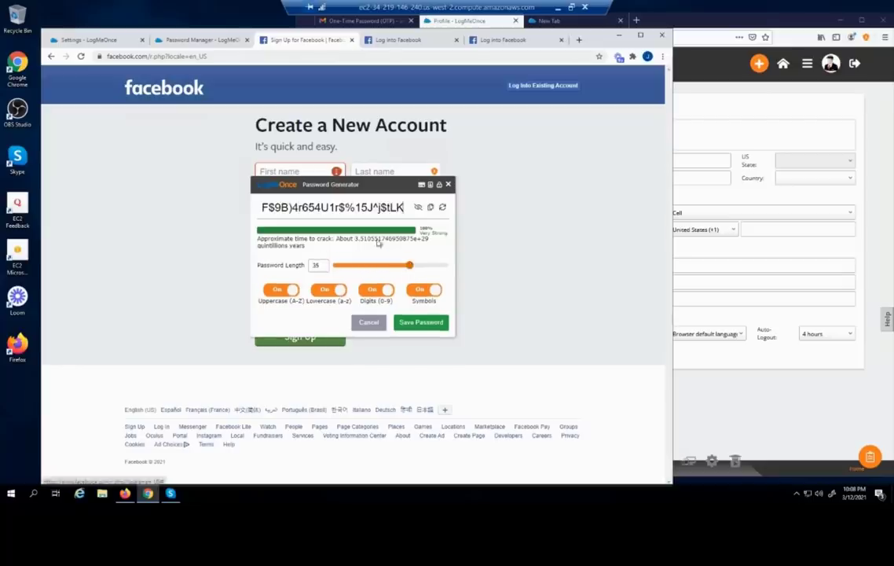
left_click(382, 290)
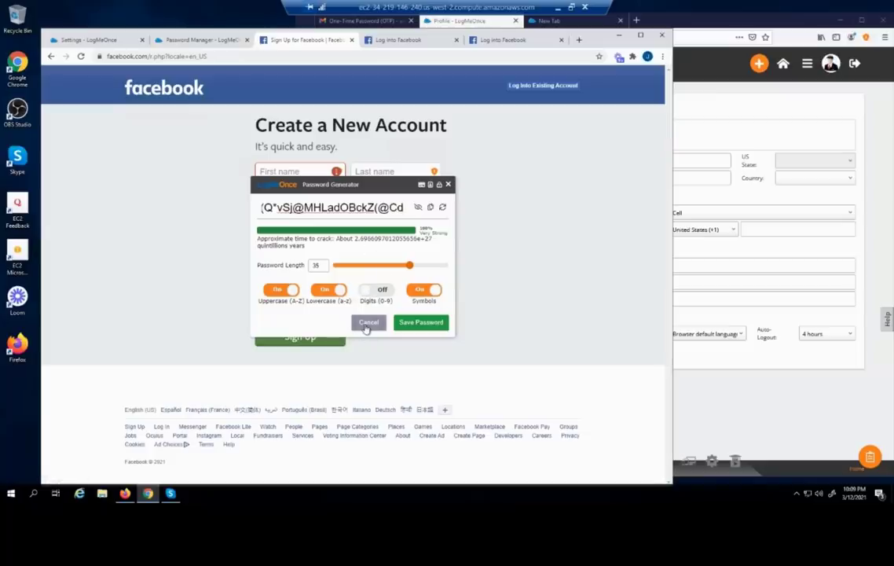
left_click(367, 324)
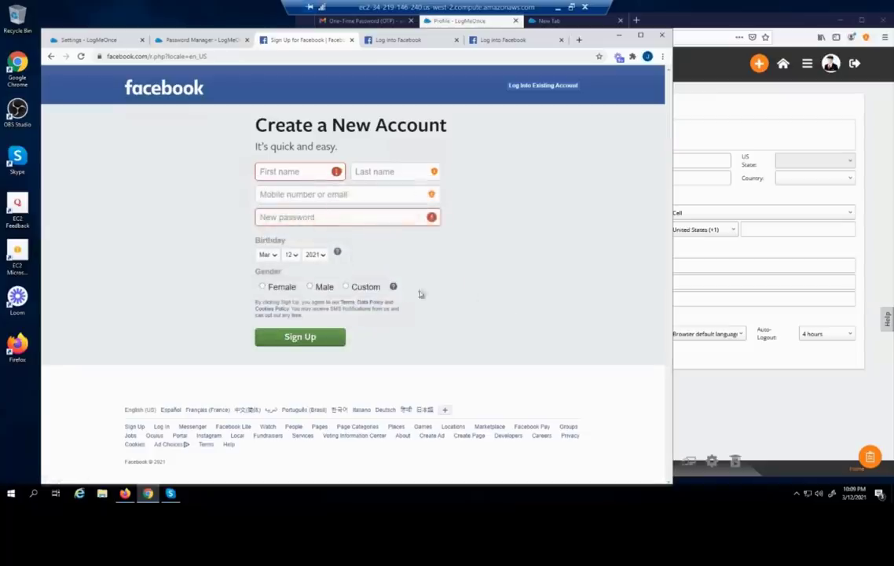
Set extension popups to open only when 'you click on LogMeOnce icon' and save changes
left_click(114, 42)
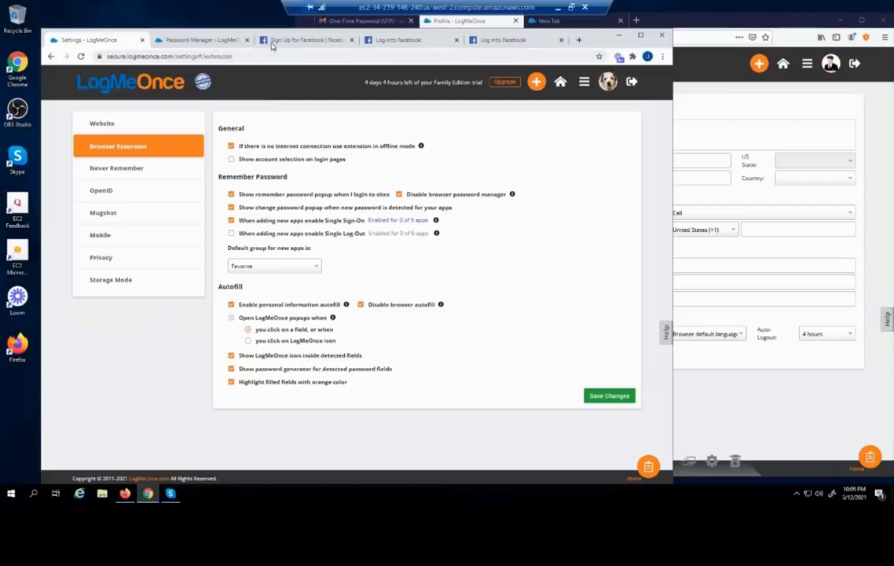
left_click(302, 40)
left_click(276, 171)
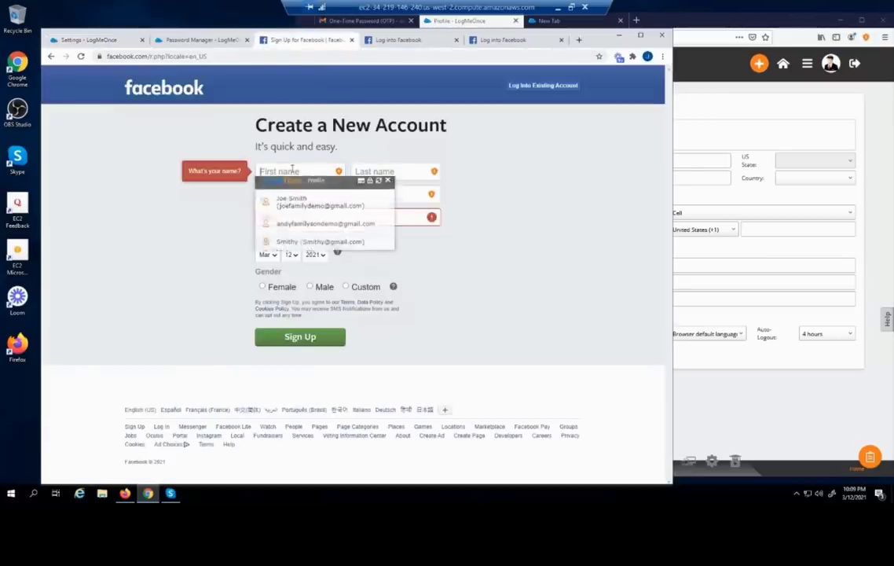
left_click(113, 149)
left_click(97, 41)
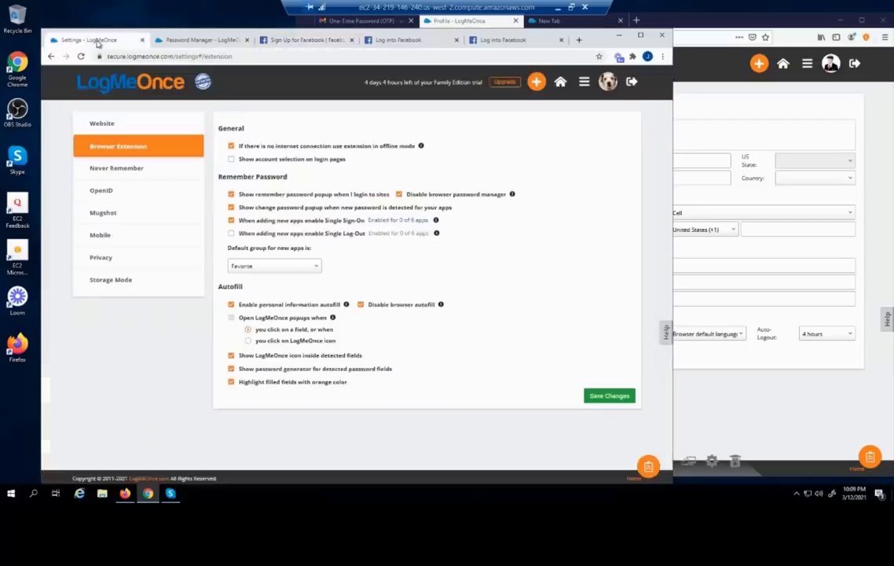
left_click(249, 341)
left_click(602, 396)
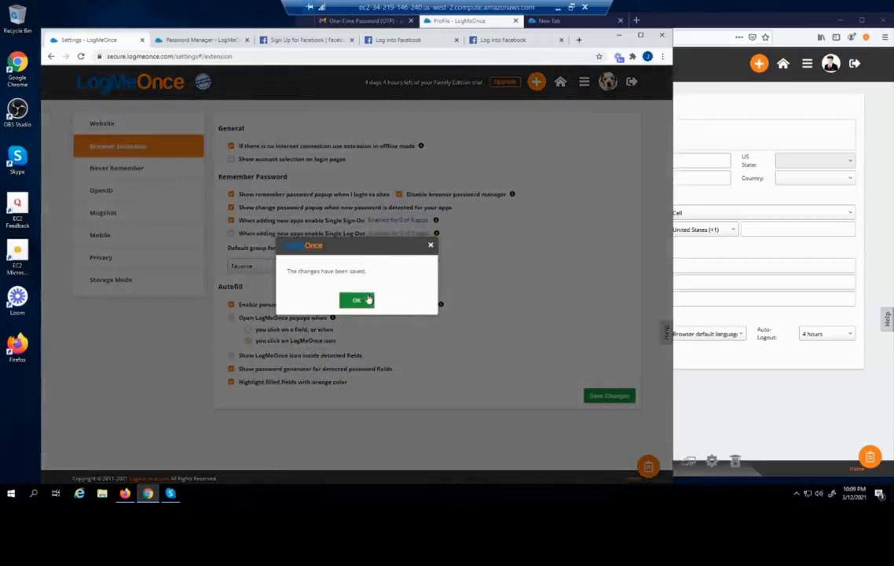
left_click(367, 300)
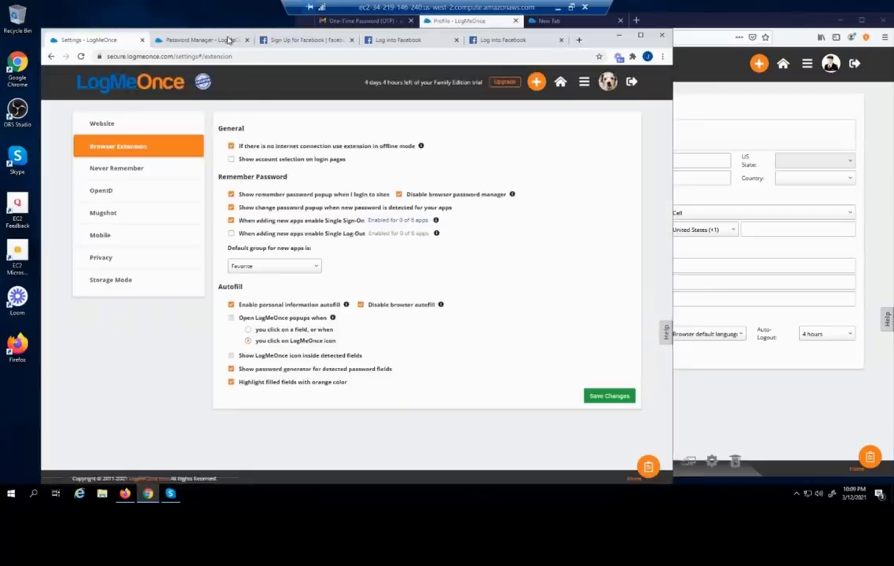
Reload Facebook's sign-up page and open the popup from the First name field icon
left_click(202, 39)
left_click(259, 39)
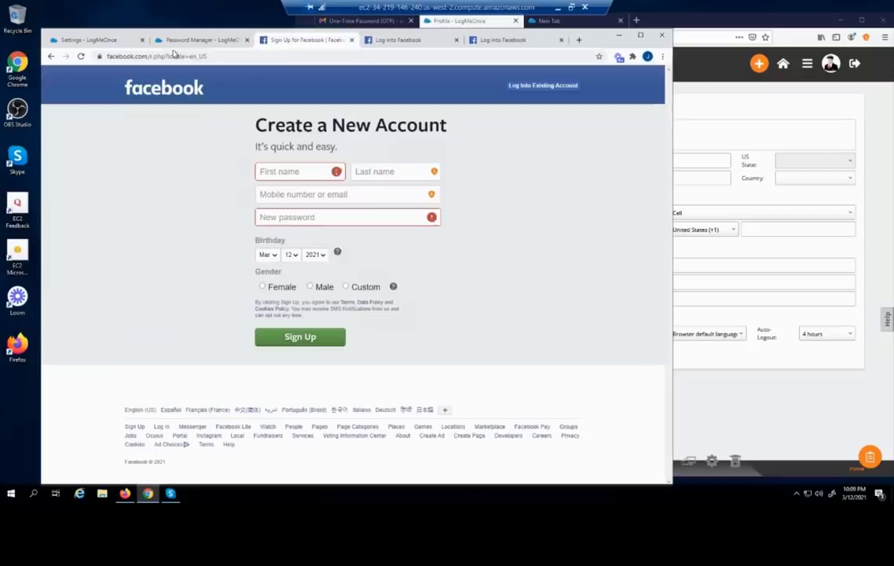
left_click(81, 56)
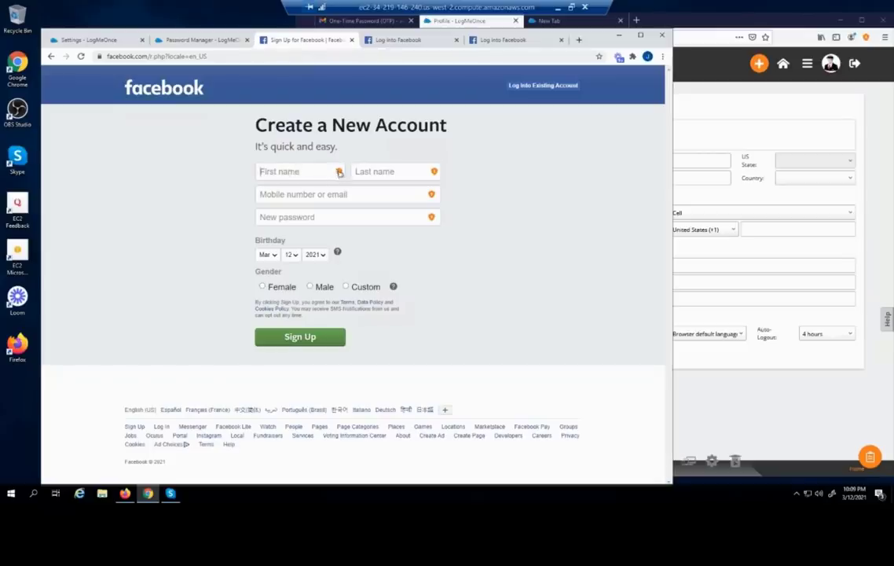
left_click(338, 172)
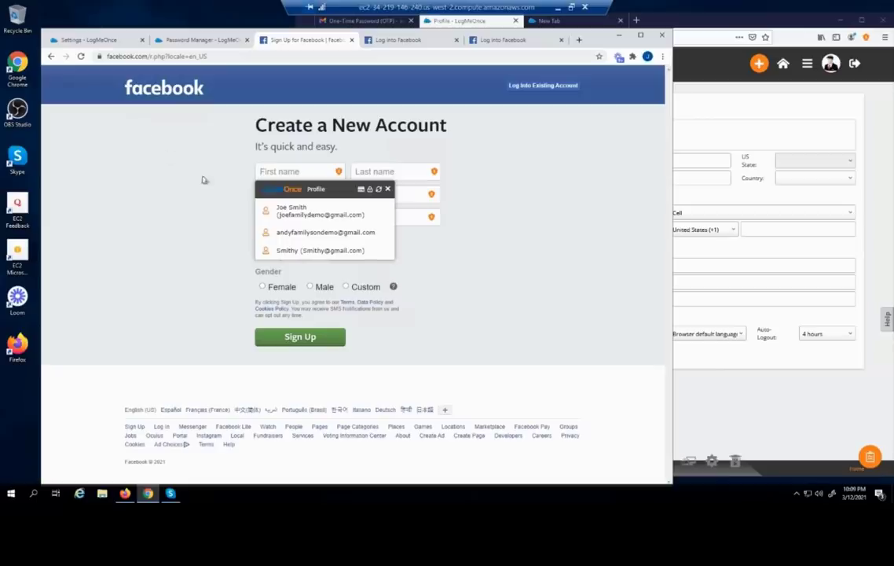
Untick 'Show LogMeOnce icon inside detected fields' and return to the Facebook form
left_click(112, 41)
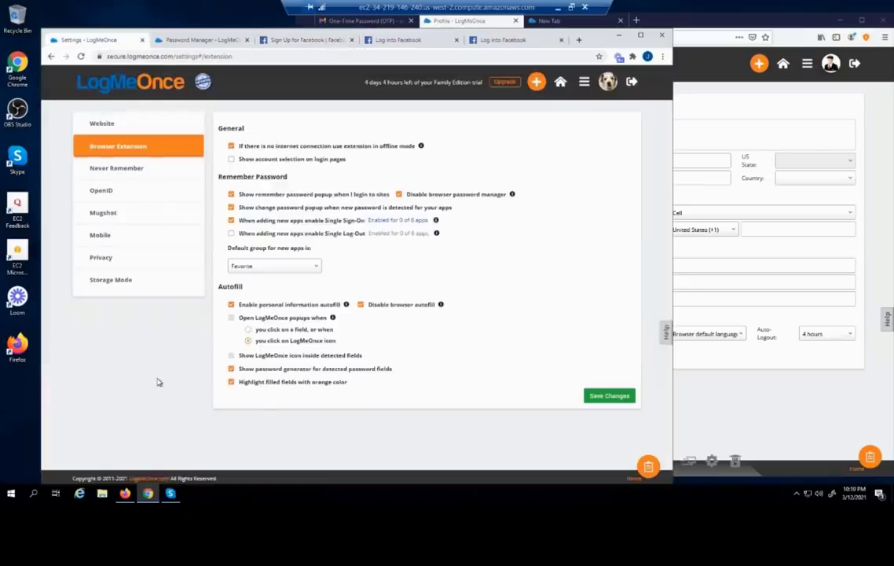
left_click(232, 357)
left_click(302, 40)
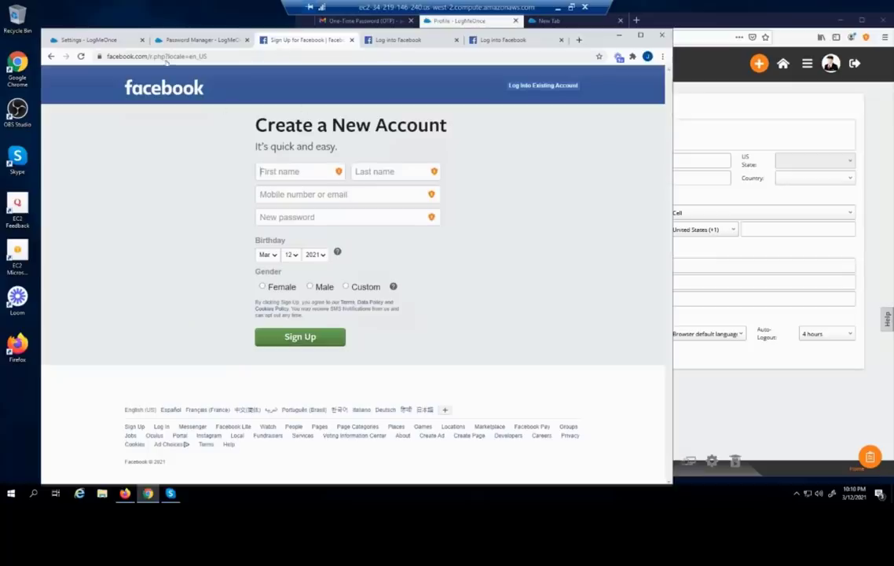
left_click(96, 39)
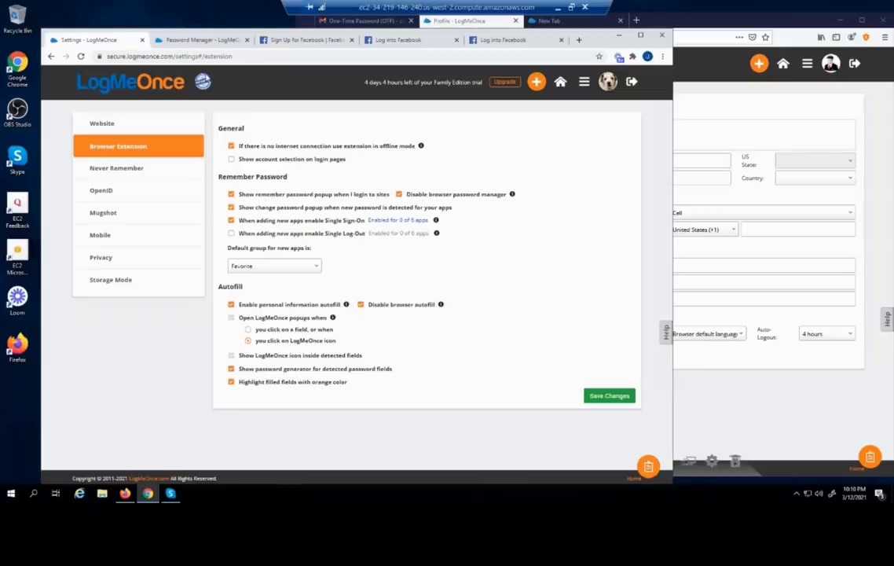
left_click(259, 41)
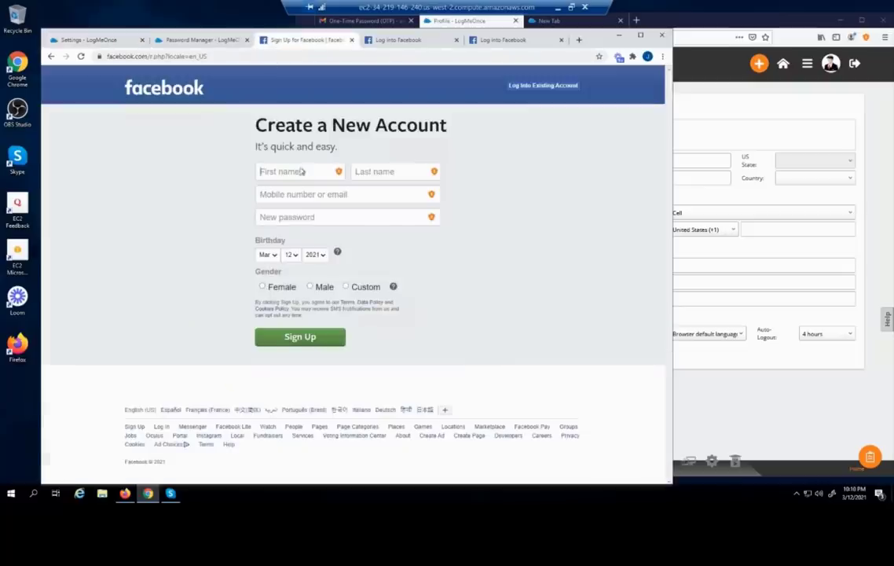
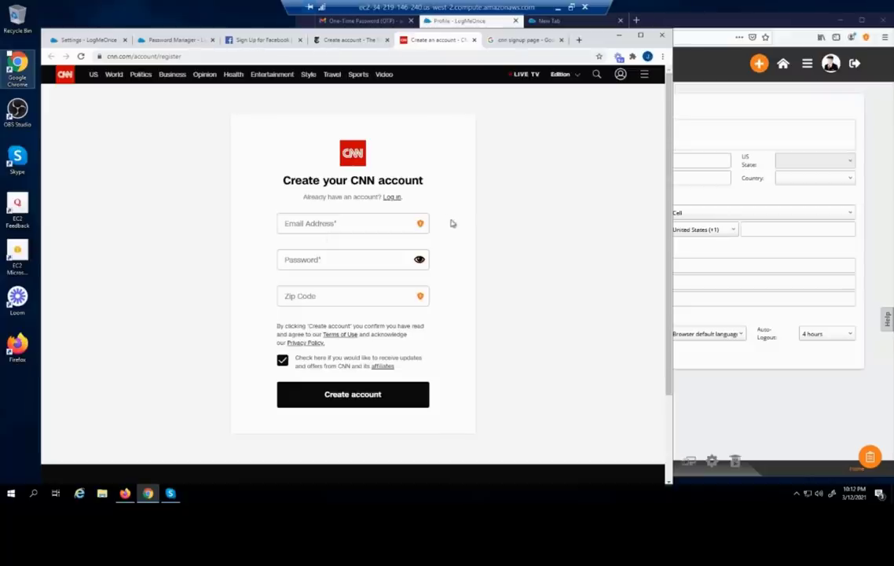
Bring up and dismiss the saved address suggestions for the CNN Zip Code field
left_click(314, 296)
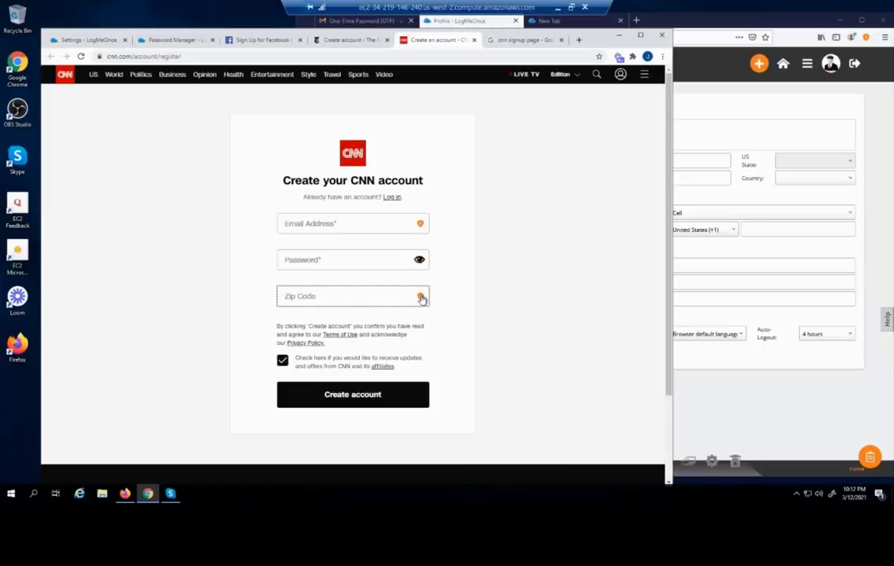
left_click(420, 296)
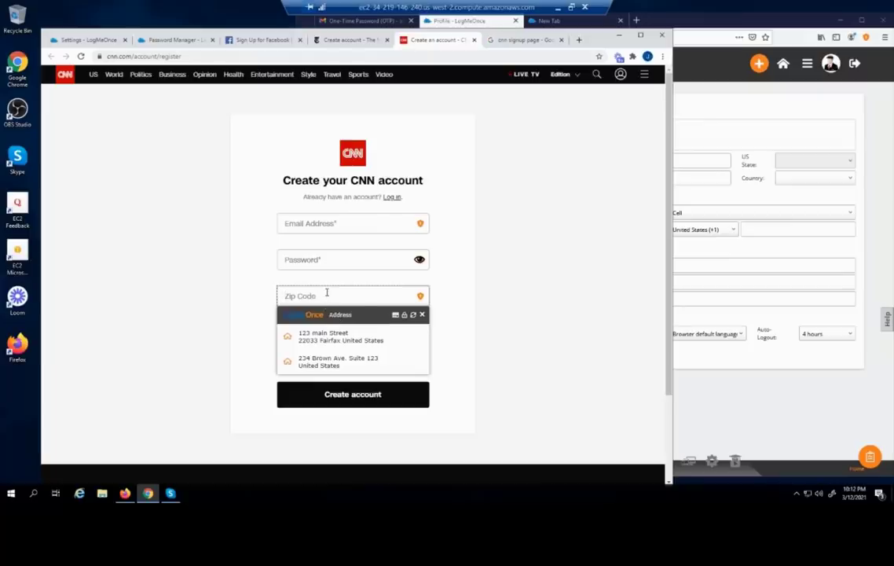
left_click(421, 315)
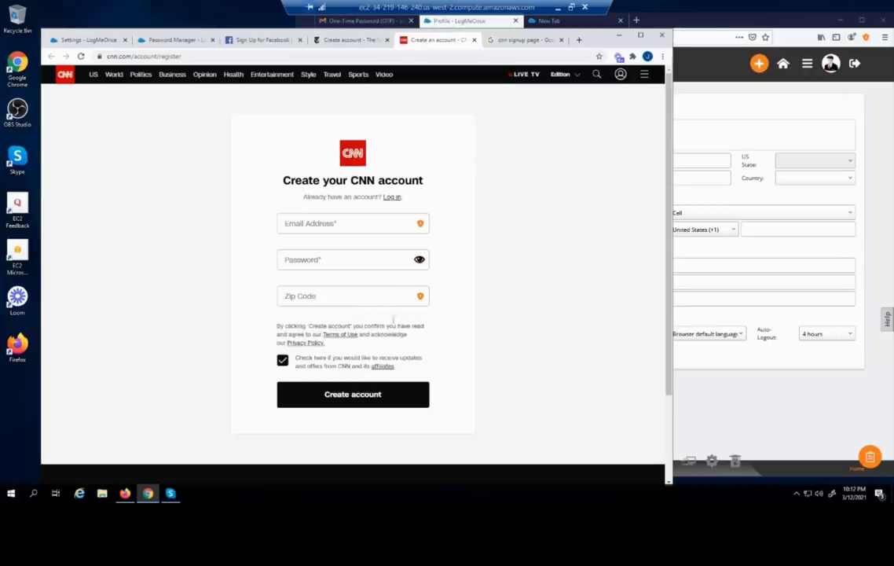
left_click(364, 295)
Map the Zip Code field through Autofill Mapping to Address > Zip/Postal Code, filling 22033
right_click(364, 295)
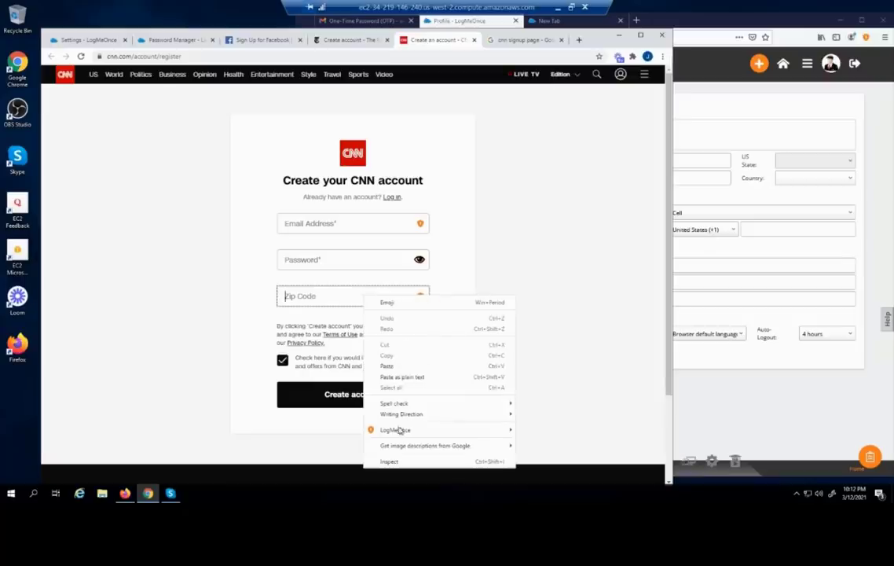
mouse_move(402, 432)
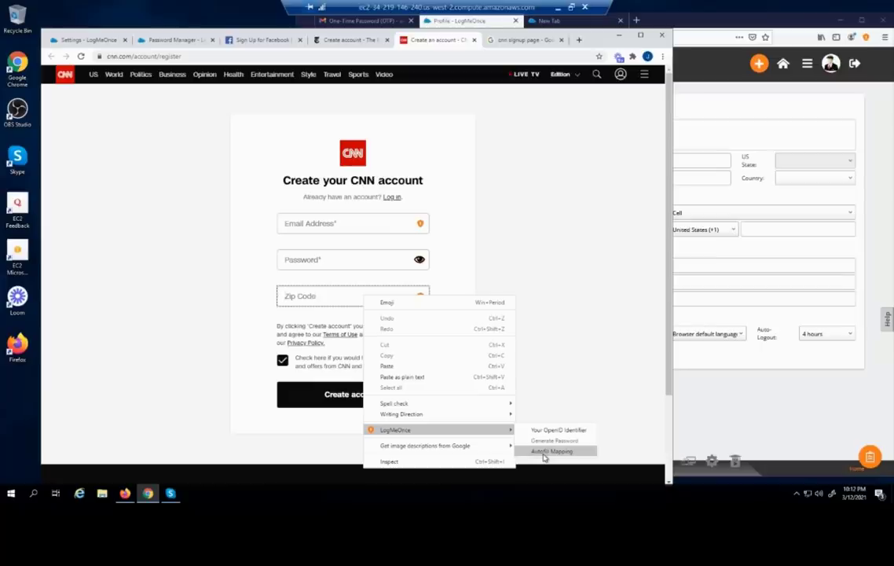
left_click(550, 452)
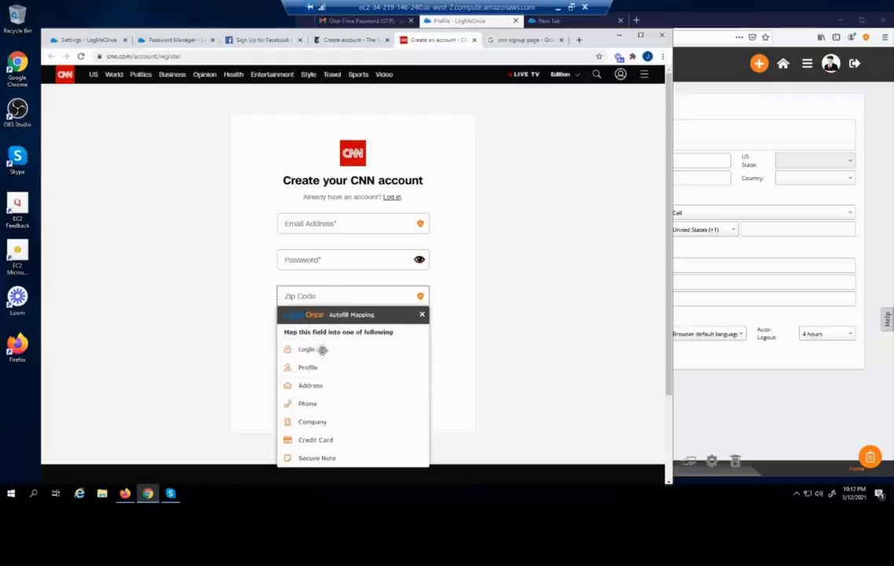
left_click(318, 388)
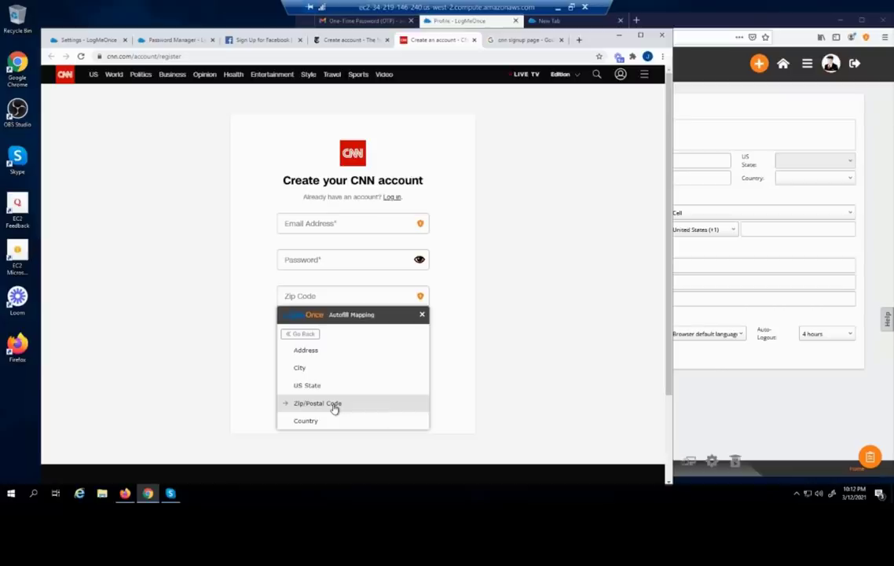
left_click(334, 405)
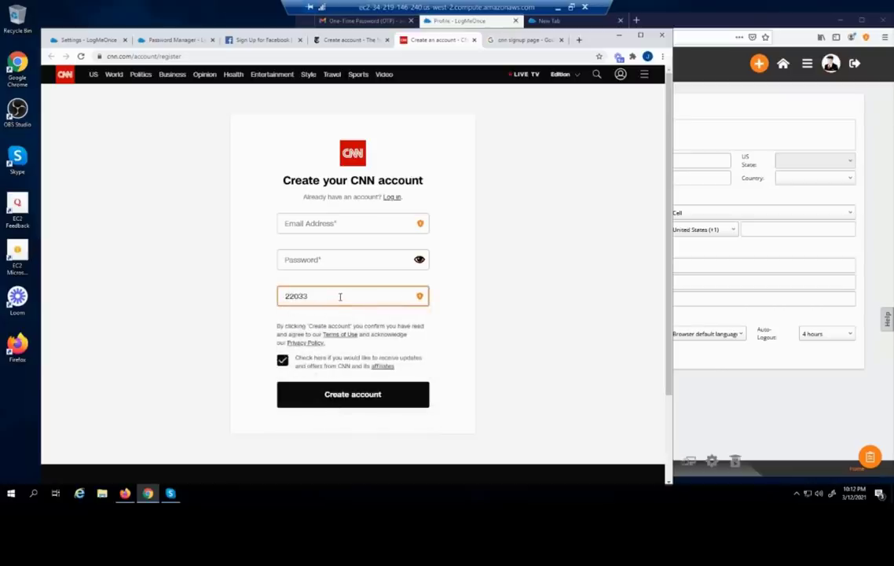
Remap the Zip Code field to the Login user name instead
right_click(340, 296)
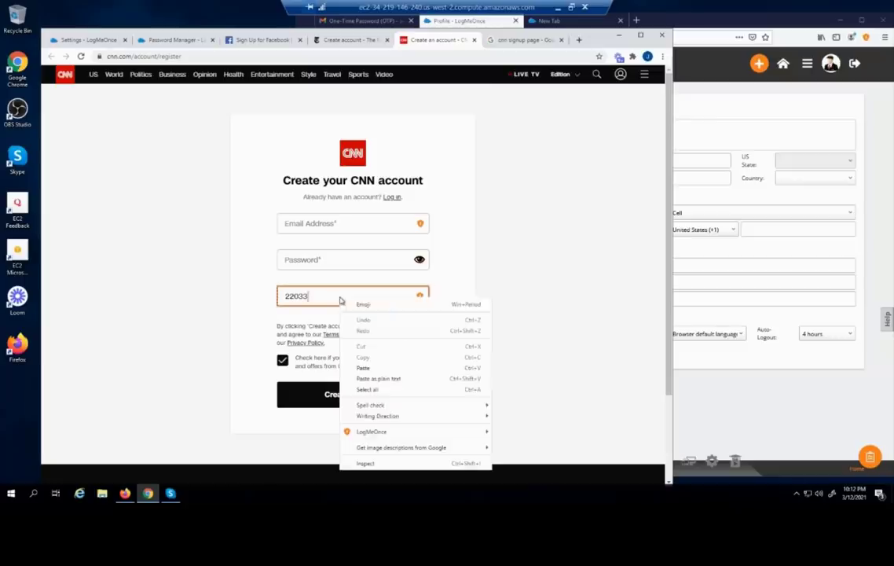
mouse_move(380, 433)
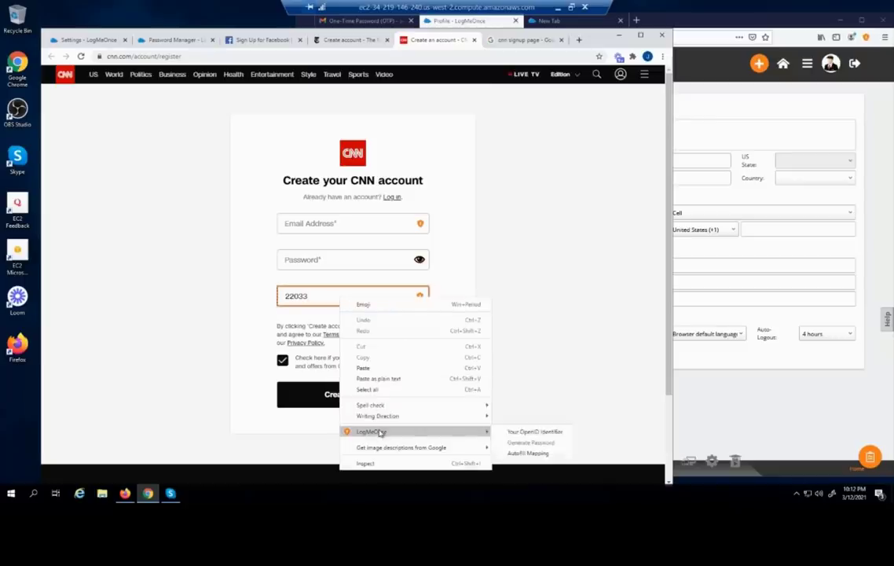
left_click(514, 453)
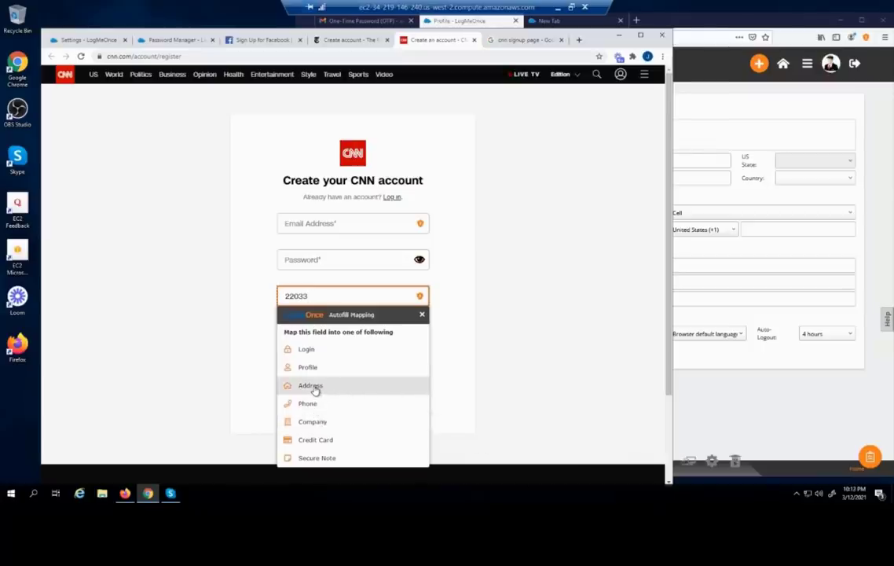
left_click(308, 350)
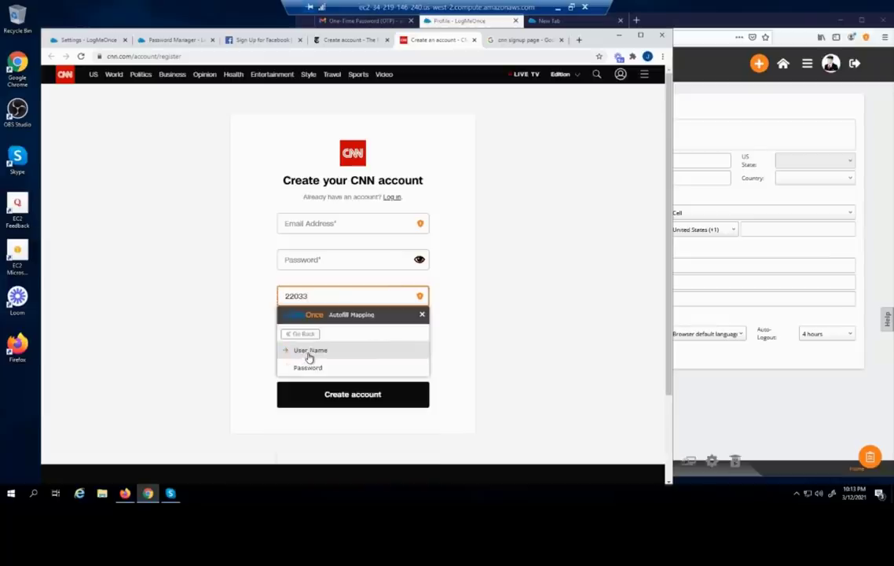
left_click(317, 352)
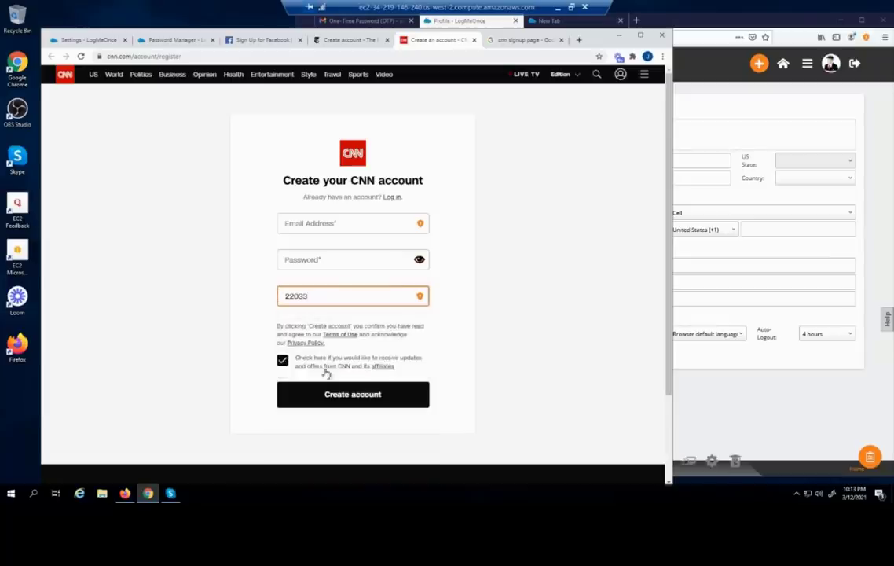
Map the Zip Code field back to Address > Zip/Postal Code
right_click(360, 294)
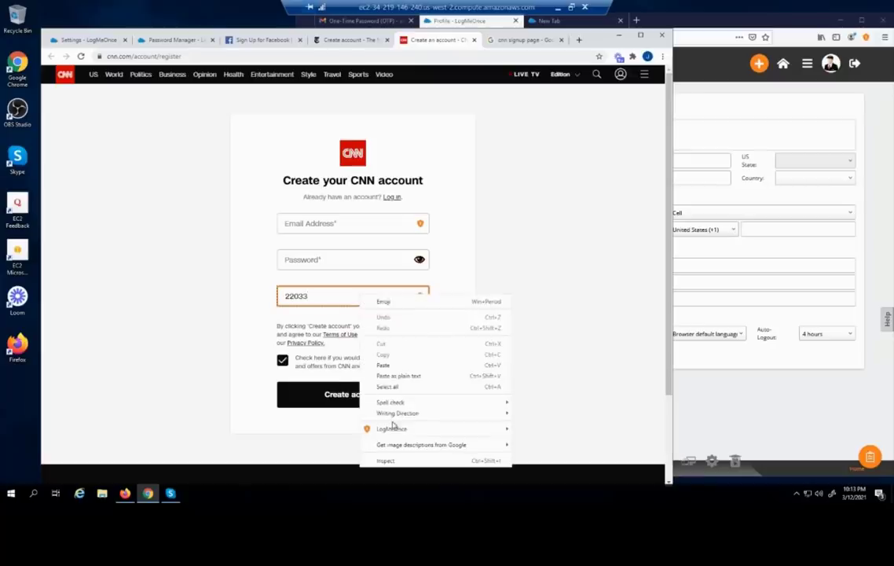
mouse_move(430, 429)
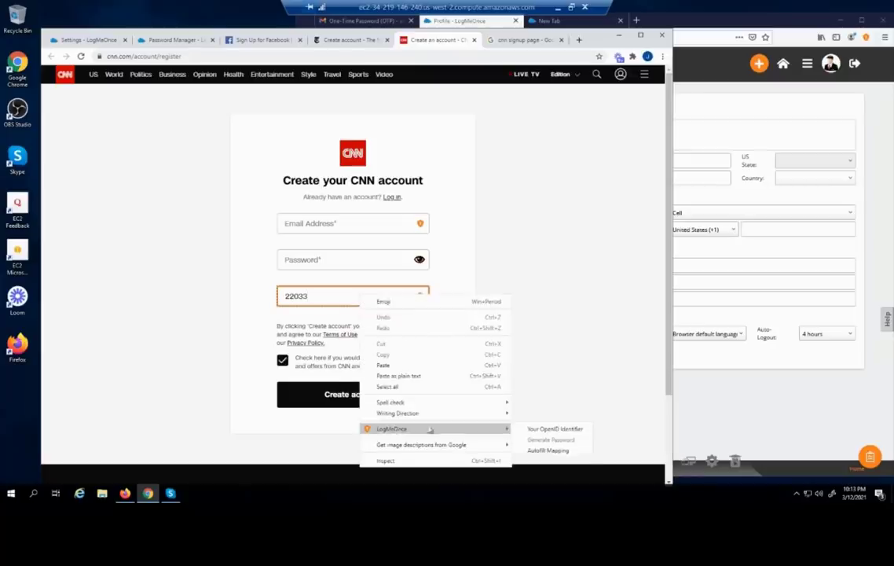
left_click(539, 453)
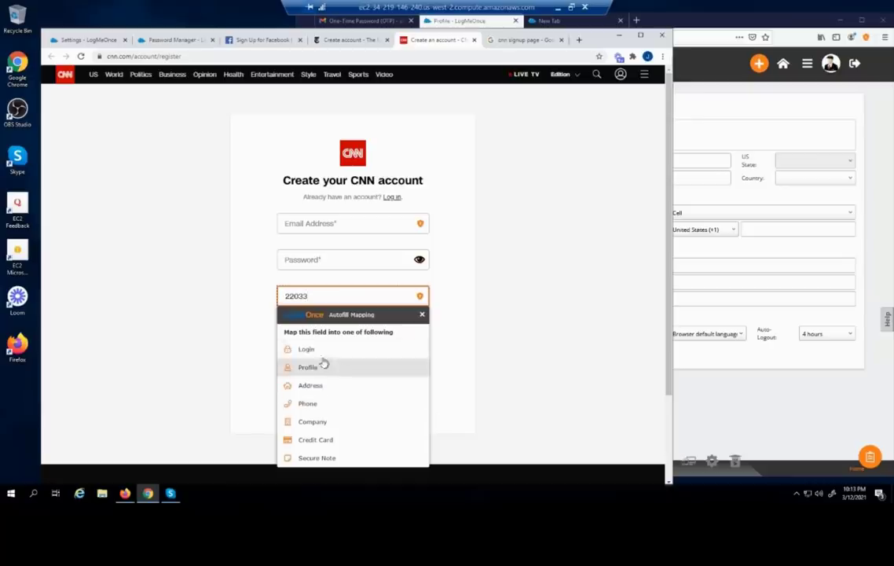
left_click(318, 355)
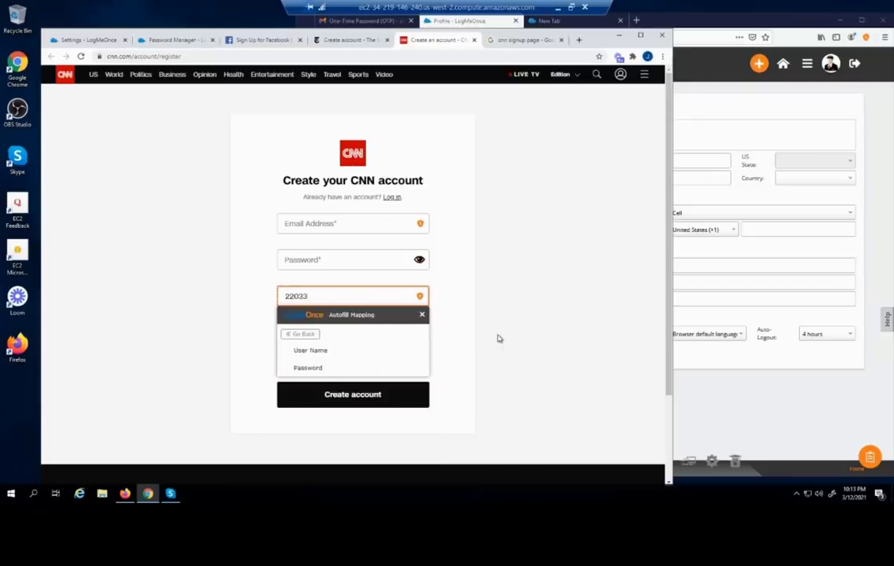
left_click(303, 334)
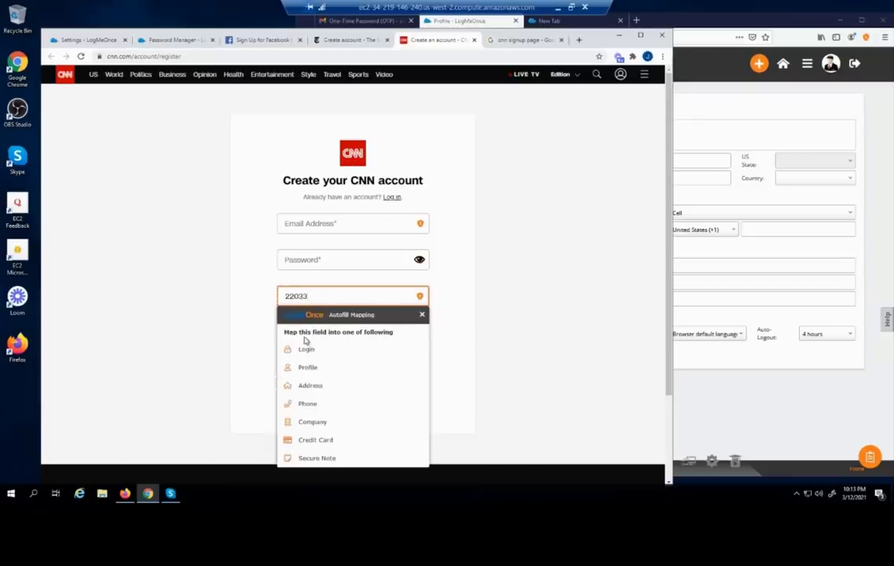
left_click(310, 387)
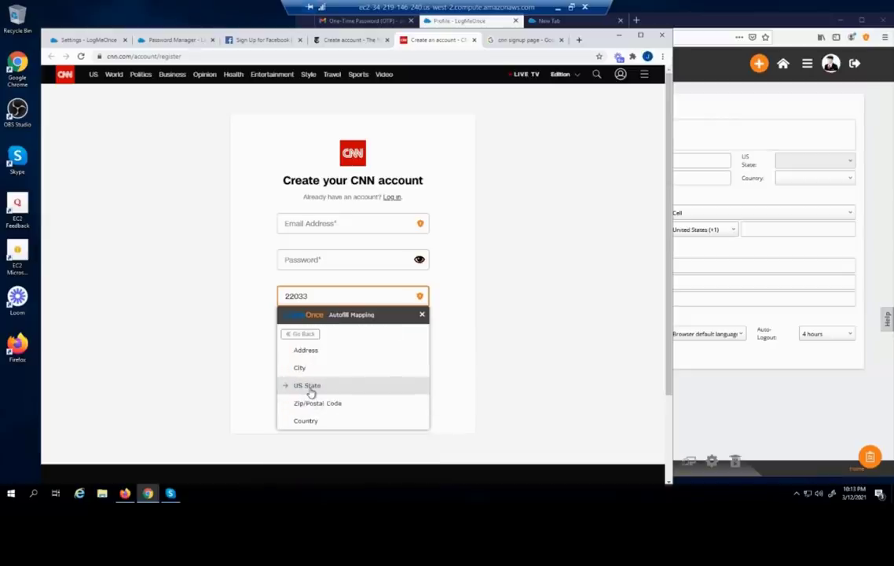
left_click(311, 403)
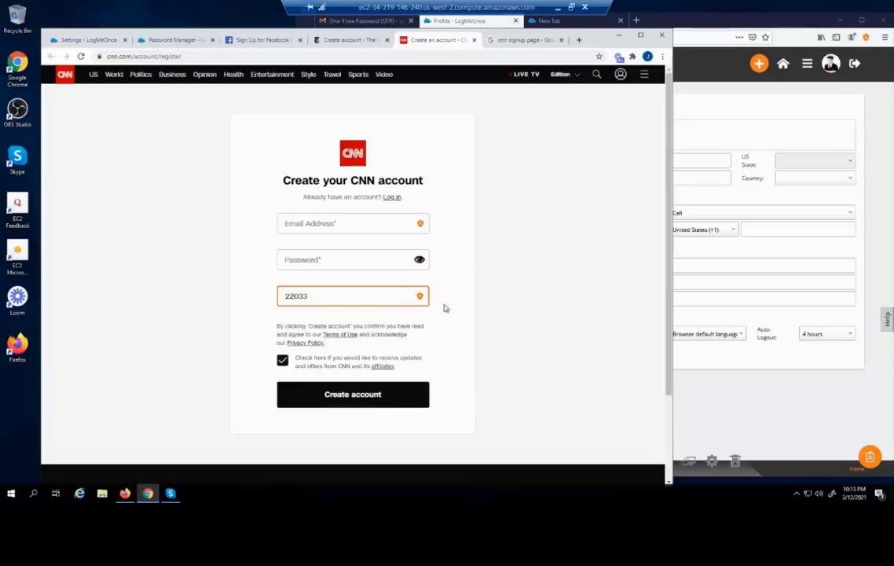
left_click(88, 40)
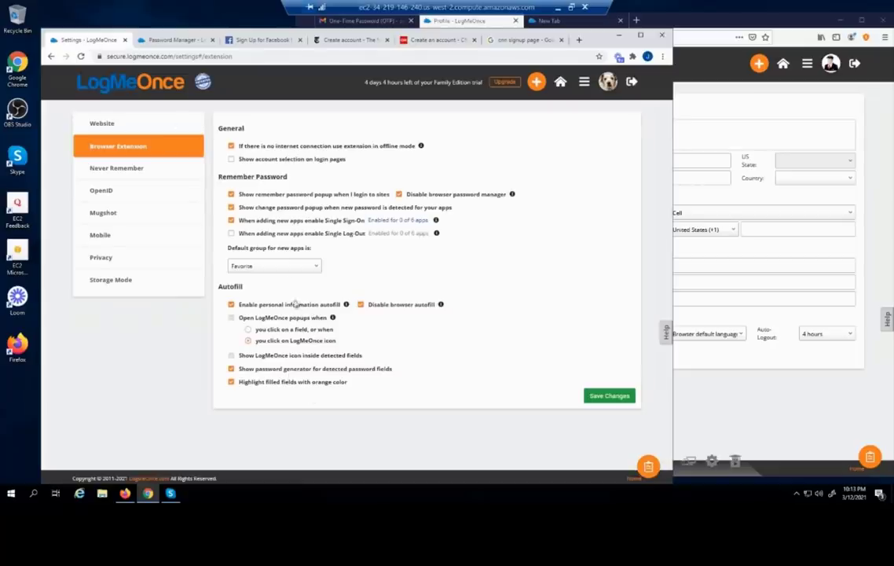
left_click(141, 170)
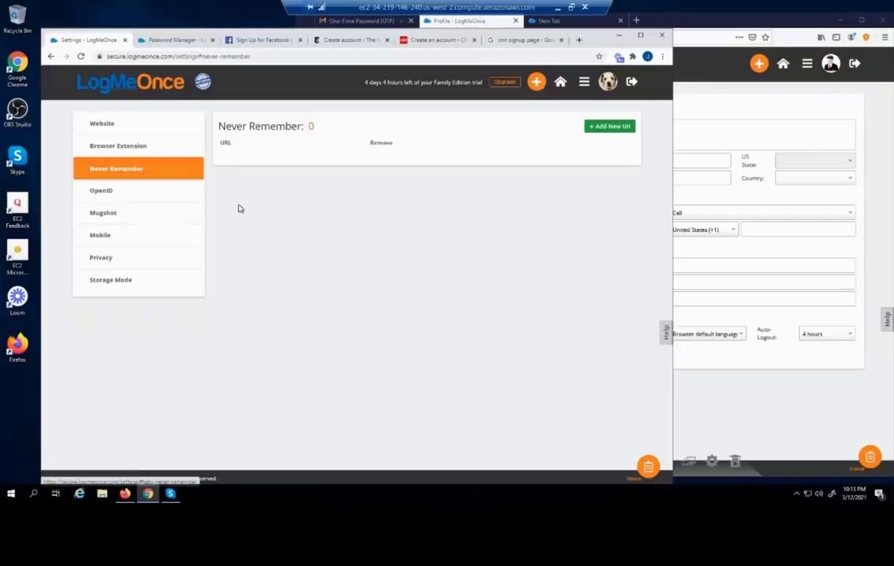
left_click(224, 40)
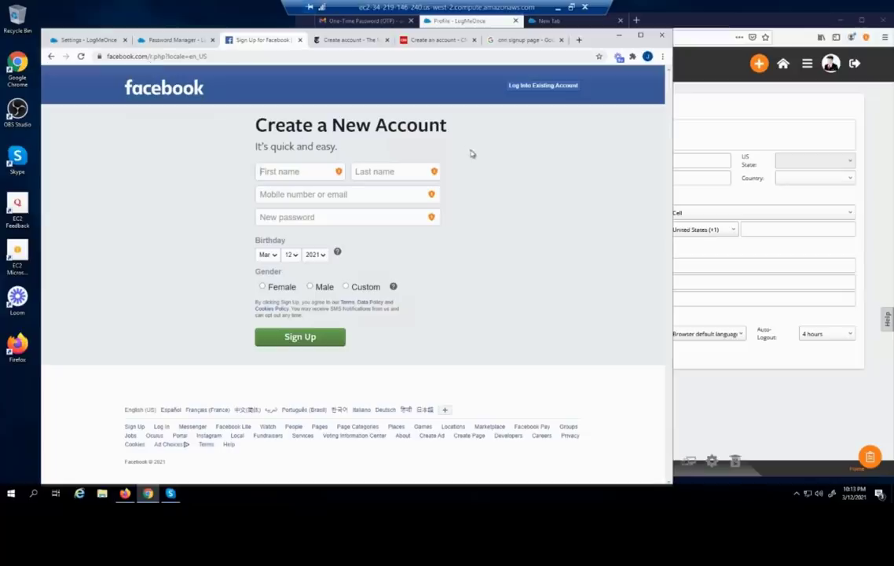
left_click(516, 85)
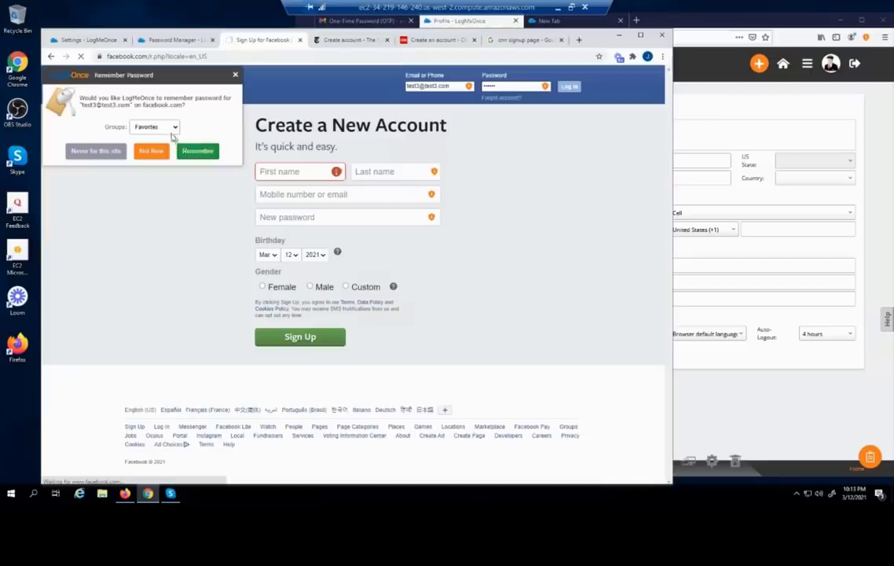
left_click(90, 155)
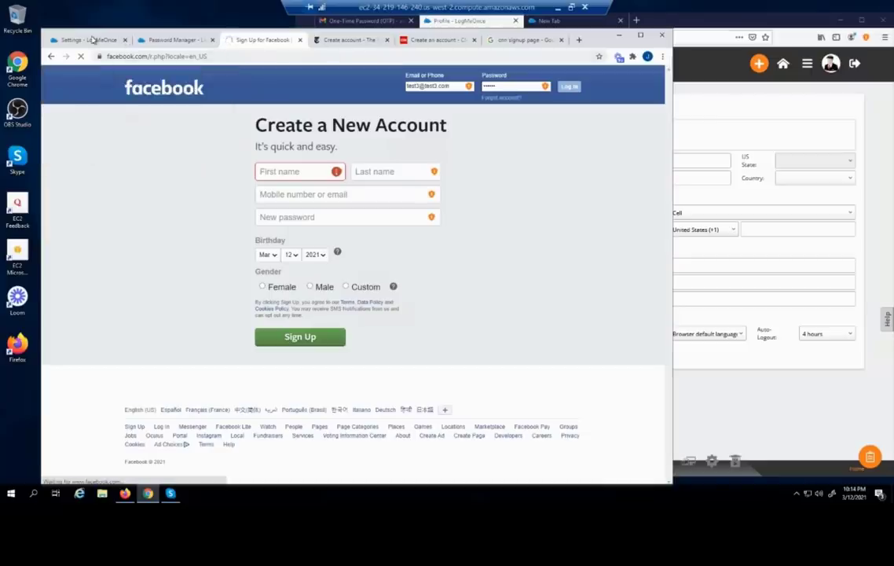
left_click(92, 39)
left_click(80, 57)
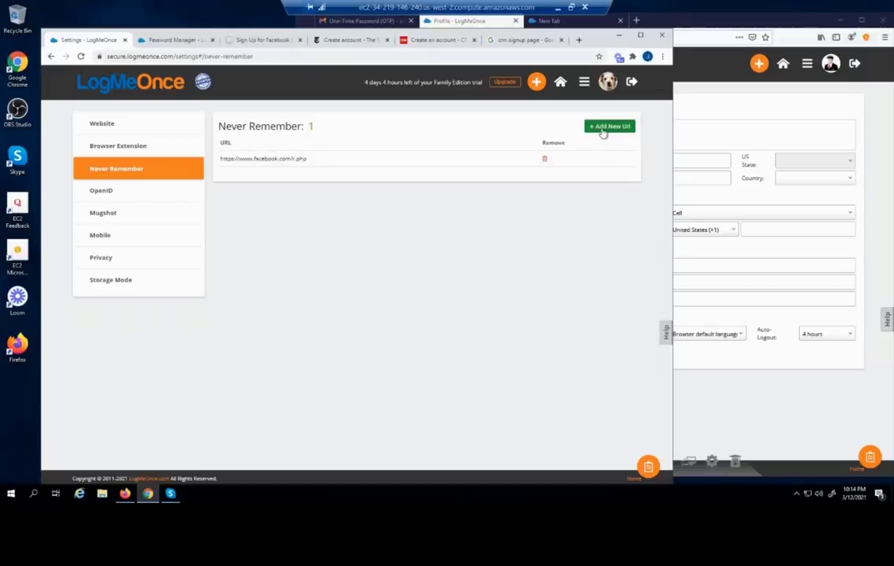
Browse the OpenID and Mugshot settings, then open the Mobile PhotoLogin panel
left_click(95, 197)
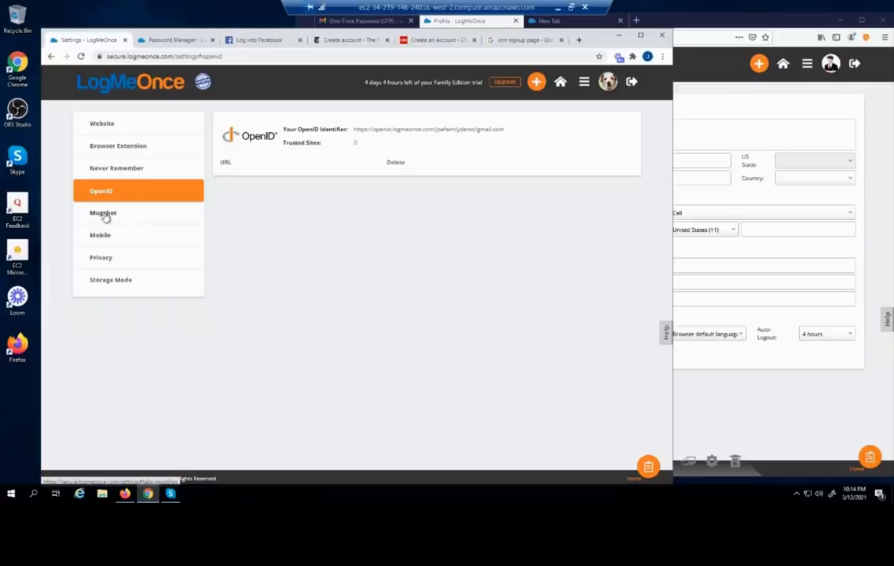
left_click(105, 214)
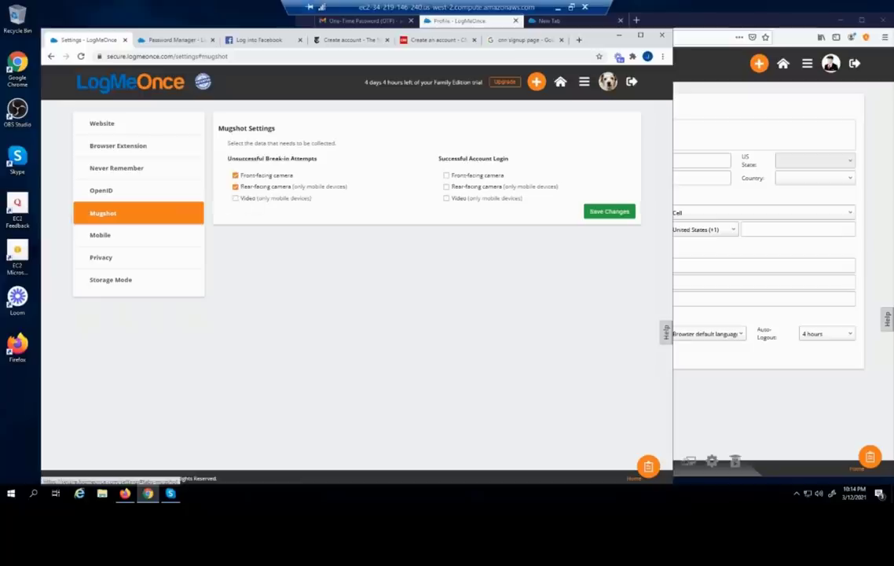
left_click(98, 237)
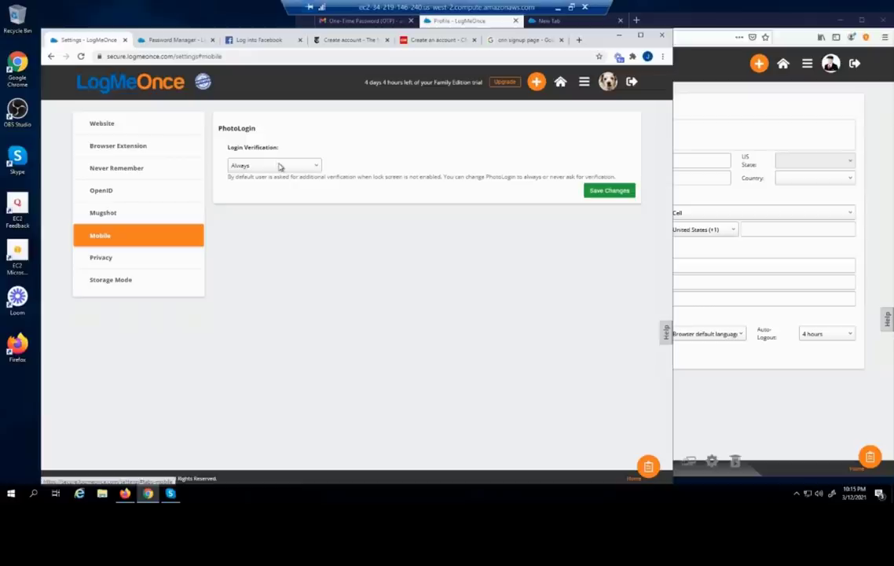
Set PhotoLogin login verification to Default, then open the Privacy settings
left_click(279, 167)
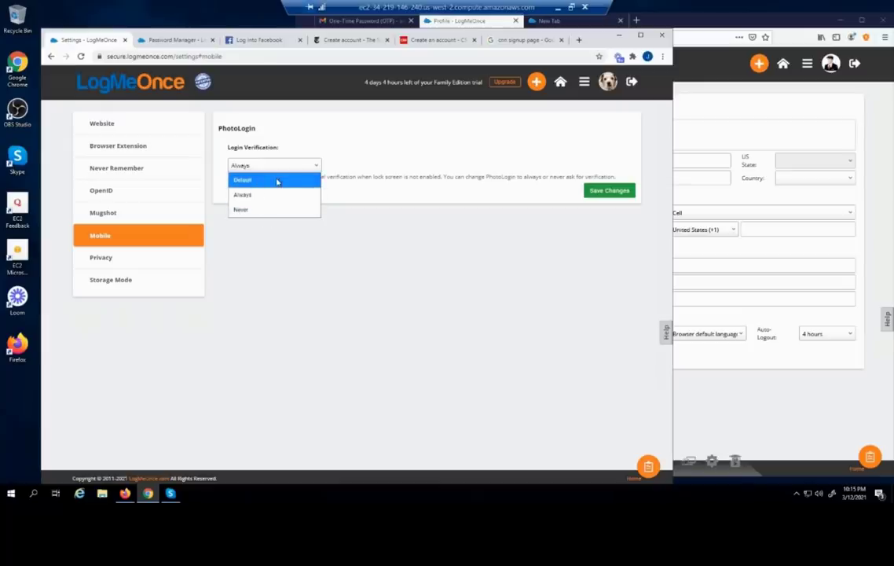
left_click(276, 180)
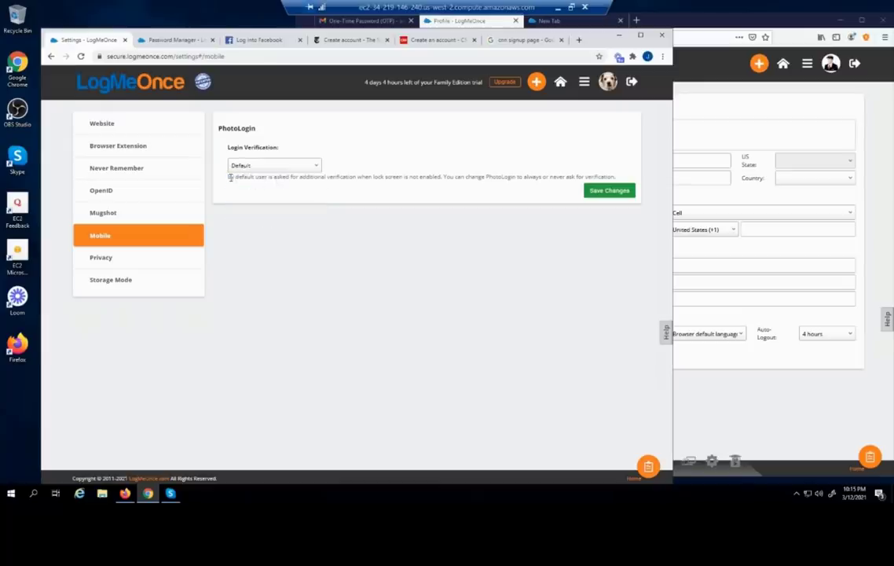
left_click_drag(229, 177, 445, 179)
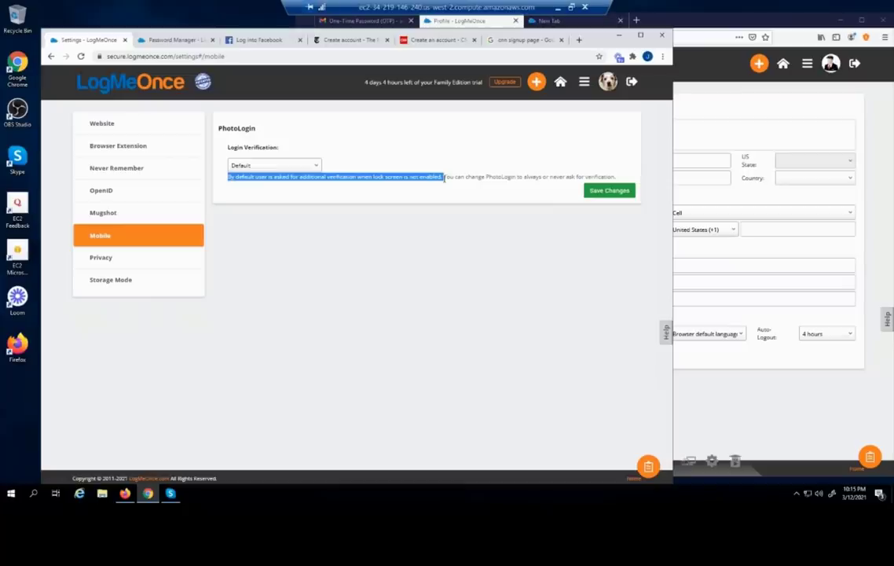
left_click_drag(444, 178, 566, 176)
left_click(566, 176)
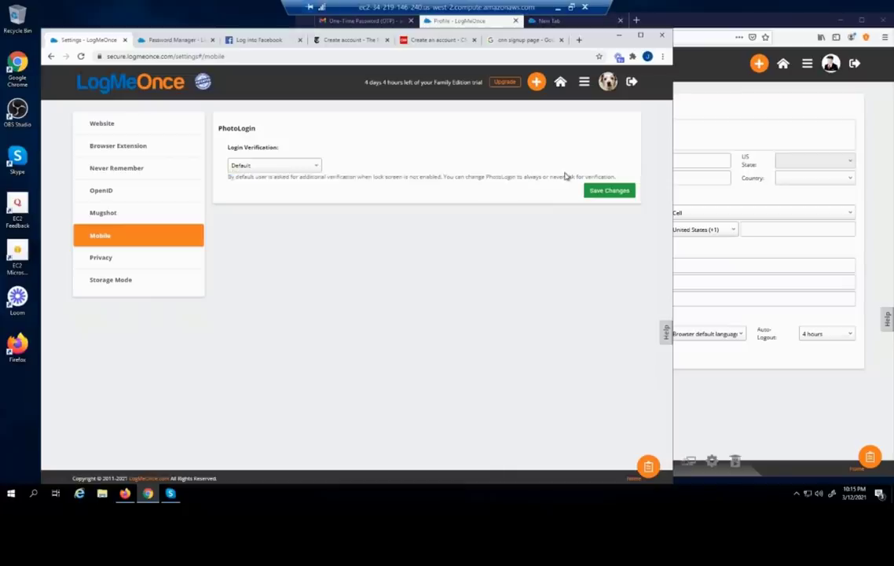
left_click(281, 166)
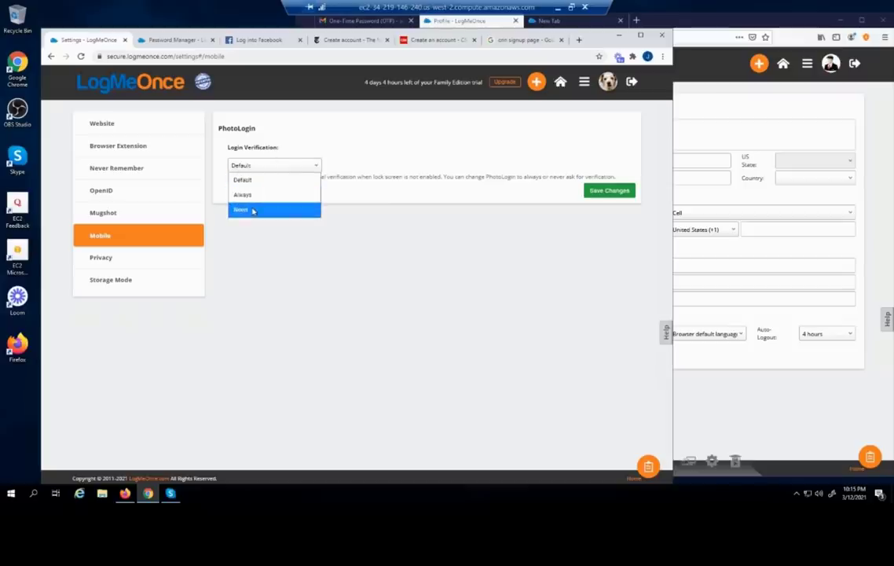
left_click(208, 216)
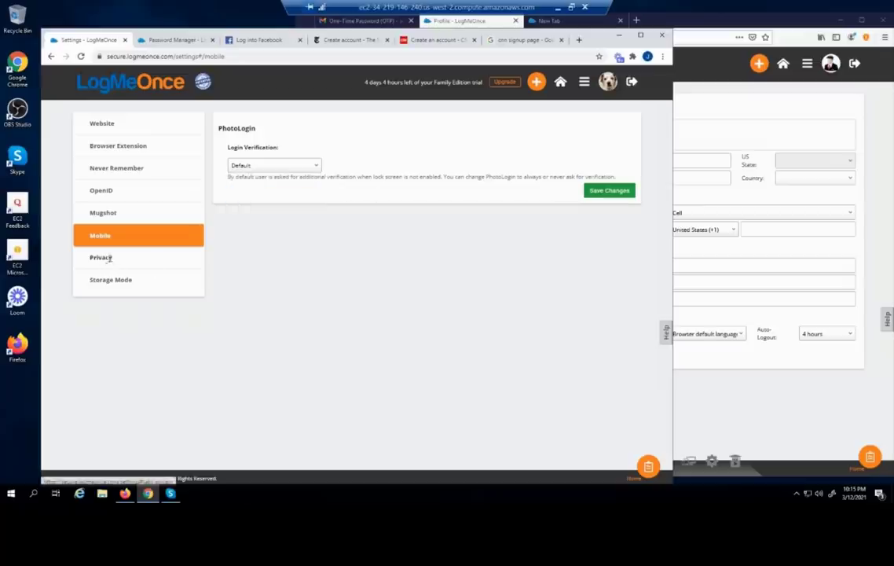
left_click(108, 259)
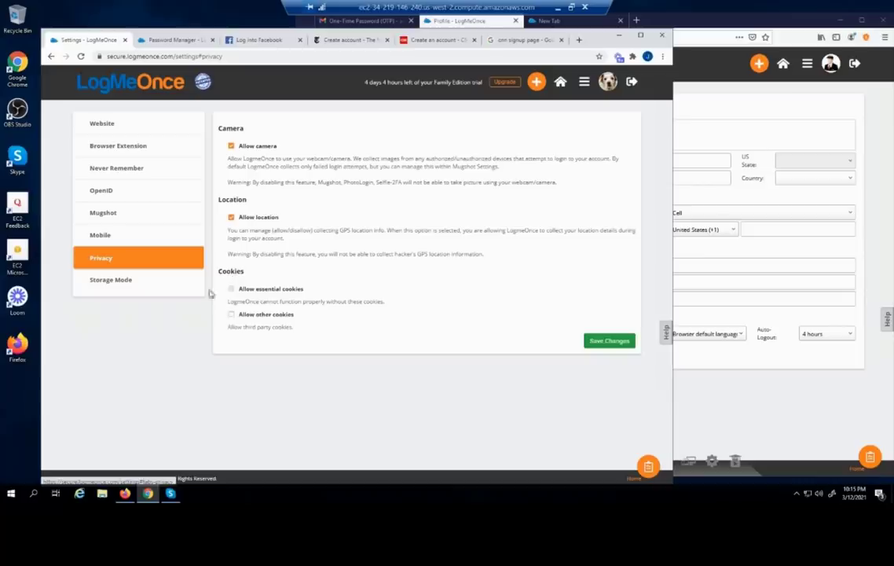
Open the Storage Mode Cloud vs. Desktop page and highlight the local-computer storage text
left_click(126, 283)
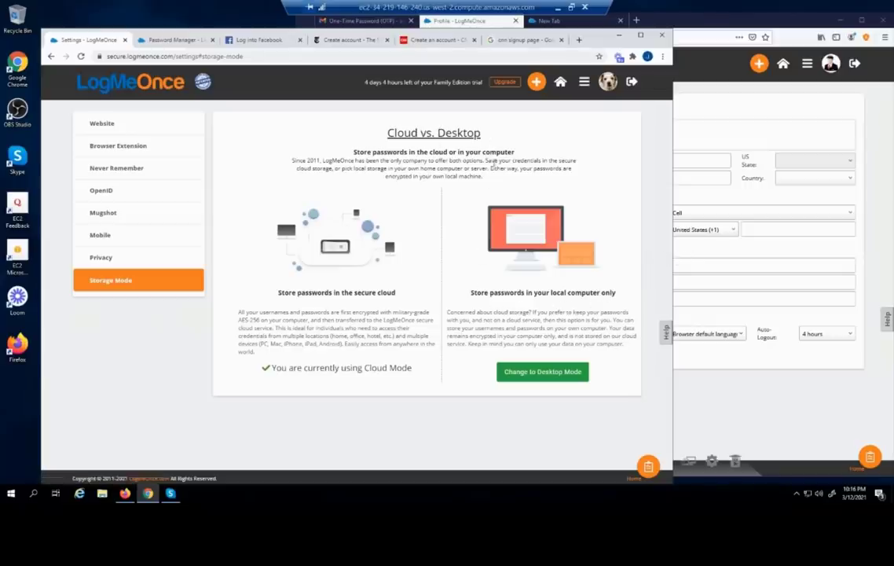
left_click_drag(491, 292, 535, 313)
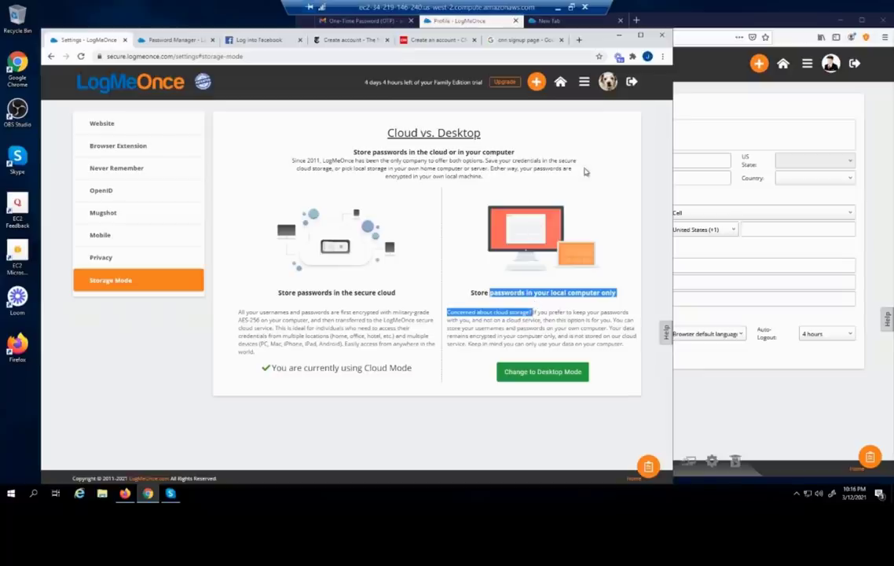
left_click(556, 143)
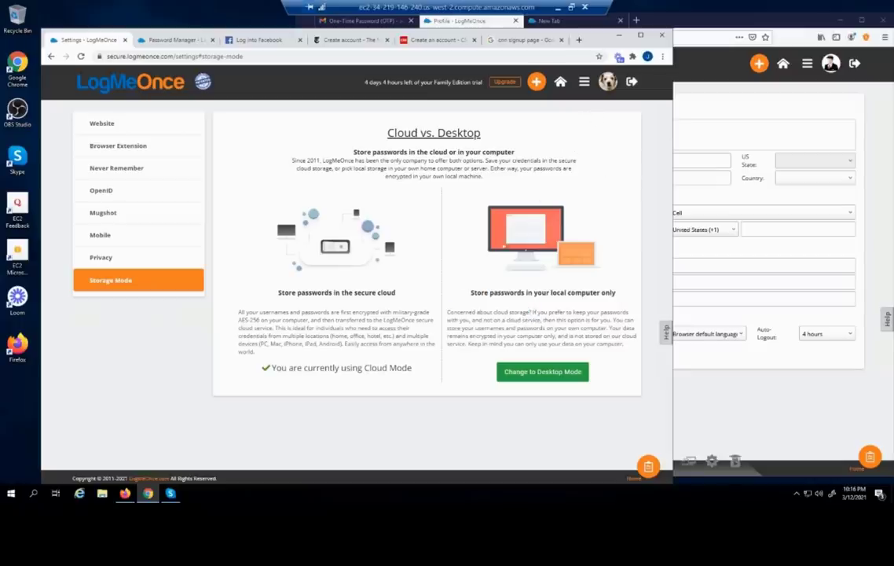
left_click_drag(474, 292, 583, 313)
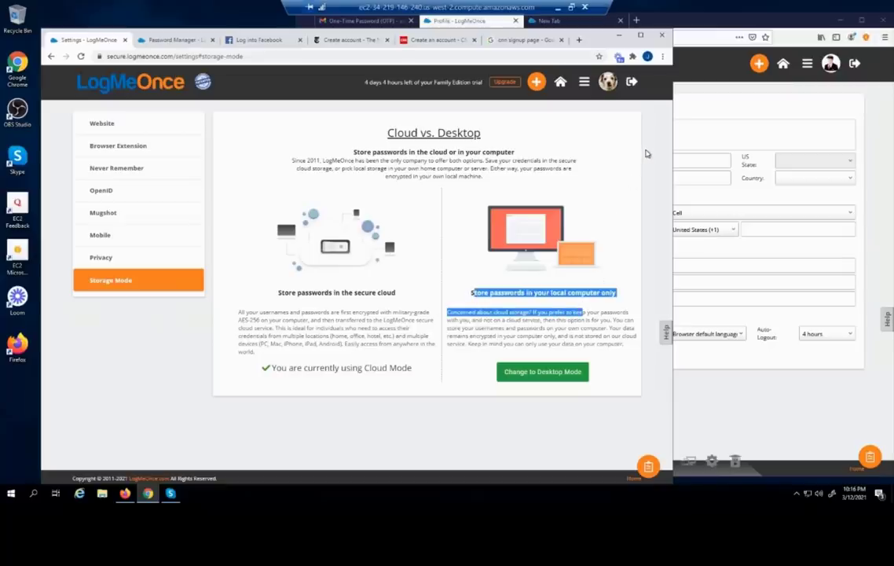
left_click(617, 206)
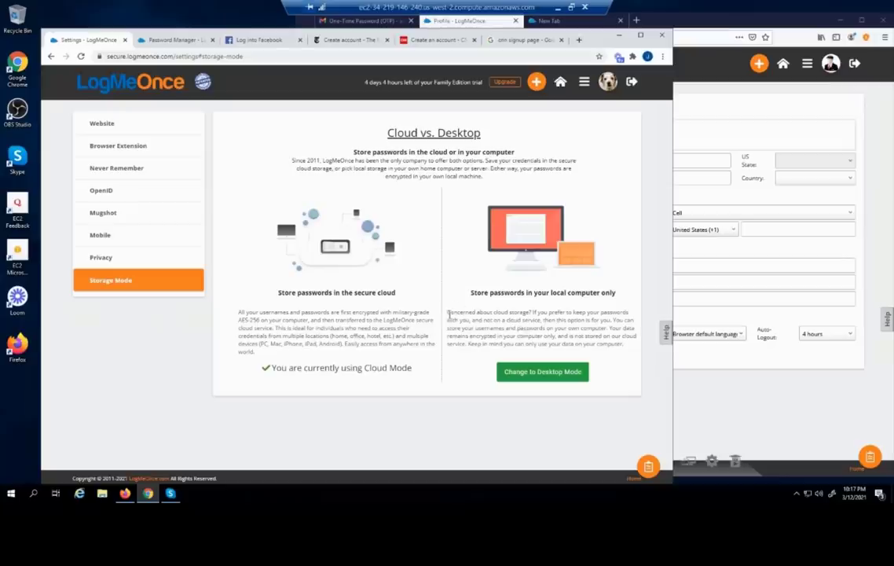
Highlight passages on cloud and local storage, then bring up the app overview grid
left_click_drag(448, 313, 630, 352)
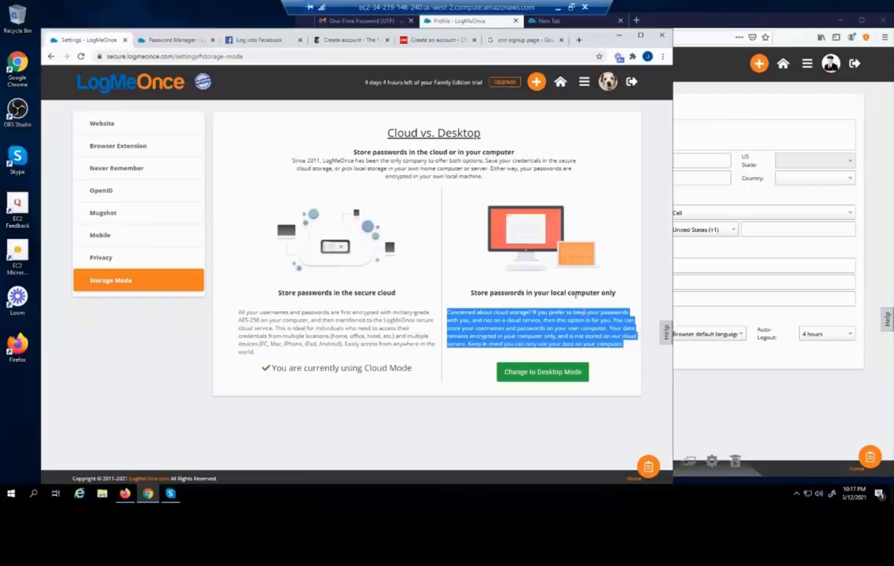
left_click(374, 309)
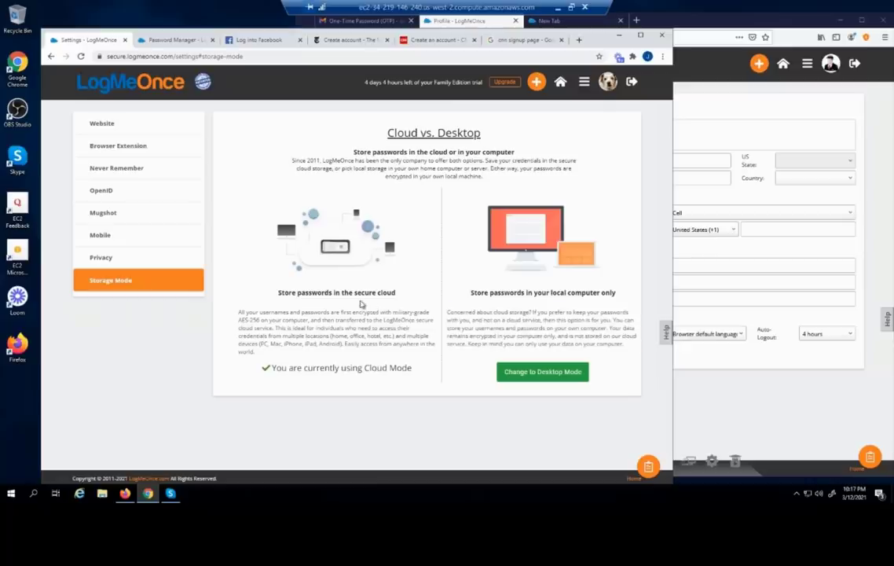
left_click_drag(355, 294, 396, 294)
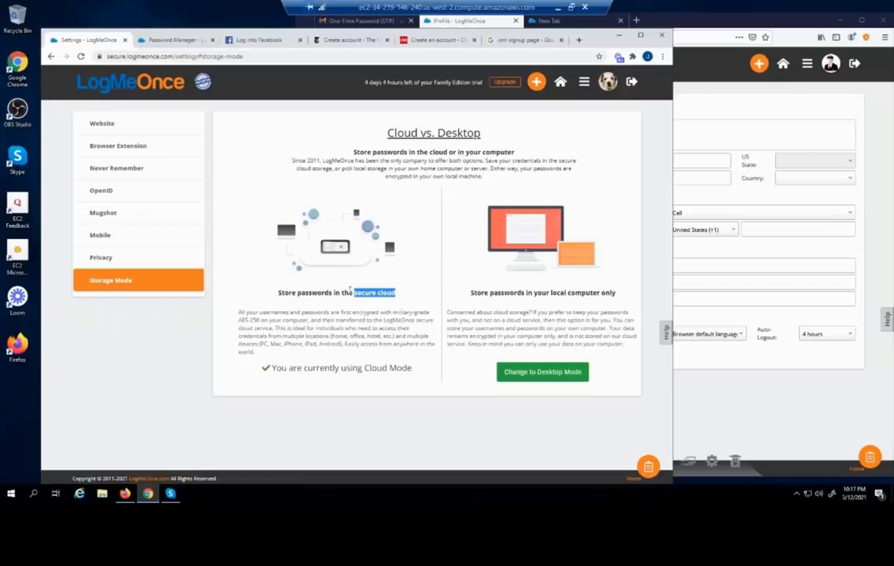
left_click_drag(279, 320, 336, 330)
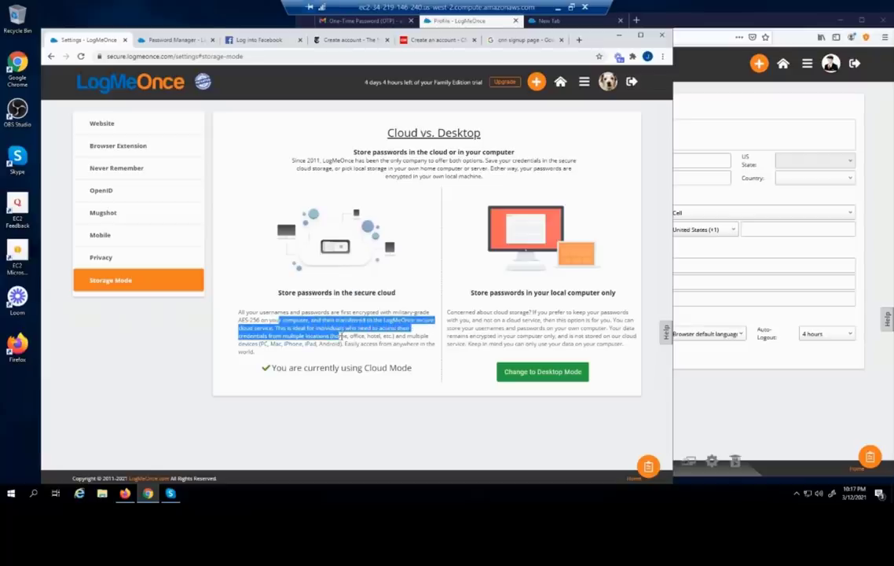
left_click_drag(497, 312, 590, 344)
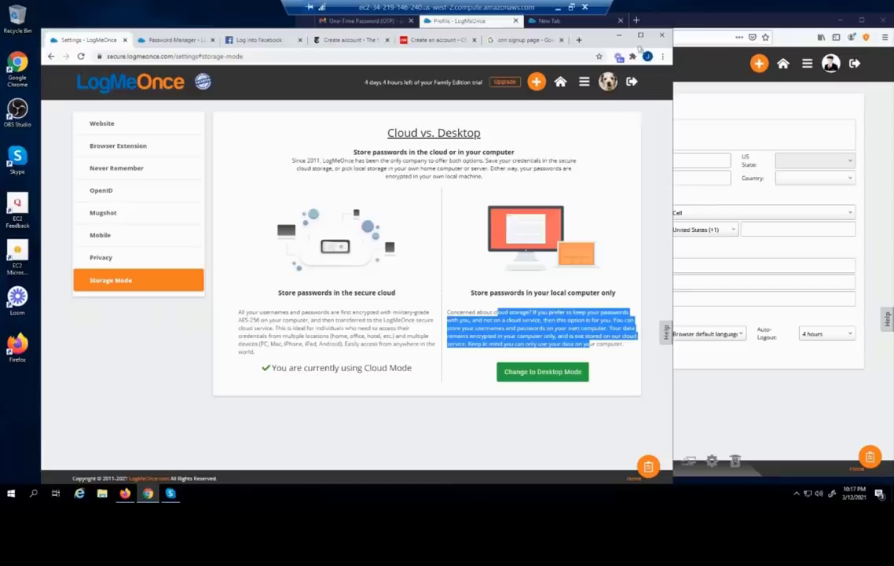
left_click(585, 86)
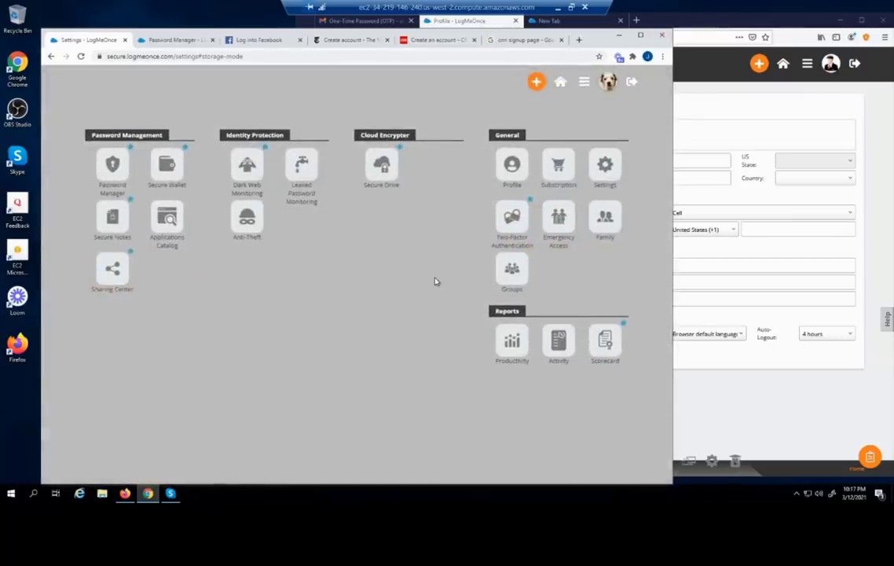
Compare Password Manager, Identity Protection and Cloud Encrypter plans, then buy Voice & SMS credits
left_click(565, 178)
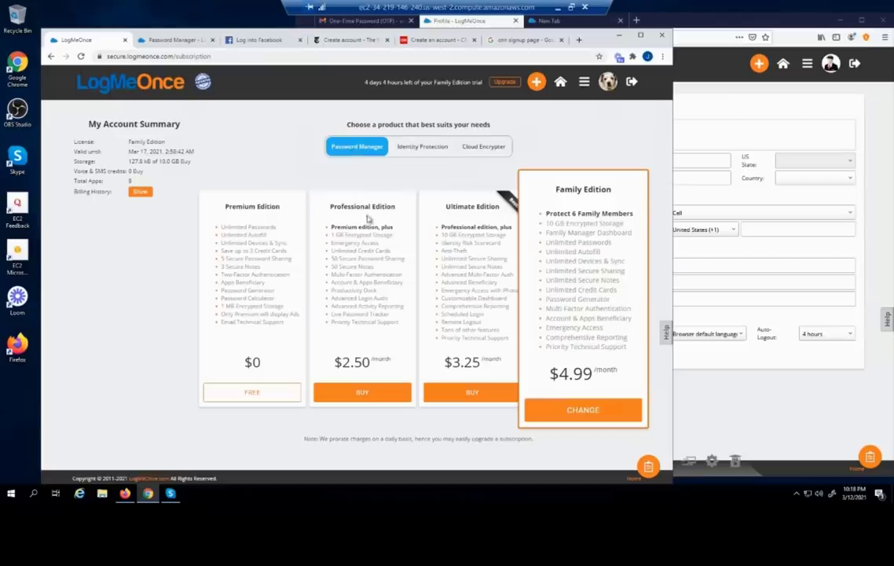
left_click(420, 150)
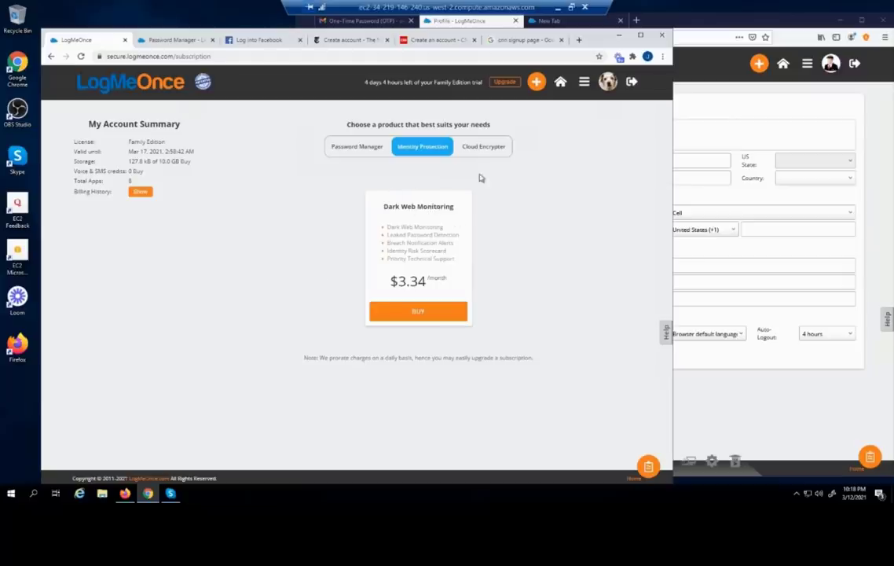
left_click(482, 146)
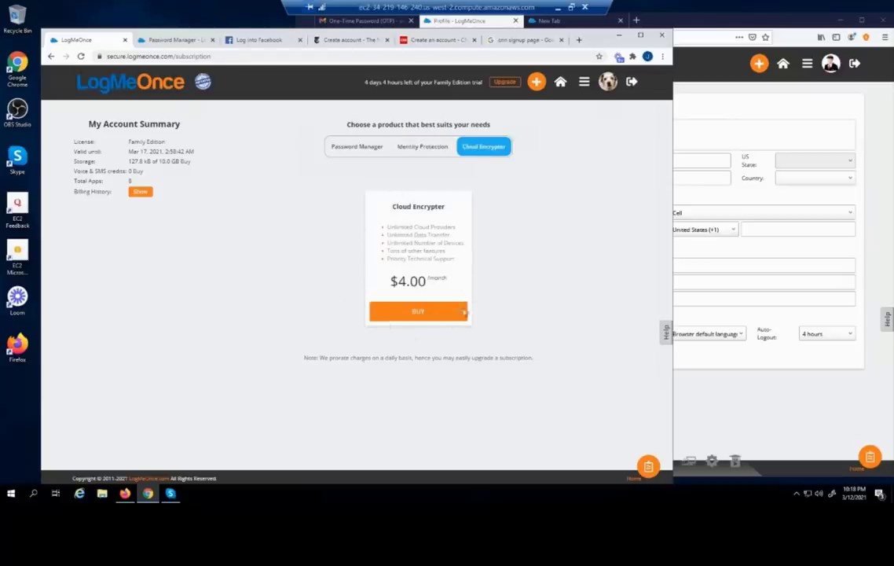
left_click(353, 151)
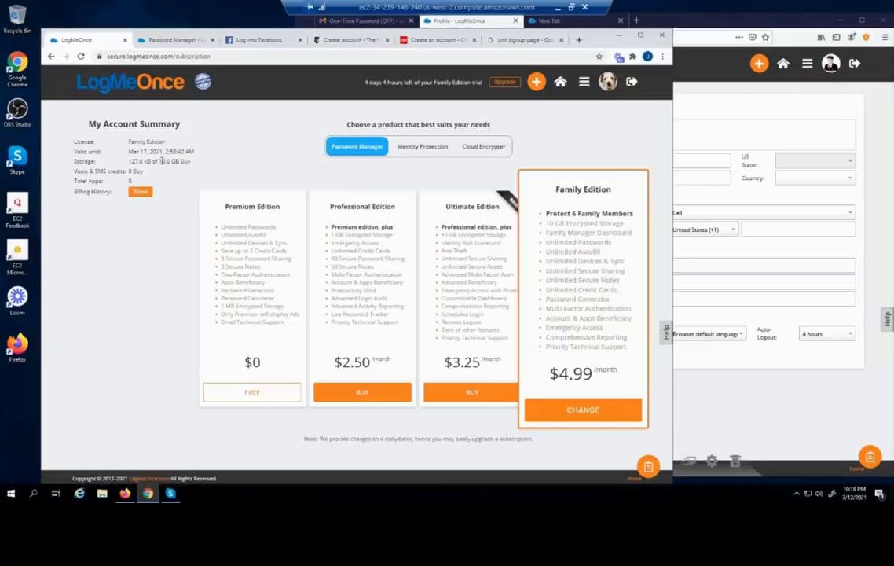
left_click_drag(159, 161, 170, 161)
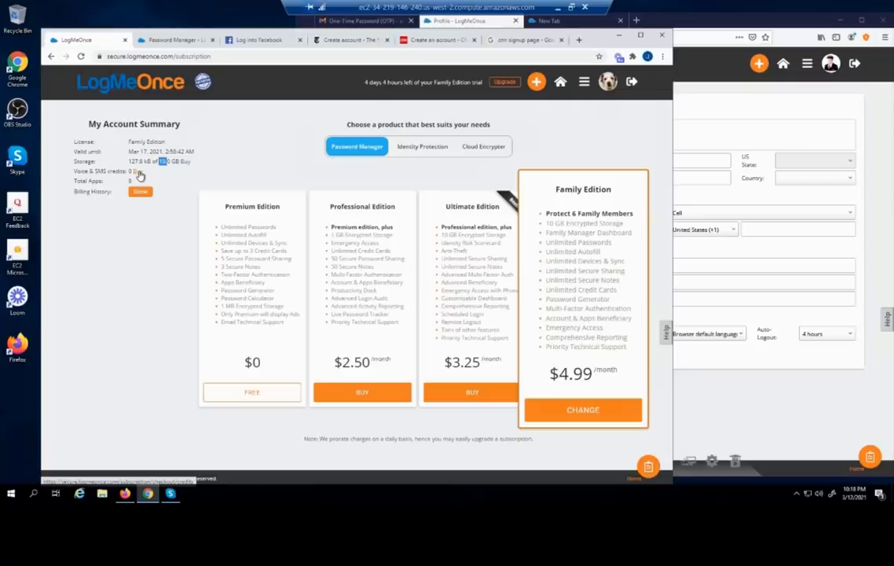
left_click(137, 171)
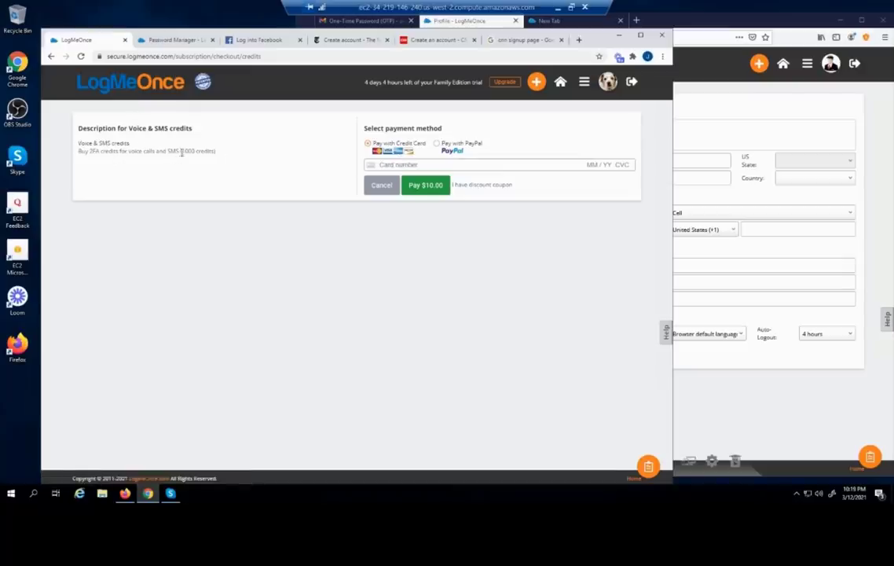
Check the empty Billing History and Payments, then go back to the Subscription overview
left_click(50, 57)
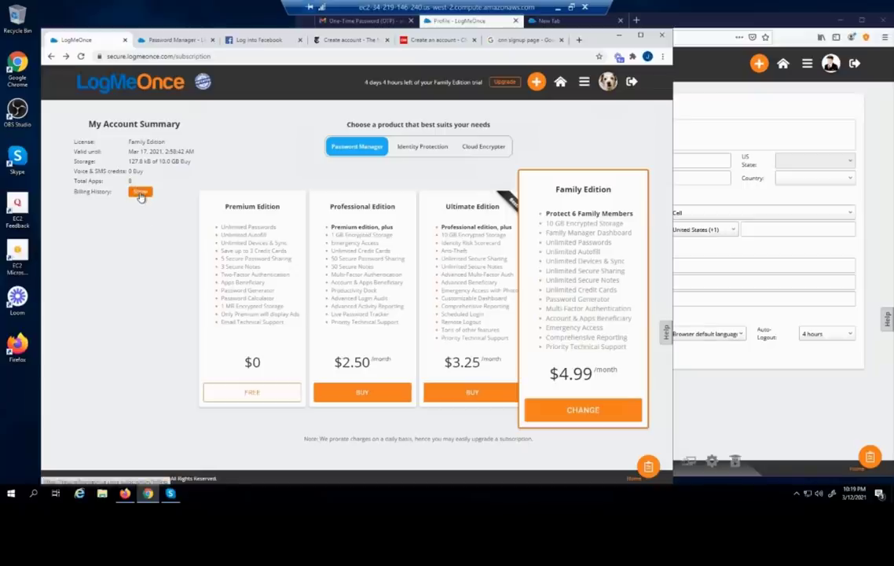
left_click(139, 194)
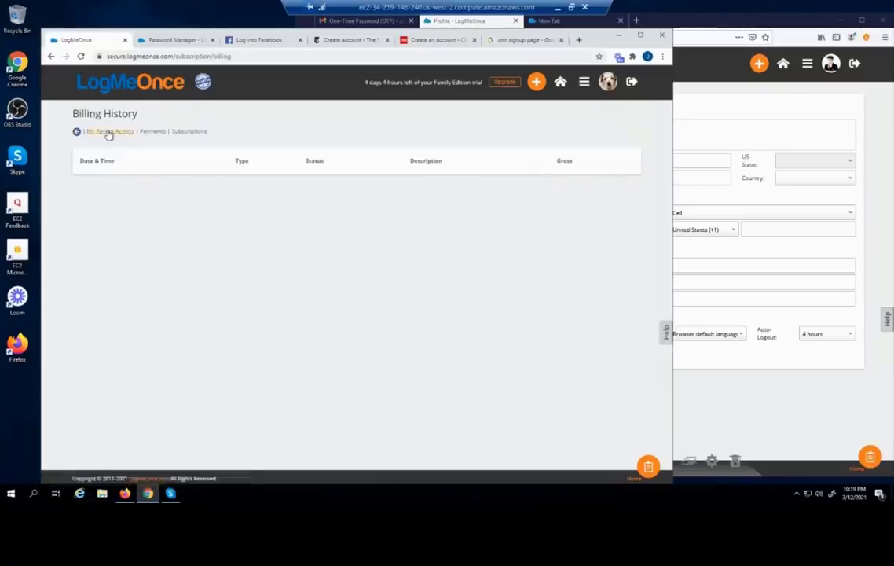
left_click(108, 132)
left_click(155, 132)
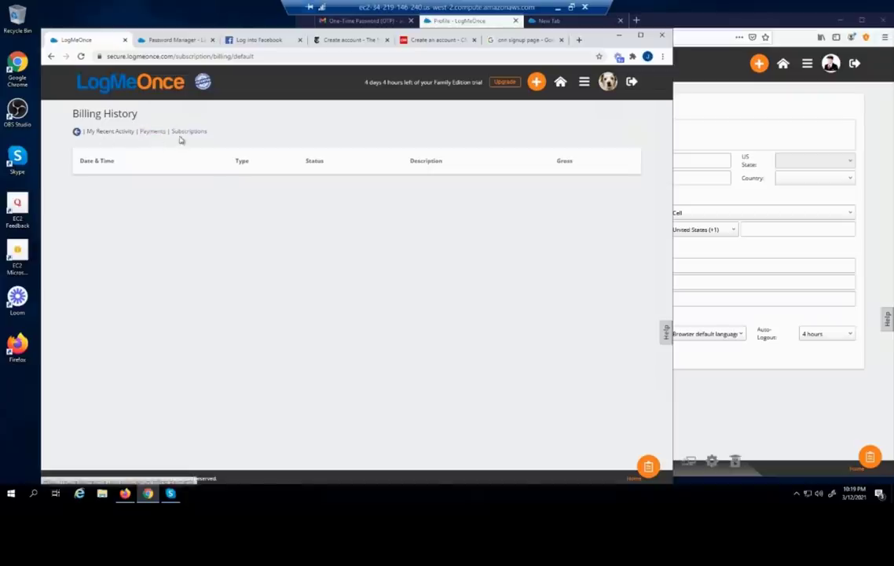
left_click(76, 133)
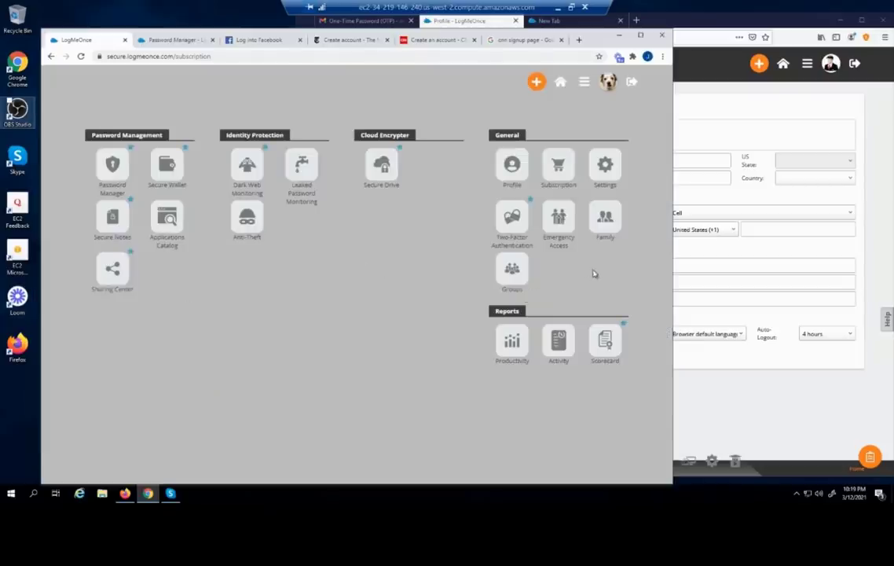
Open Emergency Access and launch the Add Emergency Contact dialog
left_click(557, 224)
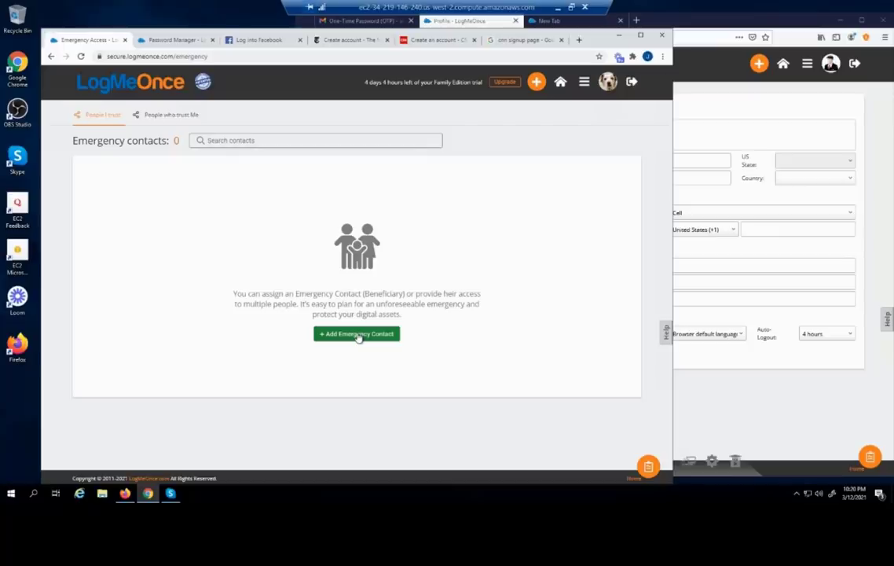
left_click(358, 335)
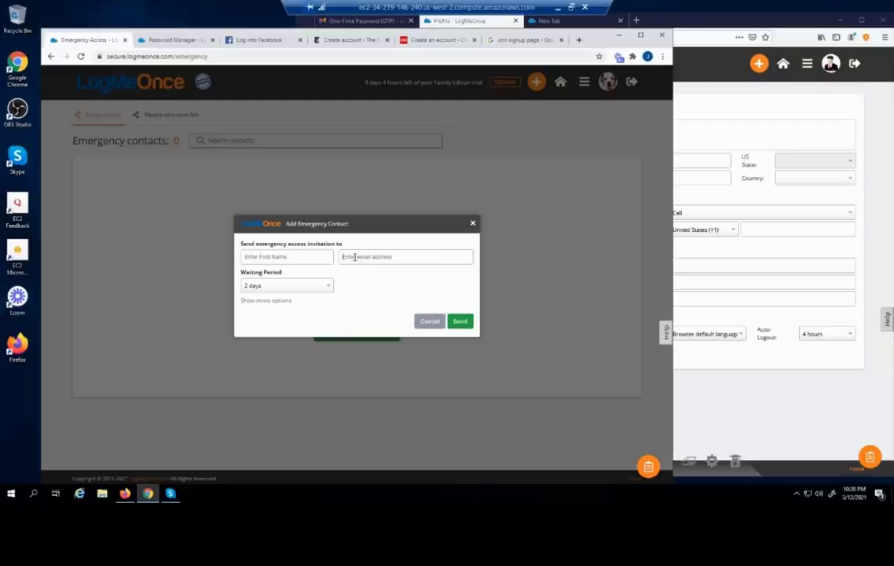
Fill in the emergency contact's e-mail and first name
left_click(352, 255)
key("ctrl+v")
left_click(306, 260)
type("Andy")
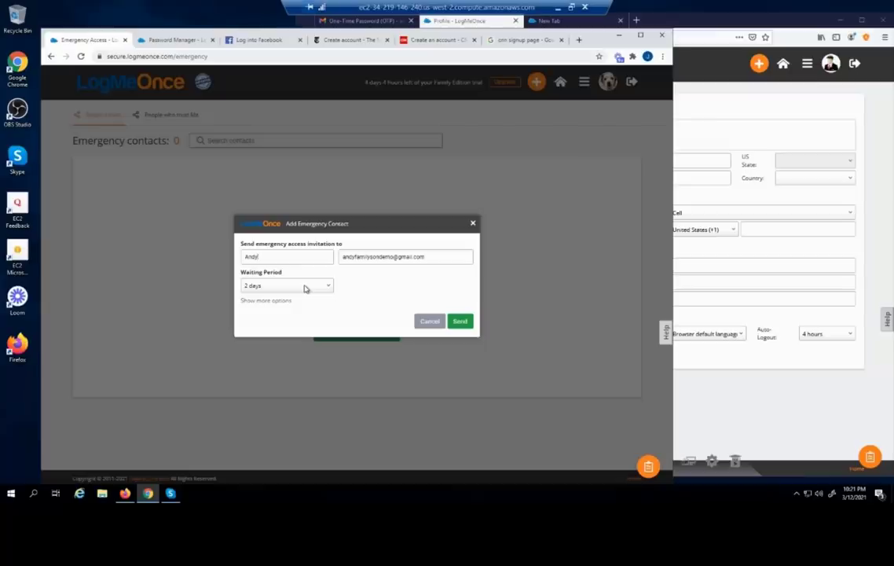
Set the waiting period to Immediate, send the invitation and dismiss the already-shared alert
left_click(306, 288)
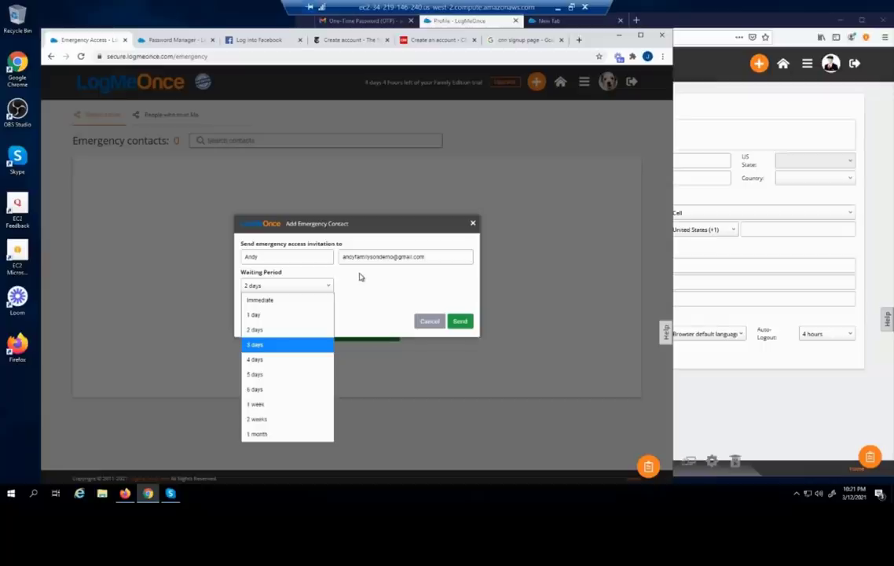
left_click(286, 301)
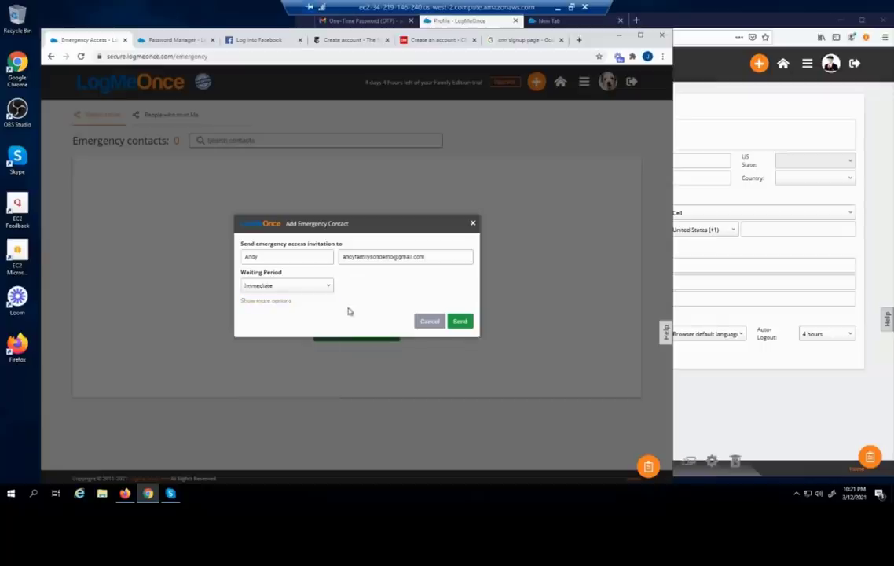
left_click(268, 303)
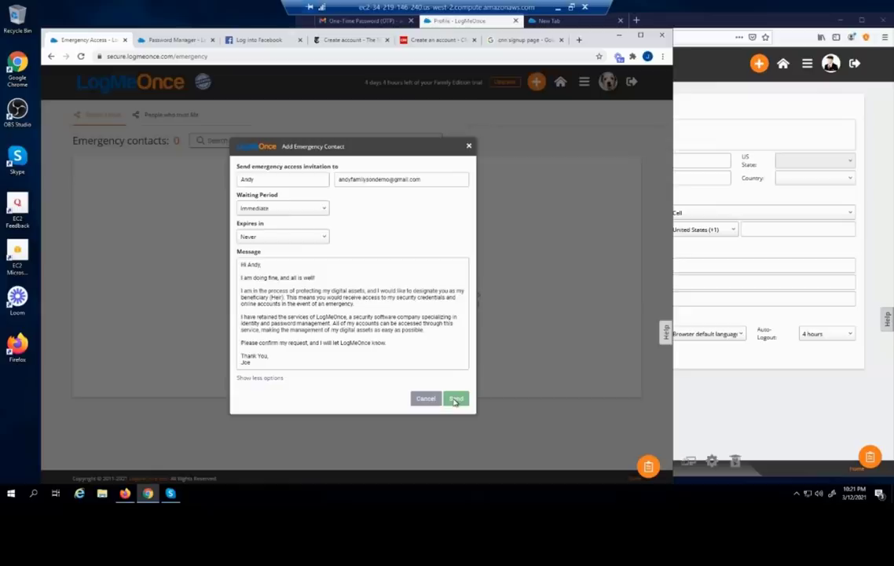
left_click(454, 399)
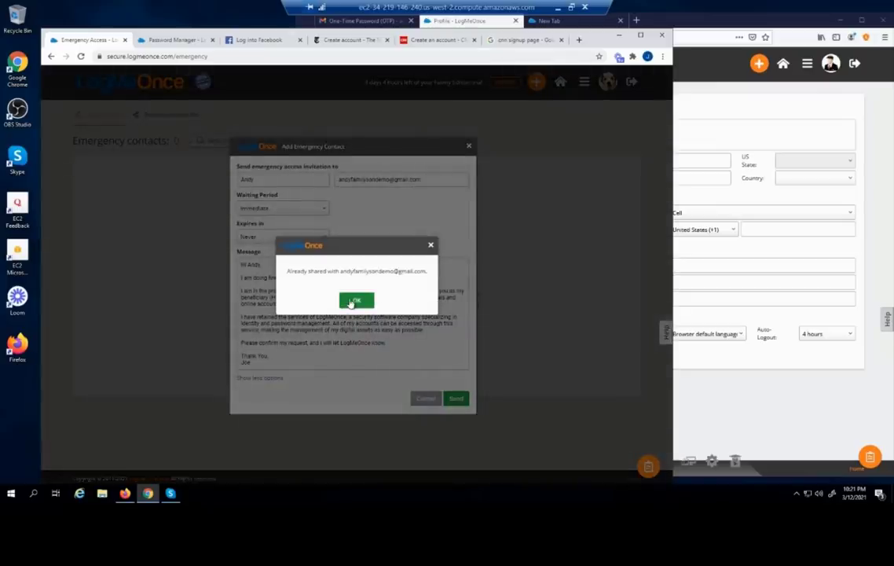
left_click(355, 301)
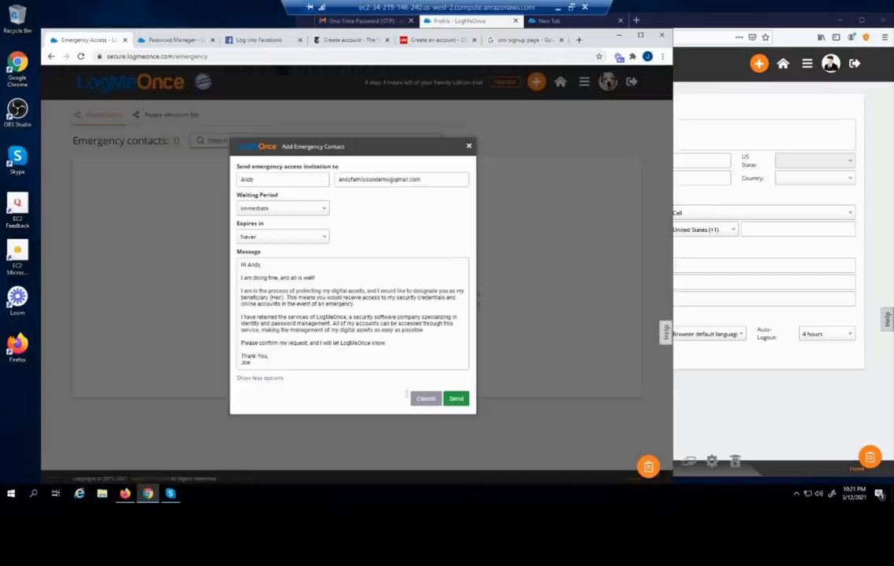
Cancel the emergency-contact invitation and reload the Emergency Access page
left_click(425, 399)
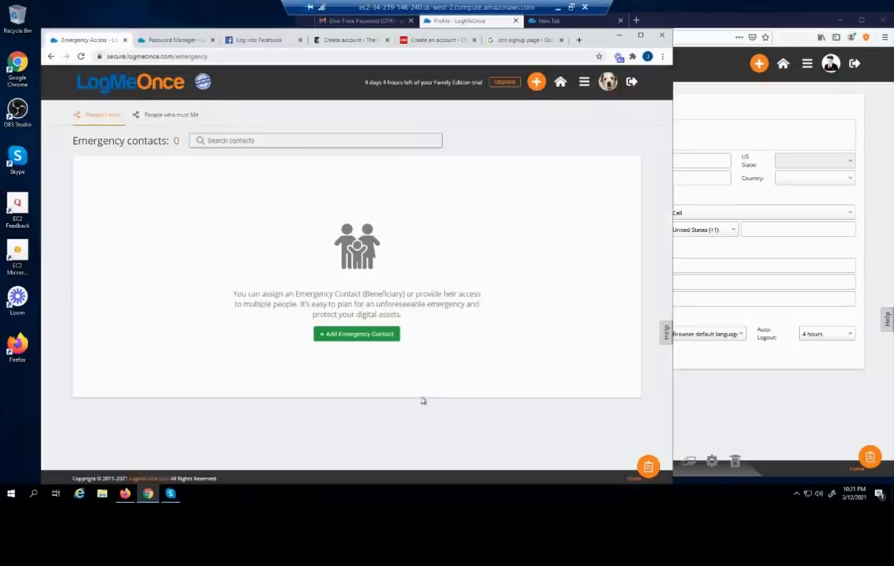
left_click(81, 57)
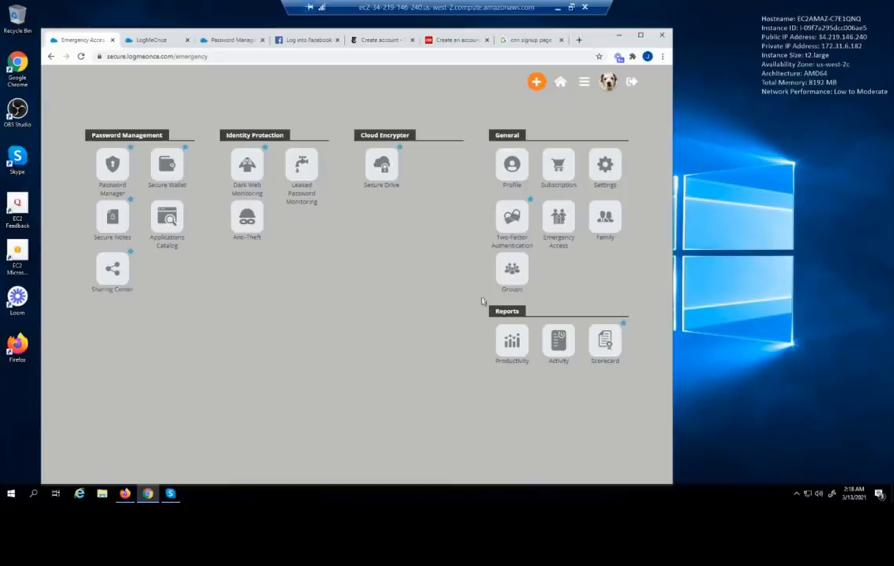
Open the Productivity reports charting apps, browser, group and IP address usage
left_click(509, 347)
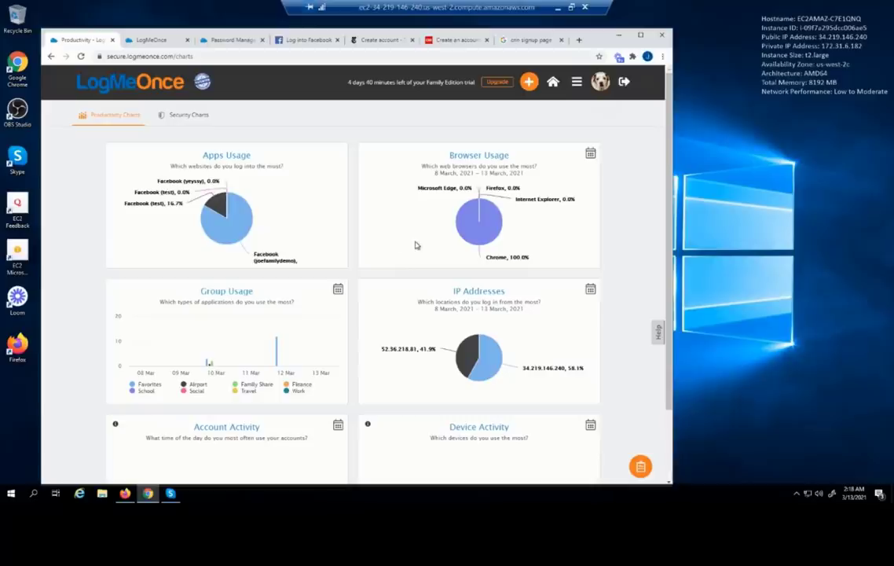
mouse_move(469, 236)
mouse_move(462, 346)
scroll(224, 301, "down", 2)
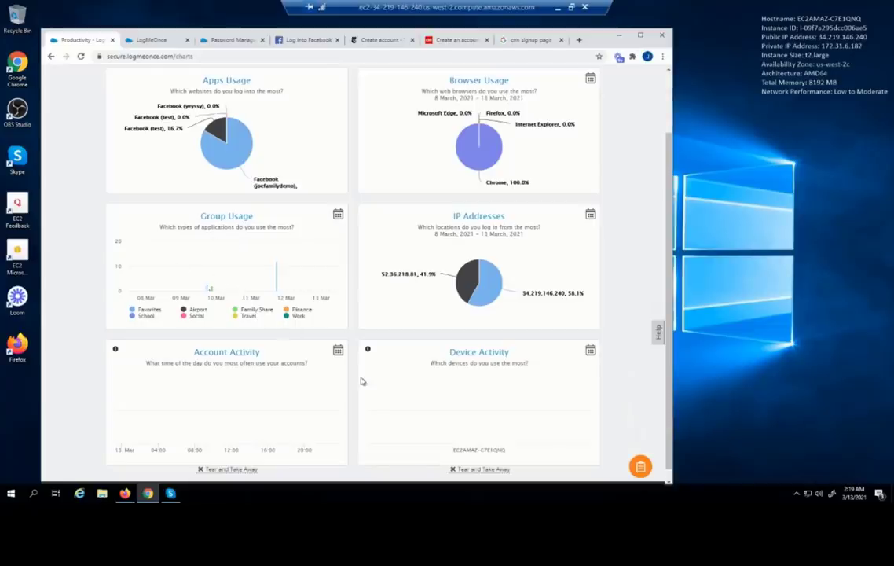
scroll(361, 380, "down", 1)
scroll(366, 380, "up", 1)
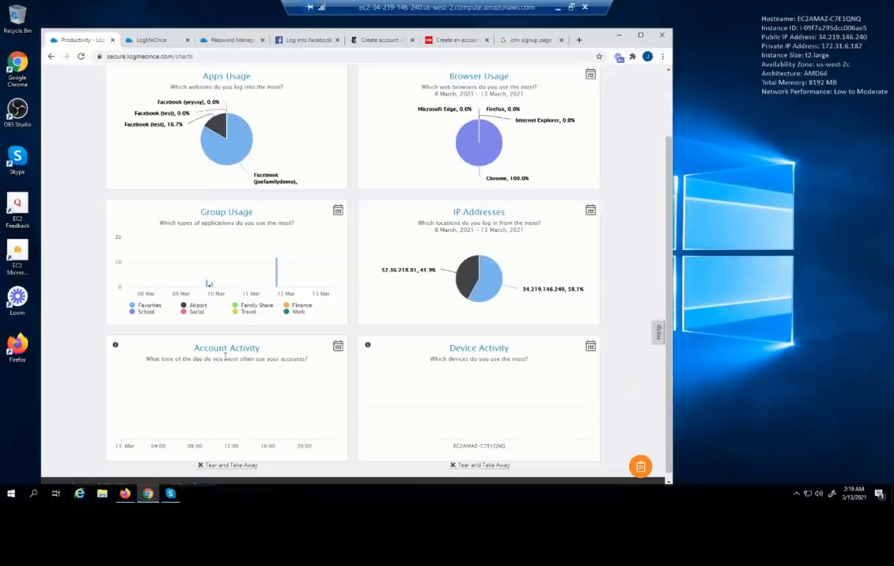
scroll(324, 346, "up", 3)
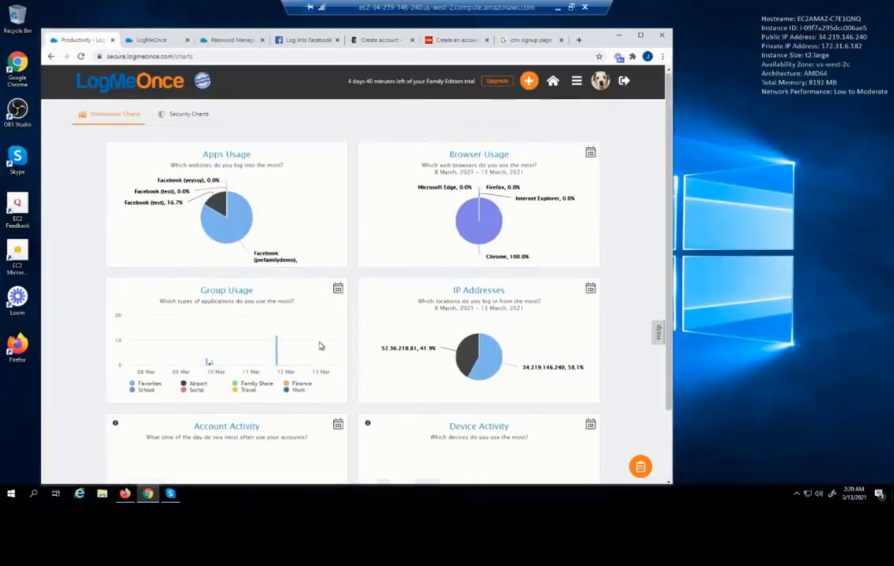
Switch to Security Charts and inspect the Security Summary bars and the Live PasswordTracker chart
left_click(183, 117)
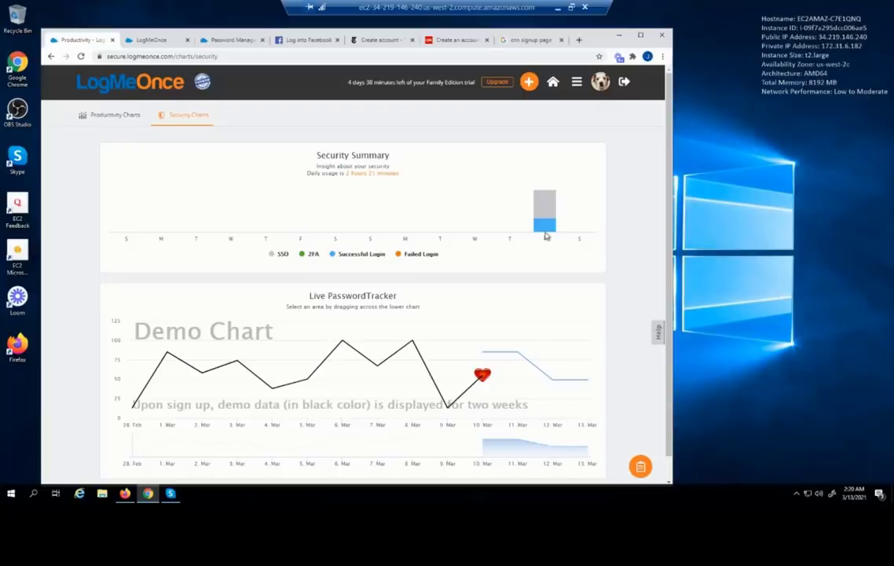
mouse_move(546, 230)
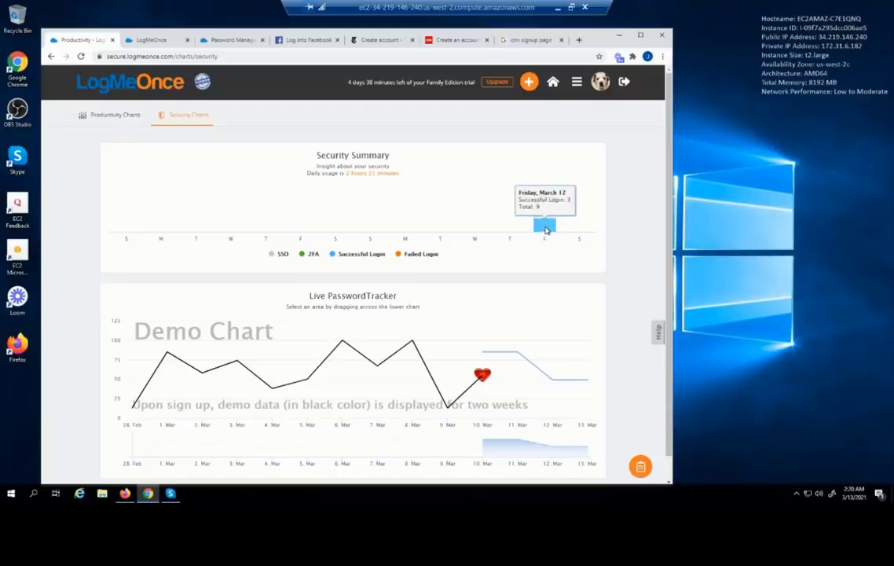
mouse_move(540, 205)
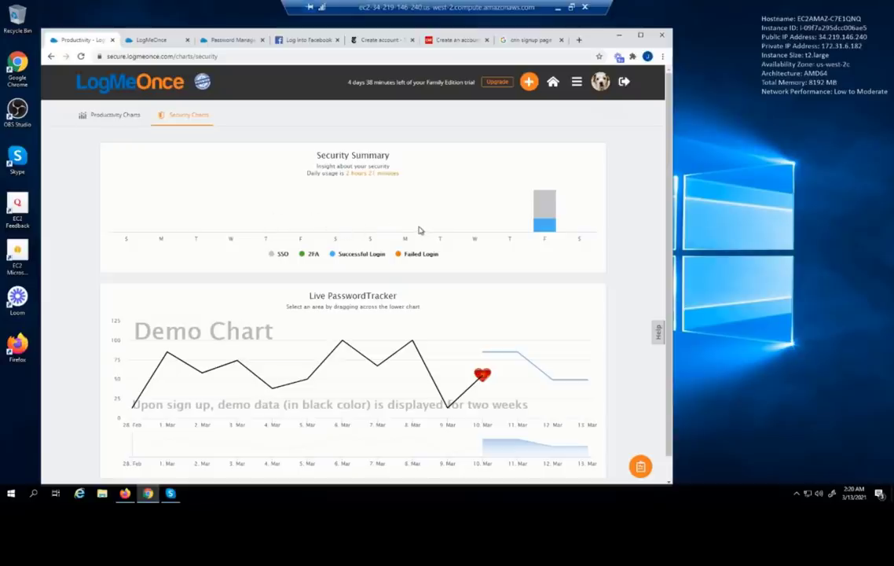
scroll(419, 230, "down", 1)
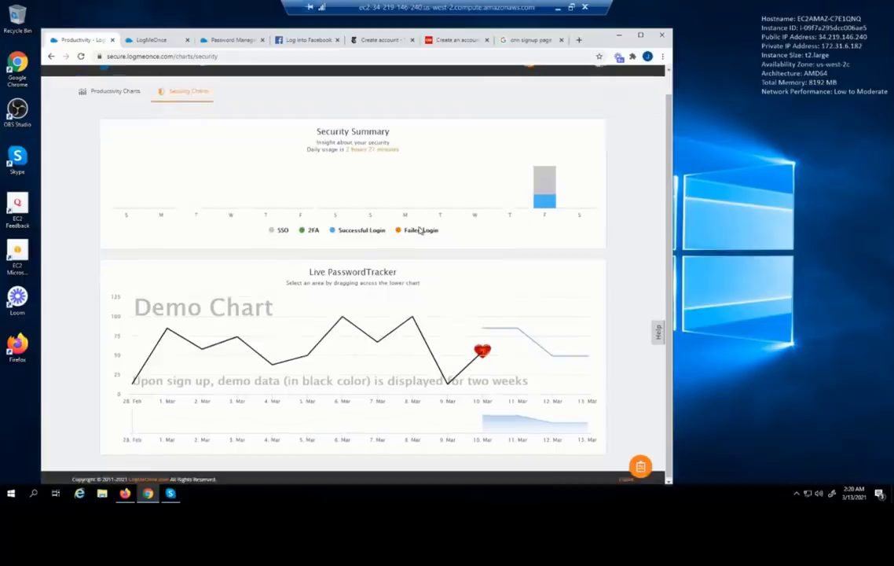
mouse_move(341, 313)
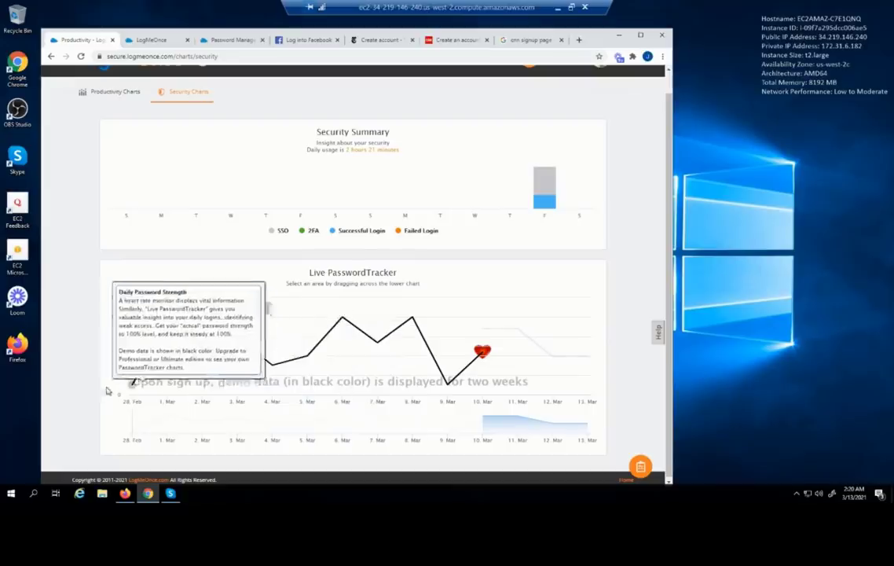
mouse_move(532, 348)
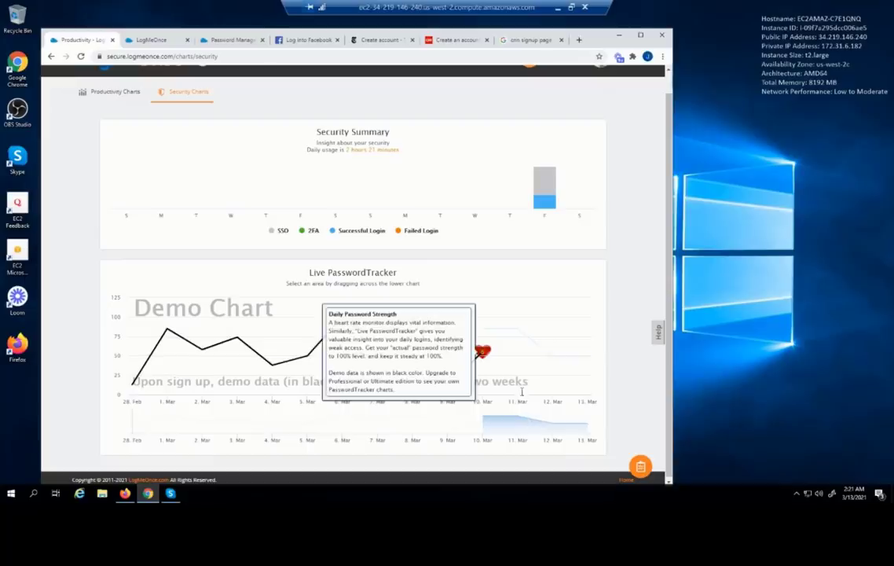
mouse_move(573, 368)
scroll(573, 368, "up", 1)
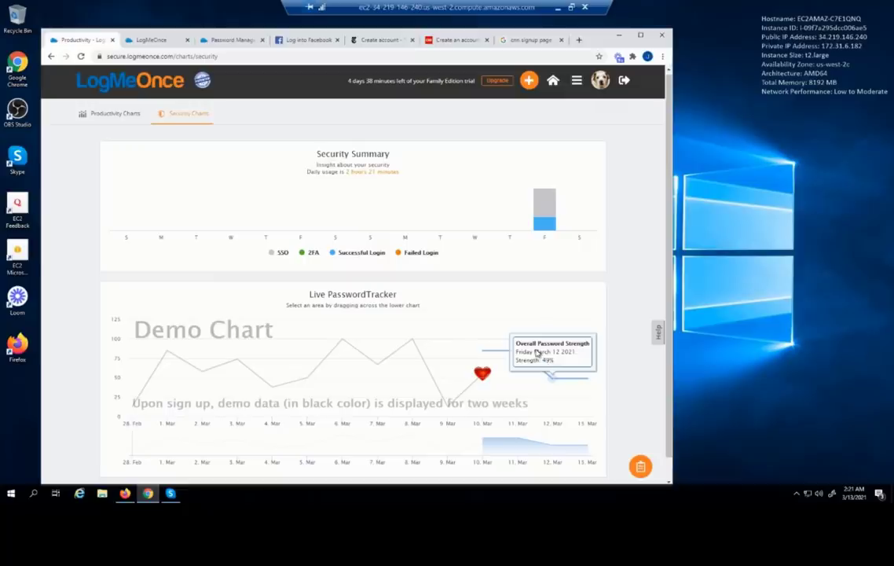
Open the Identity Risk Scorecard report from the features grid
left_click(577, 81)
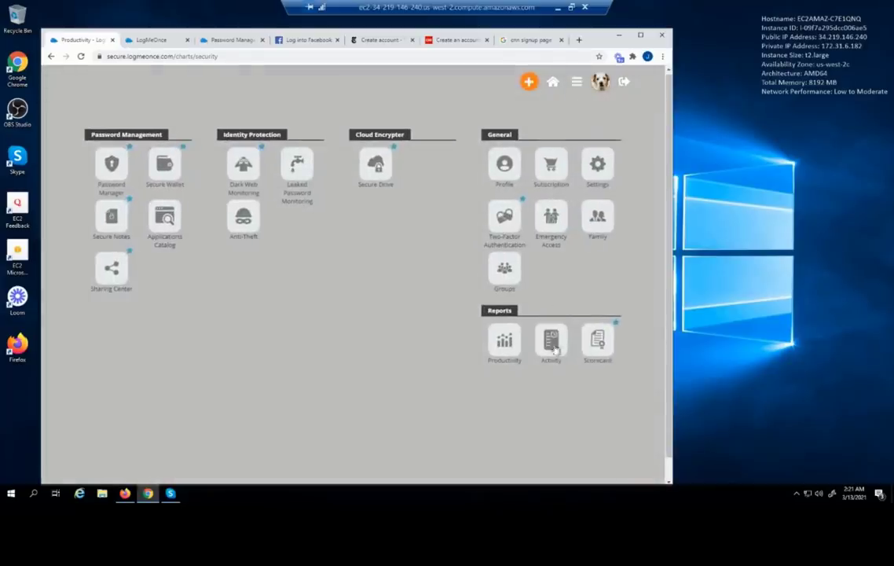
left_click(598, 342)
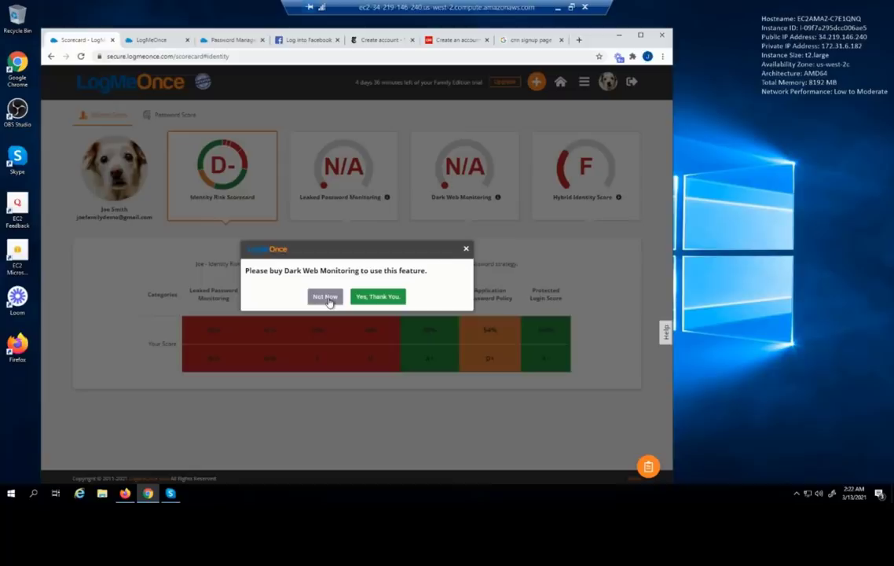
Decline the Dark Web Monitoring purchase and open its free scan with no breaches found
left_click(326, 298)
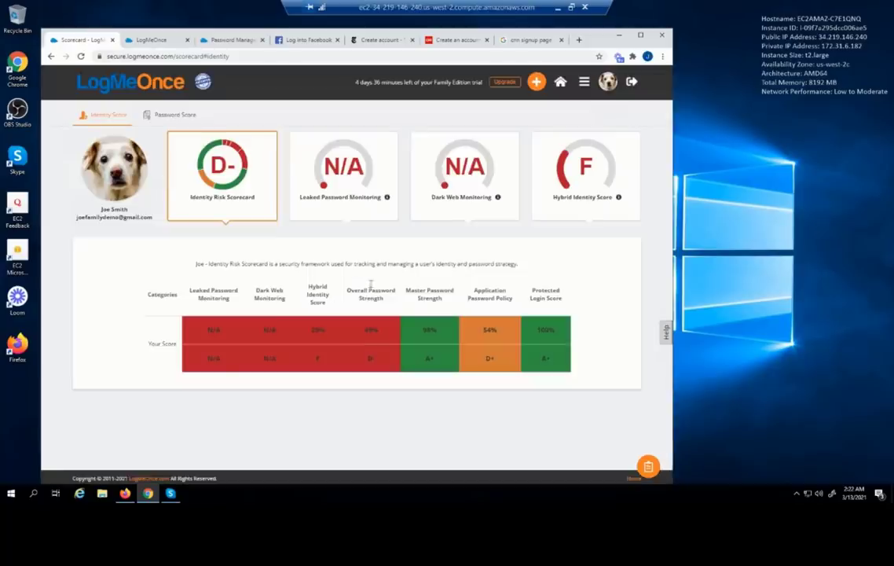
left_click(464, 173)
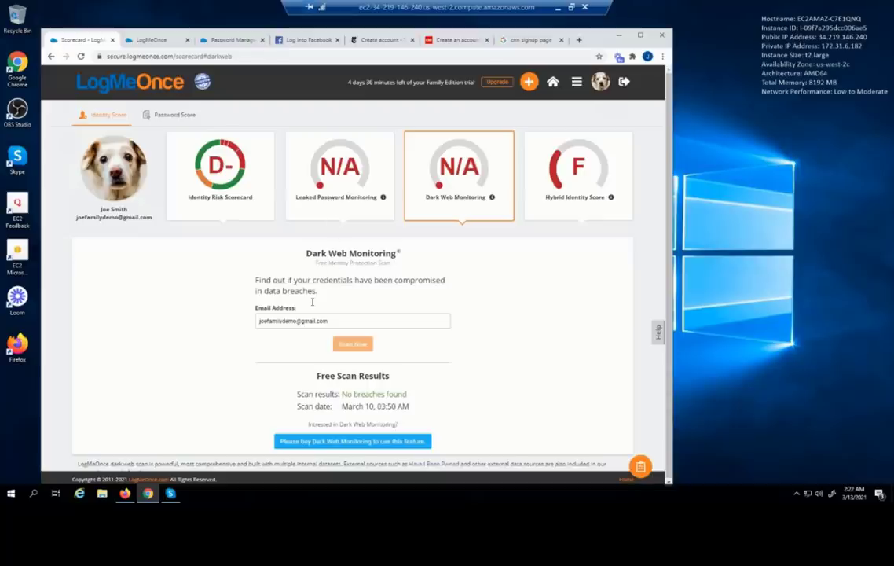
Select the scanned email address and scan result, then open the Hybrid Identity Score checklist
left_click_drag(326, 322, 247, 321)
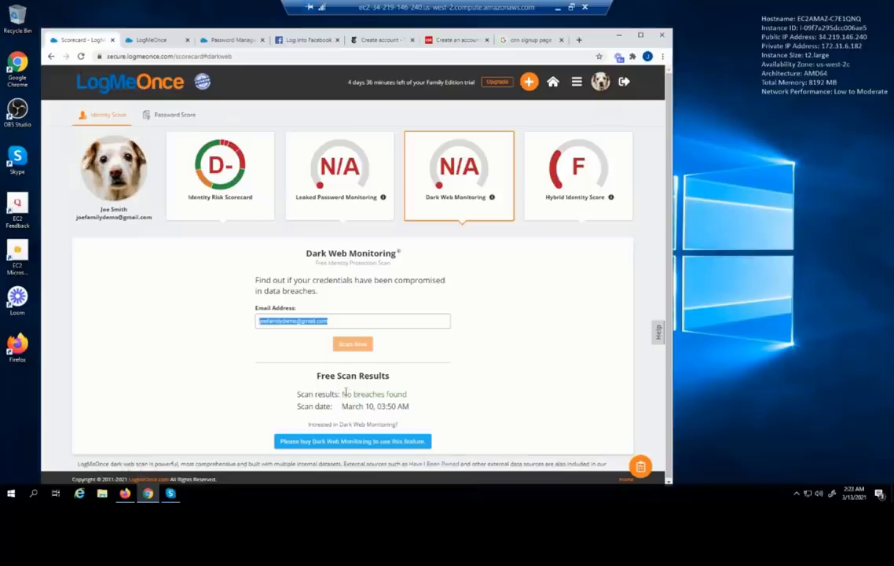
left_click(348, 391)
triple_click(348, 393)
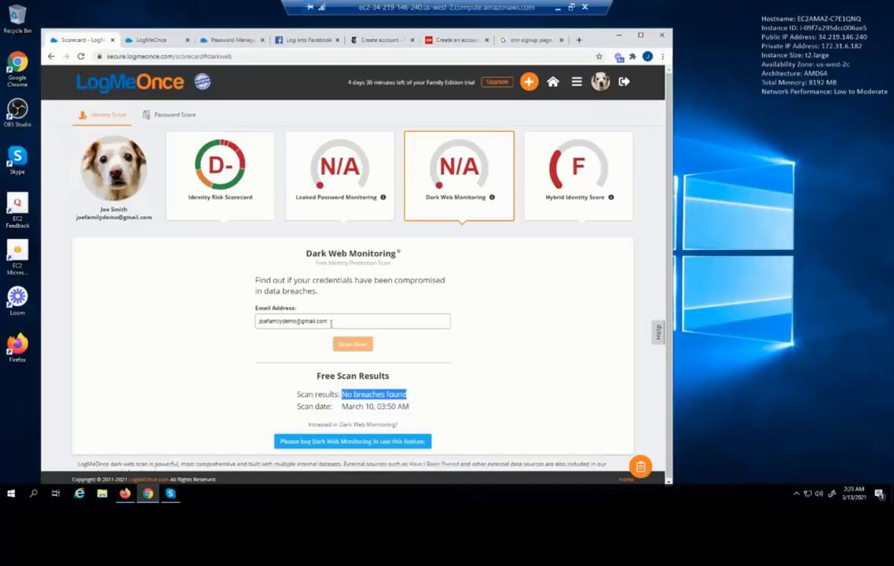
left_click(573, 162)
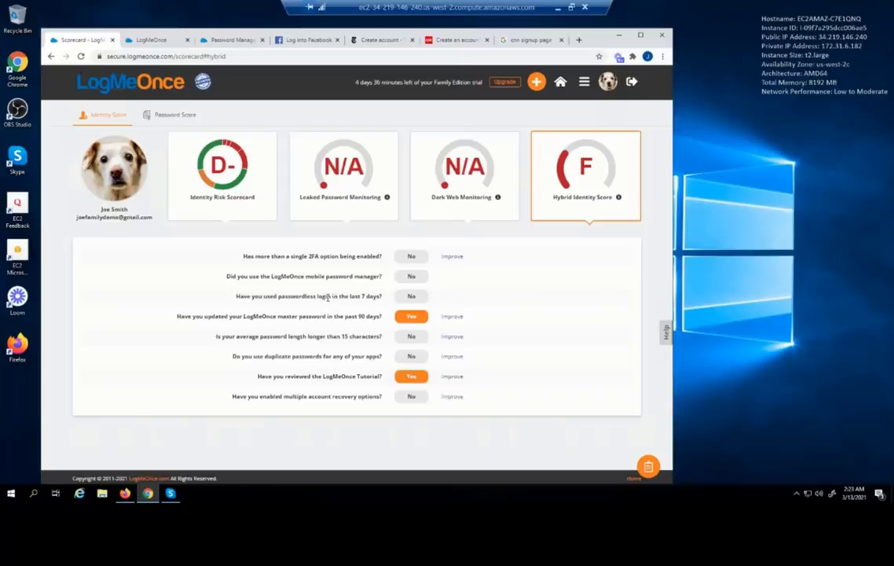
Switch to the Password Score view ranking all seven passwords by strength
mouse_move(248, 171)
left_click(173, 116)
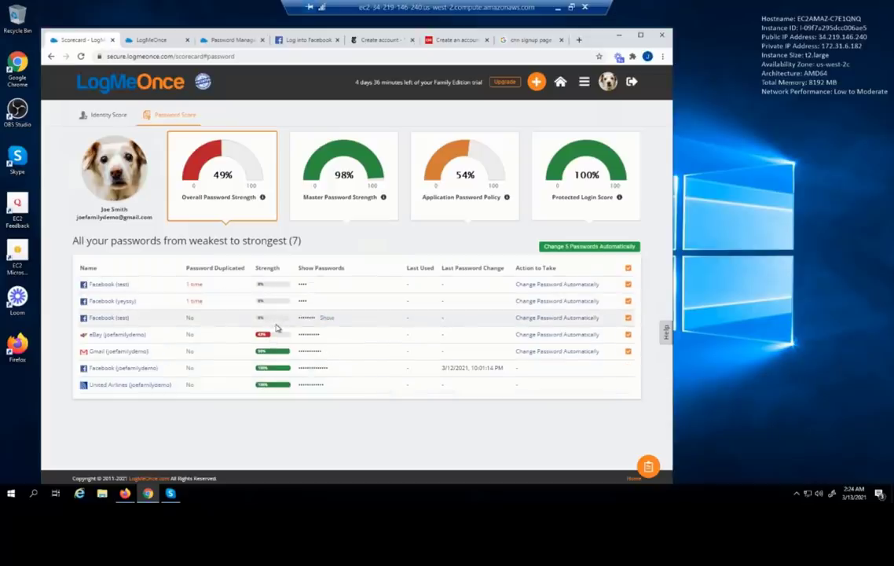
Open the Master Password Strength details showing 98% strength, last changed 2021-03-10
left_click(350, 171)
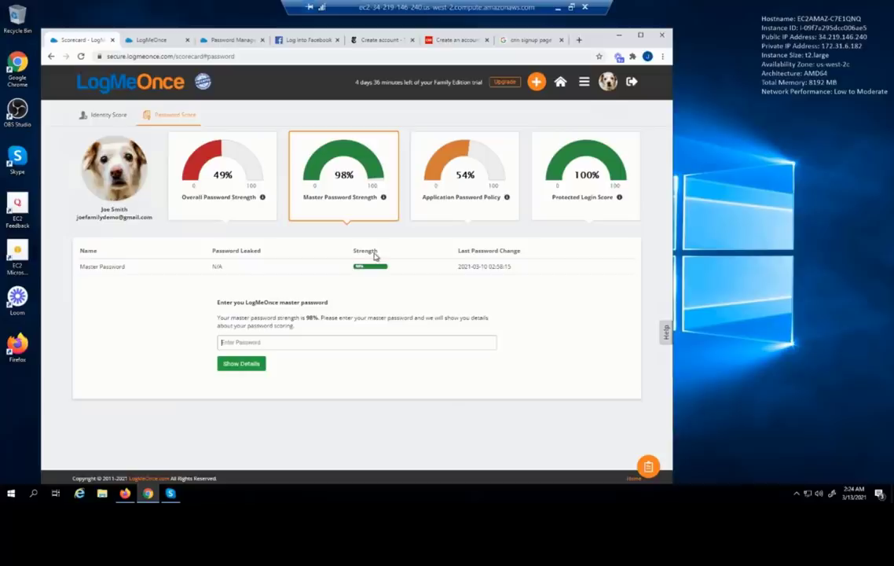
Focus the master password field, then view the 54% Application Password Policy breakdown
left_click(264, 342)
left_click(464, 165)
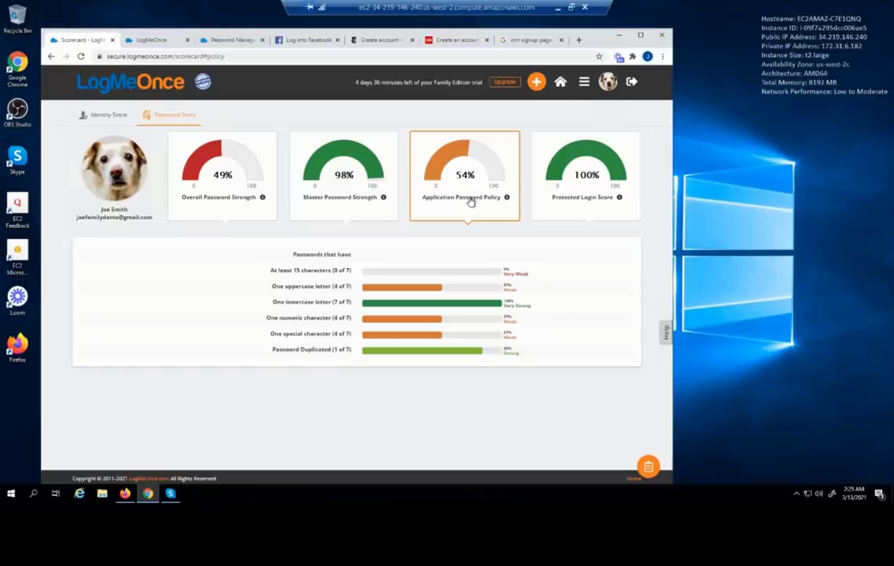
mouse_move(262, 199)
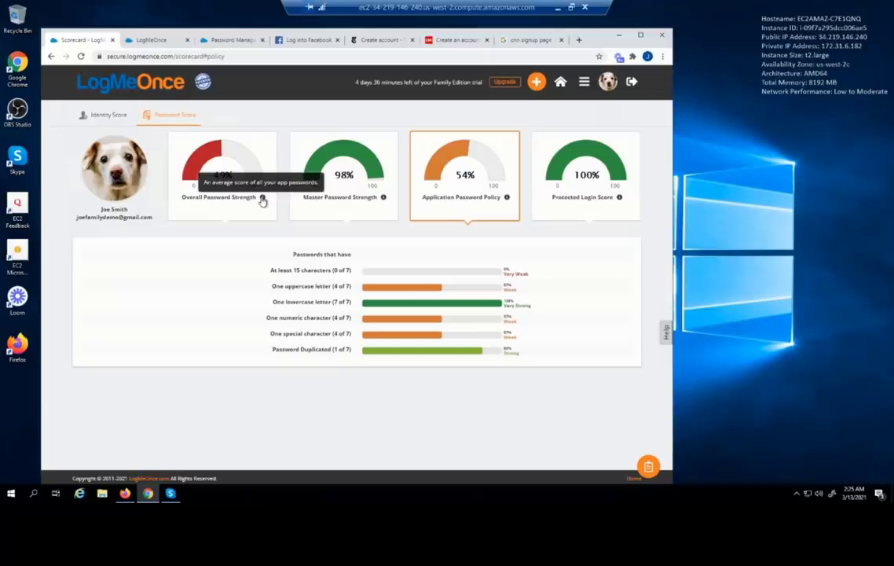
mouse_move(383, 203)
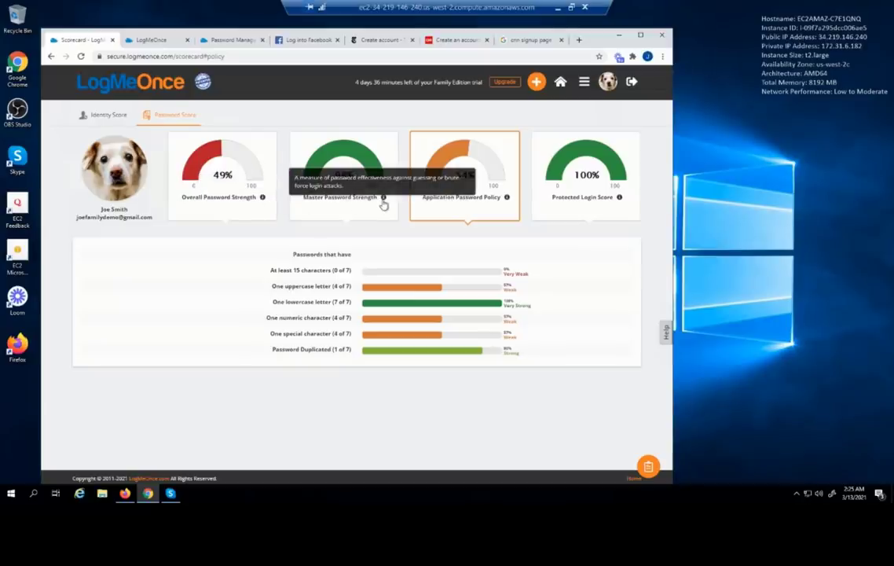
Open the Protected Login Score chart and read March 12's 9 protected versus 4 unprotected logins
left_click(574, 217)
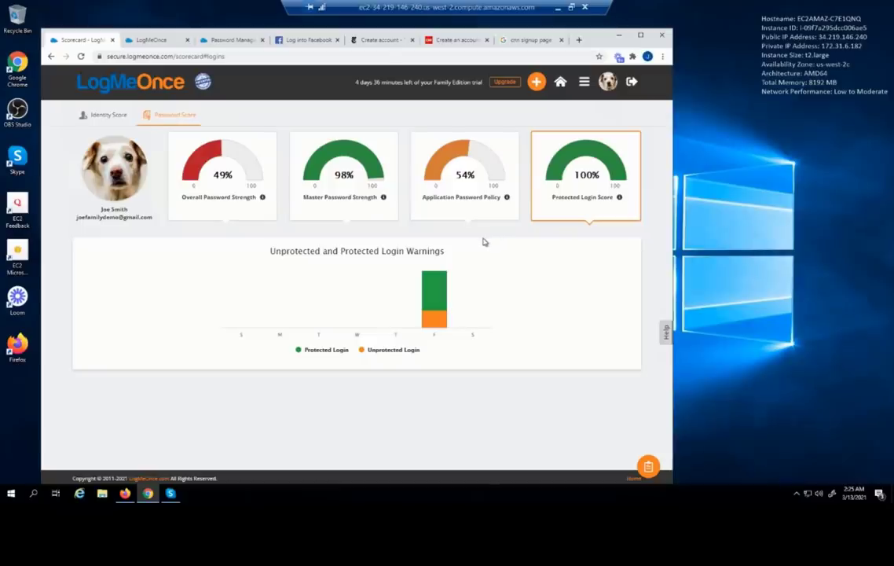
mouse_move(465, 307)
mouse_move(429, 294)
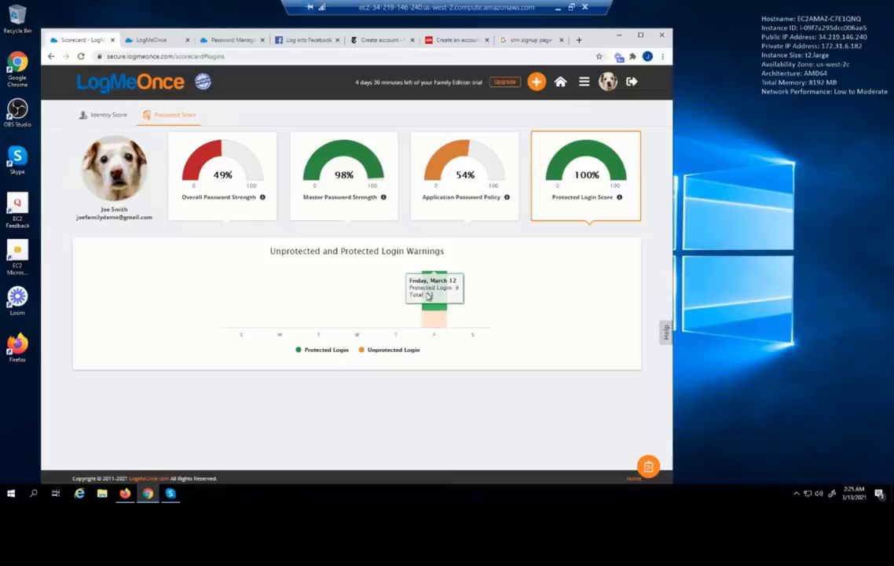
mouse_move(439, 320)
Open the Activity event log from the Reports section of the main menu
left_click(584, 82)
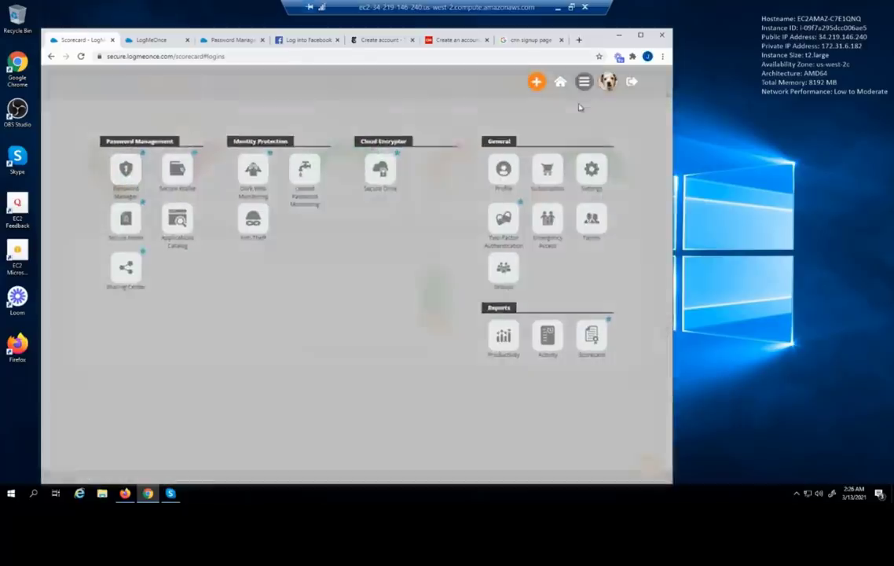
left_click(558, 346)
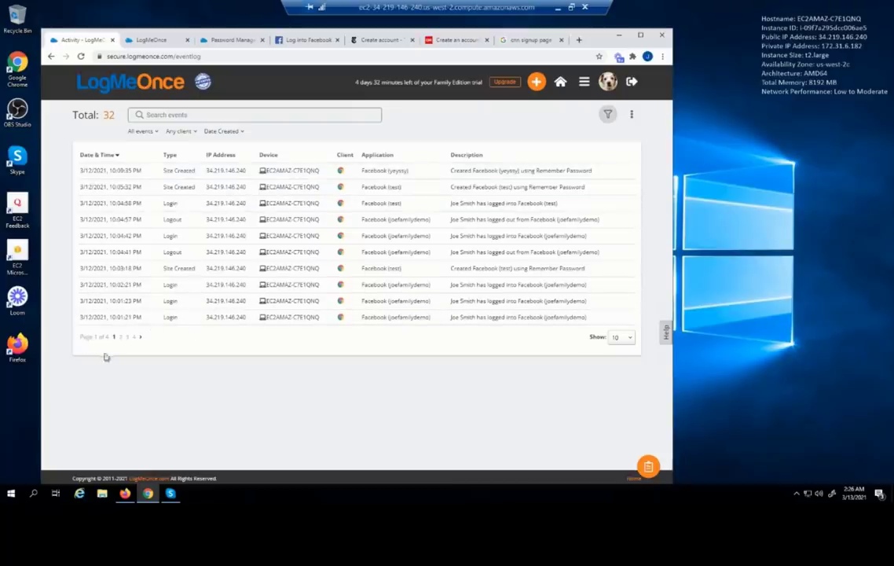
Set the Activity log to show 100 events per page, then toggle the filter row off and on
left_click(623, 339)
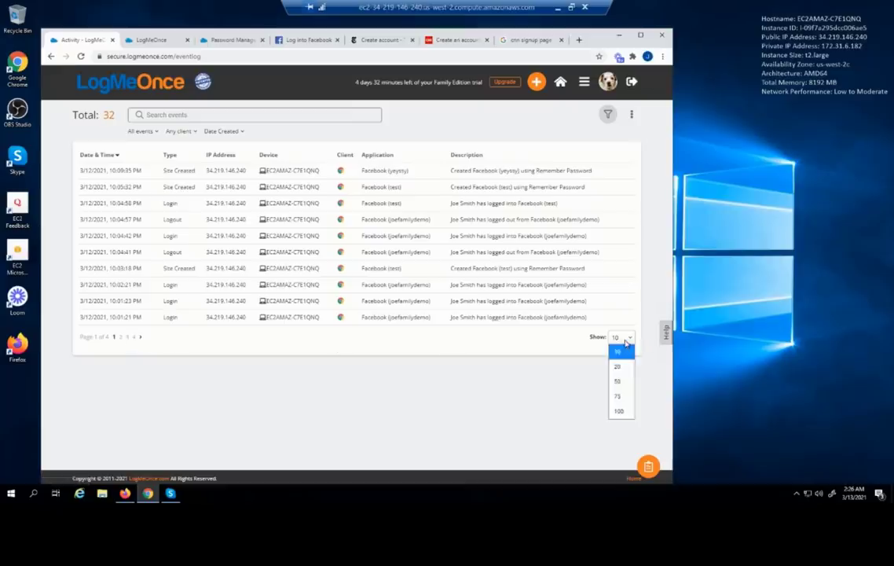
left_click(617, 417)
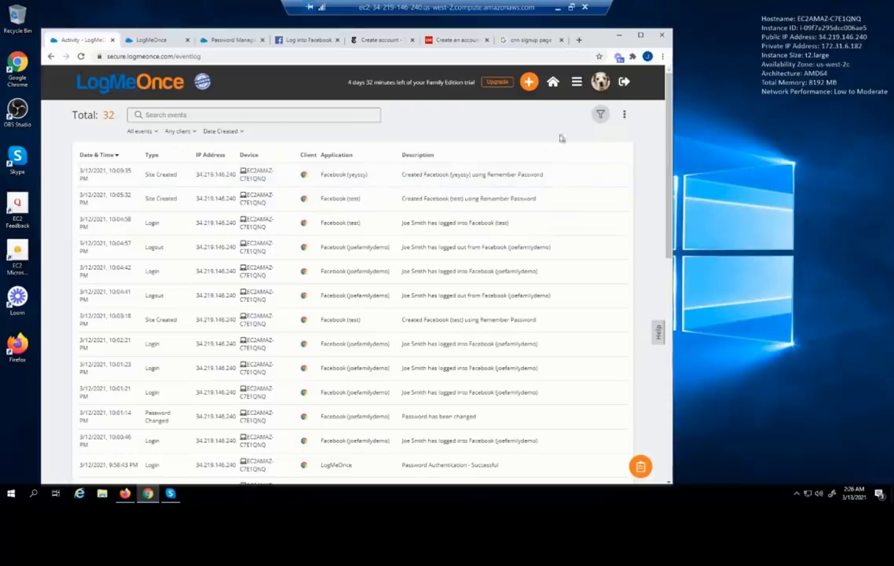
left_click(600, 117)
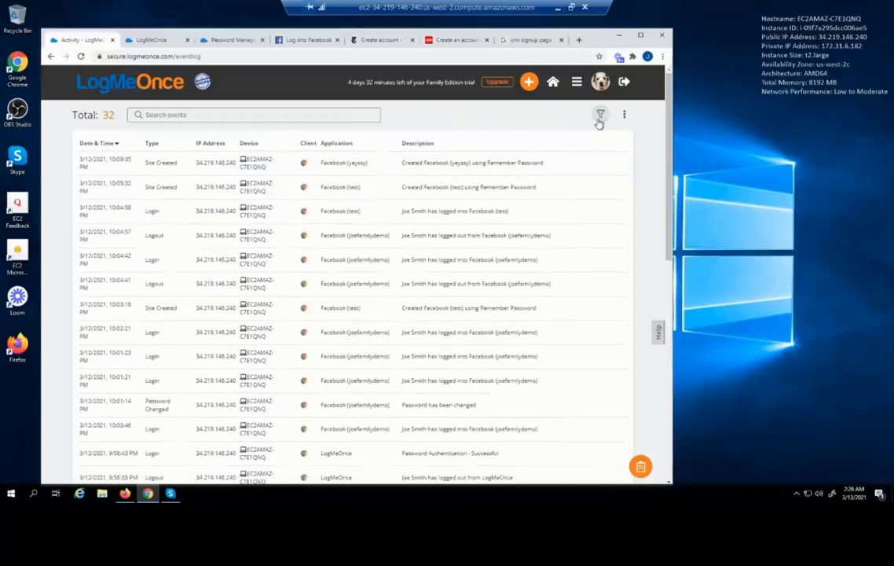
left_click(599, 116)
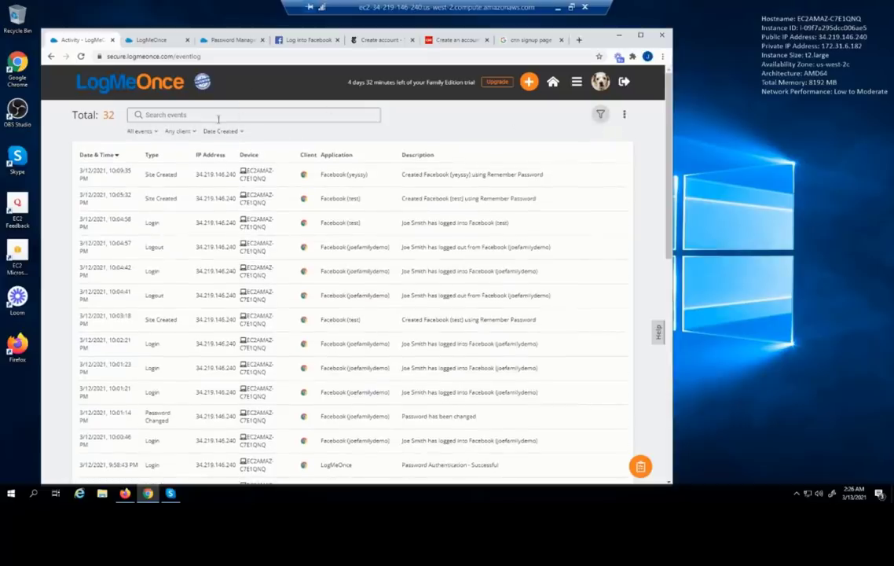
left_click(156, 133)
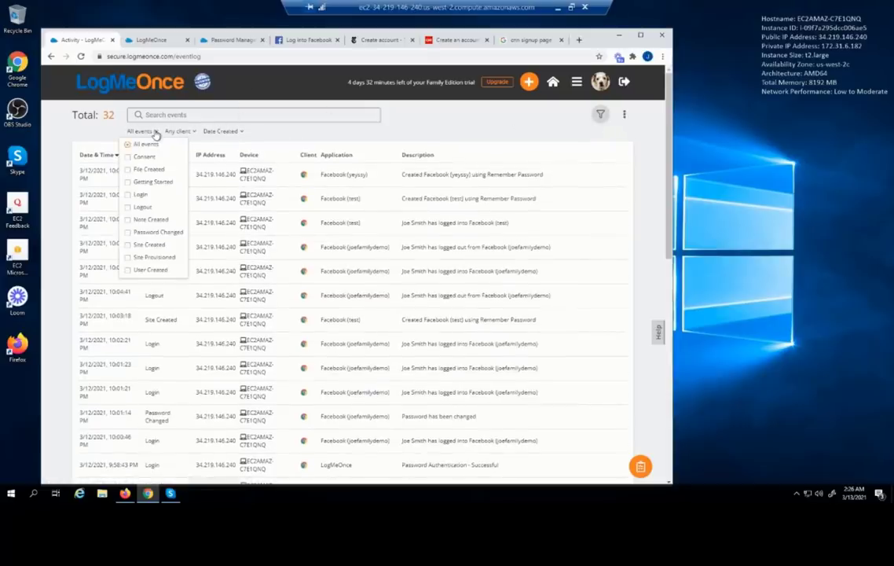
left_click(142, 195)
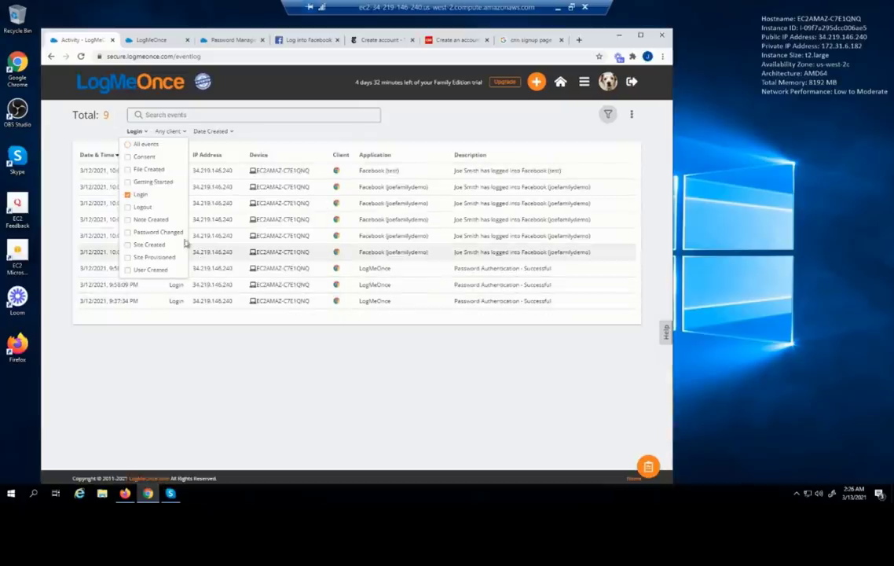
left_click(143, 207)
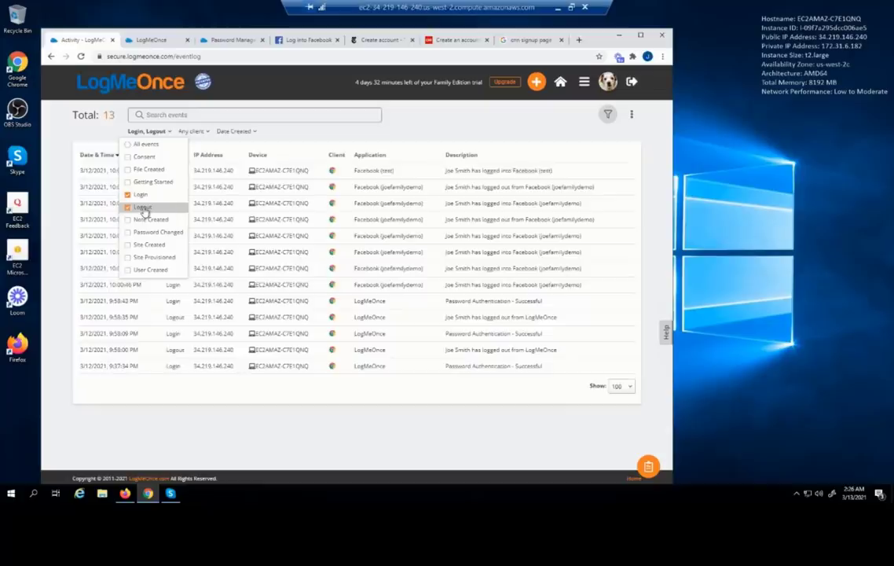
left_click(139, 195)
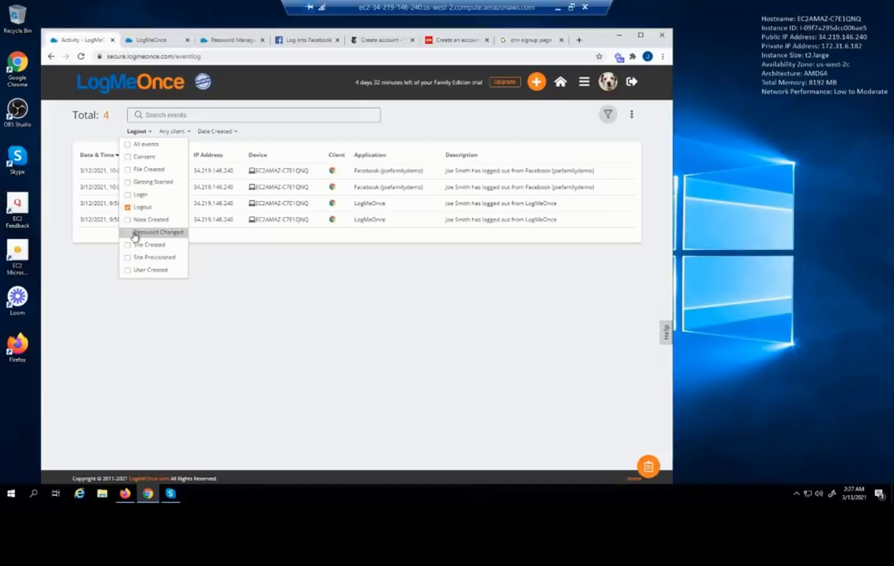
left_click(135, 235)
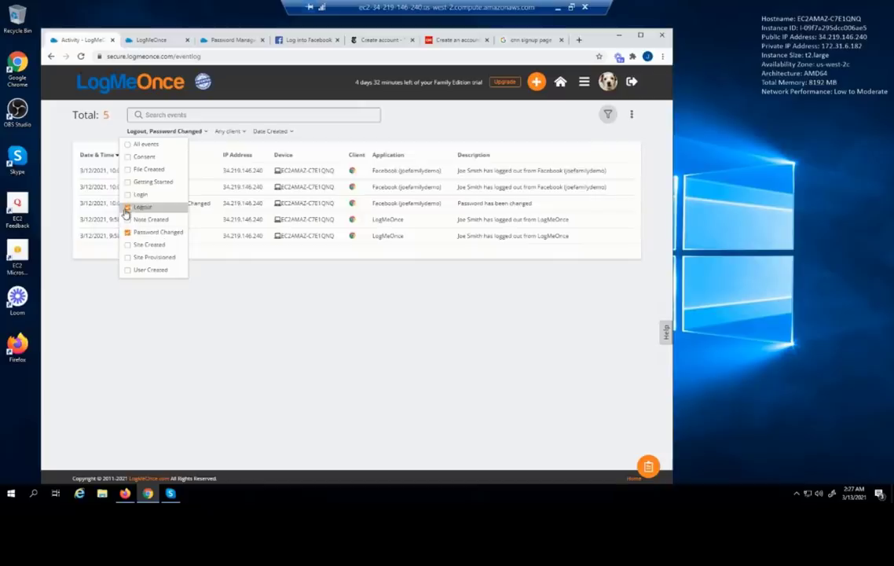
left_click(127, 208)
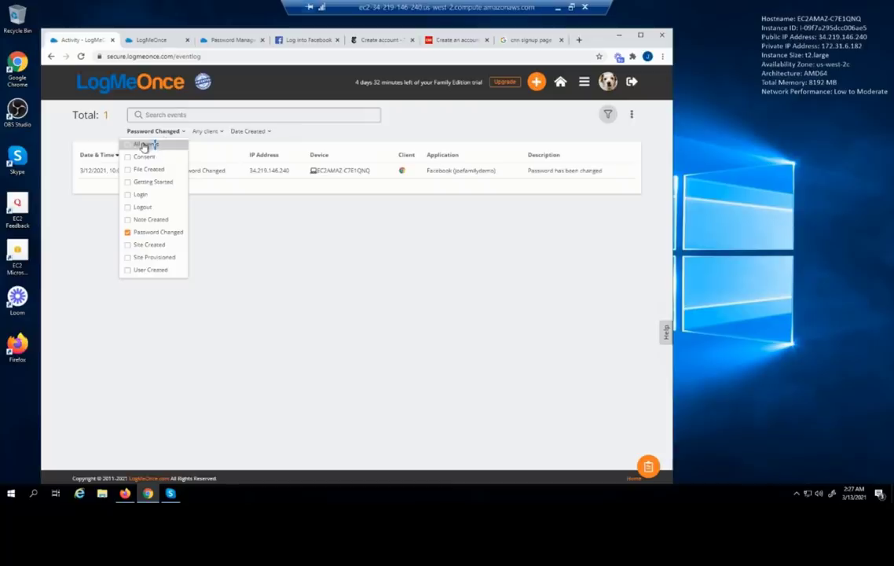
left_click(146, 145)
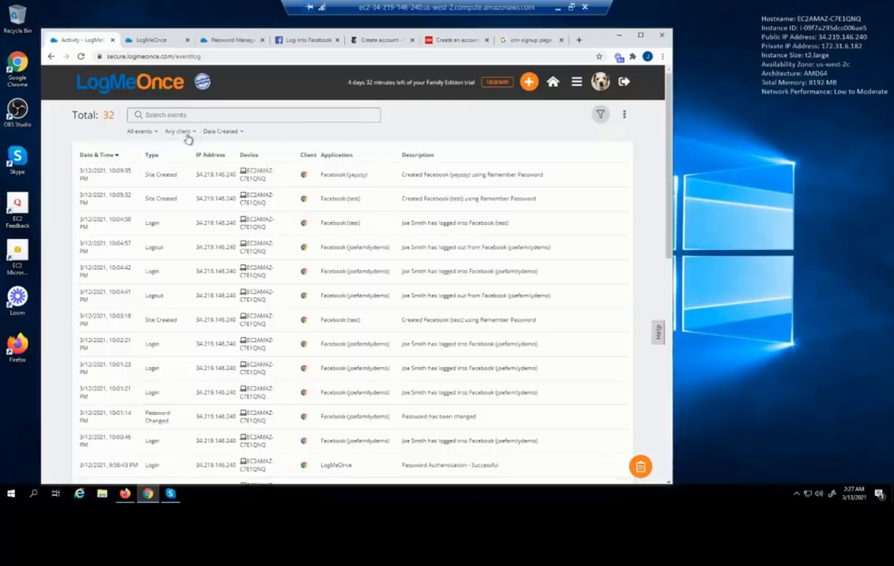
Check the client and date filters, search the log for 'facebook', and dismiss Export to CSV
left_click(187, 135)
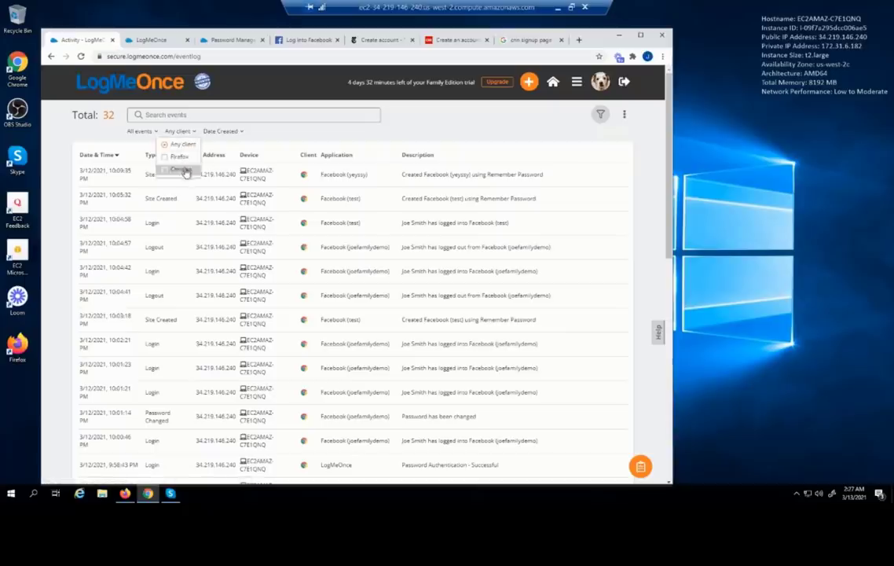
left_click(226, 134)
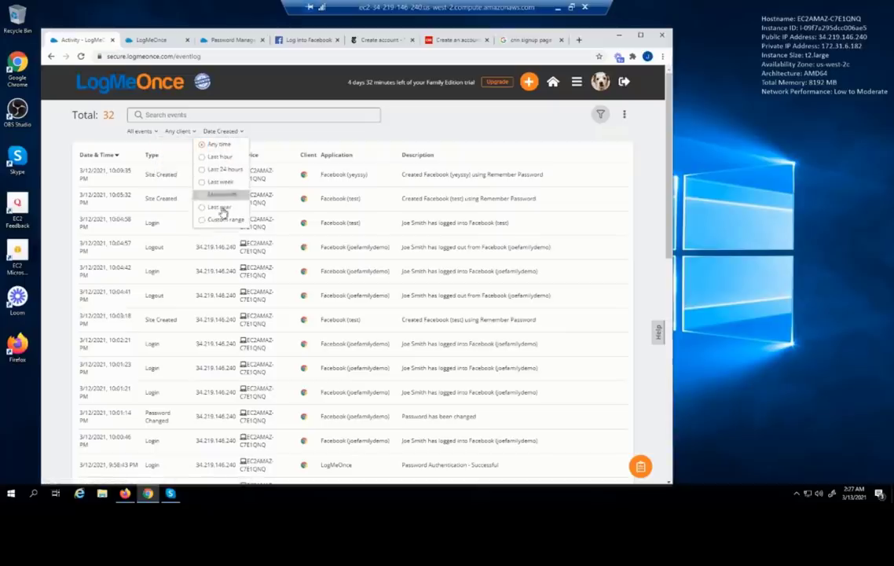
left_click(192, 114)
type("f")
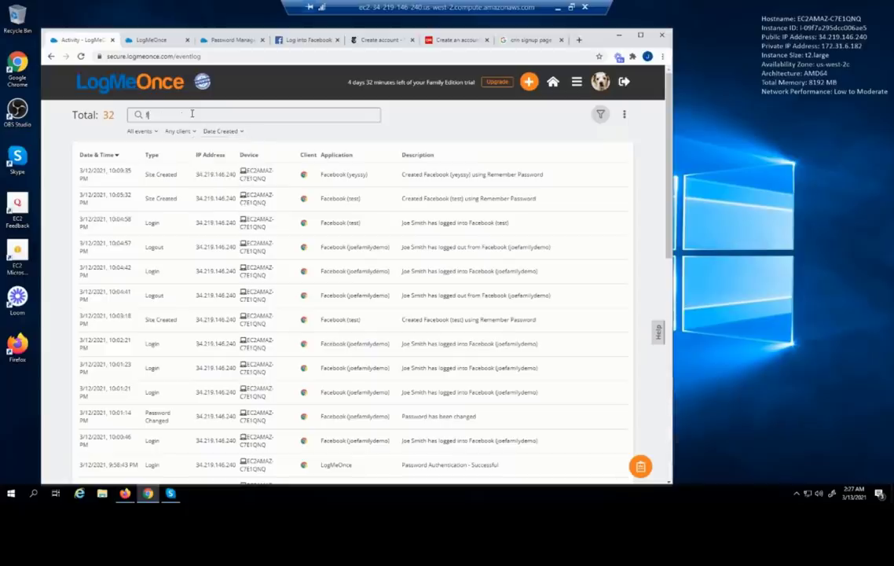
type("acebook")
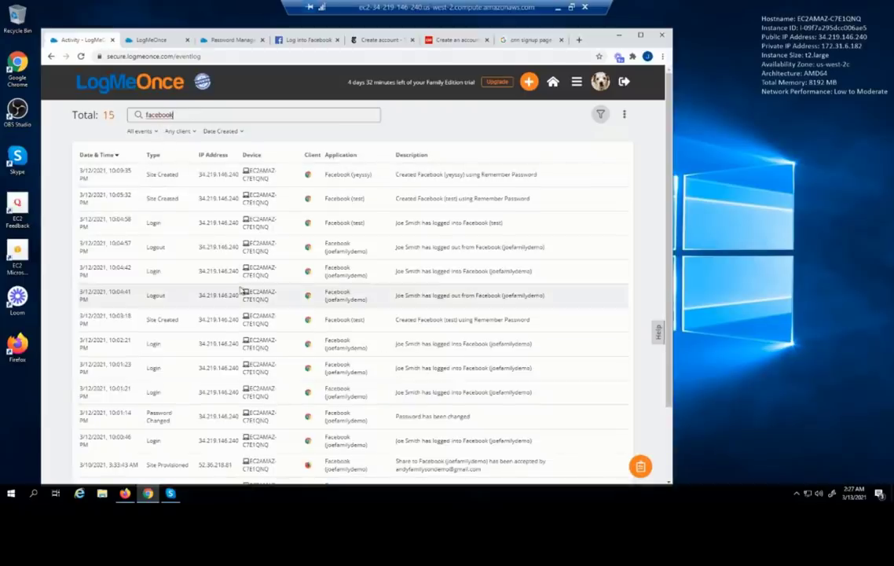
left_click(174, 115)
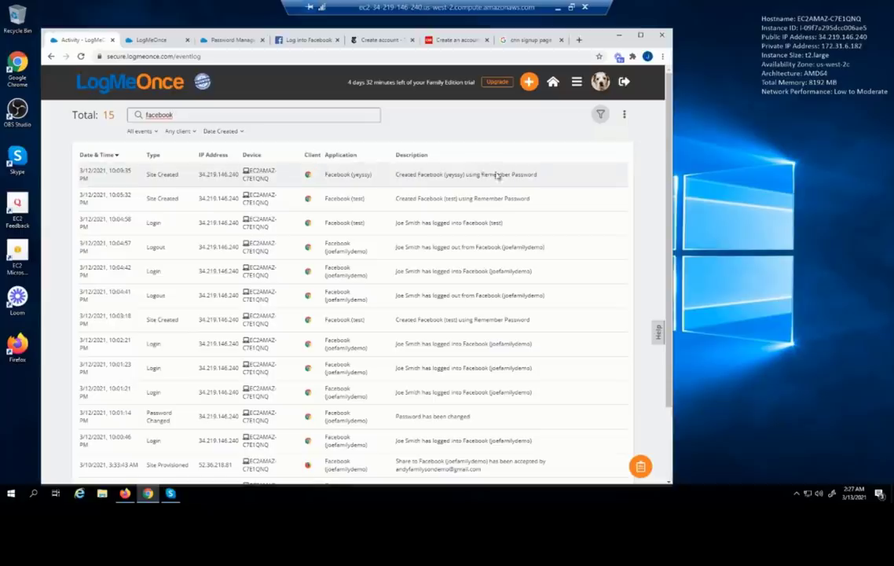
left_click(624, 118)
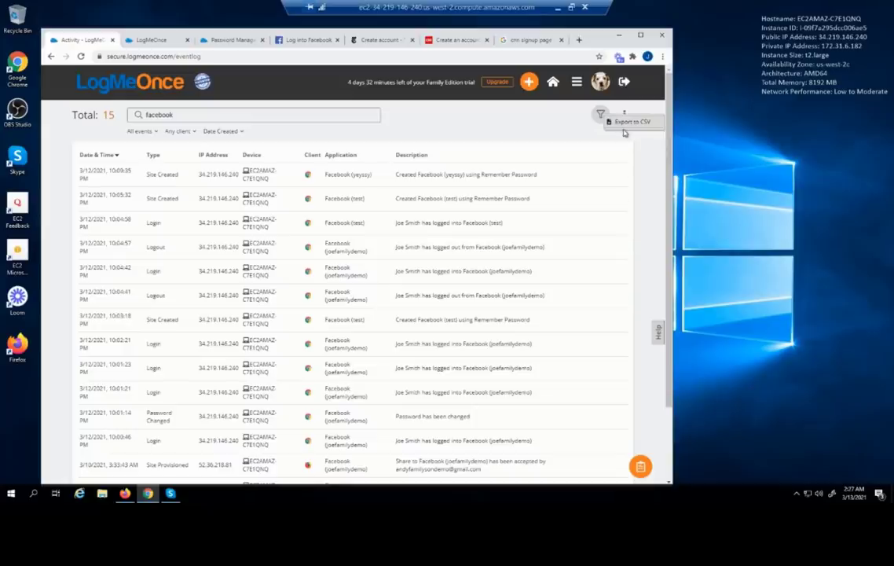
left_click(580, 126)
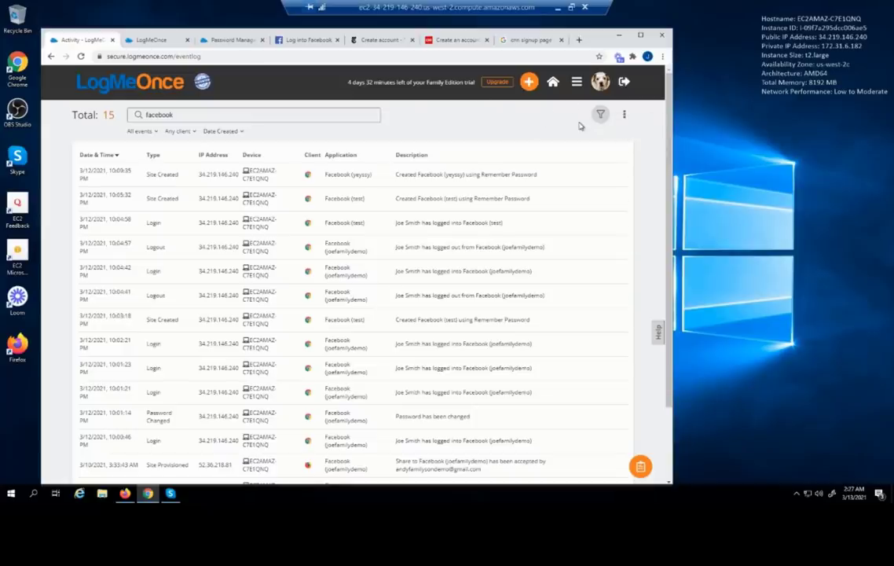
View the Dark Web Monitoring free scan results, then return to the feature menu
left_click(577, 87)
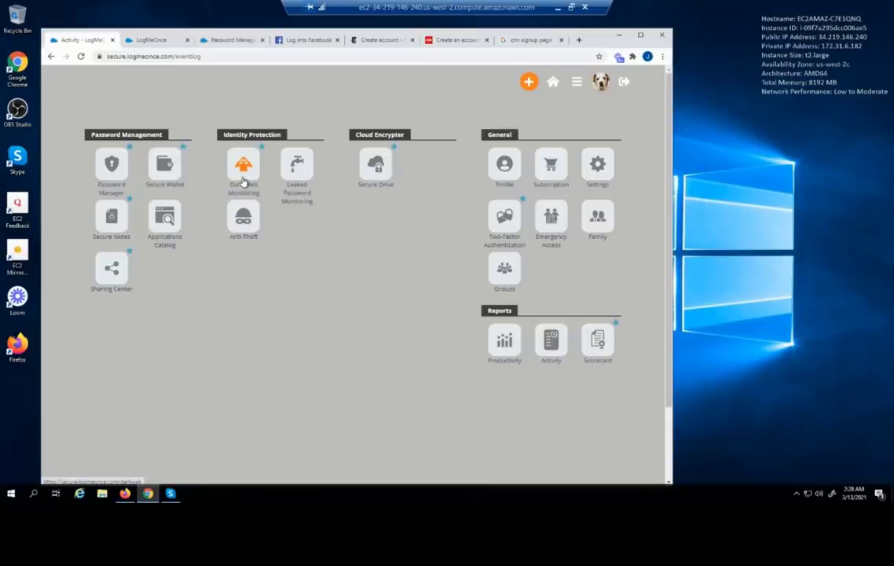
left_click(241, 167)
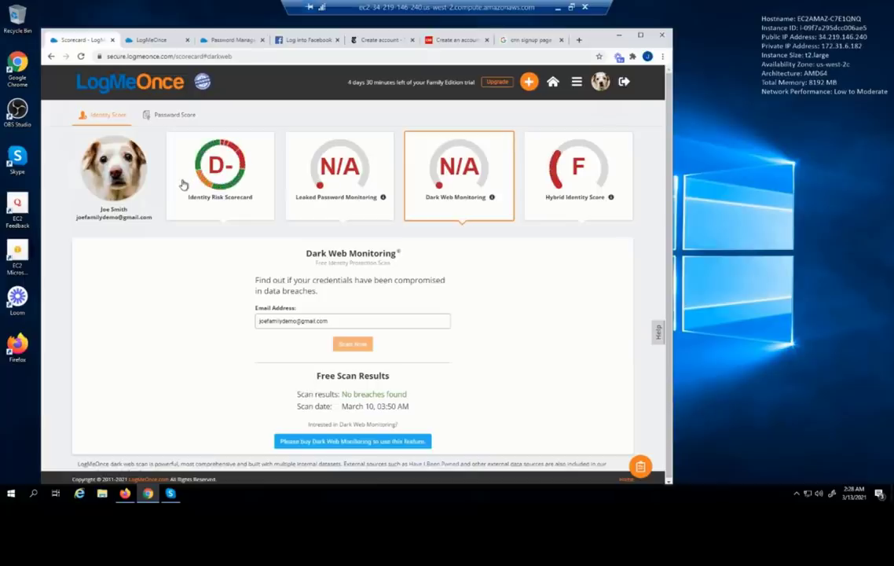
left_click(577, 83)
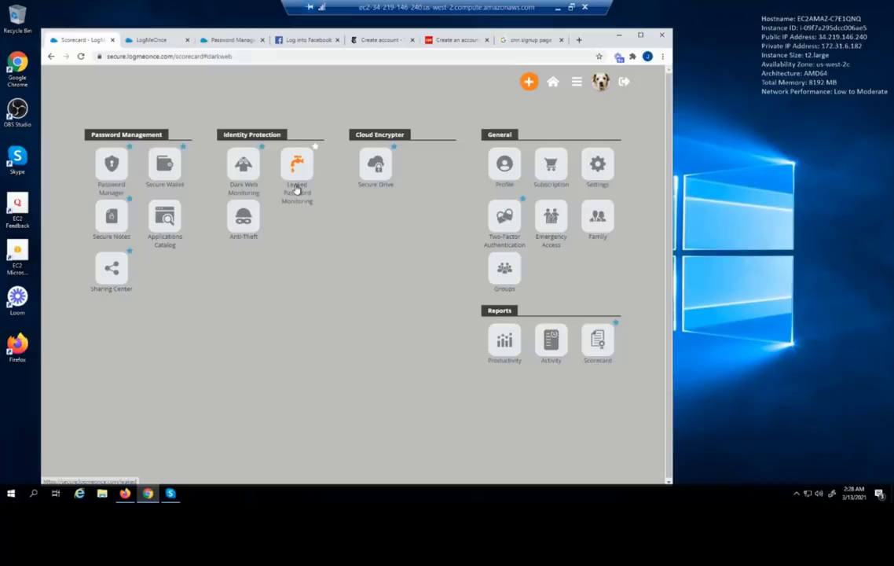
View Leaked Password Monitoring's N/A score, decline the purchase with 'Not now', and return to the menu
left_click(296, 190)
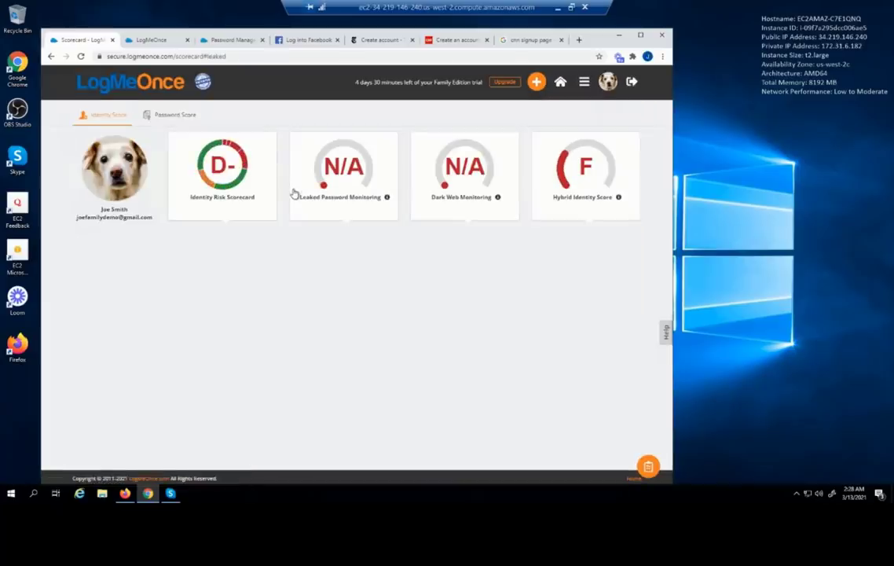
left_click(350, 171)
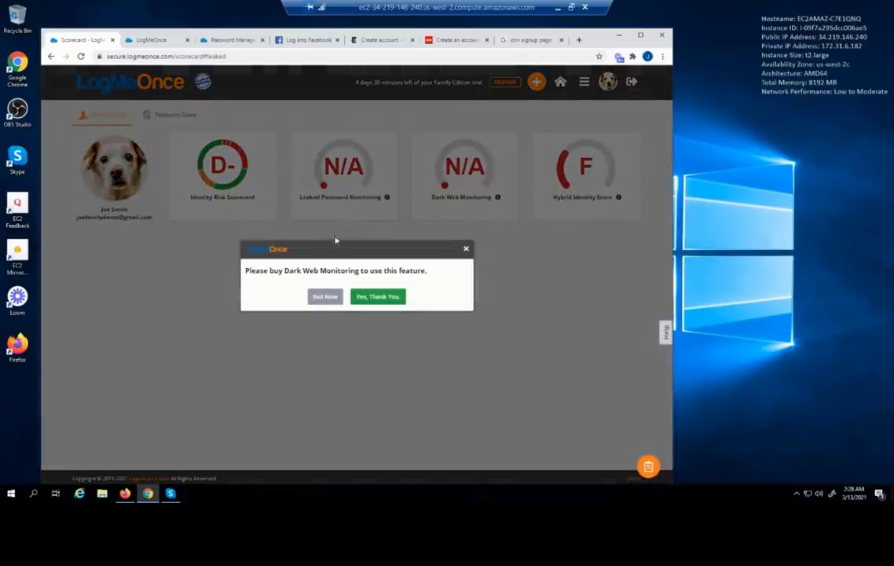
left_click(324, 297)
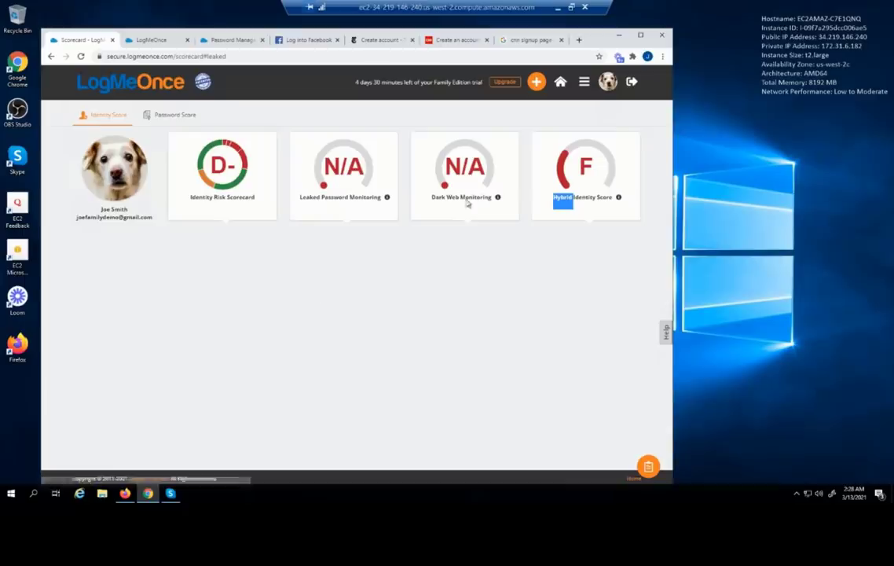
left_click(584, 84)
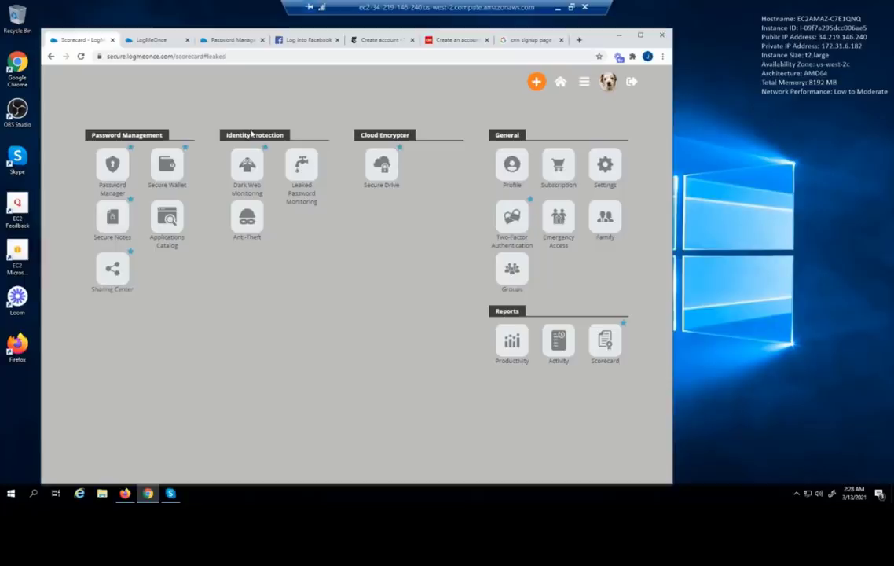
Open Anti-Theft to see the registered Windows 10 device in Device Manager
left_click(248, 216)
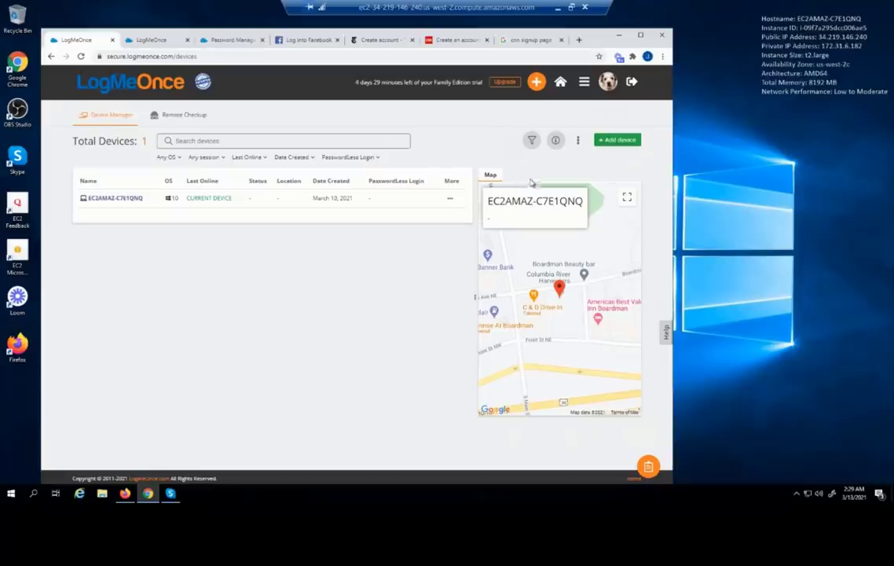
Look through the OS, session, Last Online and Date Created filter choices for devices
left_click(179, 158)
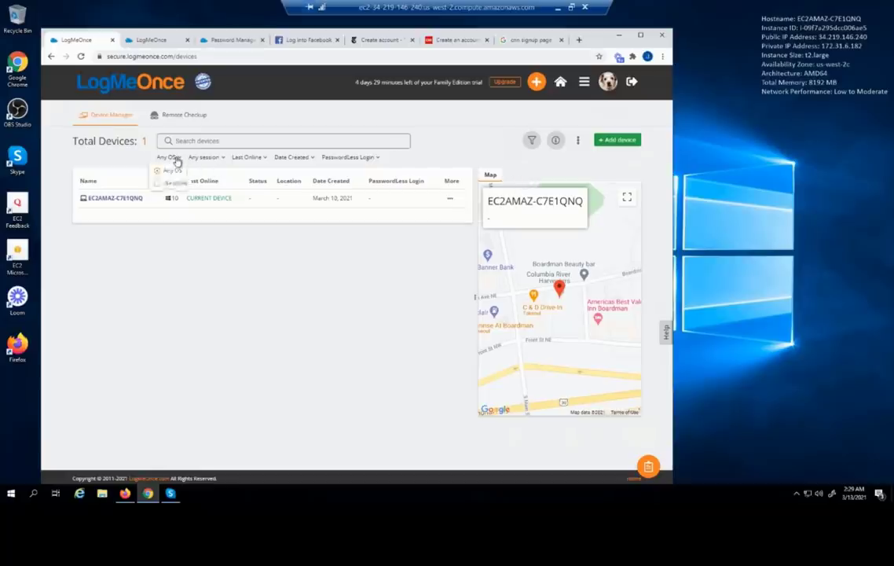
left_click(216, 159)
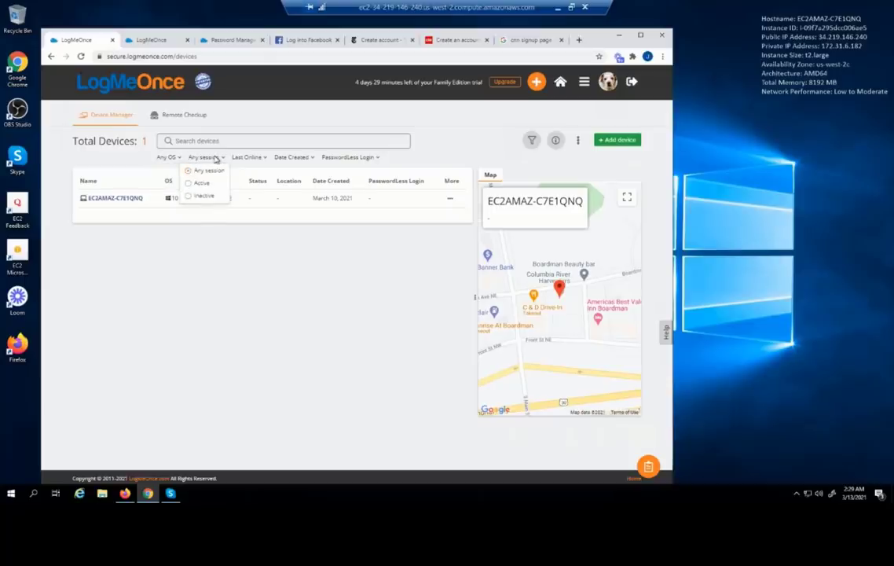
left_click(264, 159)
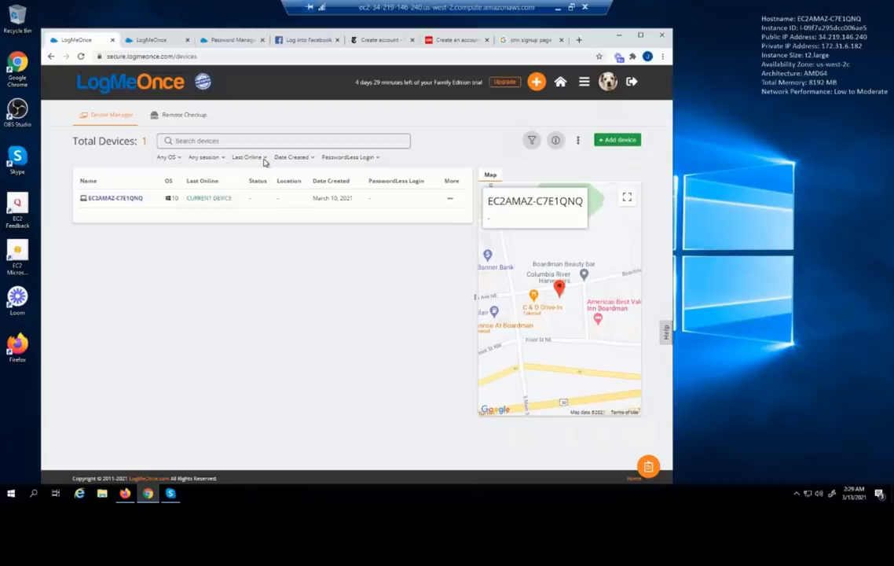
left_click(260, 159)
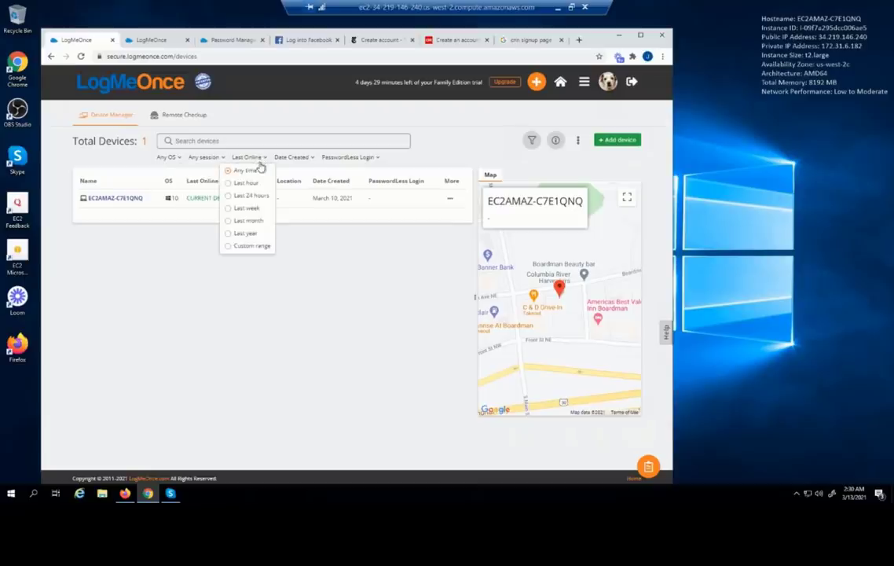
left_click(306, 158)
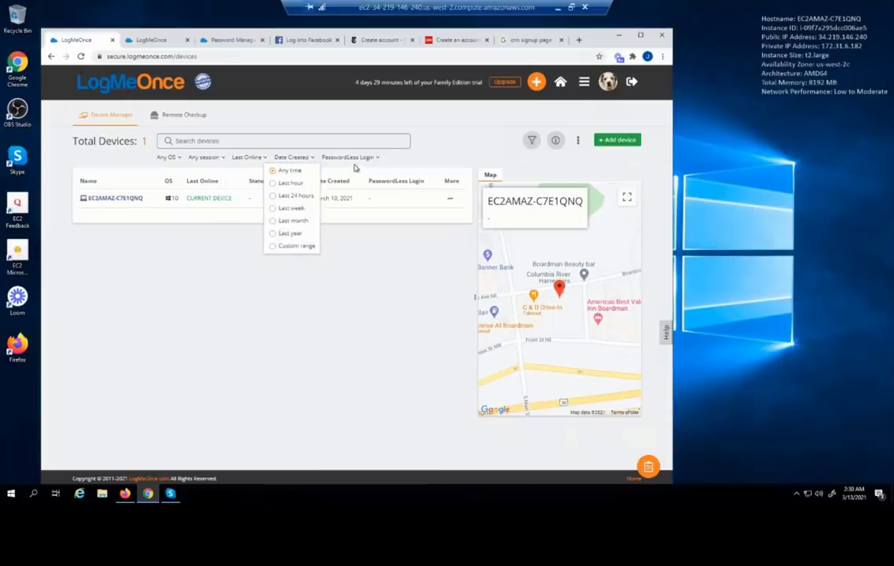
left_click(438, 150)
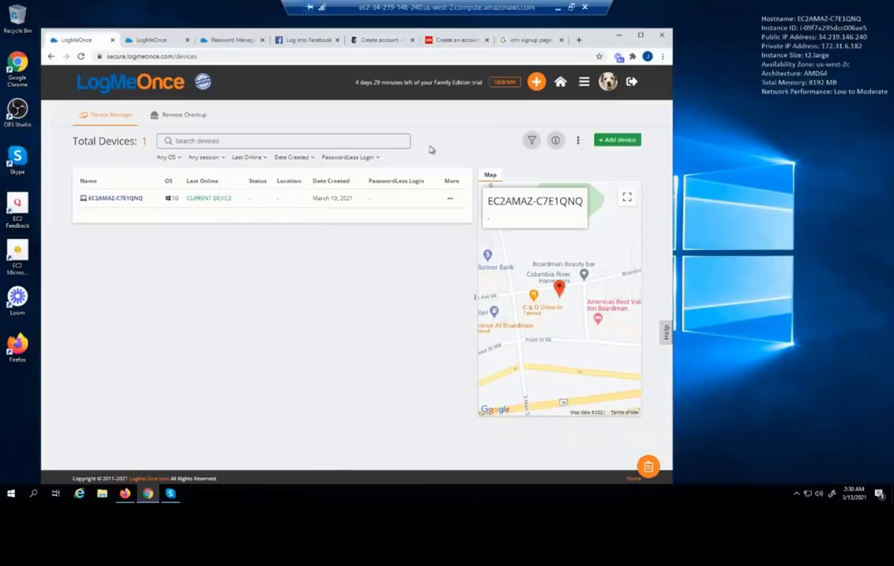
Check the Export to CSV option without exporting, then hide the filter row
left_click(579, 141)
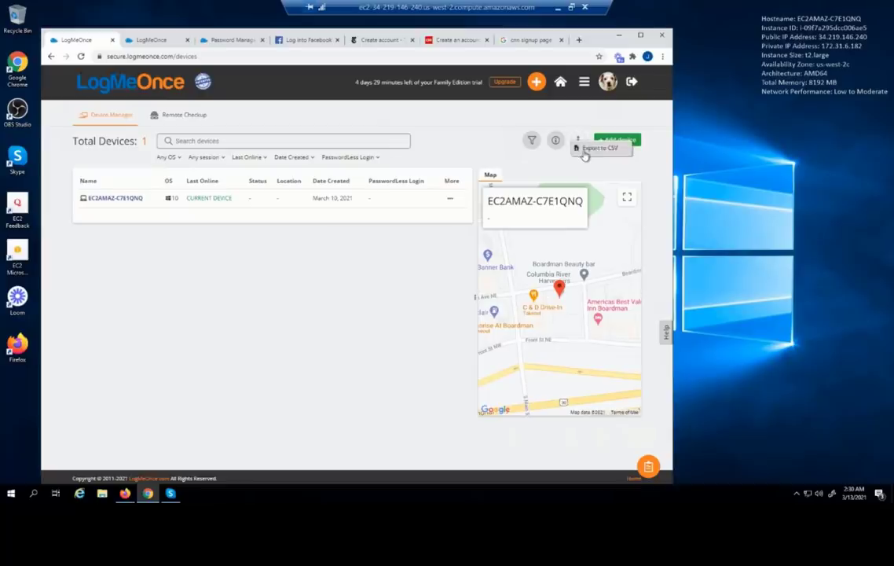
left_click(531, 143)
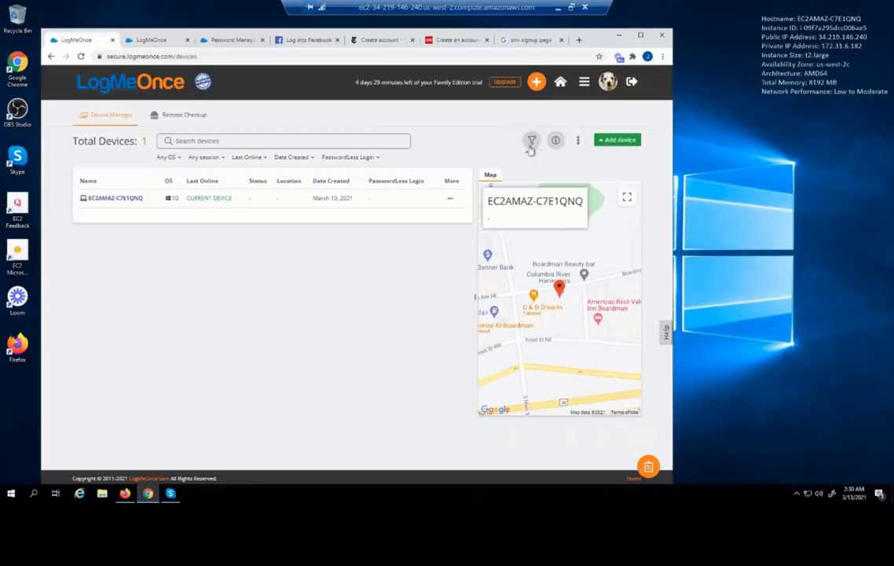
left_click(531, 142)
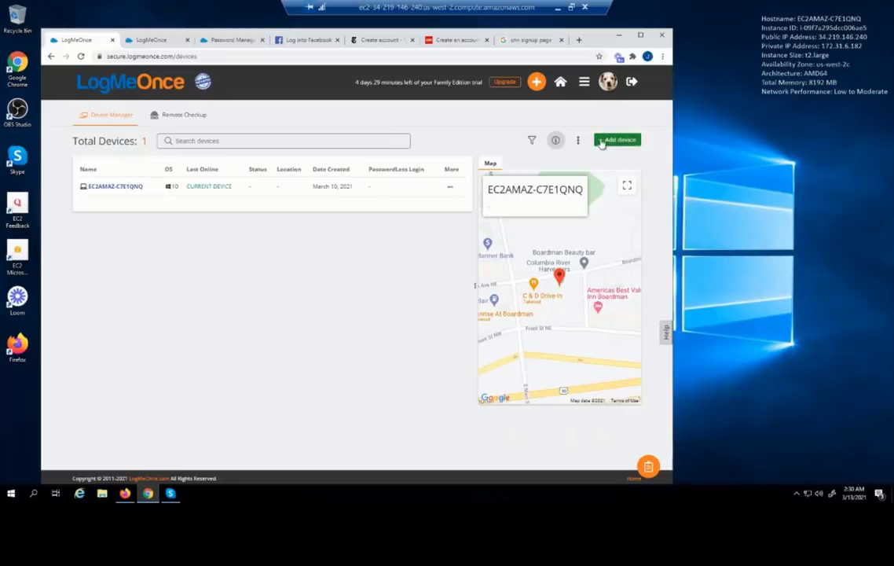
left_click(597, 142)
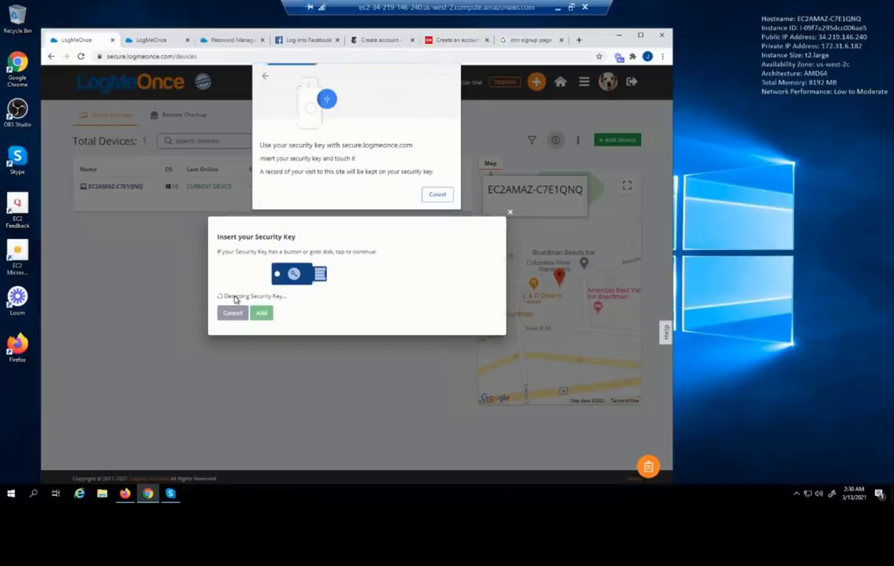
left_click(437, 194)
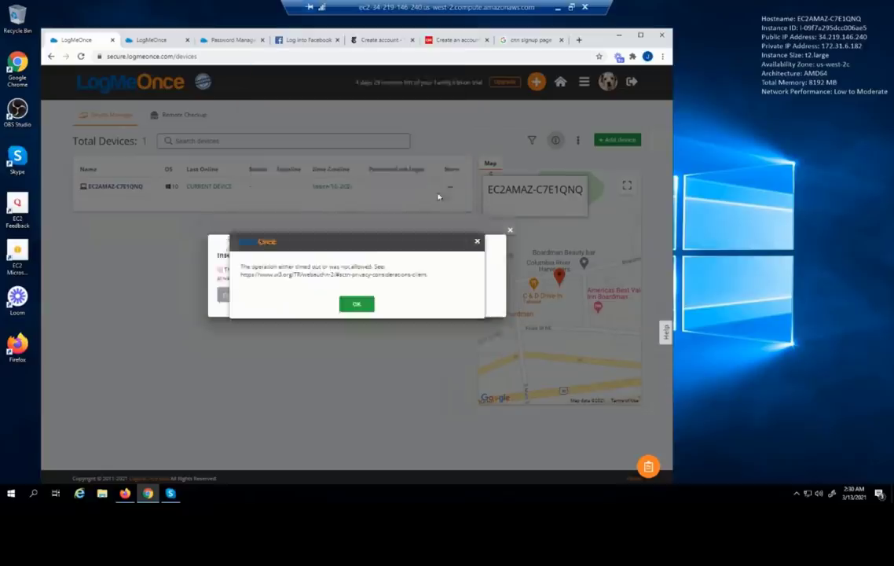
left_click(355, 305)
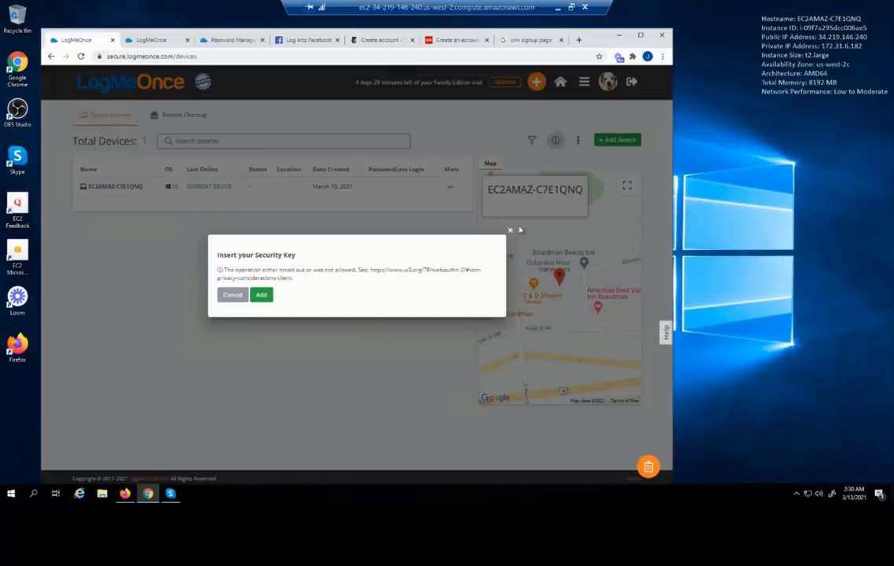
left_click(508, 232)
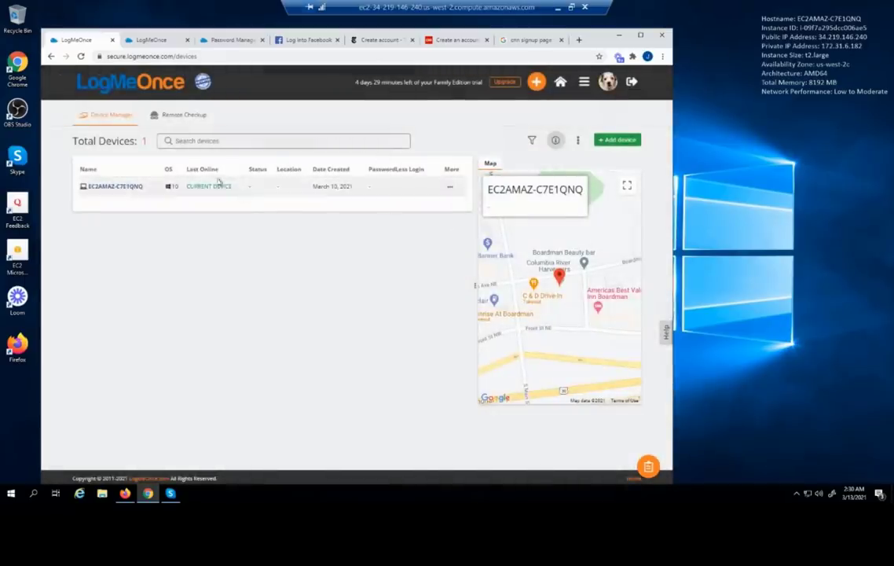
left_click(172, 116)
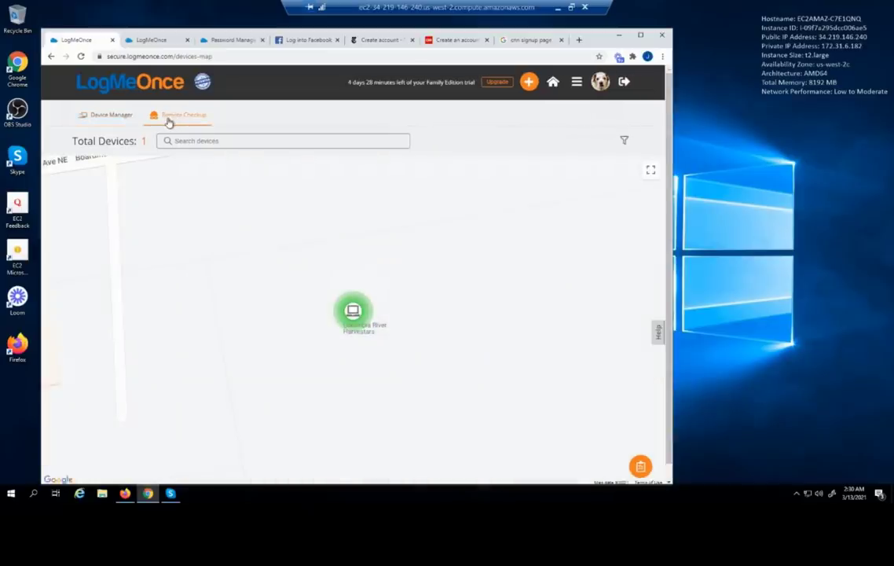
left_click(353, 308)
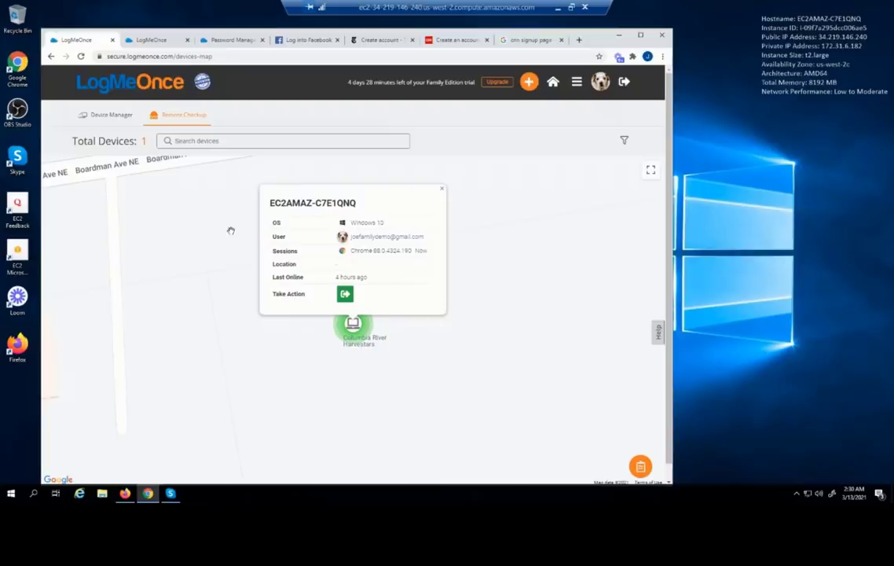
scroll(231, 231, "down", 1)
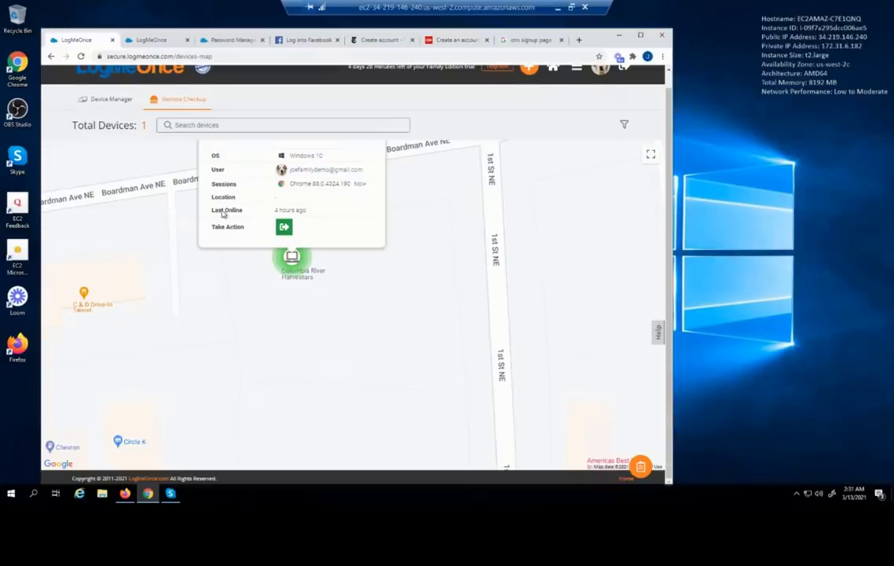
scroll(217, 210, "up", 1)
scroll(256, 260, "down", 1)
scroll(406, 261, "down", 1)
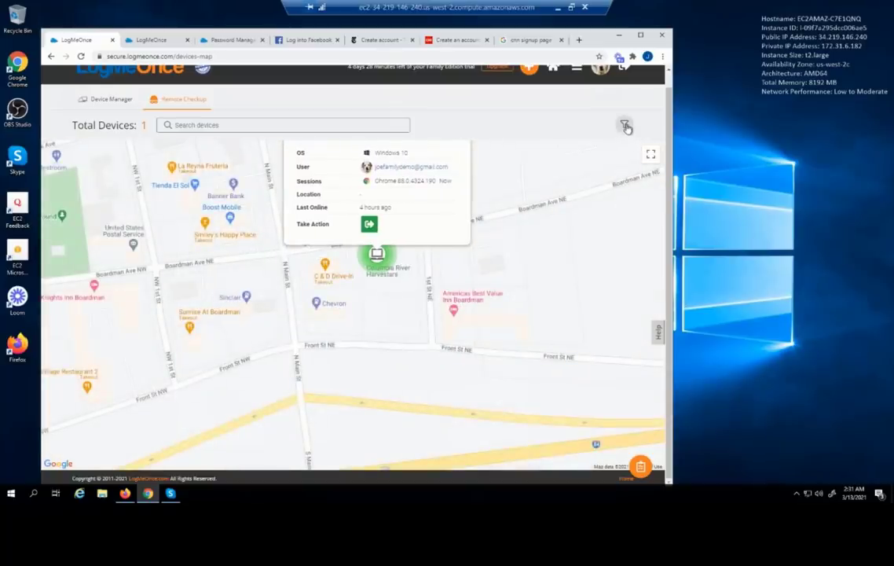
left_click(625, 127)
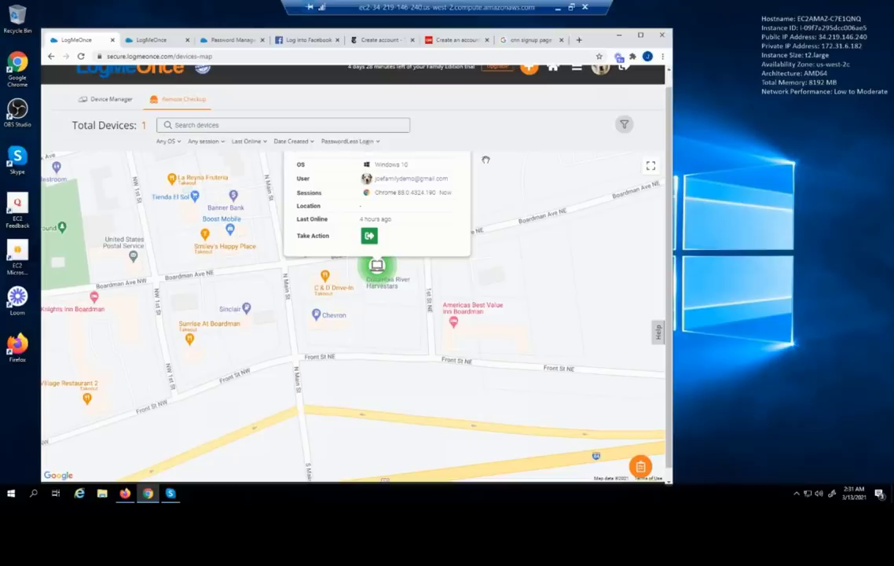
scroll(526, 173, "up", 1)
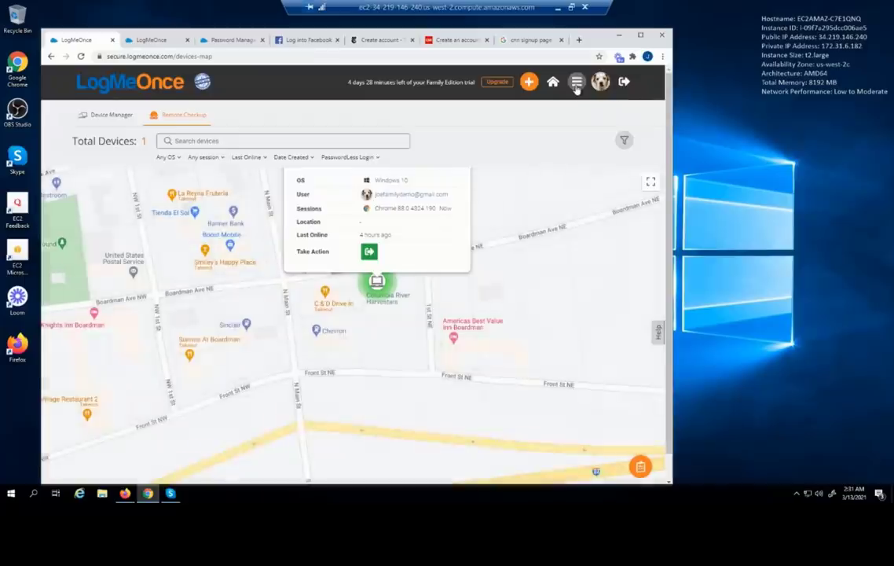
Open Secure Drive from the feature menu and collapse the cloud storage service panel
left_click(576, 83)
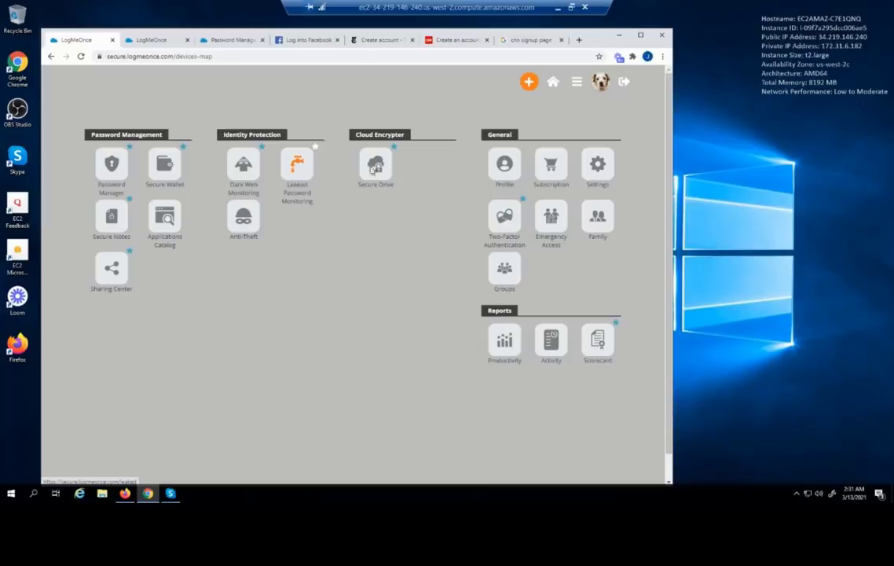
left_click(377, 165)
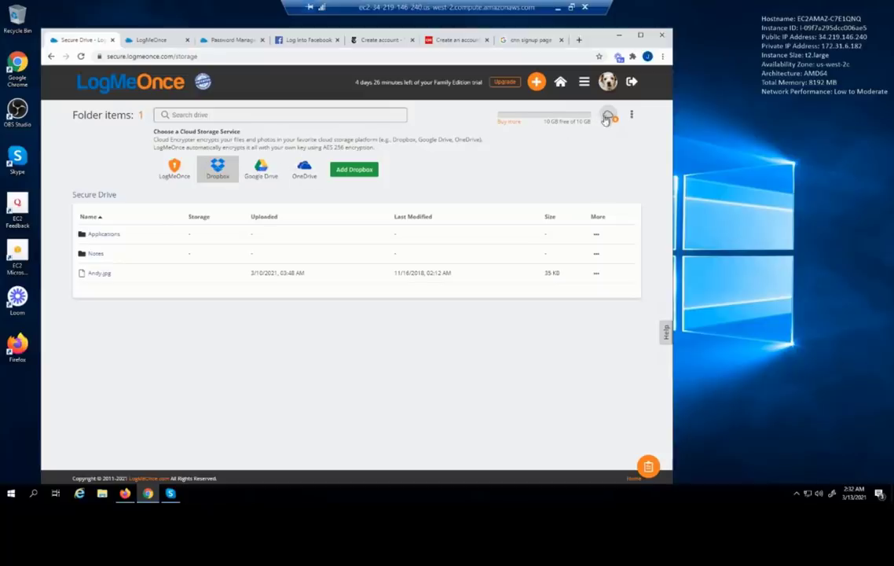
left_click(610, 116)
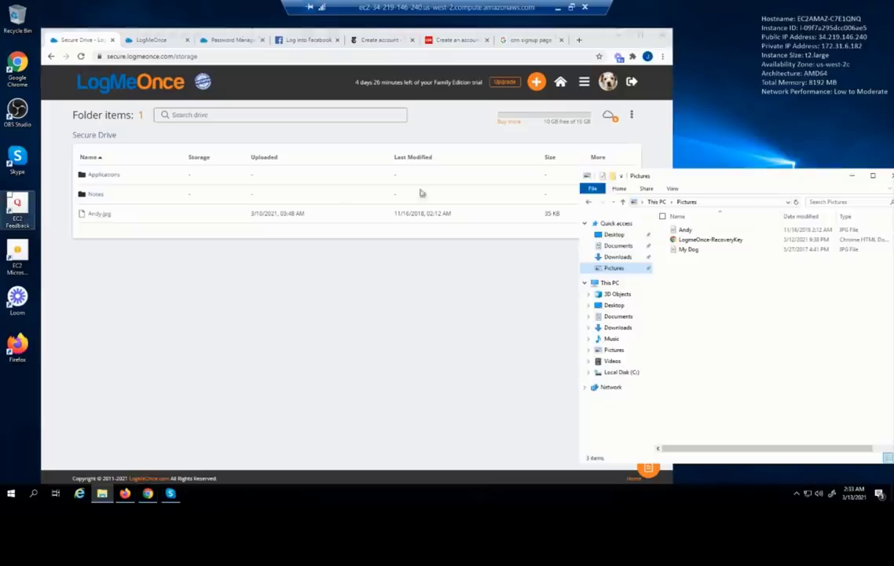
Drag the My Dog picture from Pictures into Secure Drive to upload My Dog.jpg
left_click(692, 250)
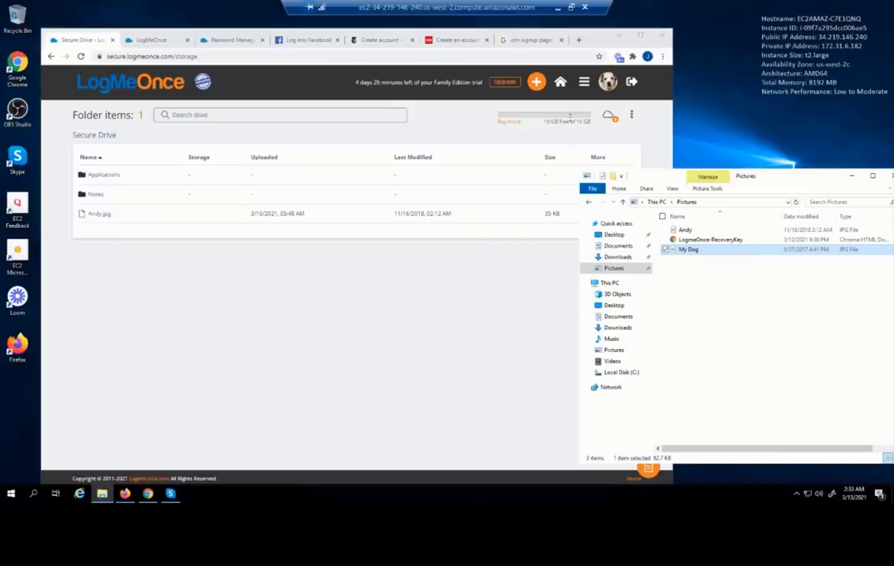
mouse_move(569, 122)
left_click_drag(680, 251, 491, 206)
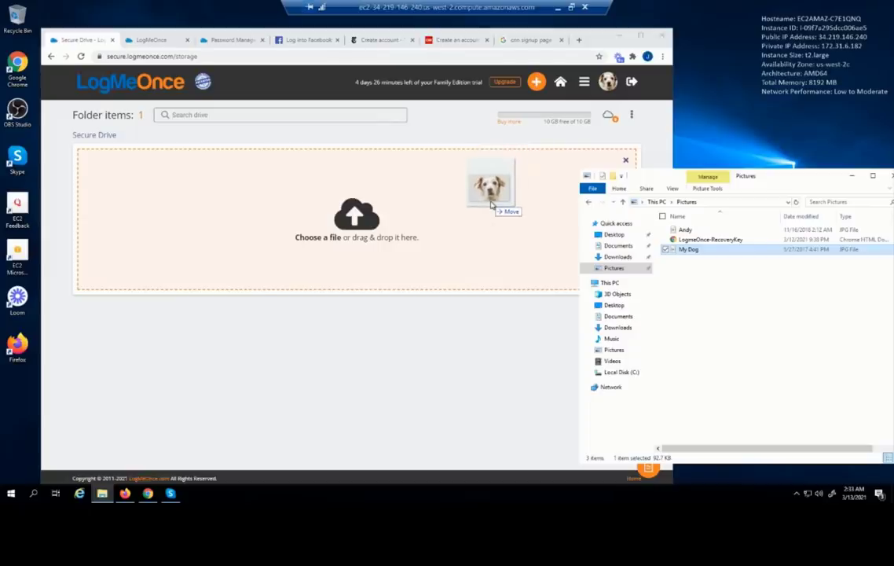
left_click_drag(491, 206, 491, 205)
left_click_drag(491, 206, 492, 205)
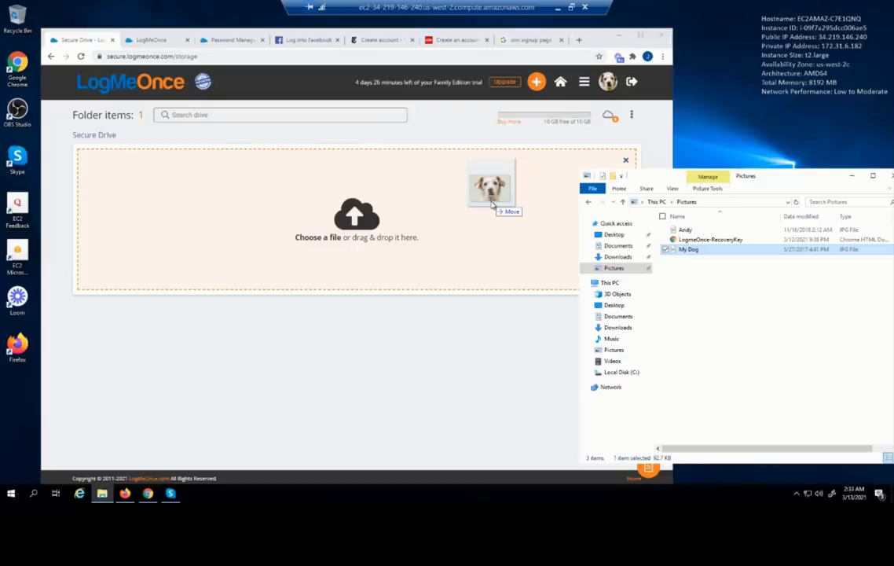
left_click_drag(492, 206, 492, 205)
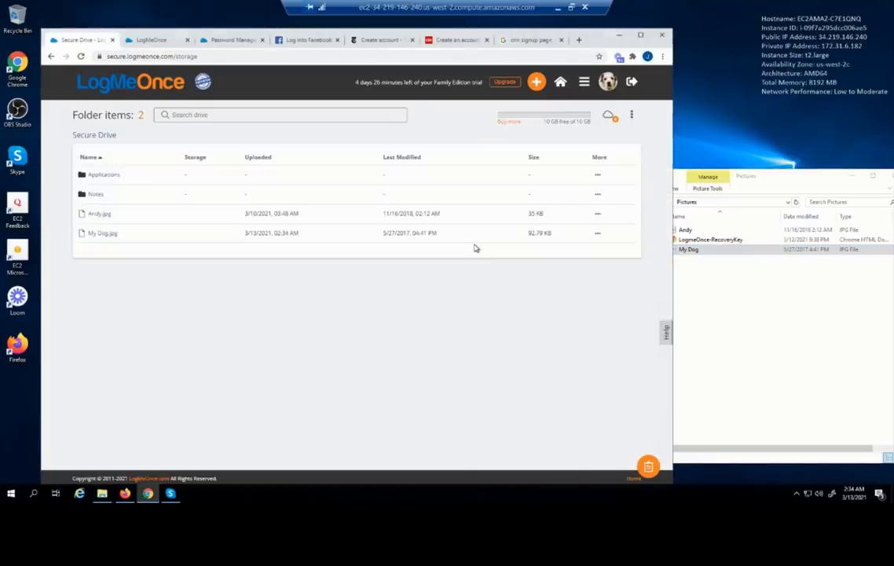
left_click(633, 115)
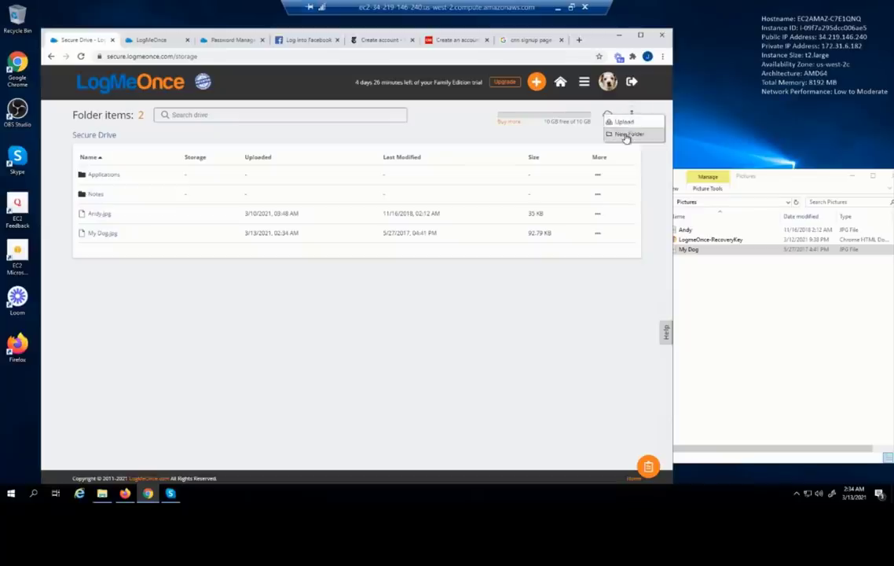
Add a new Secure Drive folder named 'My Folder' and open the empty folder
left_click(627, 134)
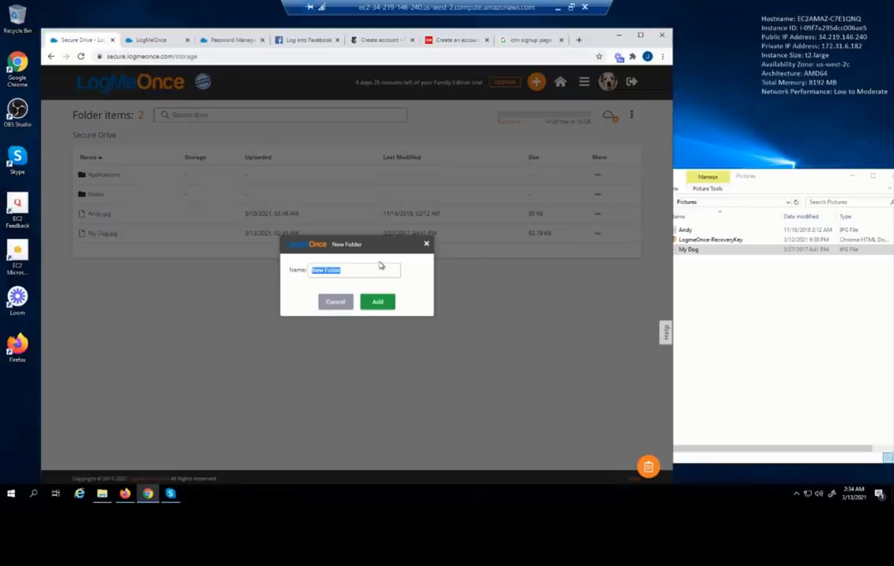
type("My Folder")
key("Return")
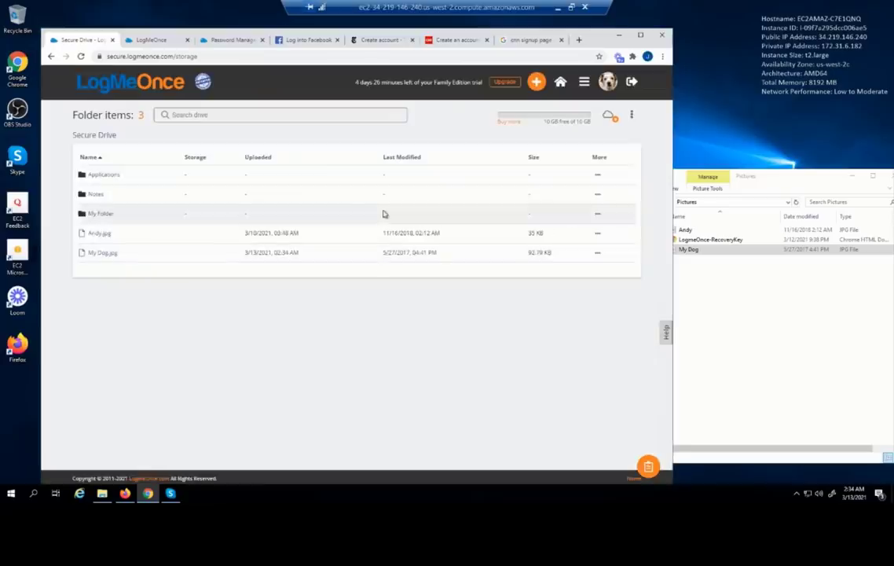
double_click(94, 217)
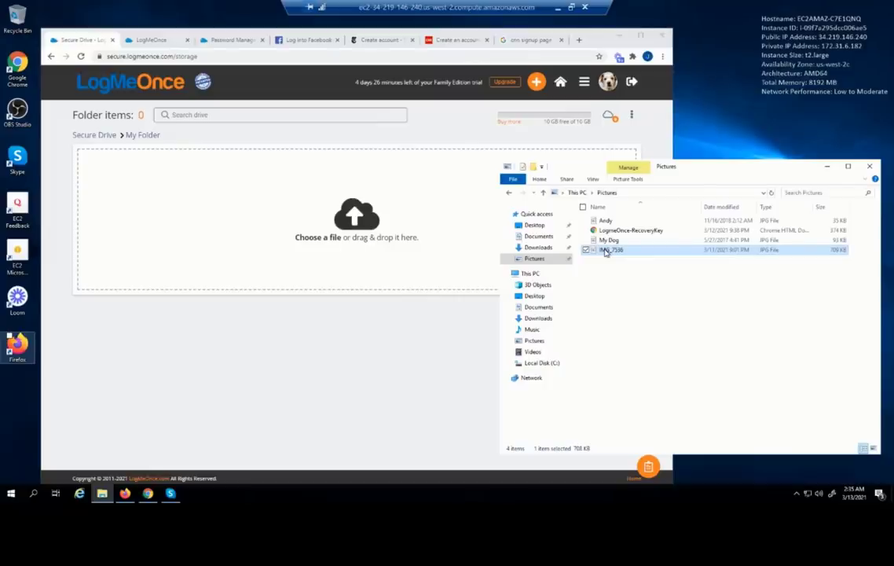
Upload IMG_7536.jpg (708.66 KB) into My Folder, then go back to the Secure Drive top level
left_click(605, 251)
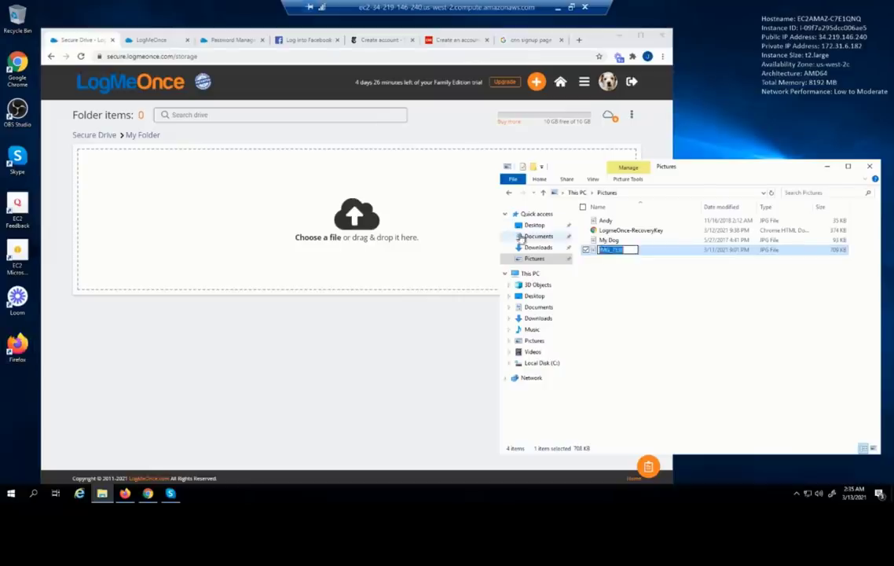
key("Escape")
left_click(763, 287)
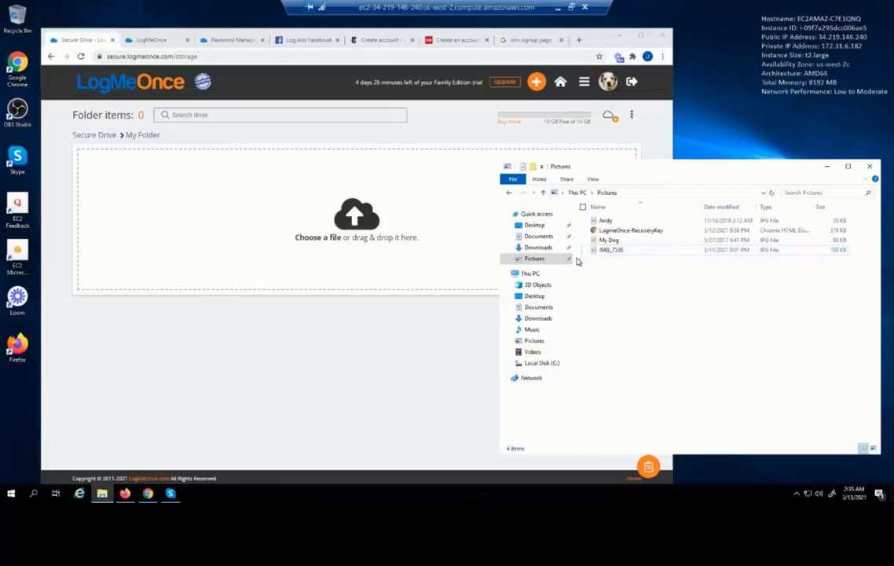
left_click_drag(609, 253, 315, 245)
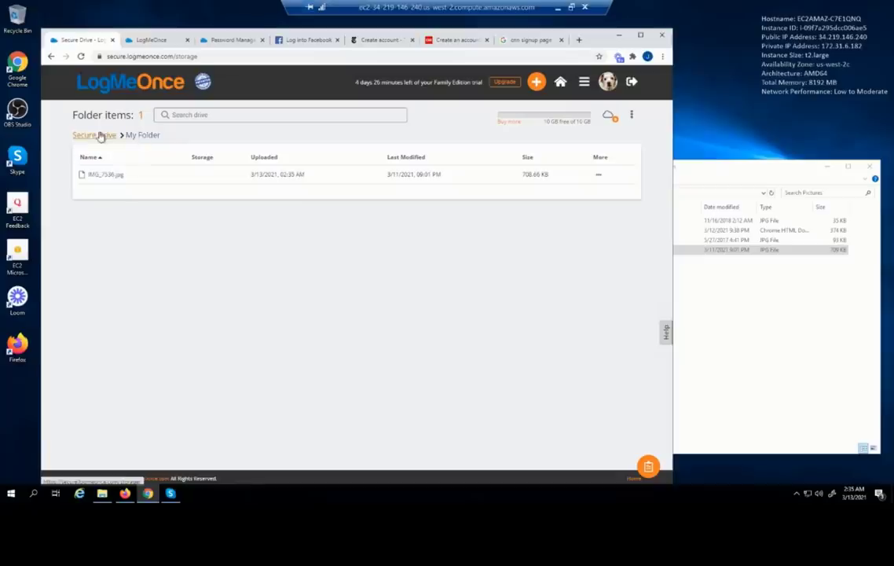
left_click(100, 136)
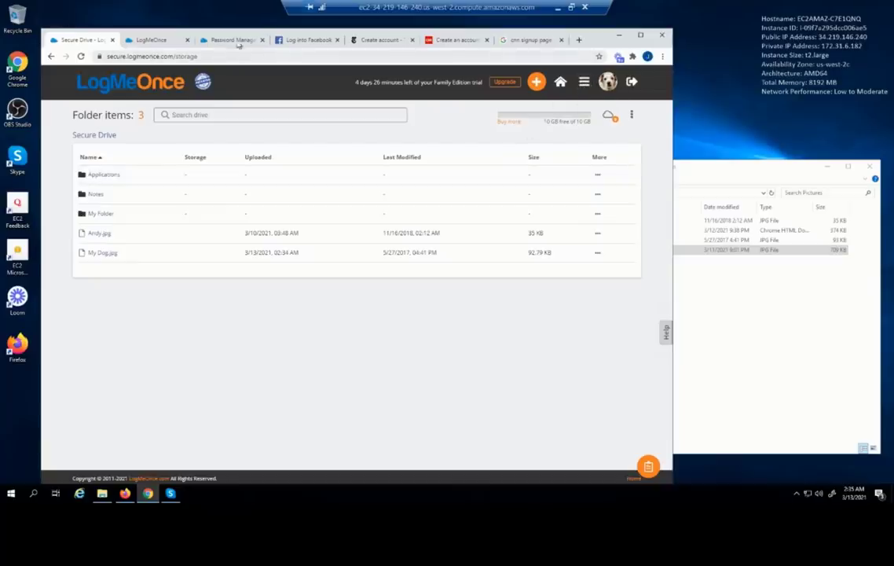
Open the Applications folder in Secure Drive, comparing it with the Password Manager's application list
left_click(212, 40)
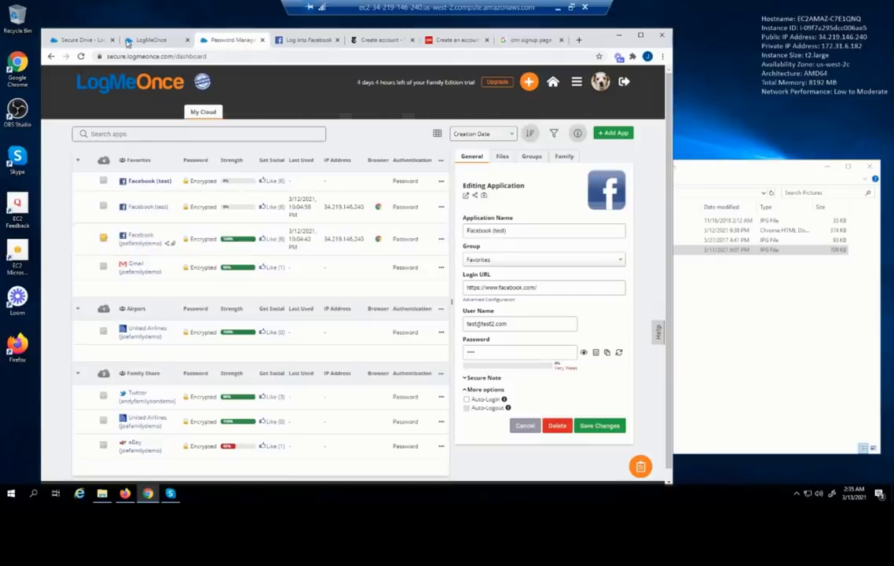
left_click(83, 40)
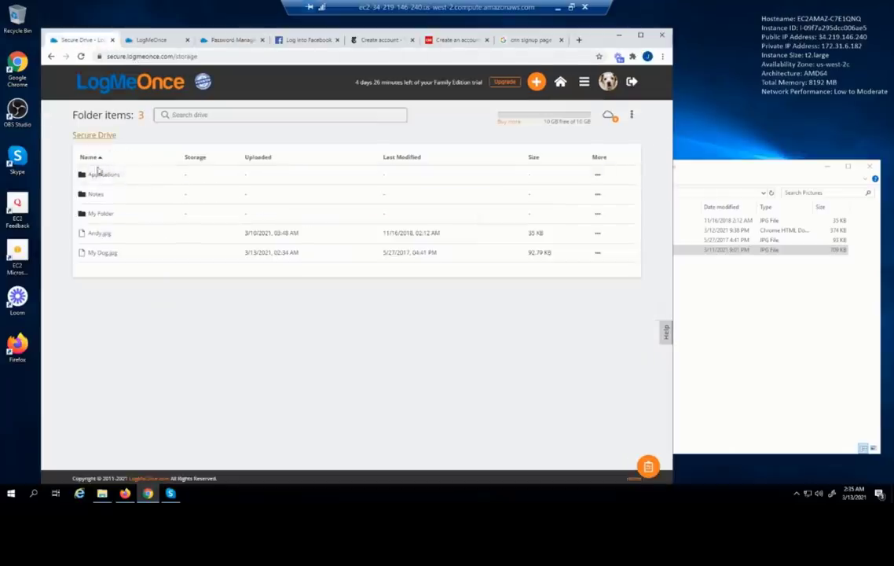
left_click(95, 176)
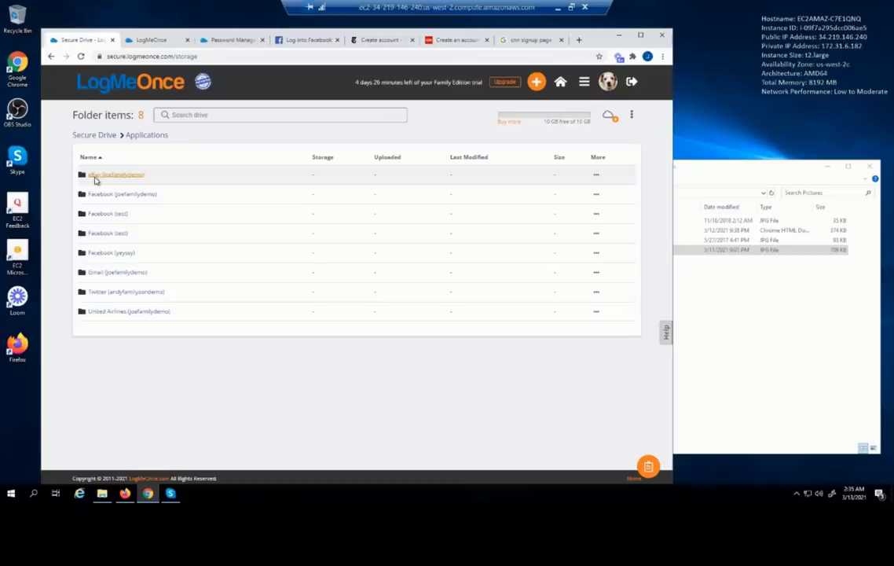
left_click(205, 39)
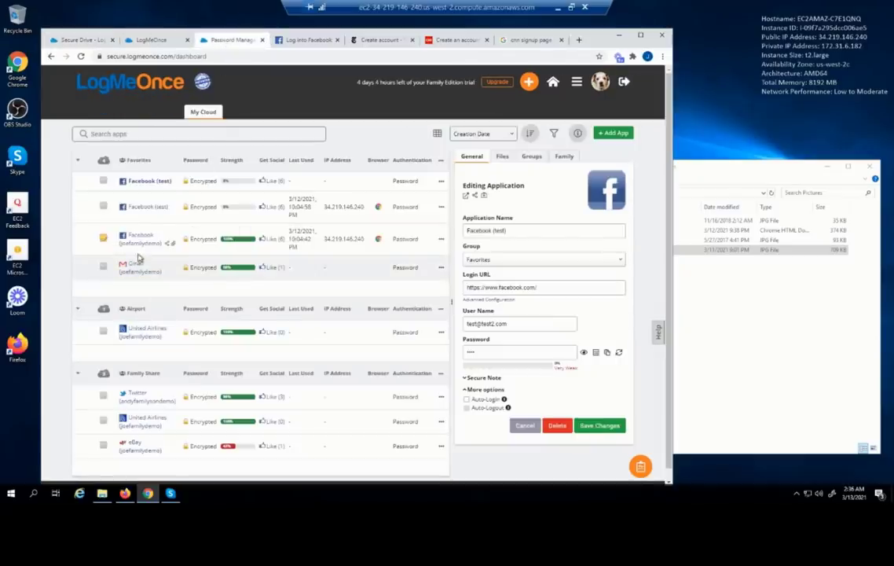
left_click(80, 39)
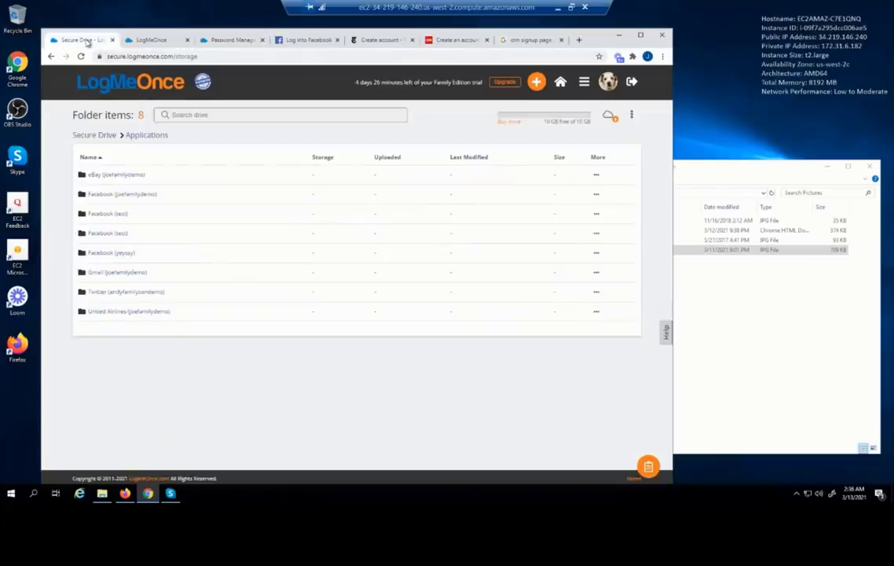
Open the first Facebook folder showing My Dog.jpg, and open then close the features menu
left_click(131, 197)
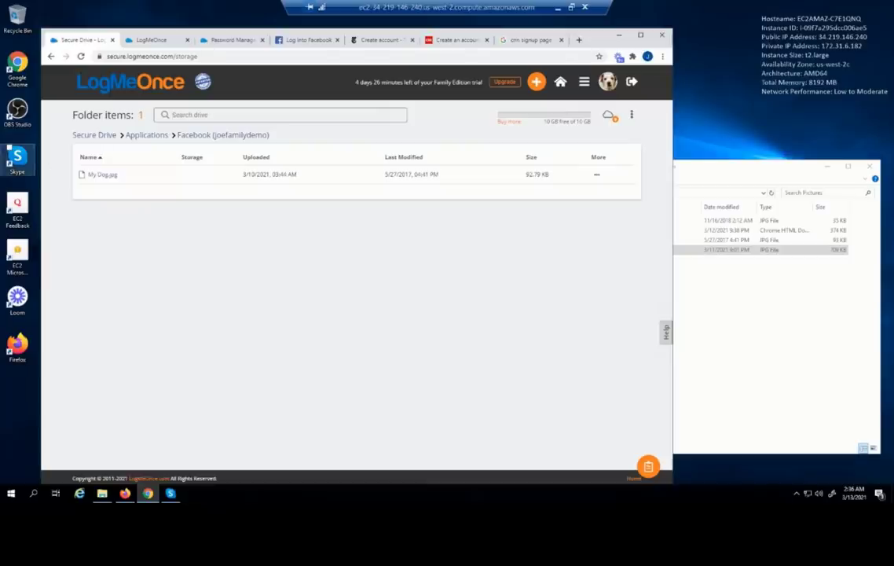
left_click(584, 83)
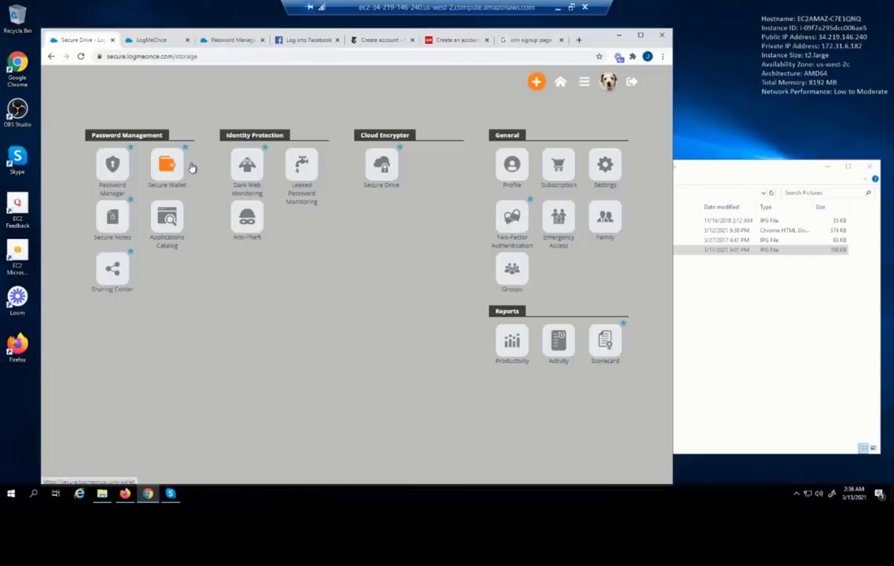
left_click(341, 81)
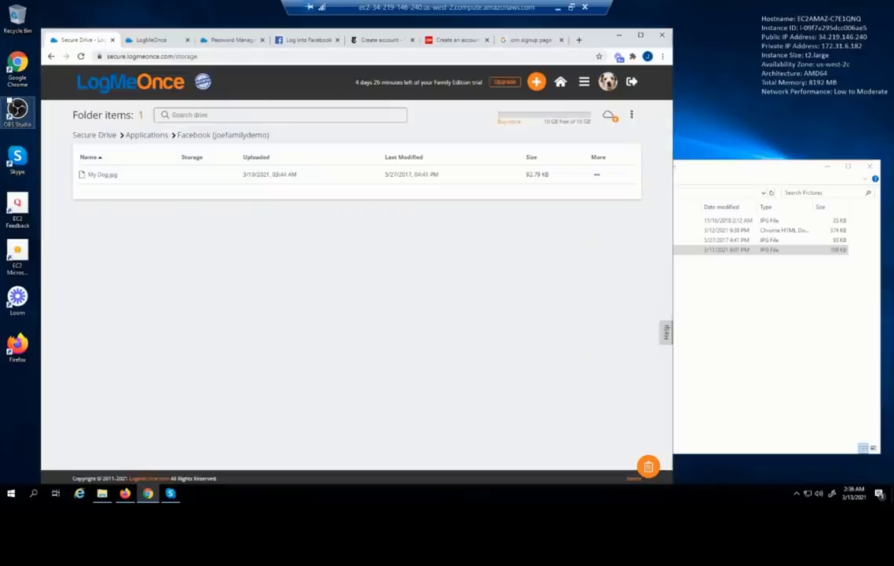